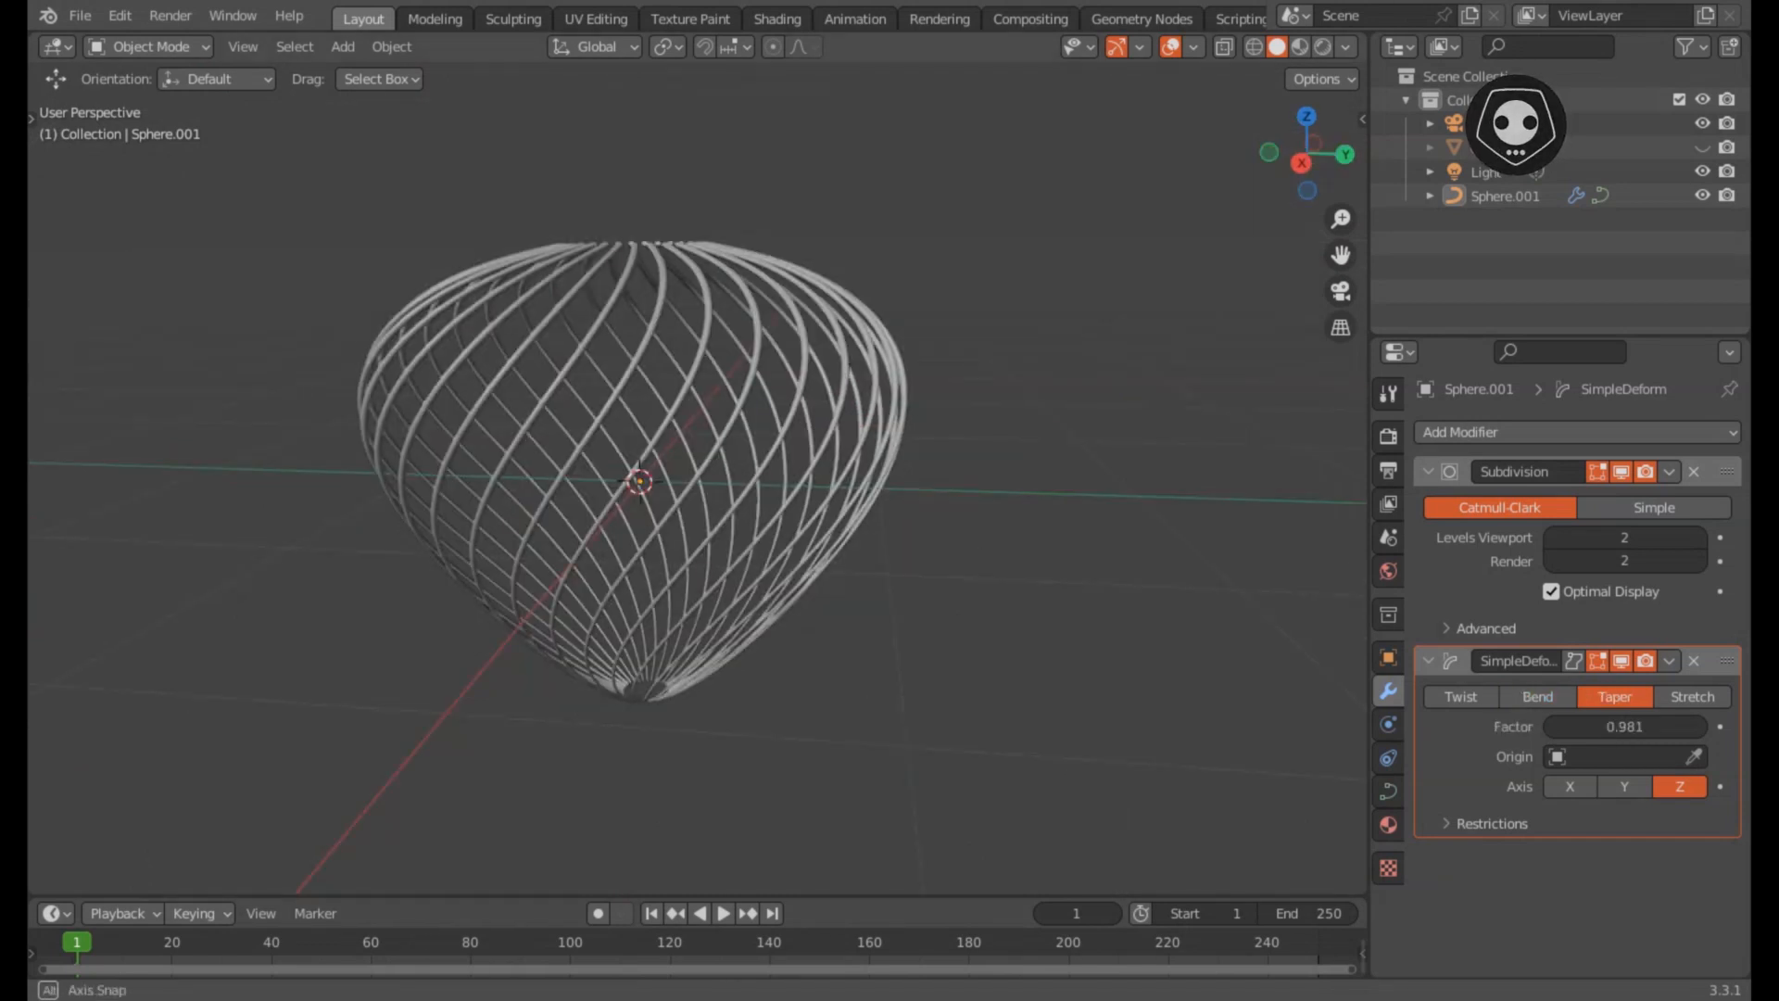
Step: Hide the viewport overlays and examine the wire-strand sphere under the taper, stretch and twist deformations
{"action": "middle_click_drag", "start_coordinate": [639, 435], "coordinate": [695, 524]}
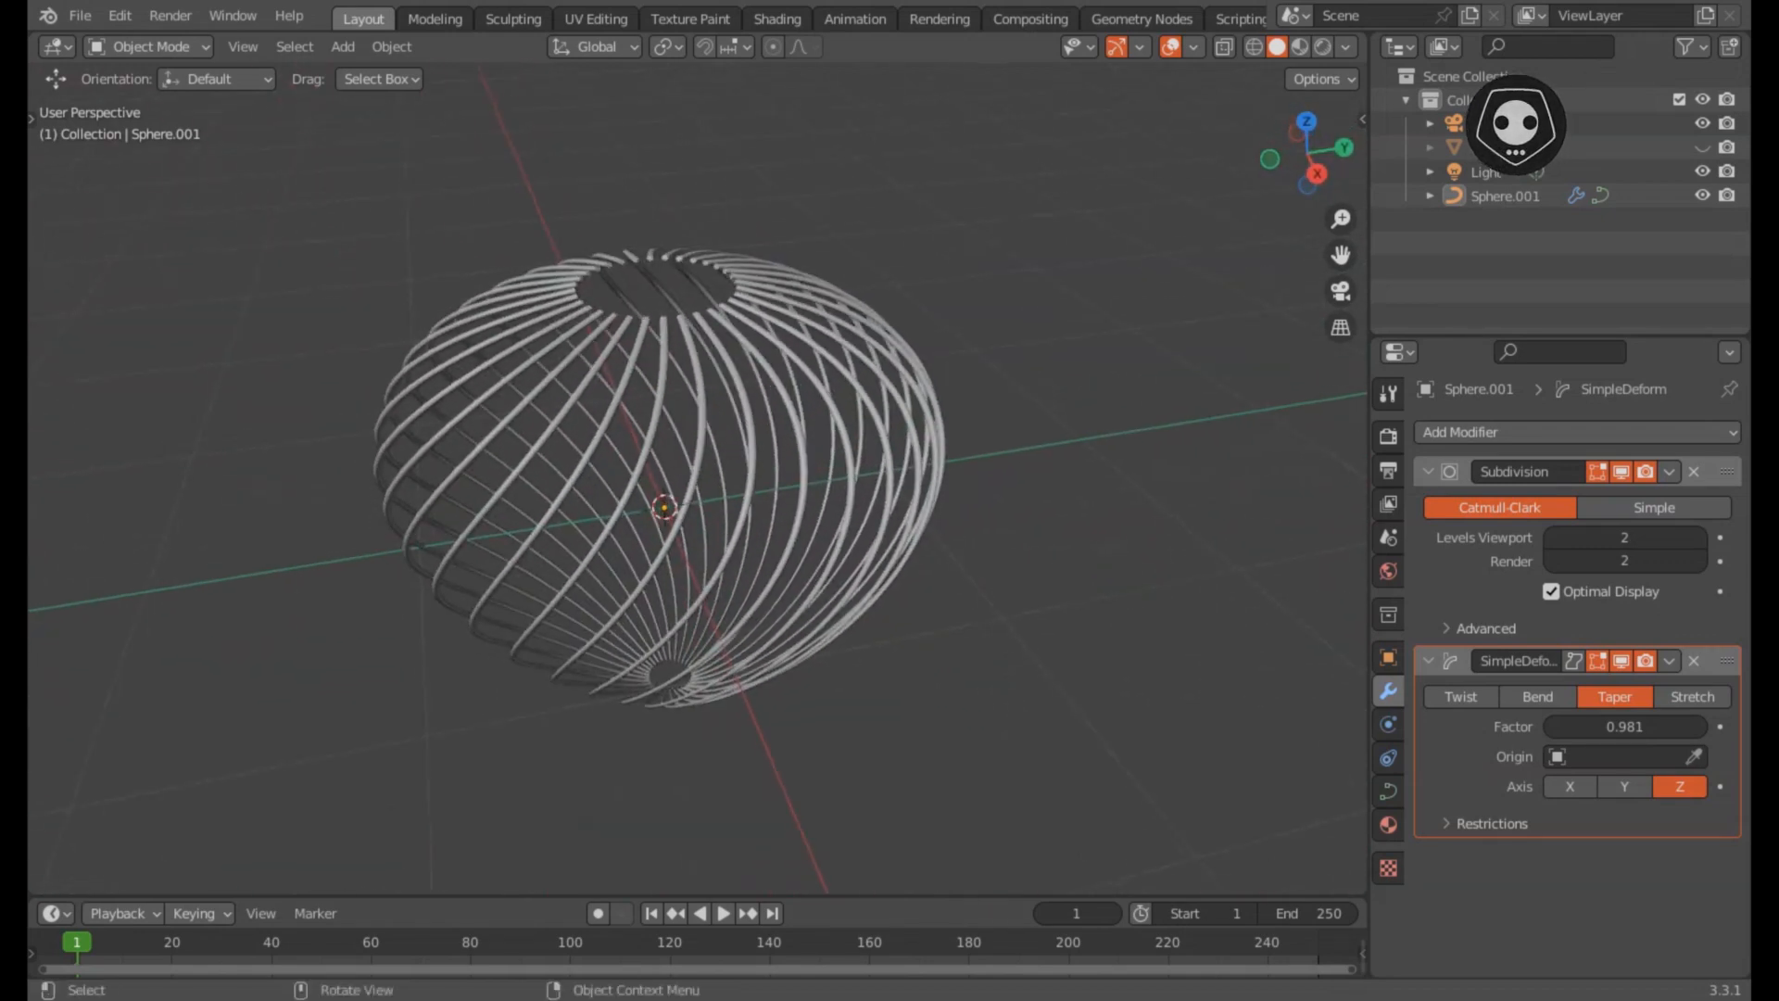
{"action": "left_click", "coordinate": [1172, 46]}
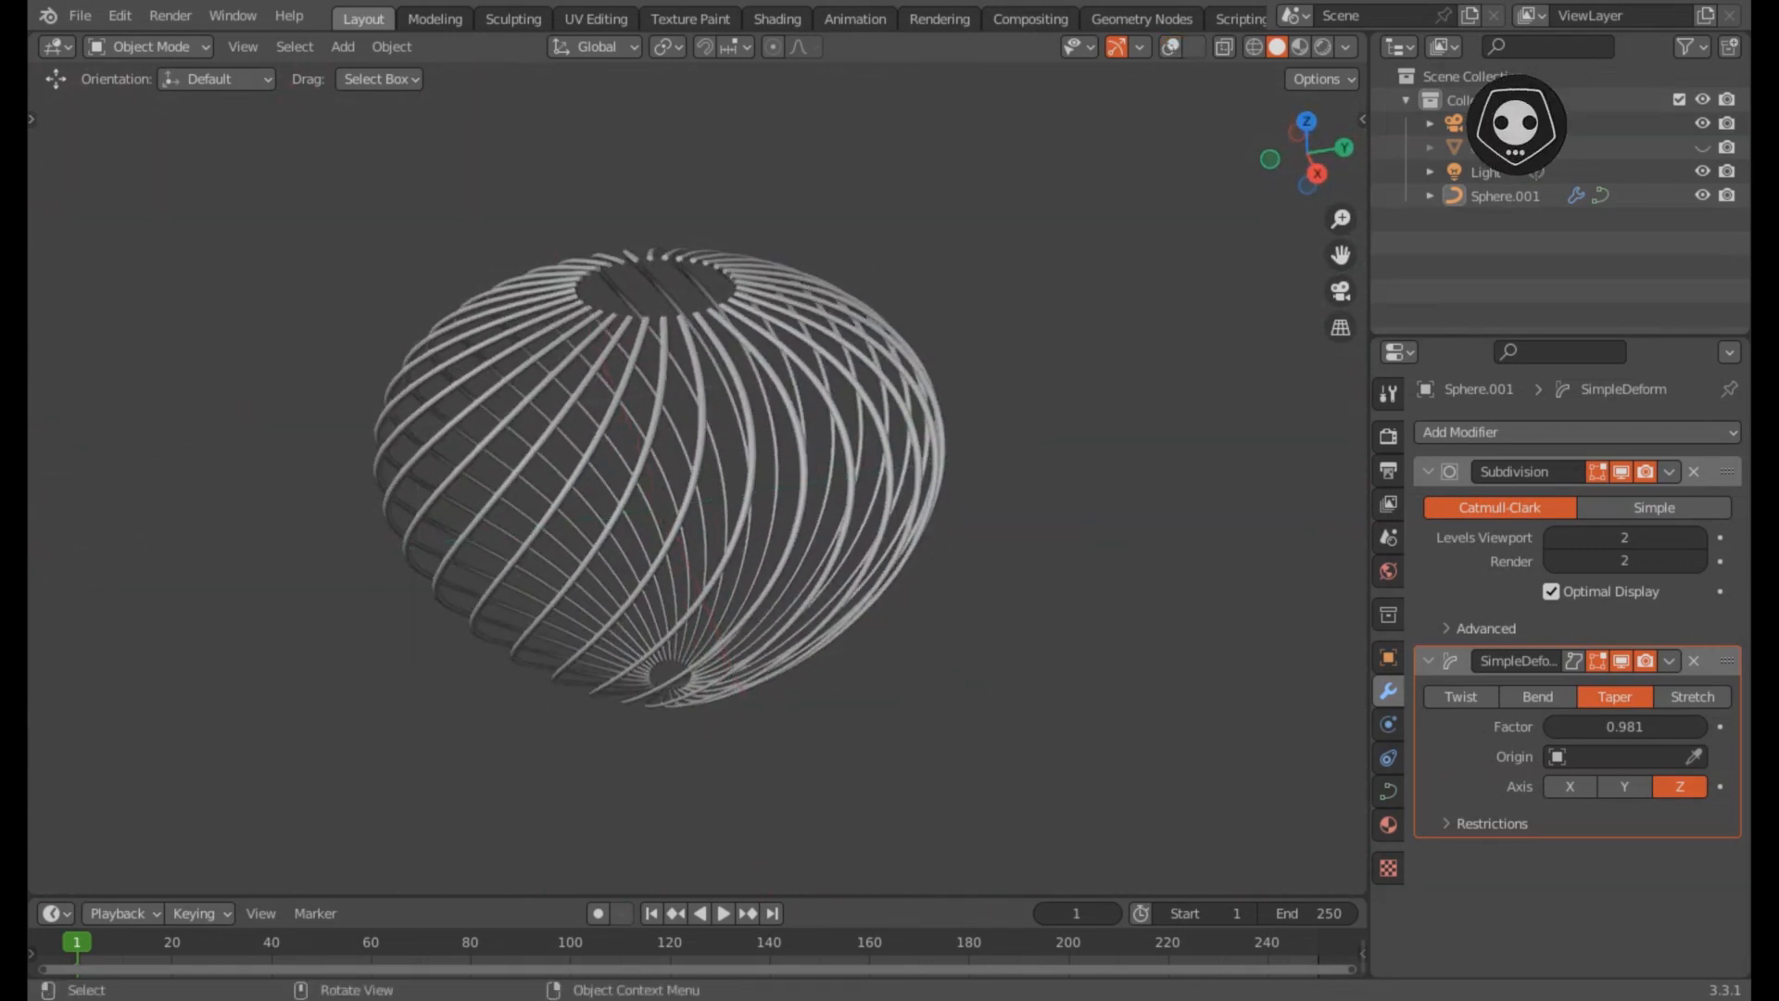
{"action": "middle_click_drag", "start_coordinate": [788, 427], "coordinate": [860, 445]}
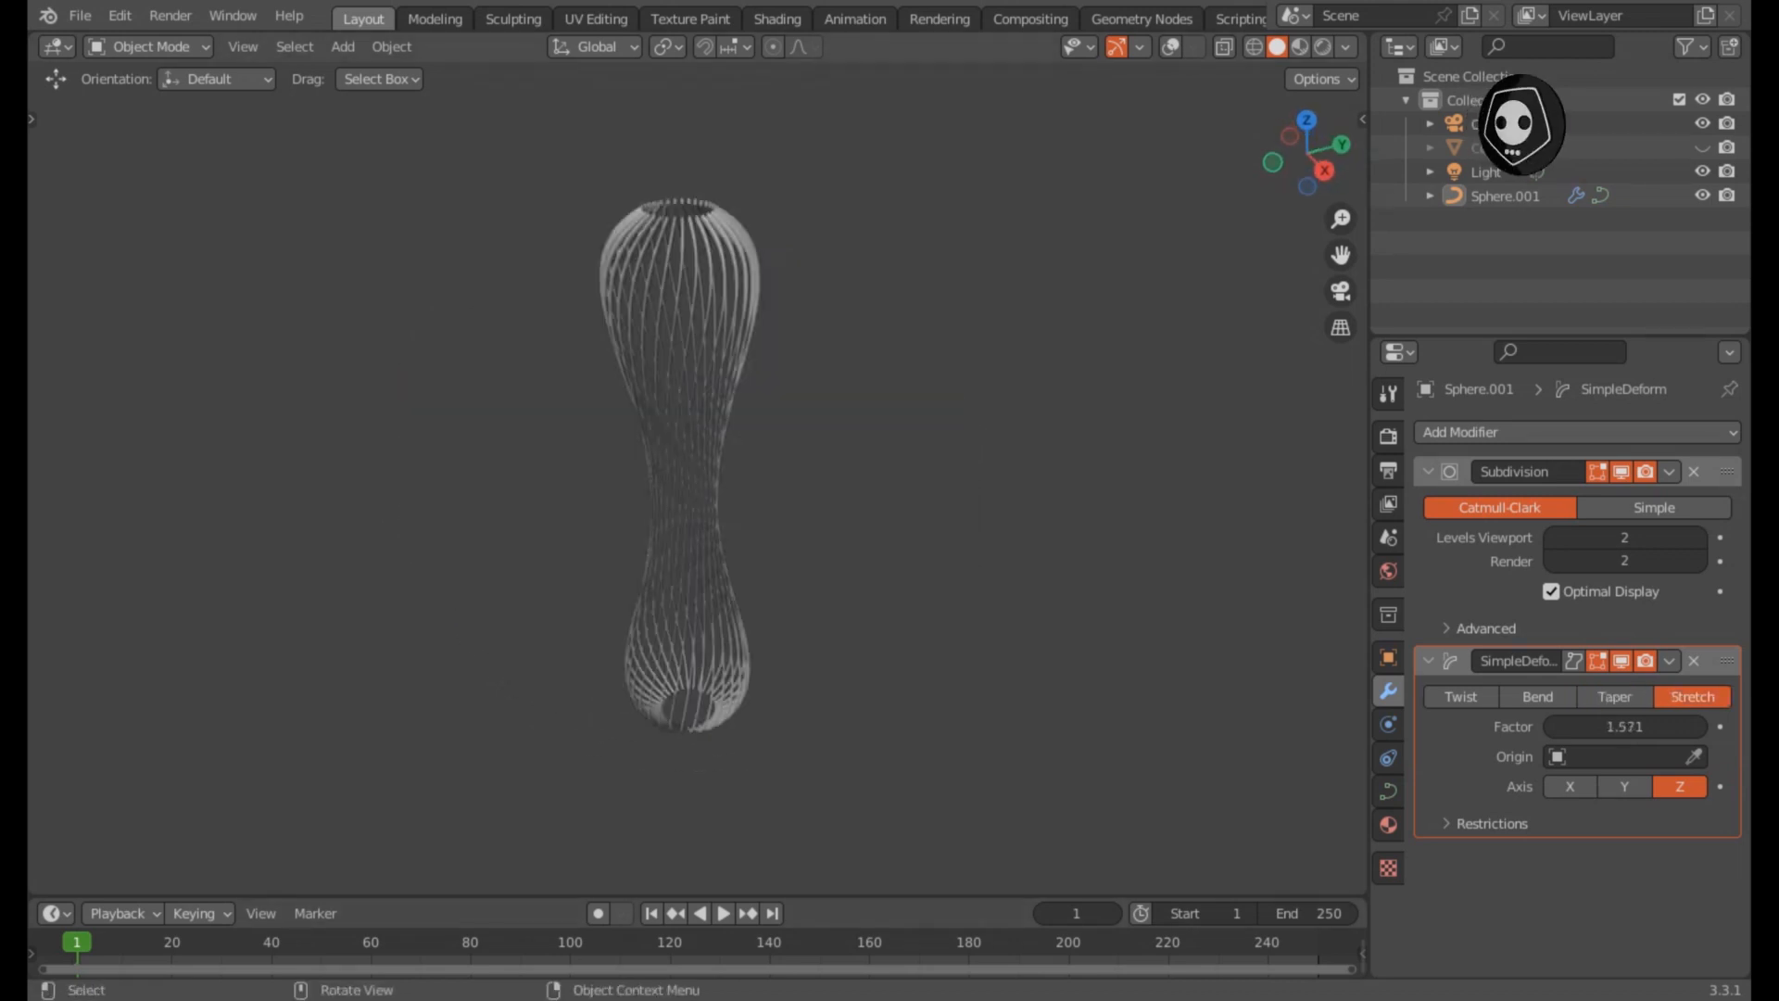
{"action": "scroll", "coordinate": [684, 478], "scroll_direction": "up", "scroll_amount": 4}
{"action": "middle_click_drag", "start_coordinate": [684, 478], "coordinate": [786, 465]}
{"action": "scroll", "coordinate": [681, 540], "scroll_direction": "down", "scroll_amount": 3}
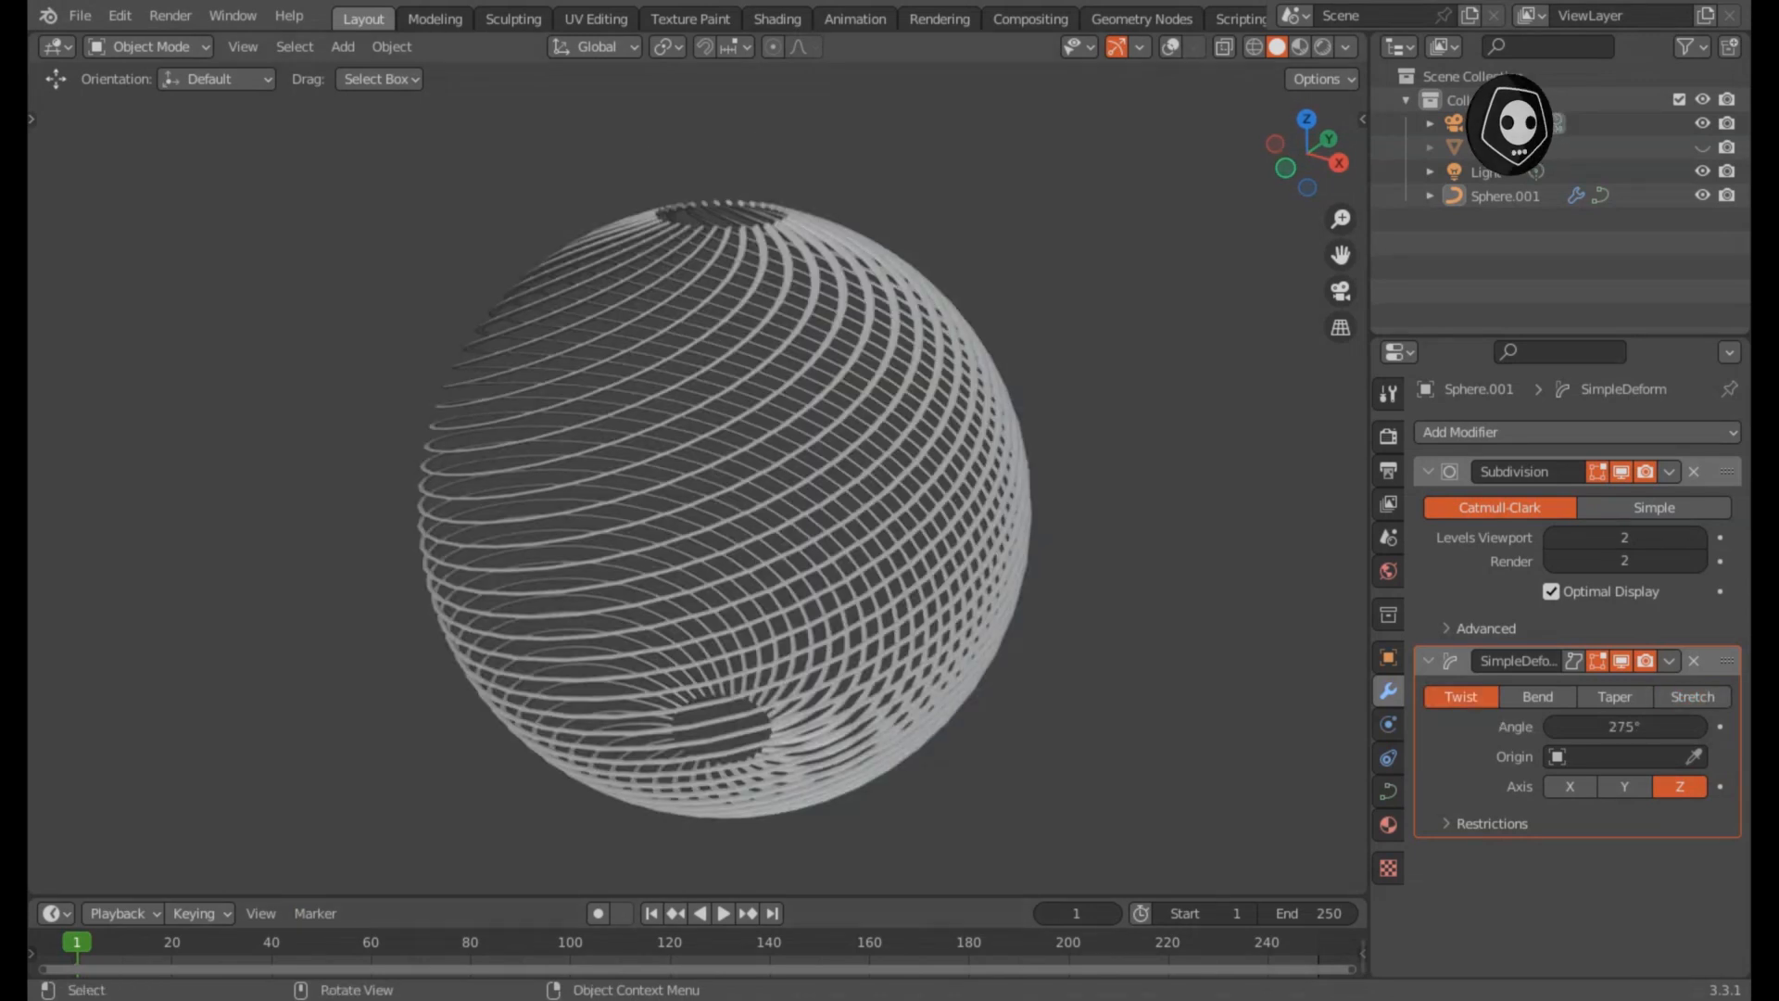
{"action": "middle_click_drag", "start_coordinate": [732, 463], "coordinate": [767, 474]}
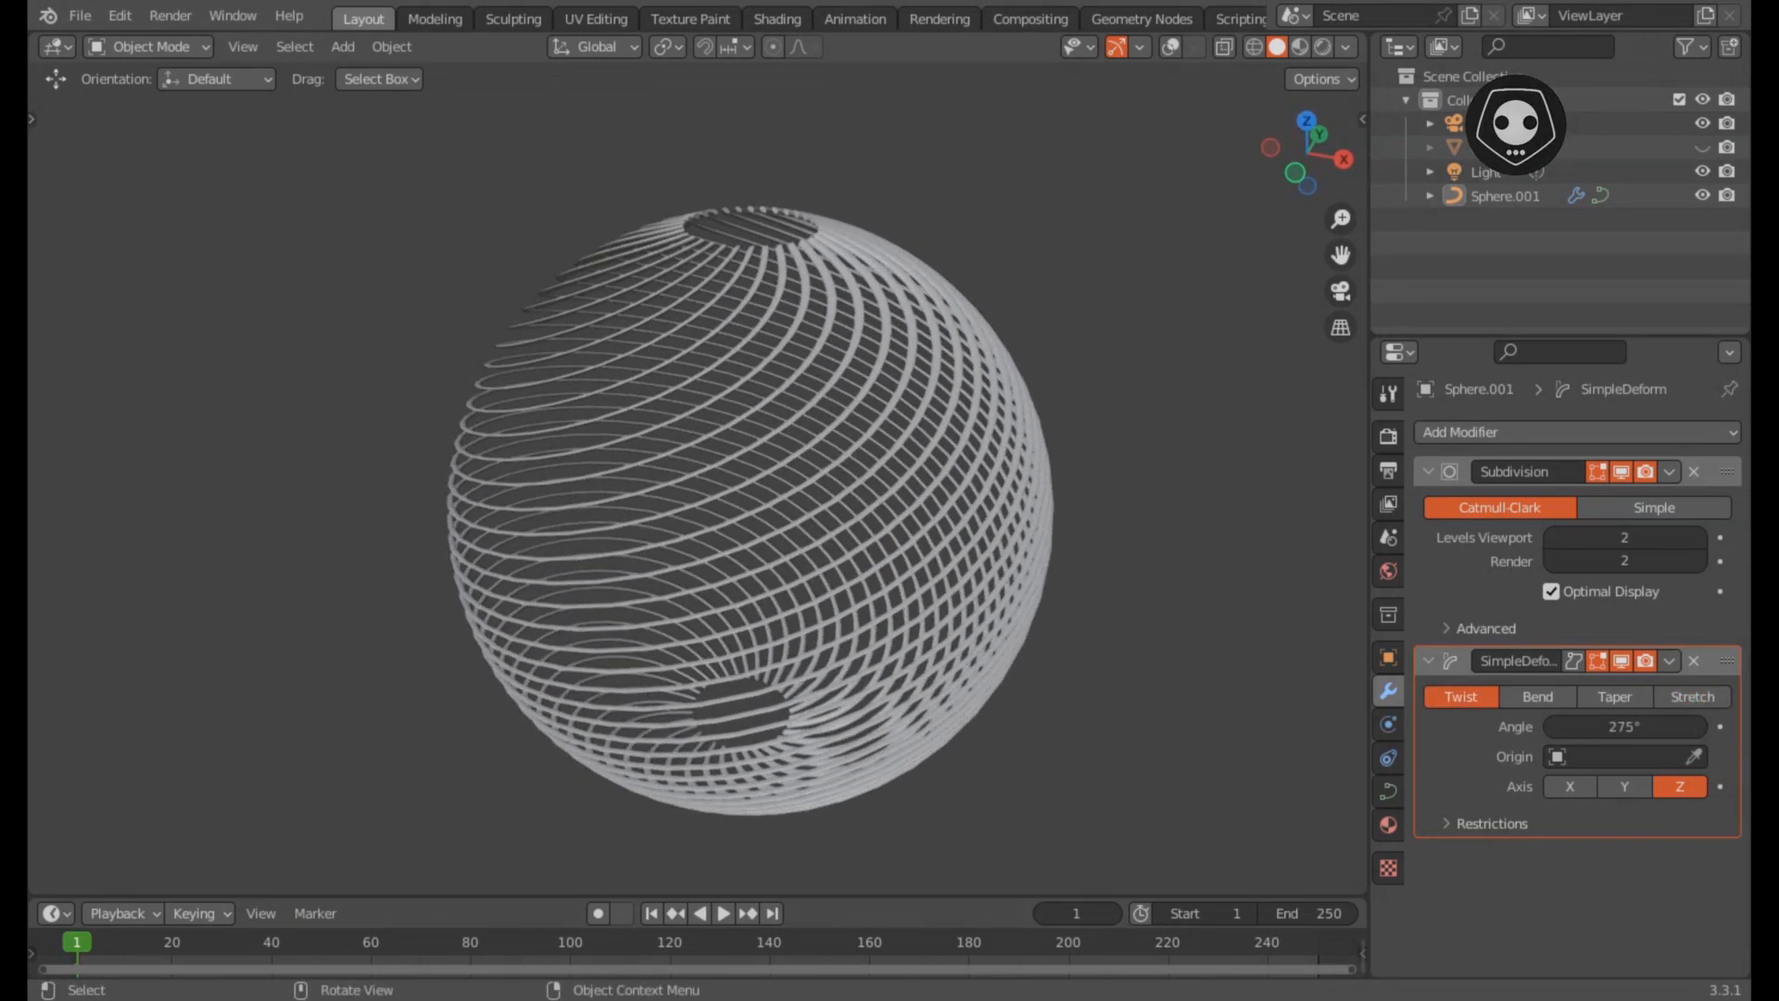
Step: Switch the timeline area to the Dope Sheet editor and reduce it to a compact height
{"action": "left_click_drag", "start_coordinate": [77, 897], "coordinate": [77, 679]}
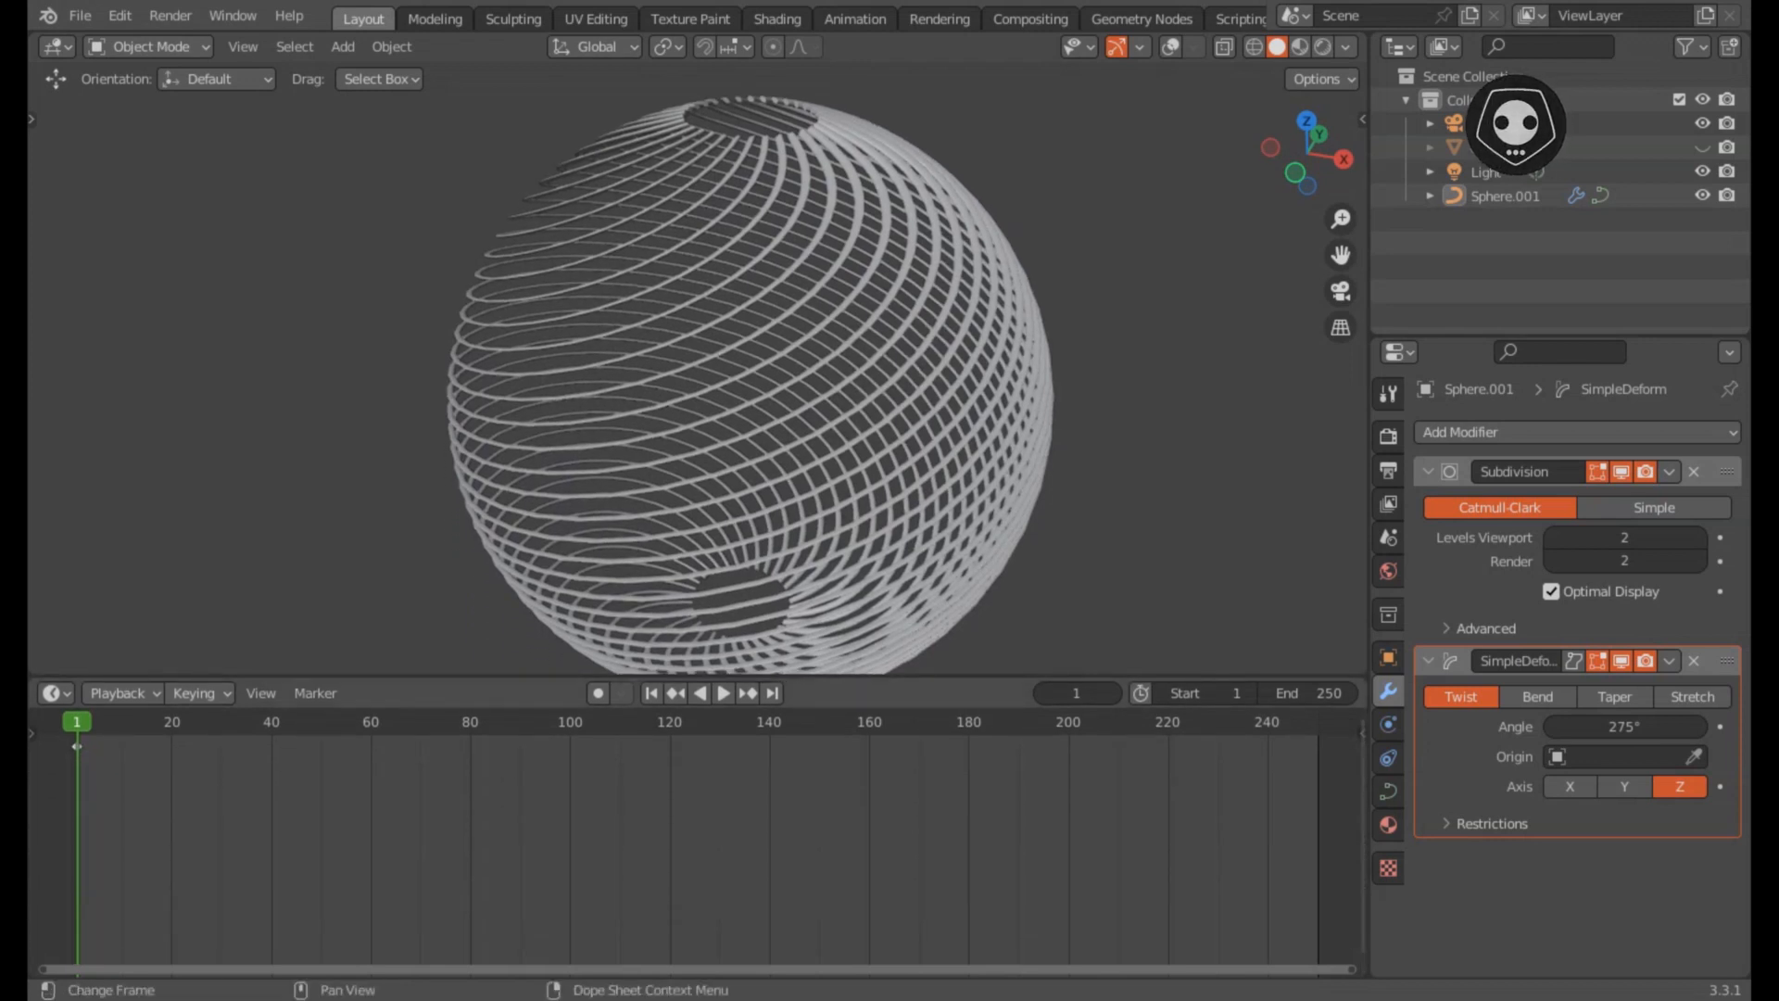
{"action": "key", "text": "shift+F12"}
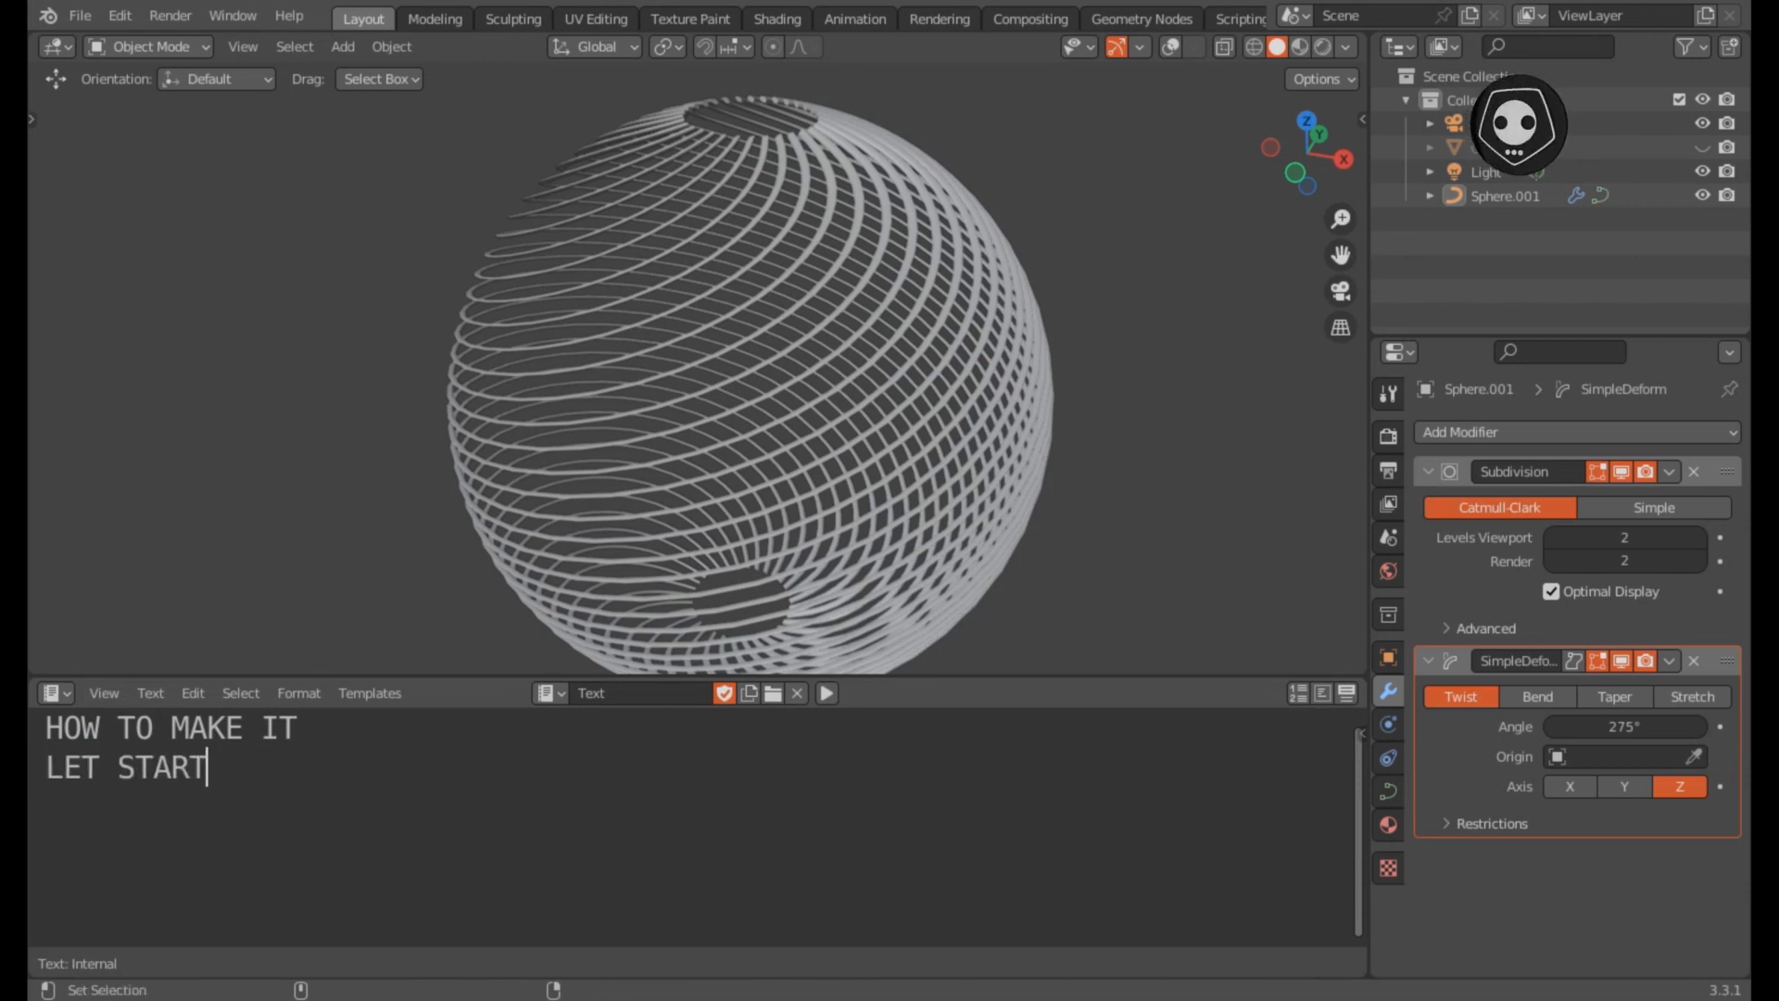
{"action": "key", "text": "shift+F12"}
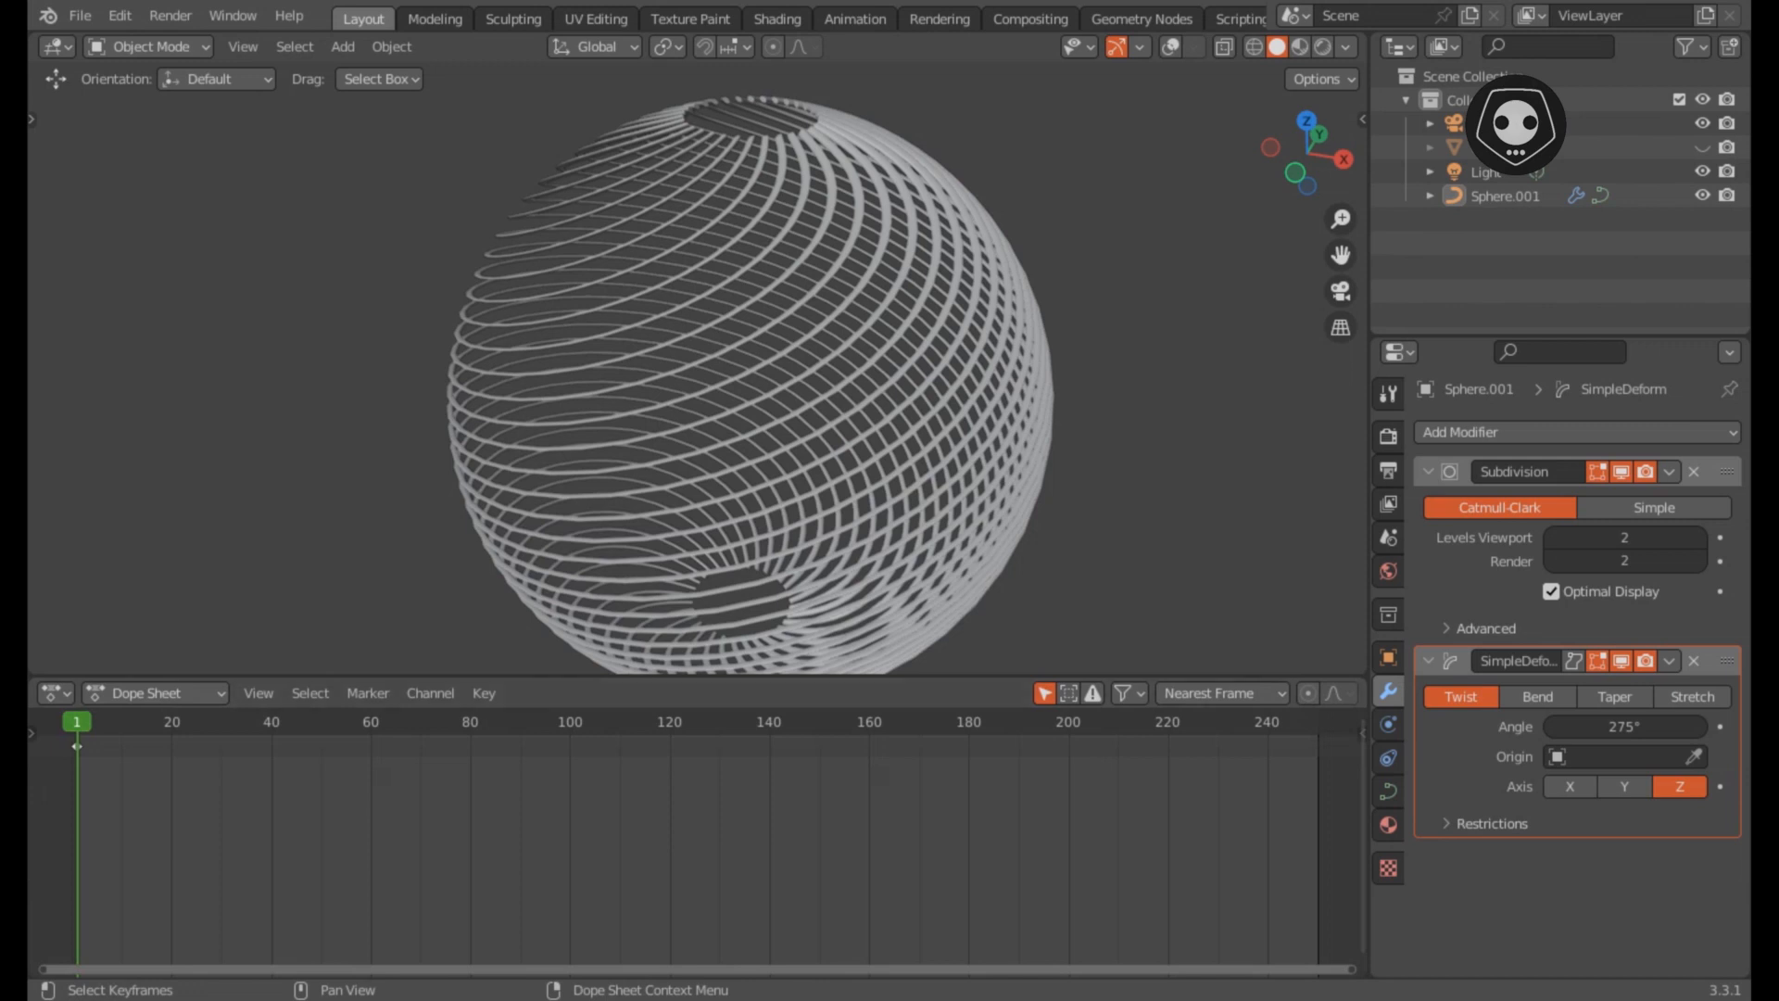
{"action": "left_click_drag", "start_coordinate": [698, 676], "coordinate": [698, 881]}
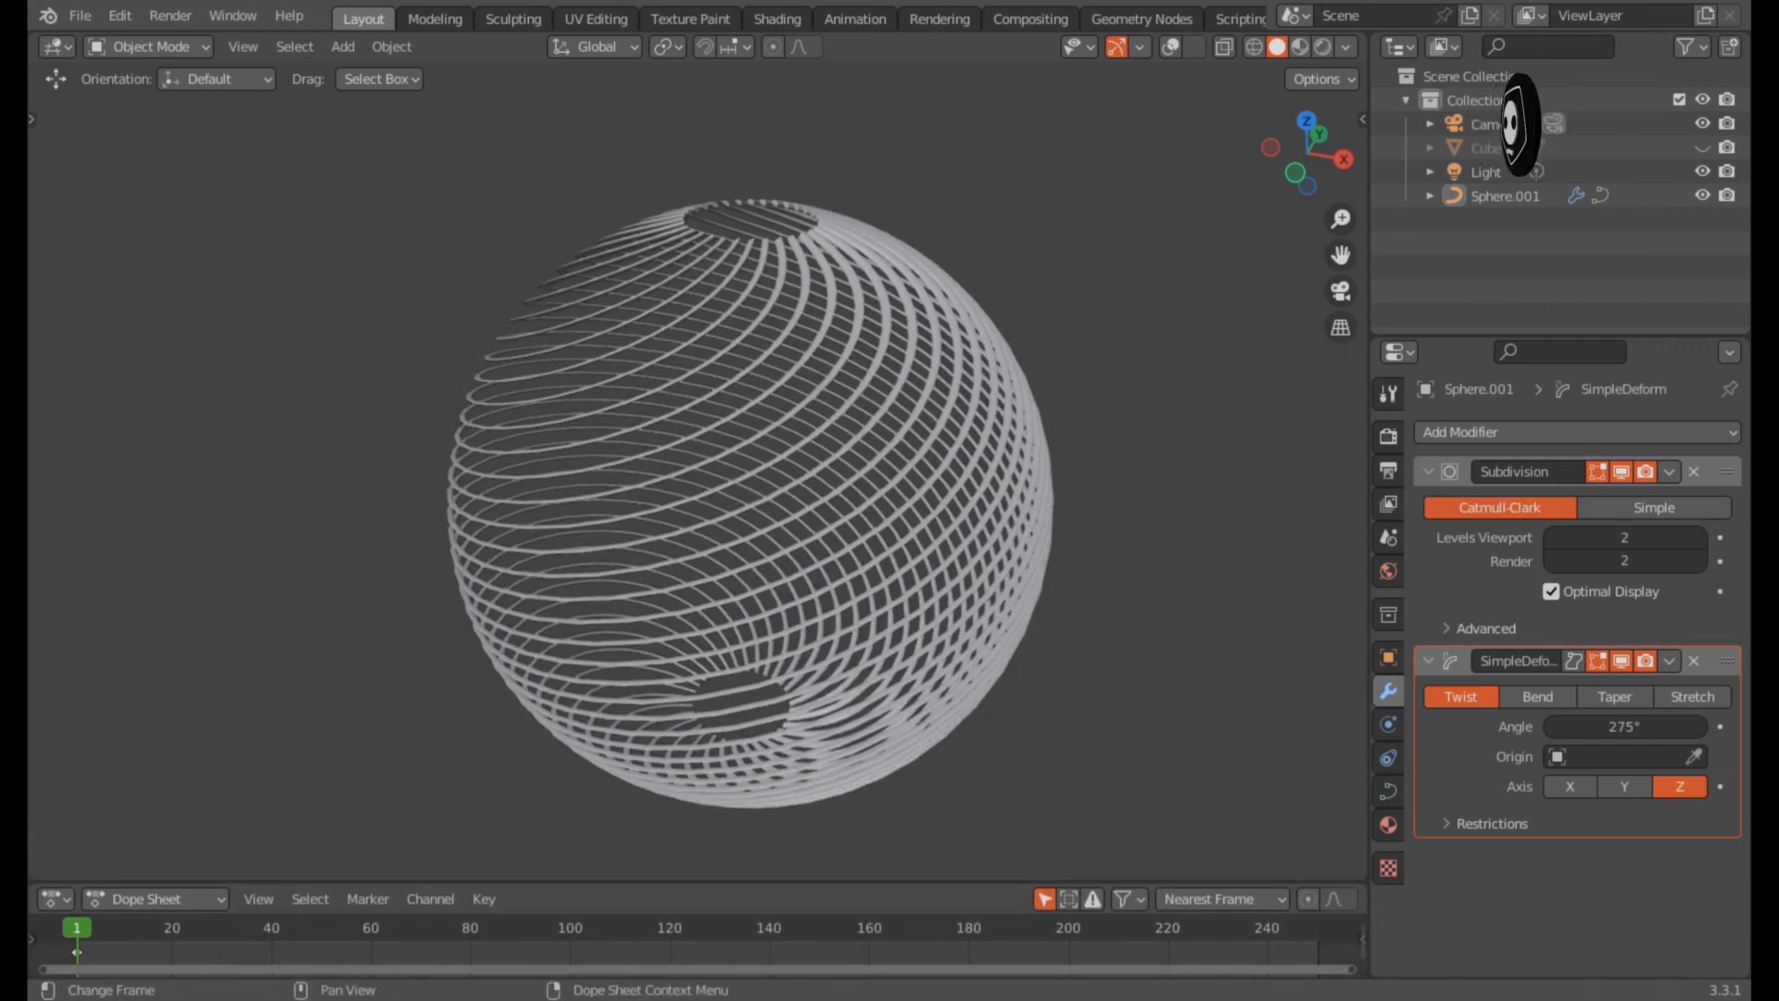
Step: Show the viewport overlays again and delete the twisted wire-strand sphere from the scene
{"action": "key", "text": "shift+alt+z"}
{"action": "left_click", "coordinate": [747, 504]}
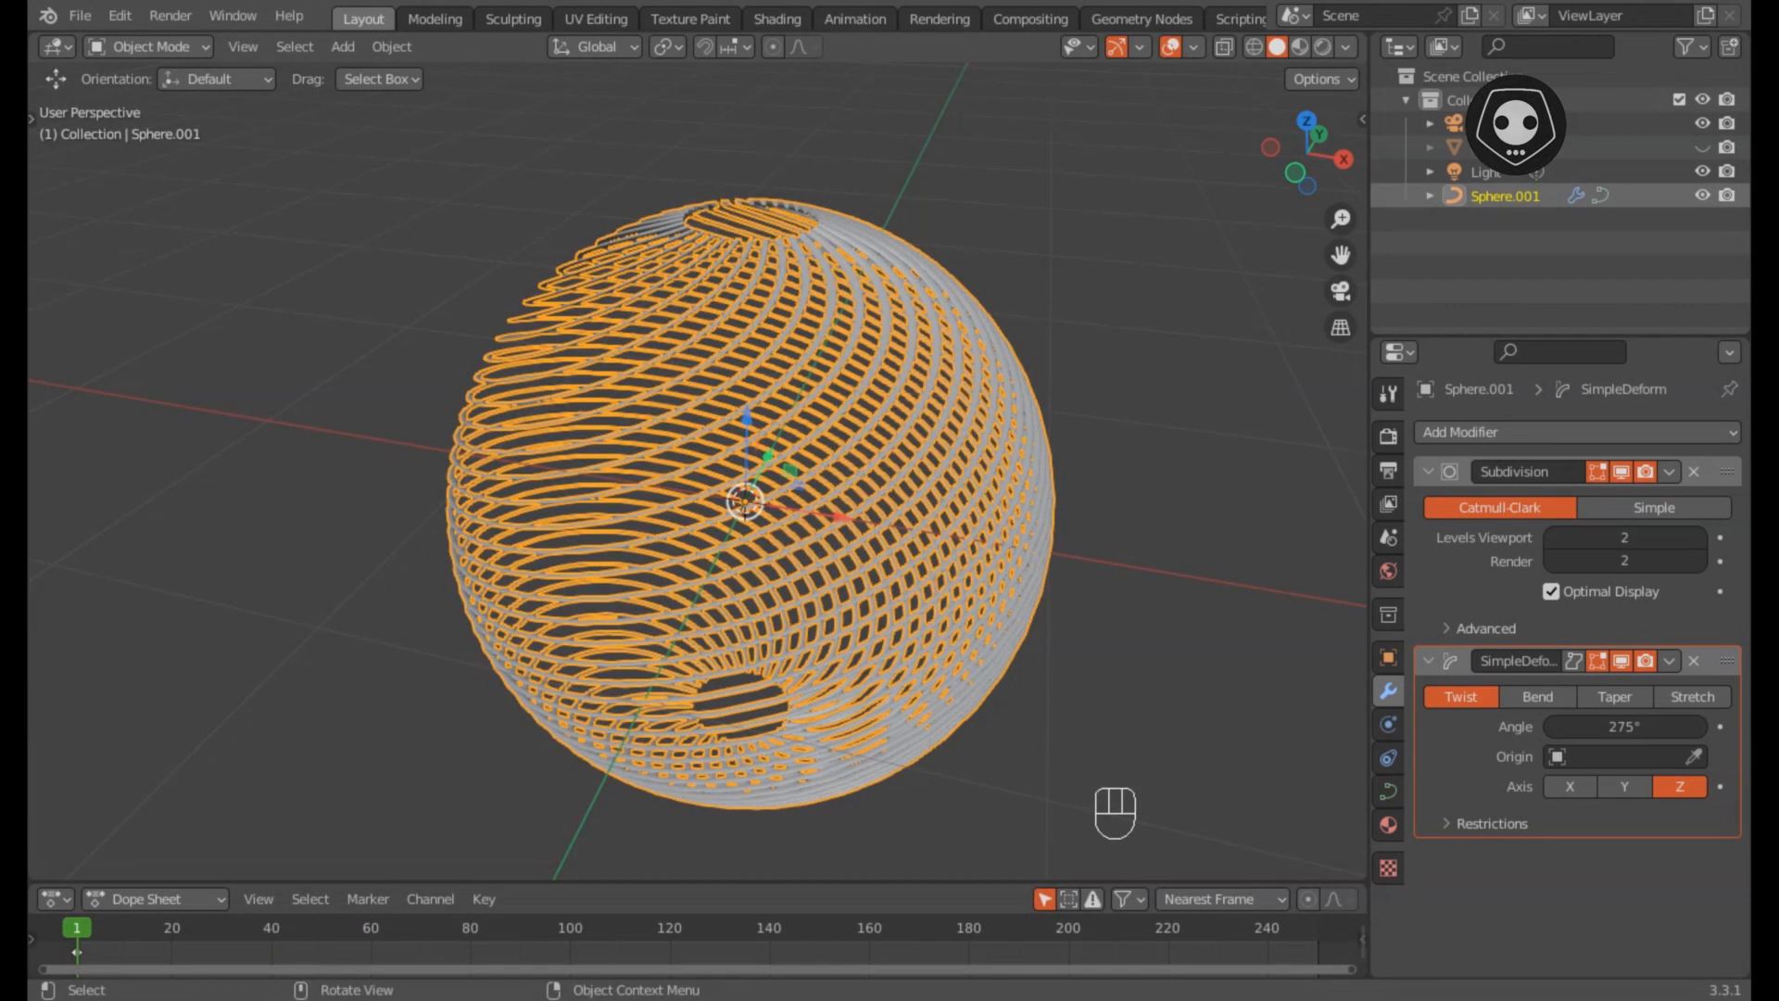
{"action": "key", "text": "x"}
{"action": "key", "text": "Return"}
Step: Add a UV sphere with 32 segments, 16 rings and a 100 cm radius at the world origin
{"action": "key", "text": "shift+a"}
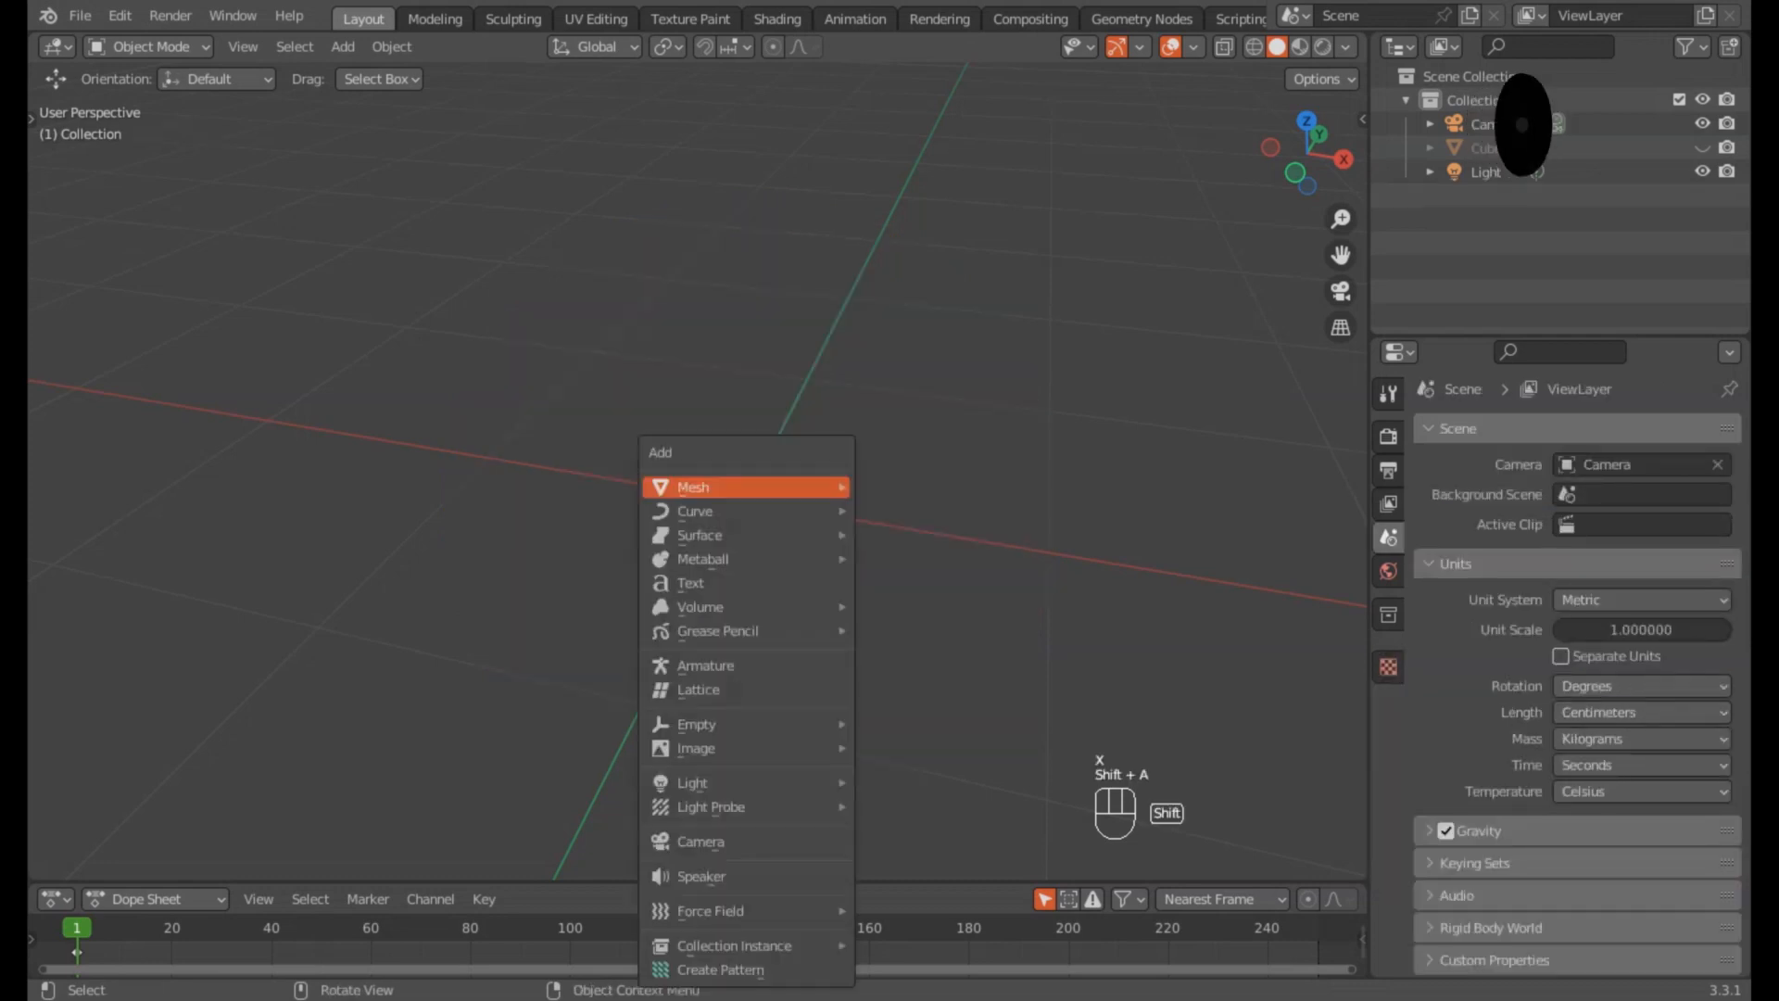
{"action": "mouse_move", "coordinate": [747, 486]}
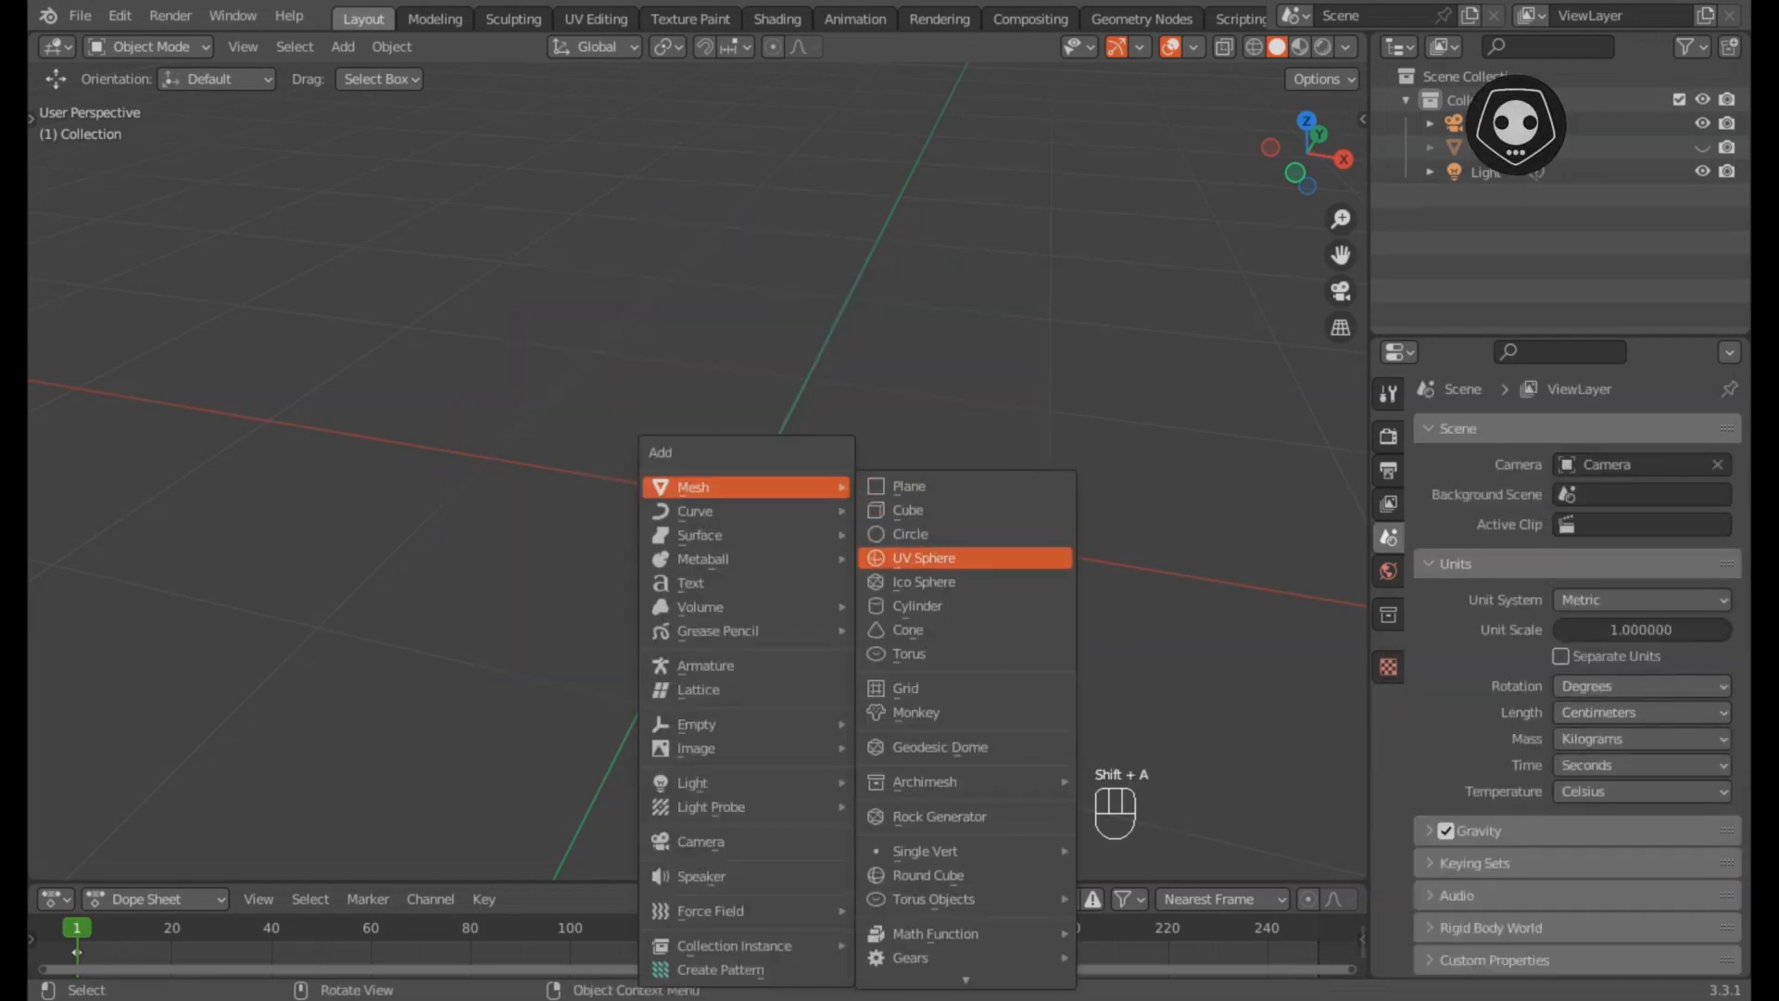
{"action": "left_click", "coordinate": [924, 557]}
{"action": "mouse_move", "coordinate": [924, 557]}
{"action": "middle_mouse_down", "text": "shift"}
{"action": "mouse_move", "coordinate": [924, 510]}
{"action": "mouse_move", "coordinate": [924, 556]}
{"action": "middle_mouse_up", "text": "shift"}
{"action": "scroll", "coordinate": [924, 532], "scroll_direction": "up", "scroll_amount": 1}
{"action": "scroll", "coordinate": [924, 531], "scroll_direction": "down", "scroll_amount": 1}
{"action": "scroll", "coordinate": [924, 556], "scroll_direction": "up", "scroll_amount": 1}
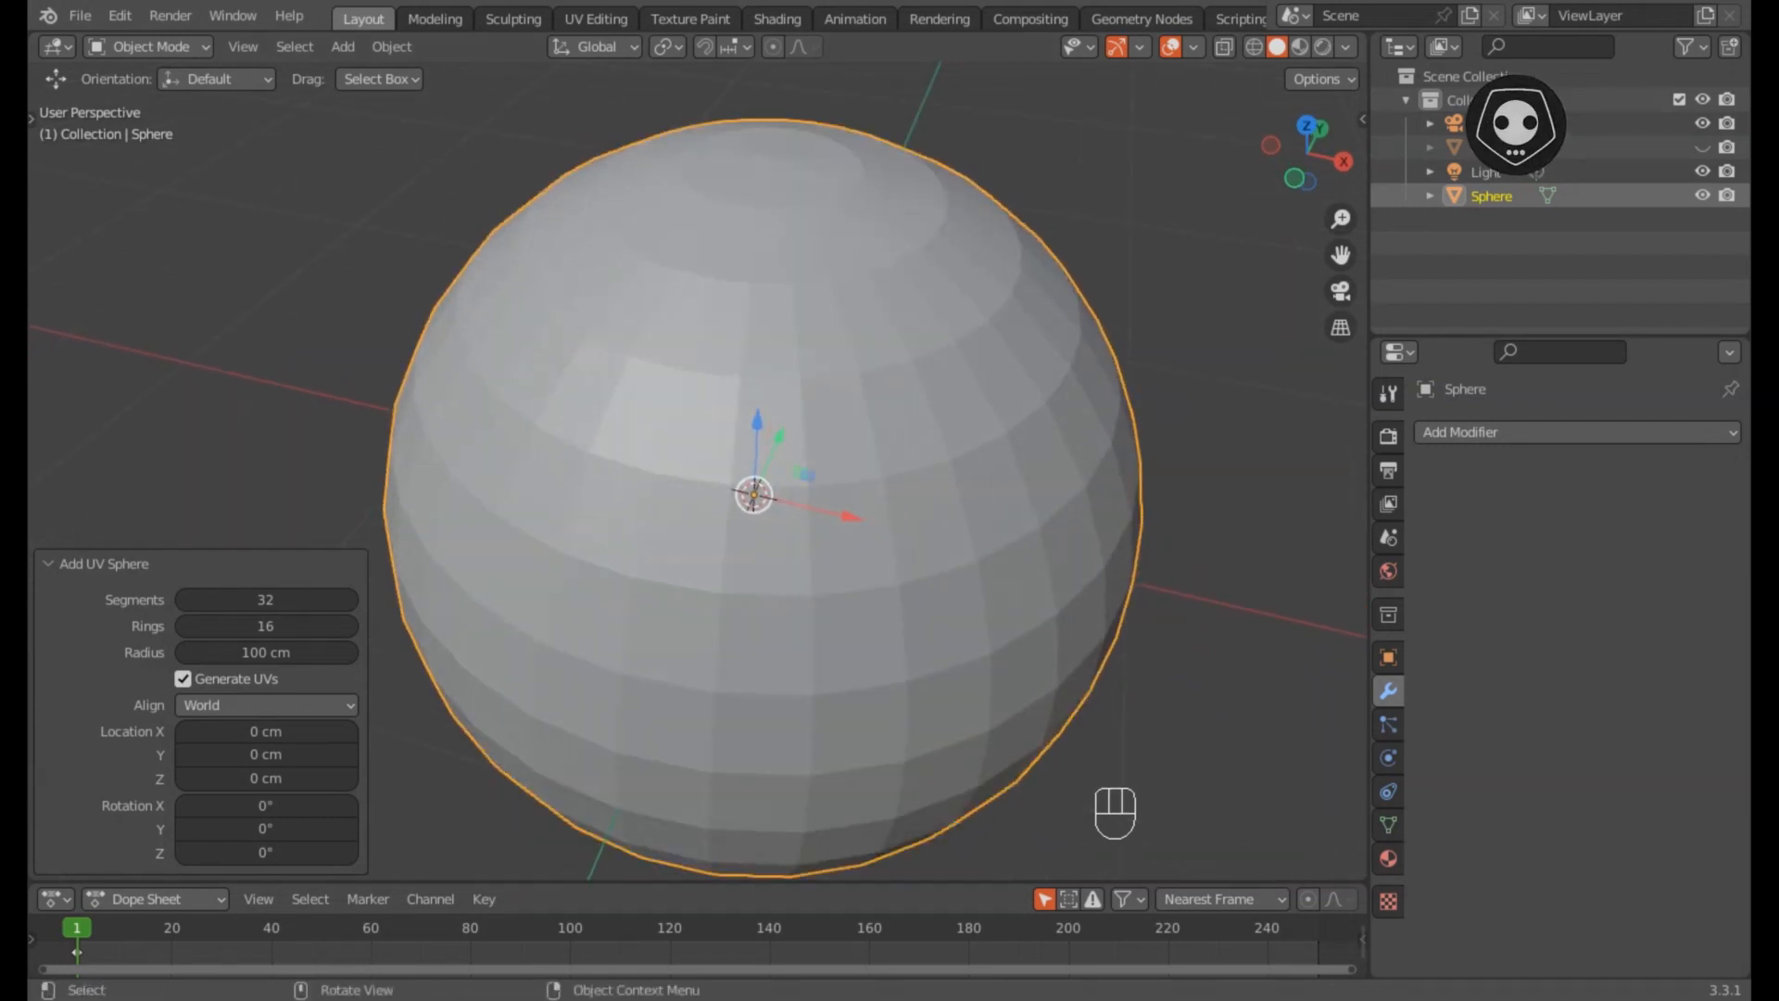
Step: Add a Simple Deform modifier in Twist mode to the sphere and set its axis to Z
{"action": "left_click", "coordinate": [1577, 433]}
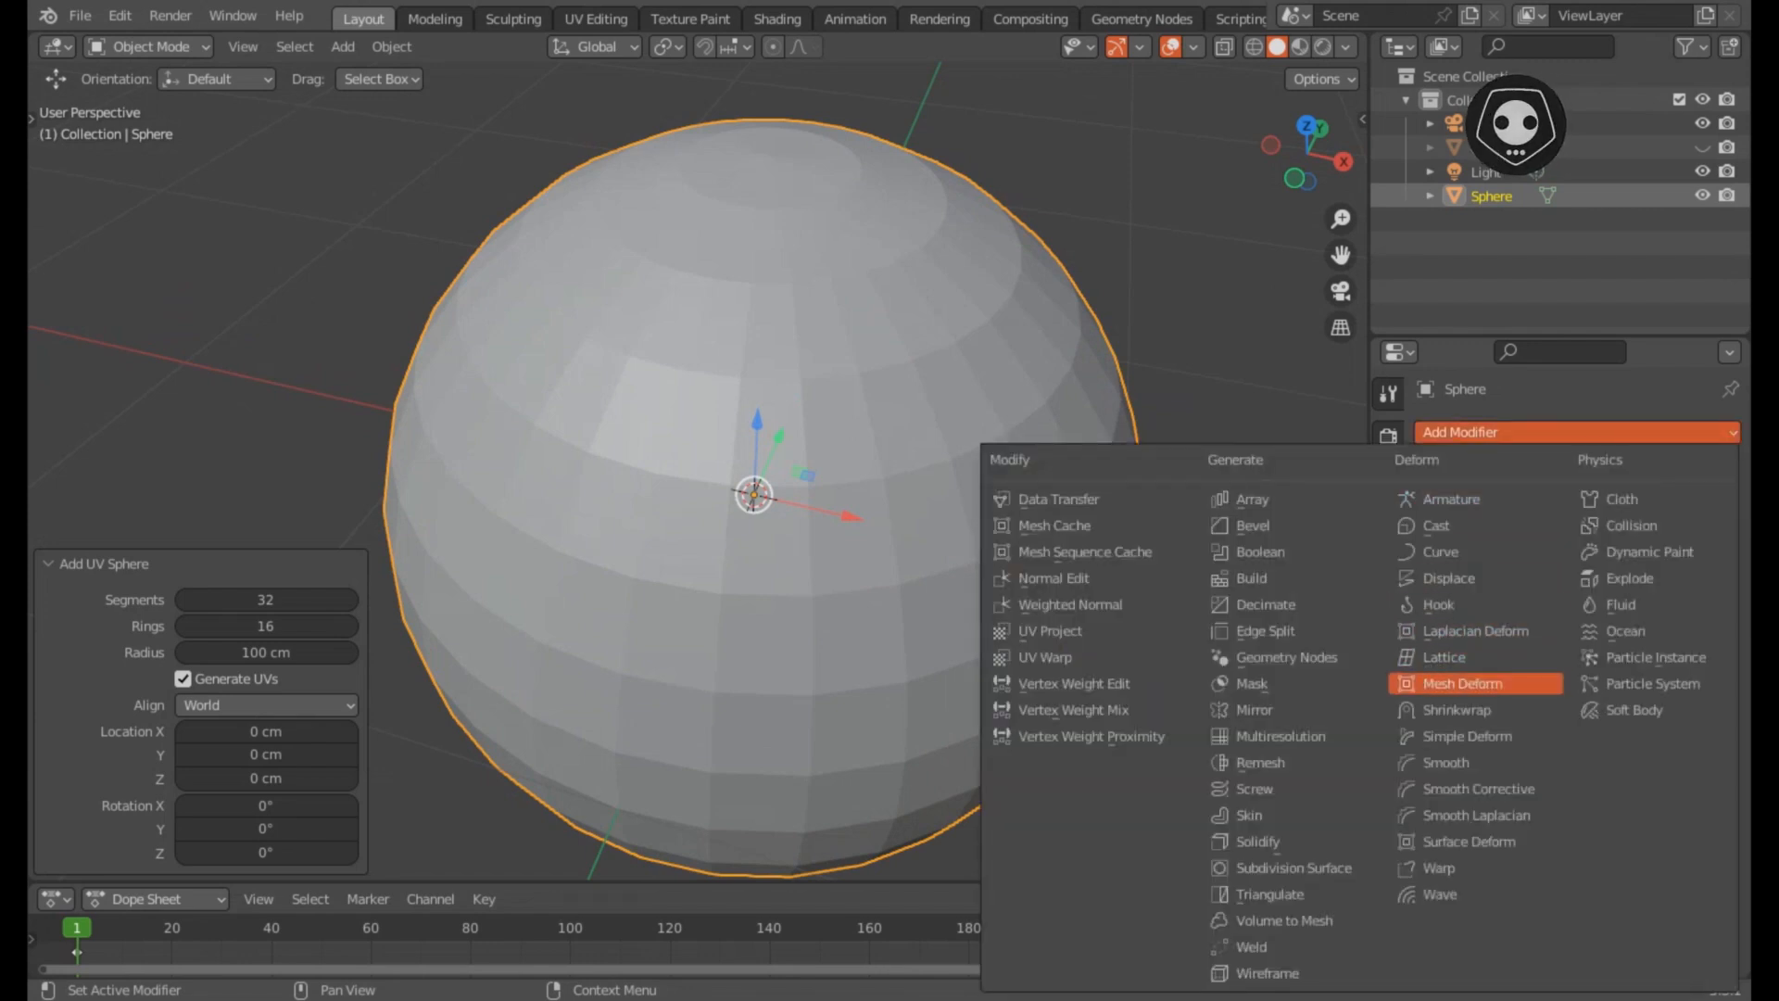
{"action": "left_click", "coordinate": [1467, 736]}
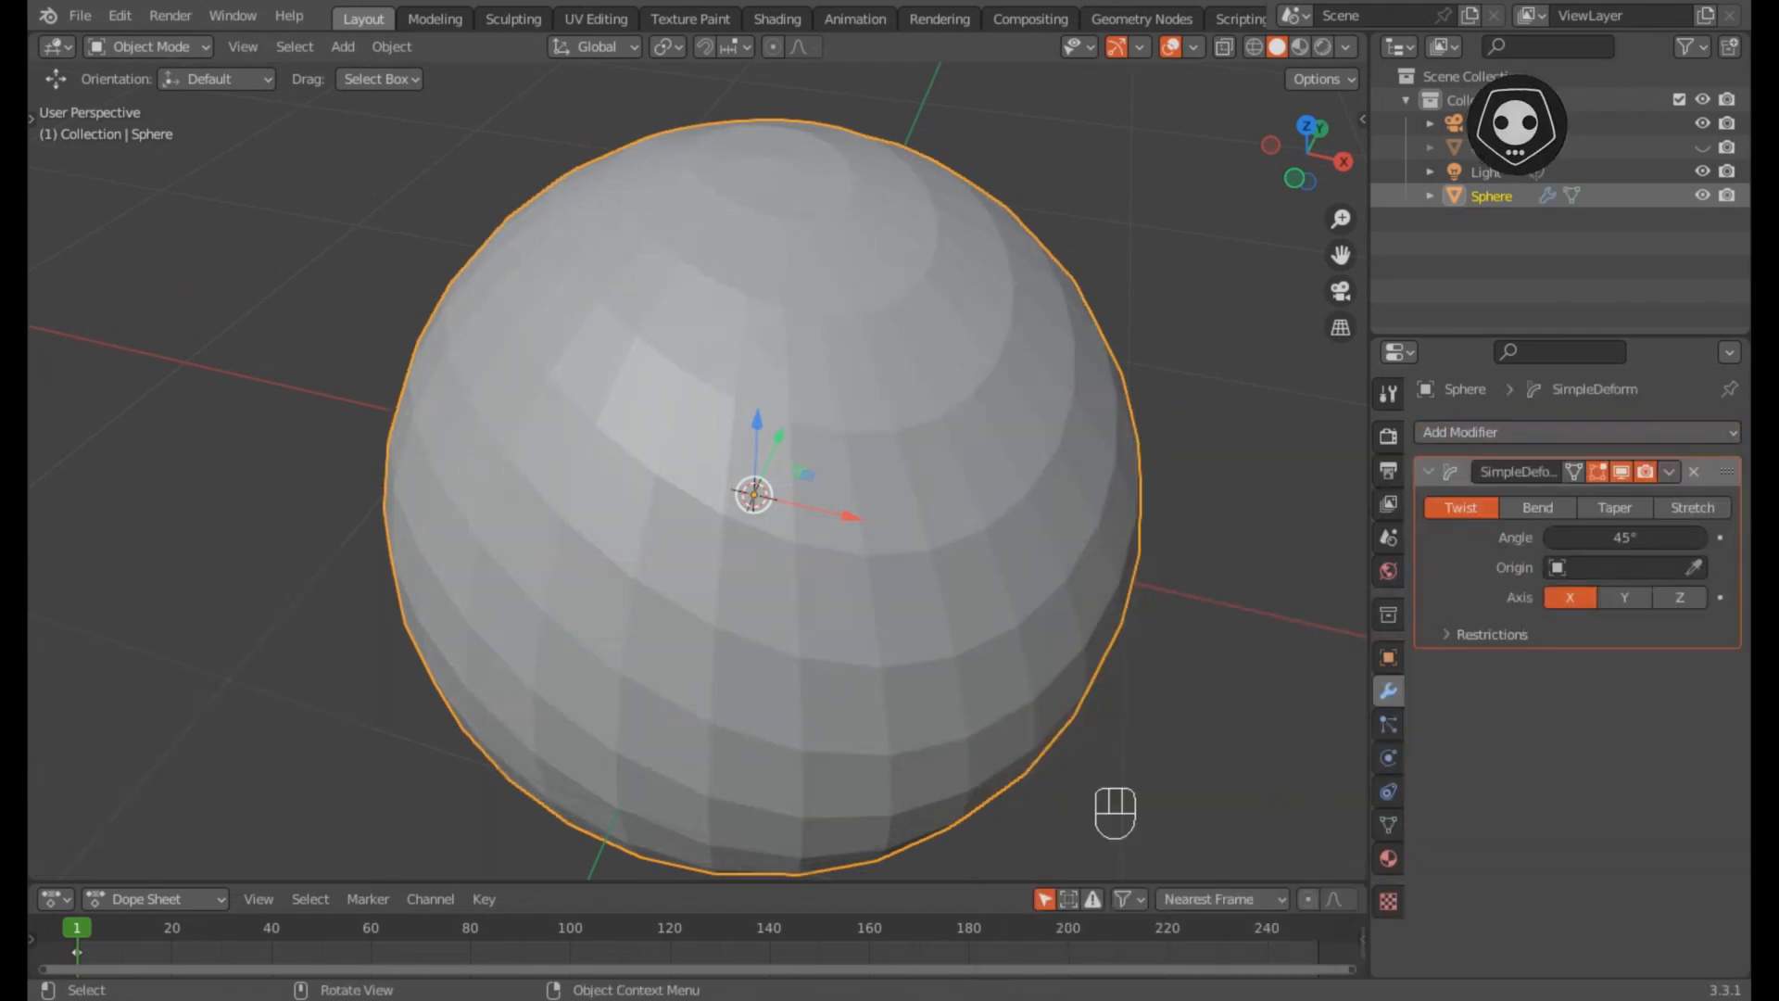
{"action": "middle_click_drag", "start_coordinate": [927, 556], "coordinate": [876, 651], "text": "shift"}
{"action": "scroll", "coordinate": [768, 471], "scroll_direction": "up", "scroll_amount": 2}
{"action": "left_click", "coordinate": [1680, 598]}
{"action": "scroll", "coordinate": [880, 600], "scroll_direction": "down", "scroll_amount": 2}
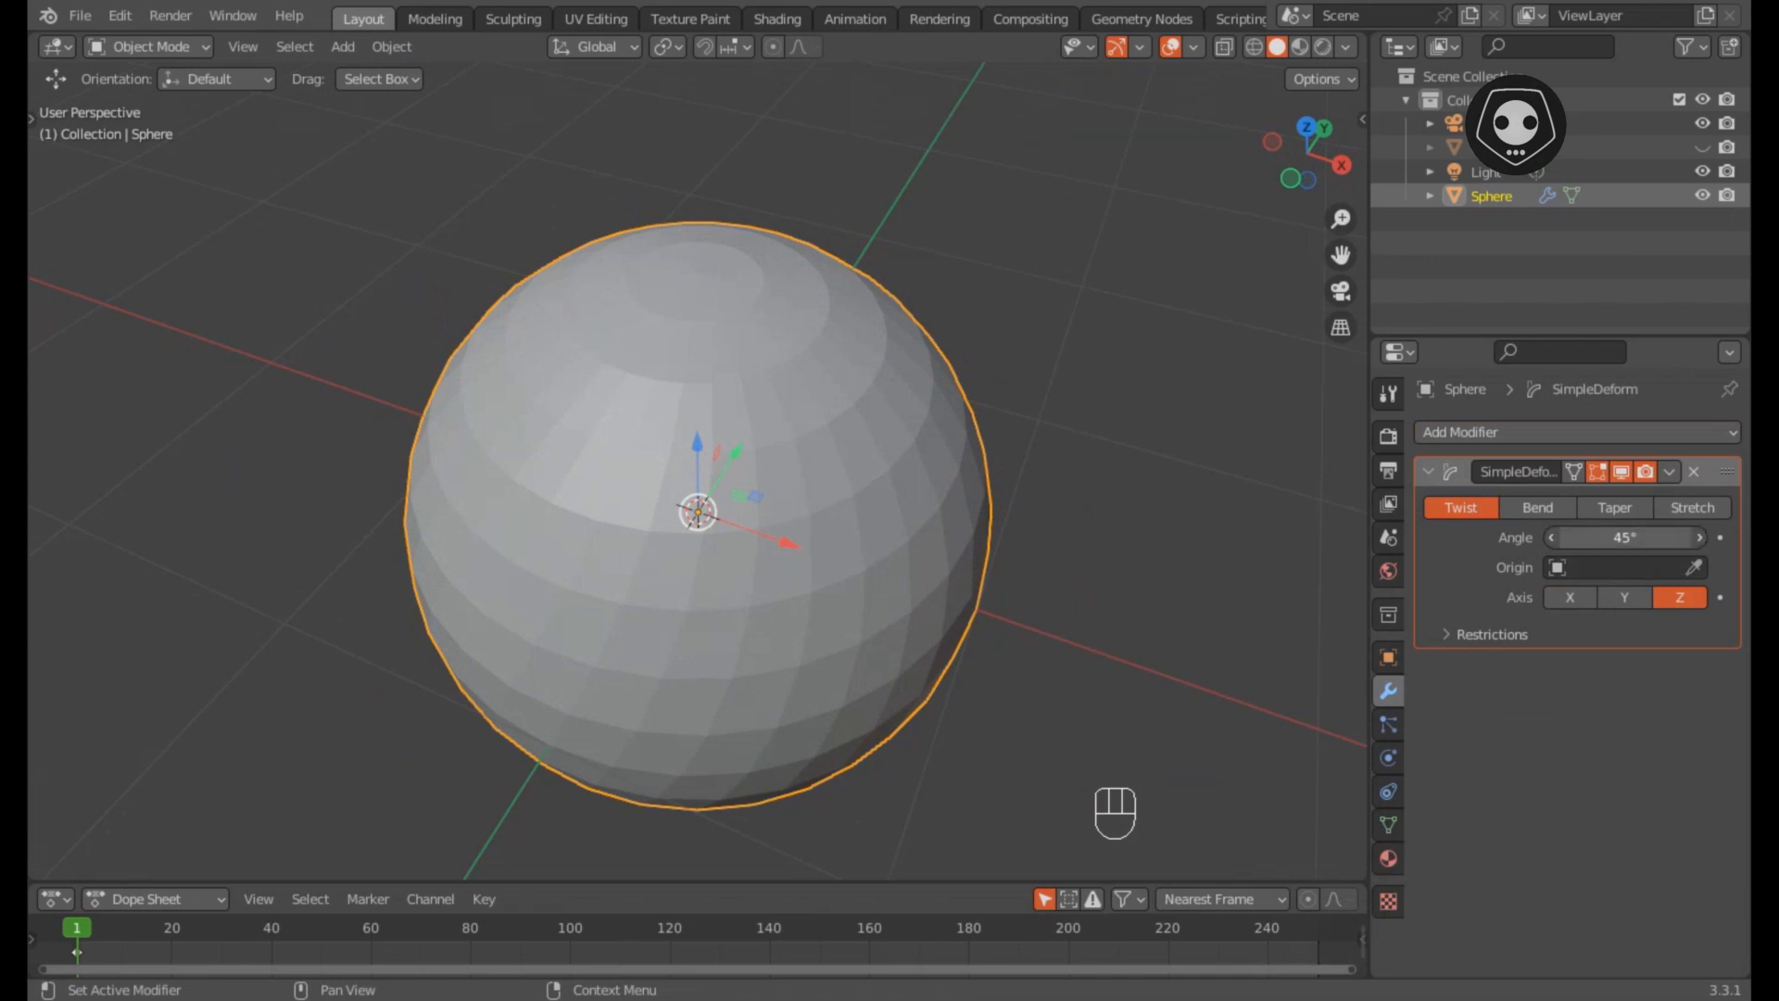
Step: Try twist angles of 75° and 90° on the sphere's Simple Deform modifier
{"action": "key", "text": "Return"}
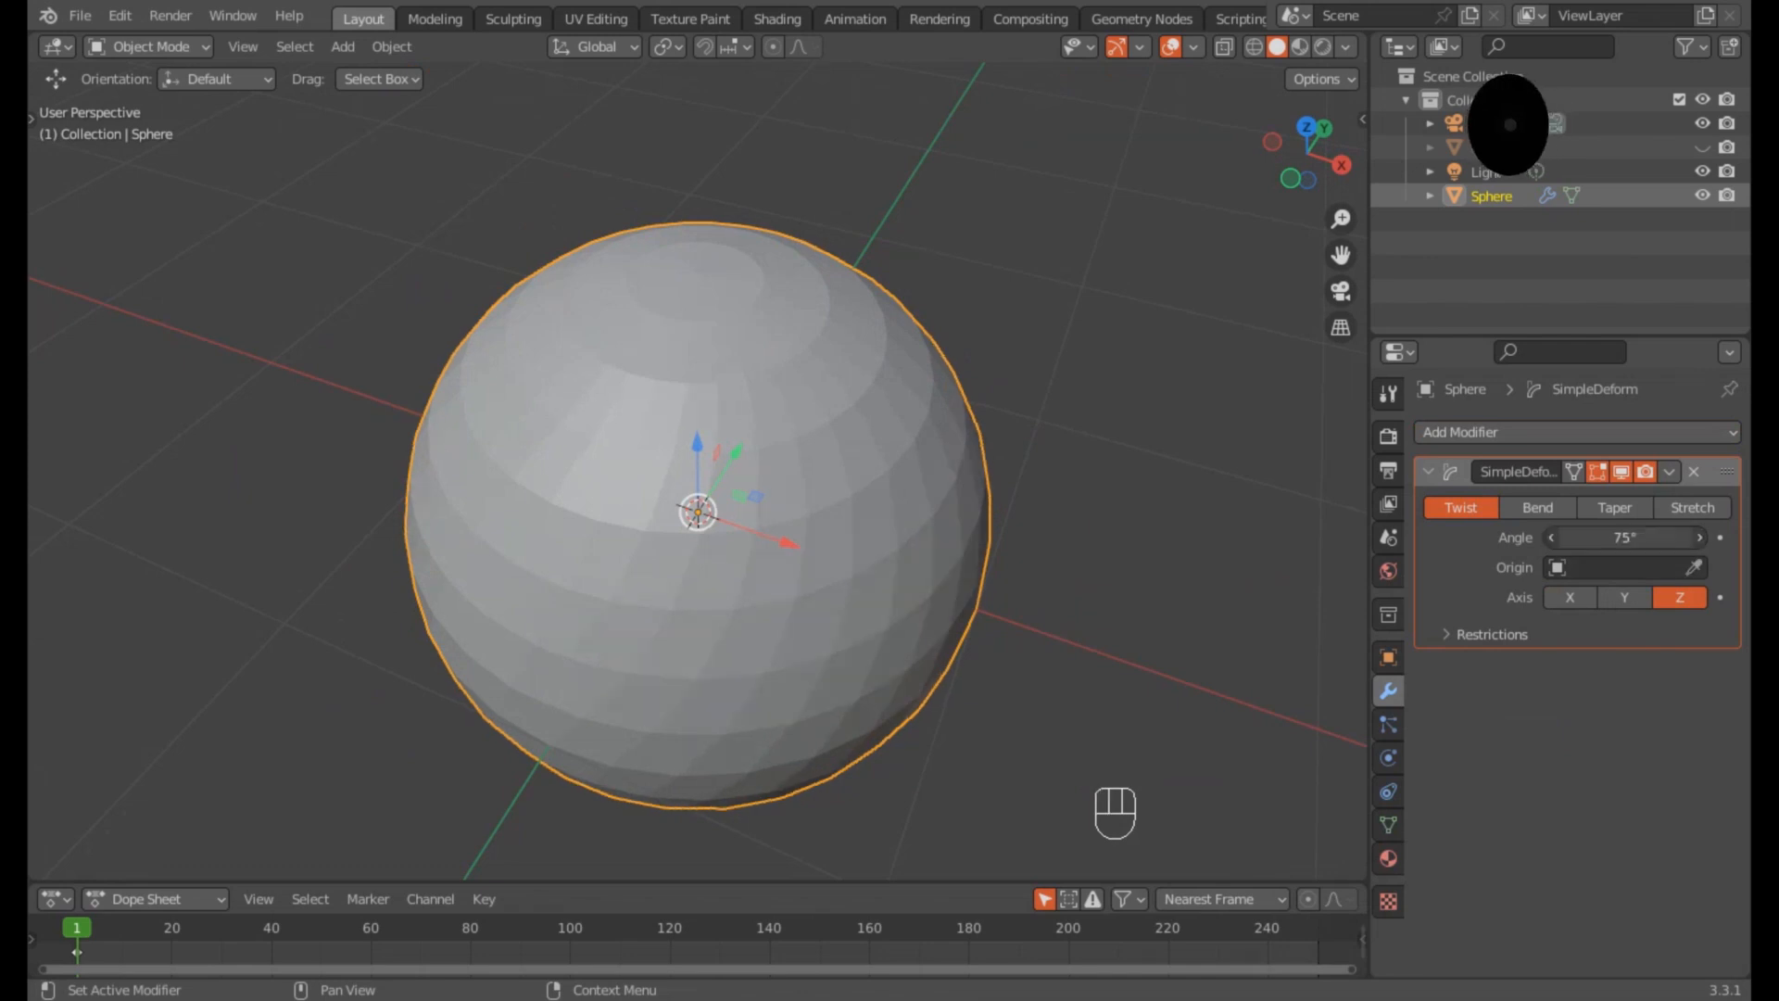
{"action": "scroll", "coordinate": [697, 519], "scroll_direction": "up", "scroll_amount": 1}
{"action": "middle_click_drag", "start_coordinate": [973, 556], "coordinate": [970, 463], "text": "shift"}
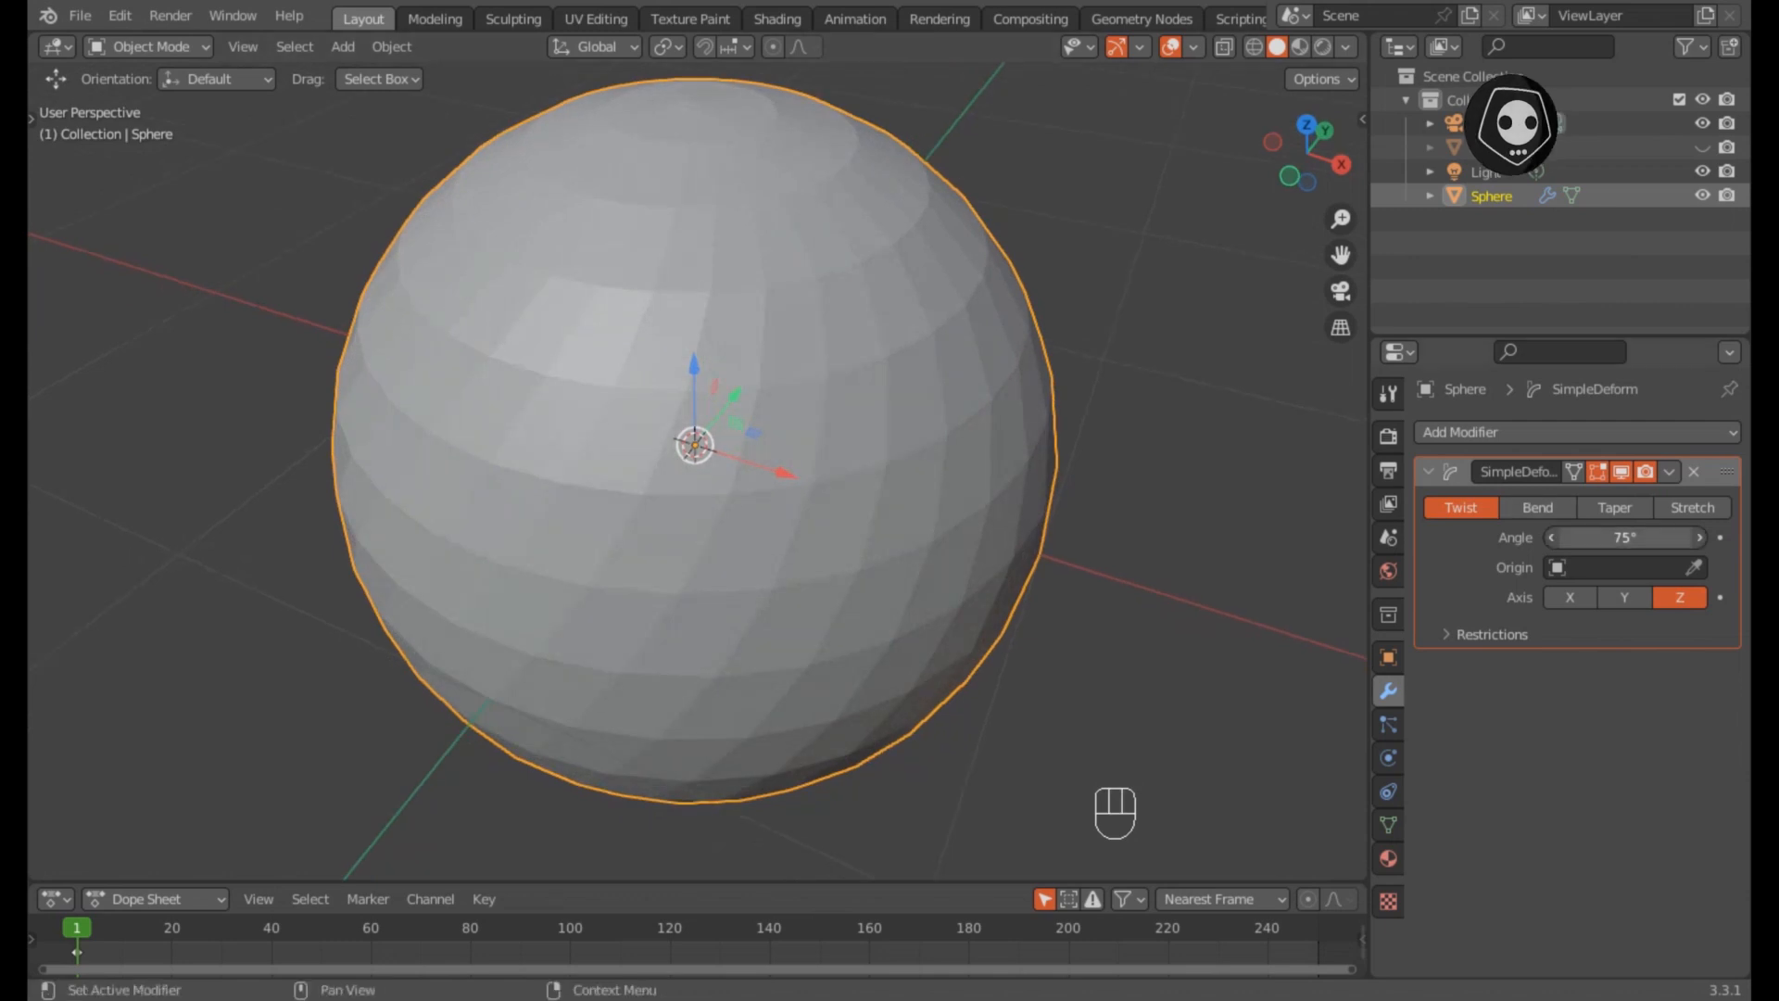
{"action": "left_click", "coordinate": [1624, 537]}
{"action": "type", "text": "90"}
{"action": "key", "text": "Return"}
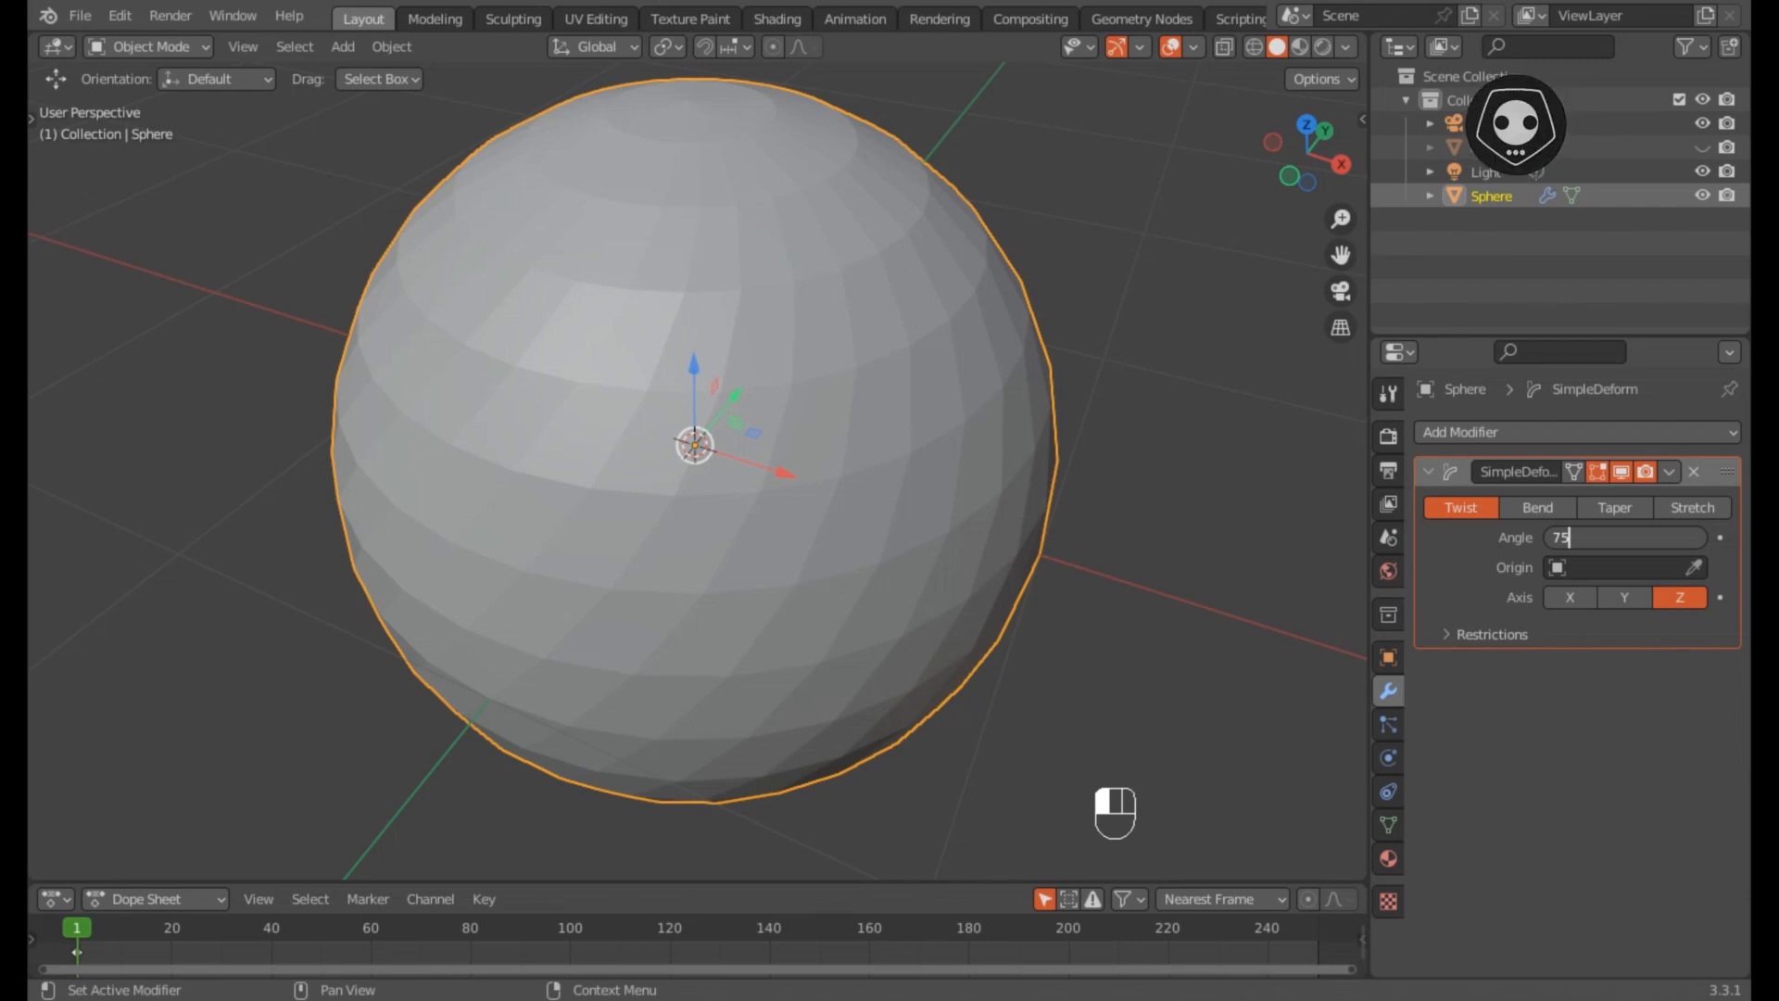
{"action": "key", "text": "Return"}
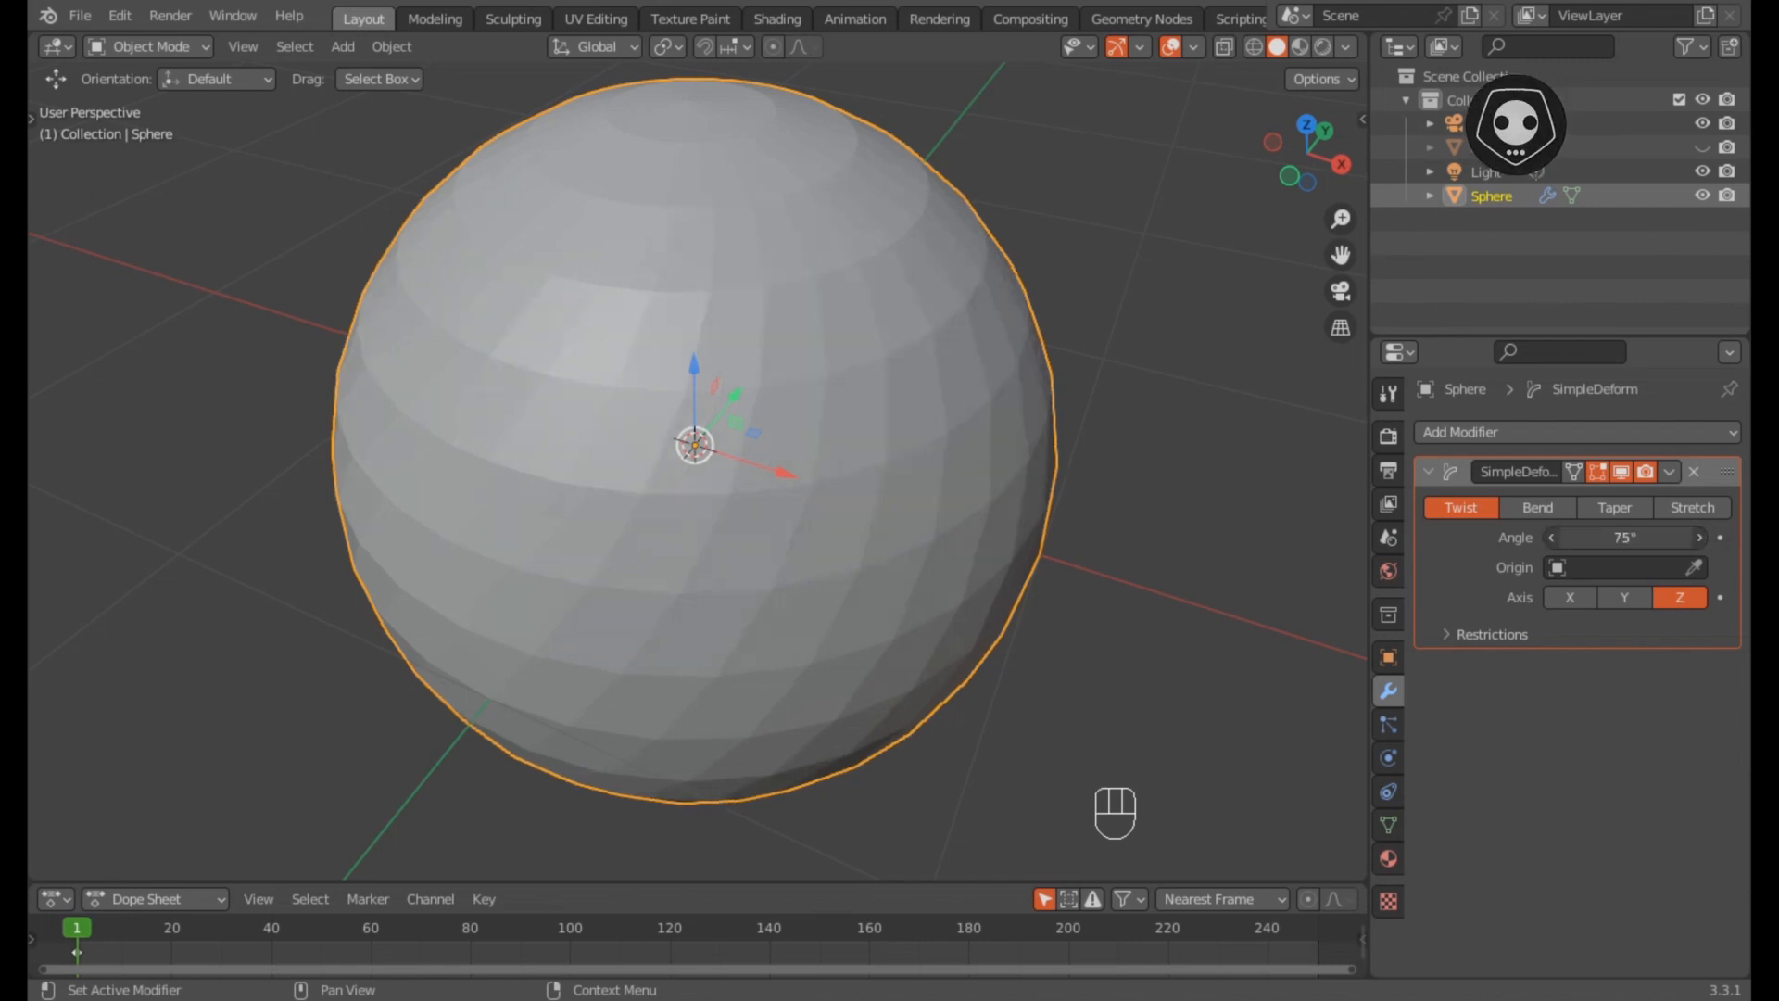
Step: Set the twist angle to 77° and apply the Simple Deform modifier to the sphere
{"action": "left_click", "coordinate": [1625, 537]}
{"action": "type", "text": "77"}
{"action": "key", "text": "Return"}
{"action": "scroll", "coordinate": [695, 471], "scroll_direction": "down", "scroll_amount": 2}
{"action": "middle_click_drag", "start_coordinate": [695, 470], "coordinate": [704, 486]}
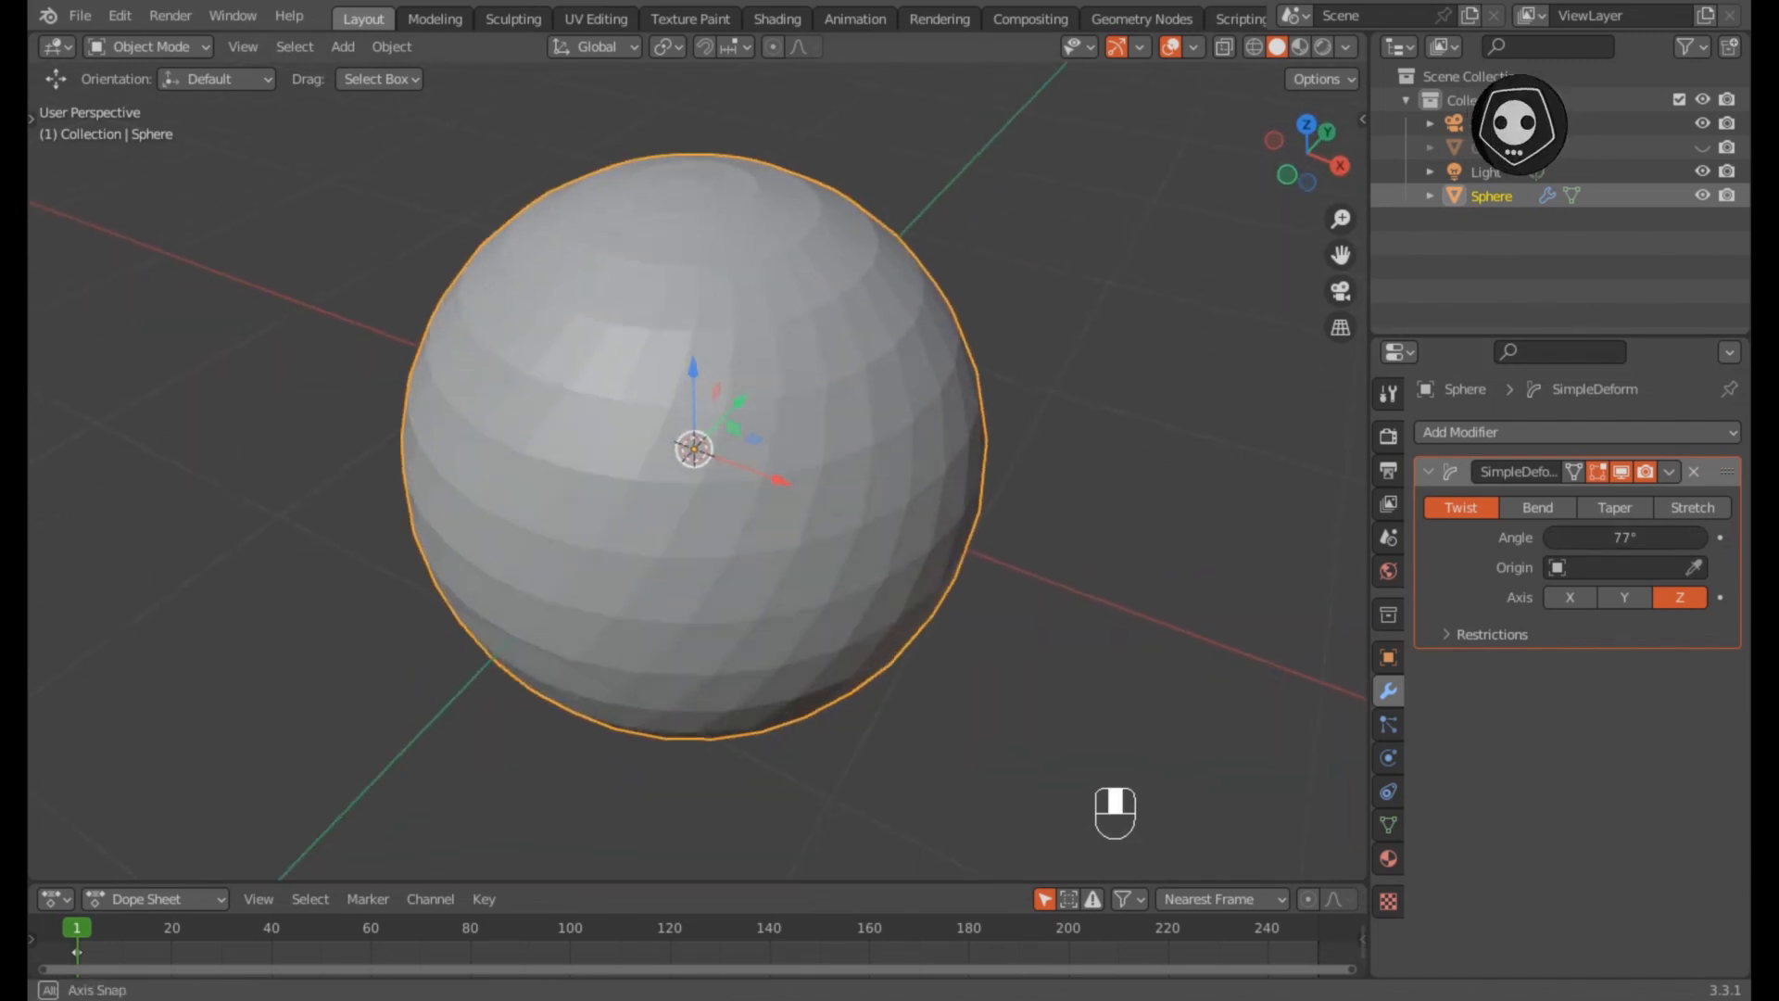
{"action": "scroll", "coordinate": [695, 464], "scroll_direction": "up", "scroll_amount": 4}
{"action": "scroll", "coordinate": [696, 463], "scroll_direction": "down", "scroll_amount": 3}
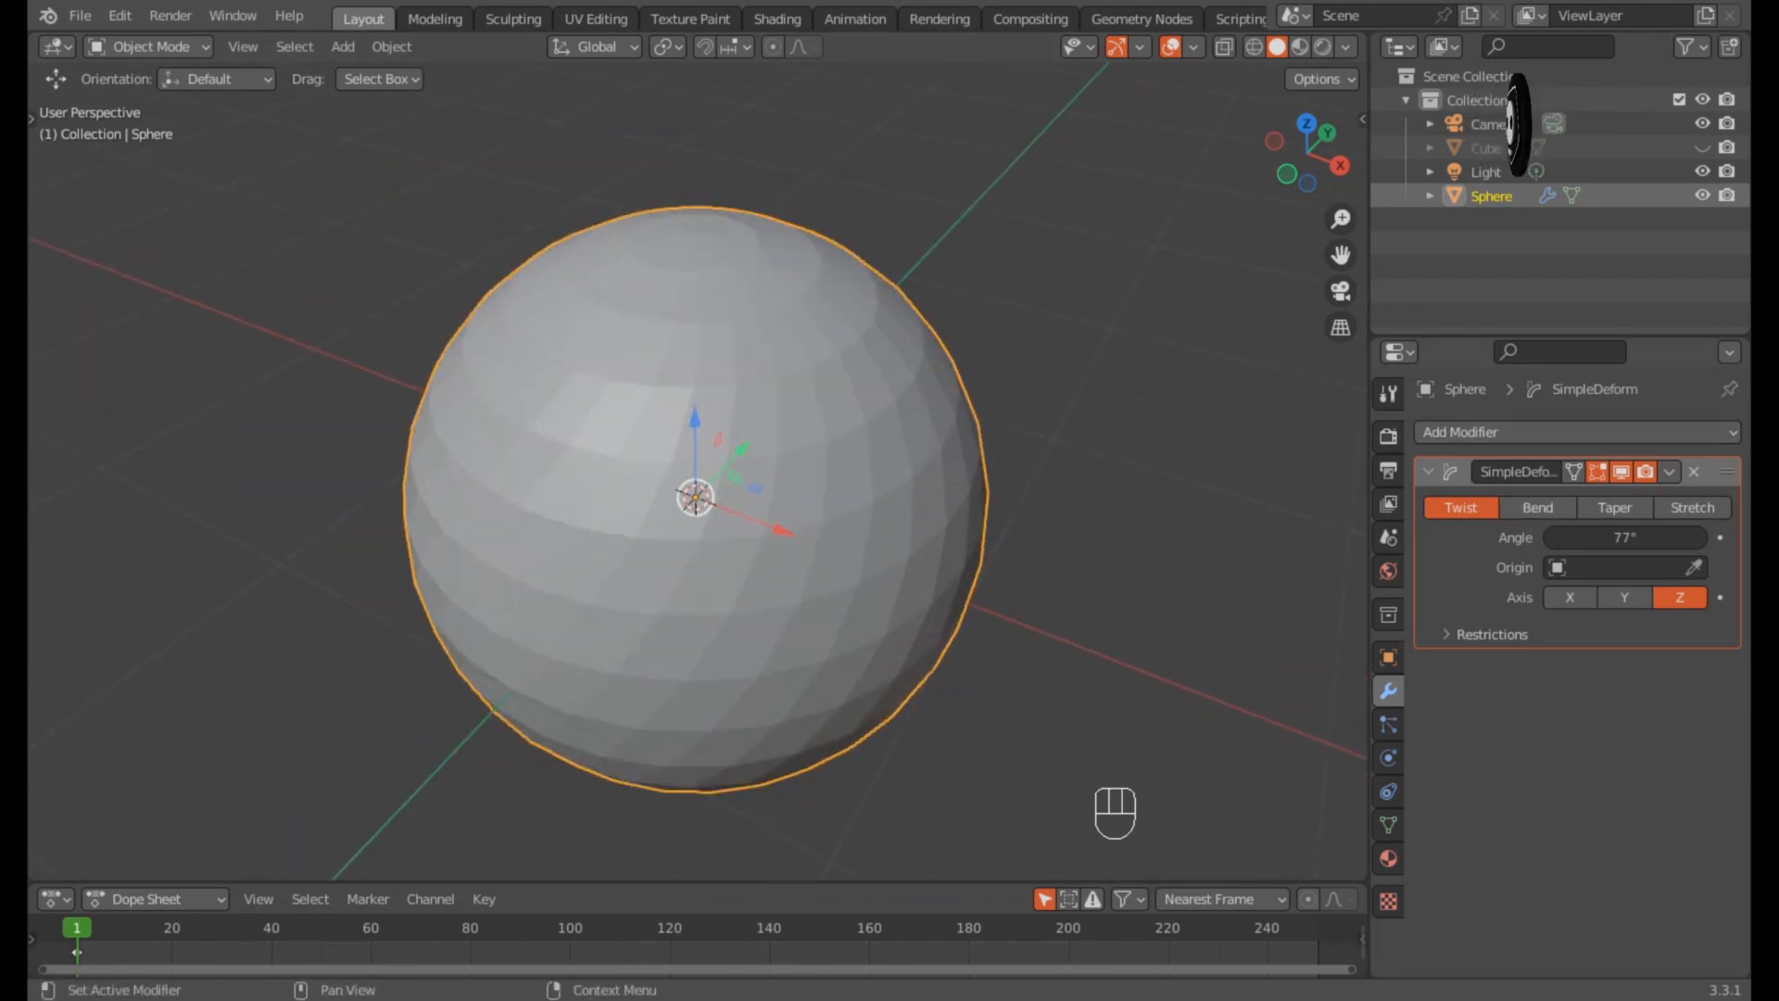
{"action": "left_click", "coordinate": [1670, 471]}
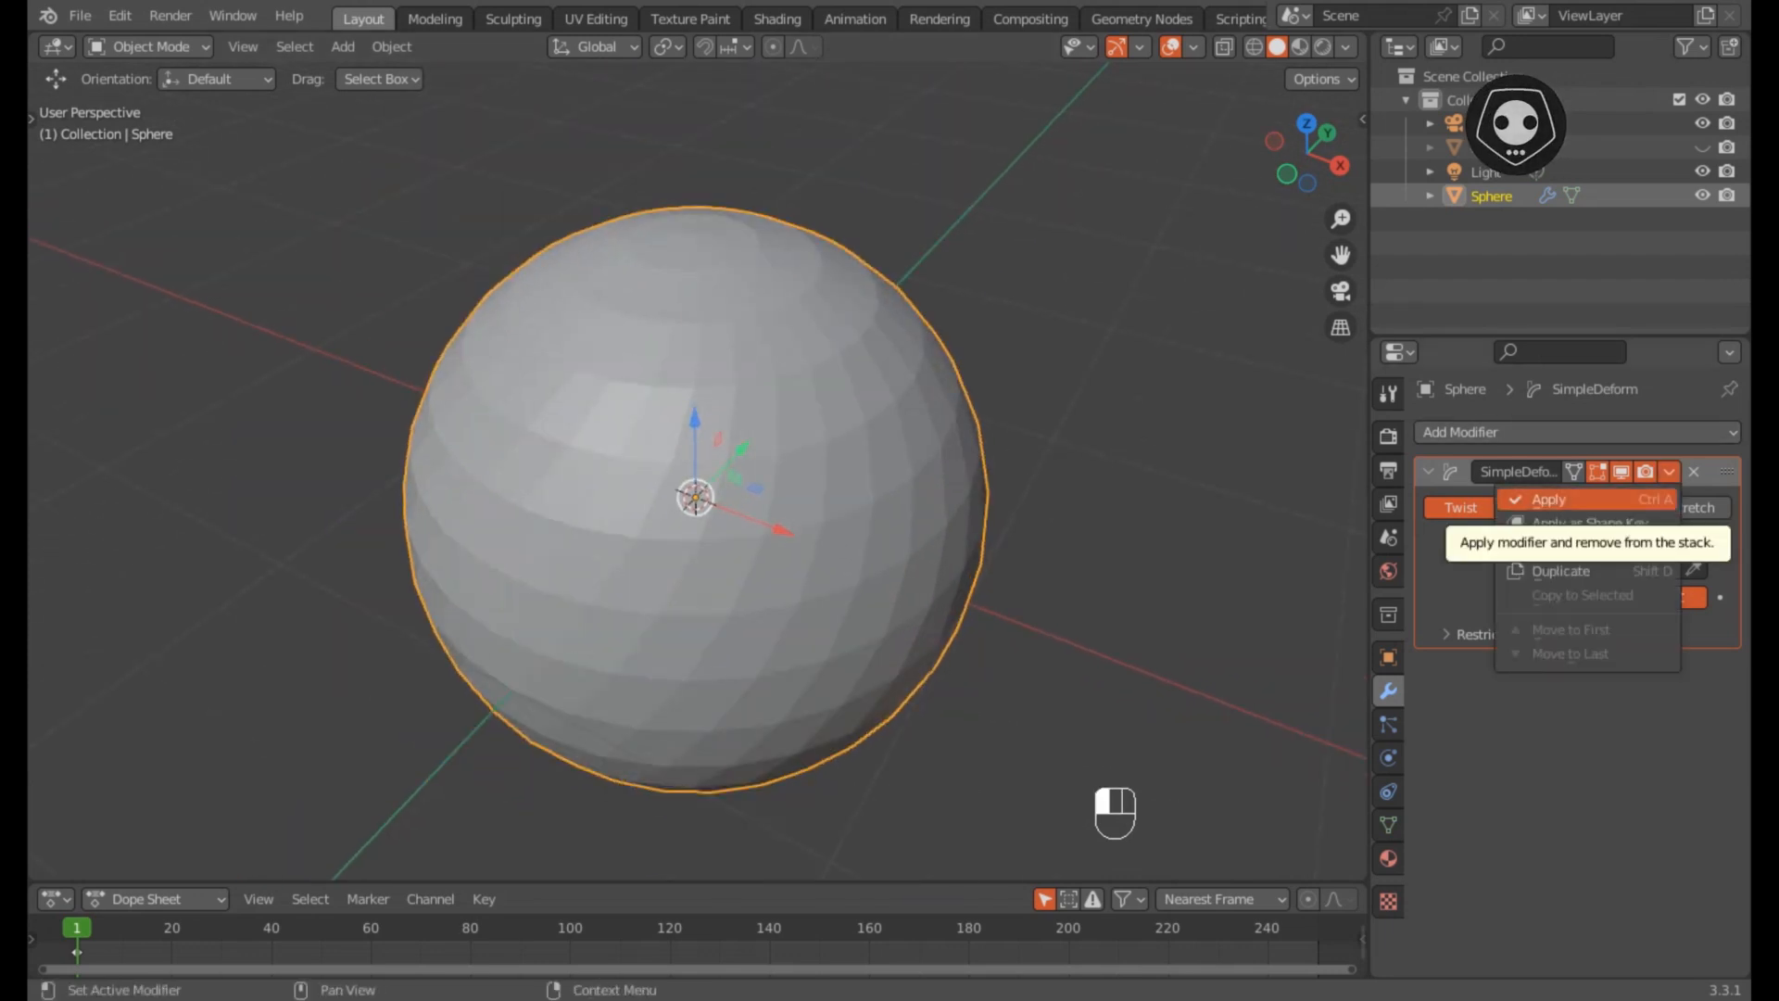
{"action": "left_click", "coordinate": [1553, 499]}
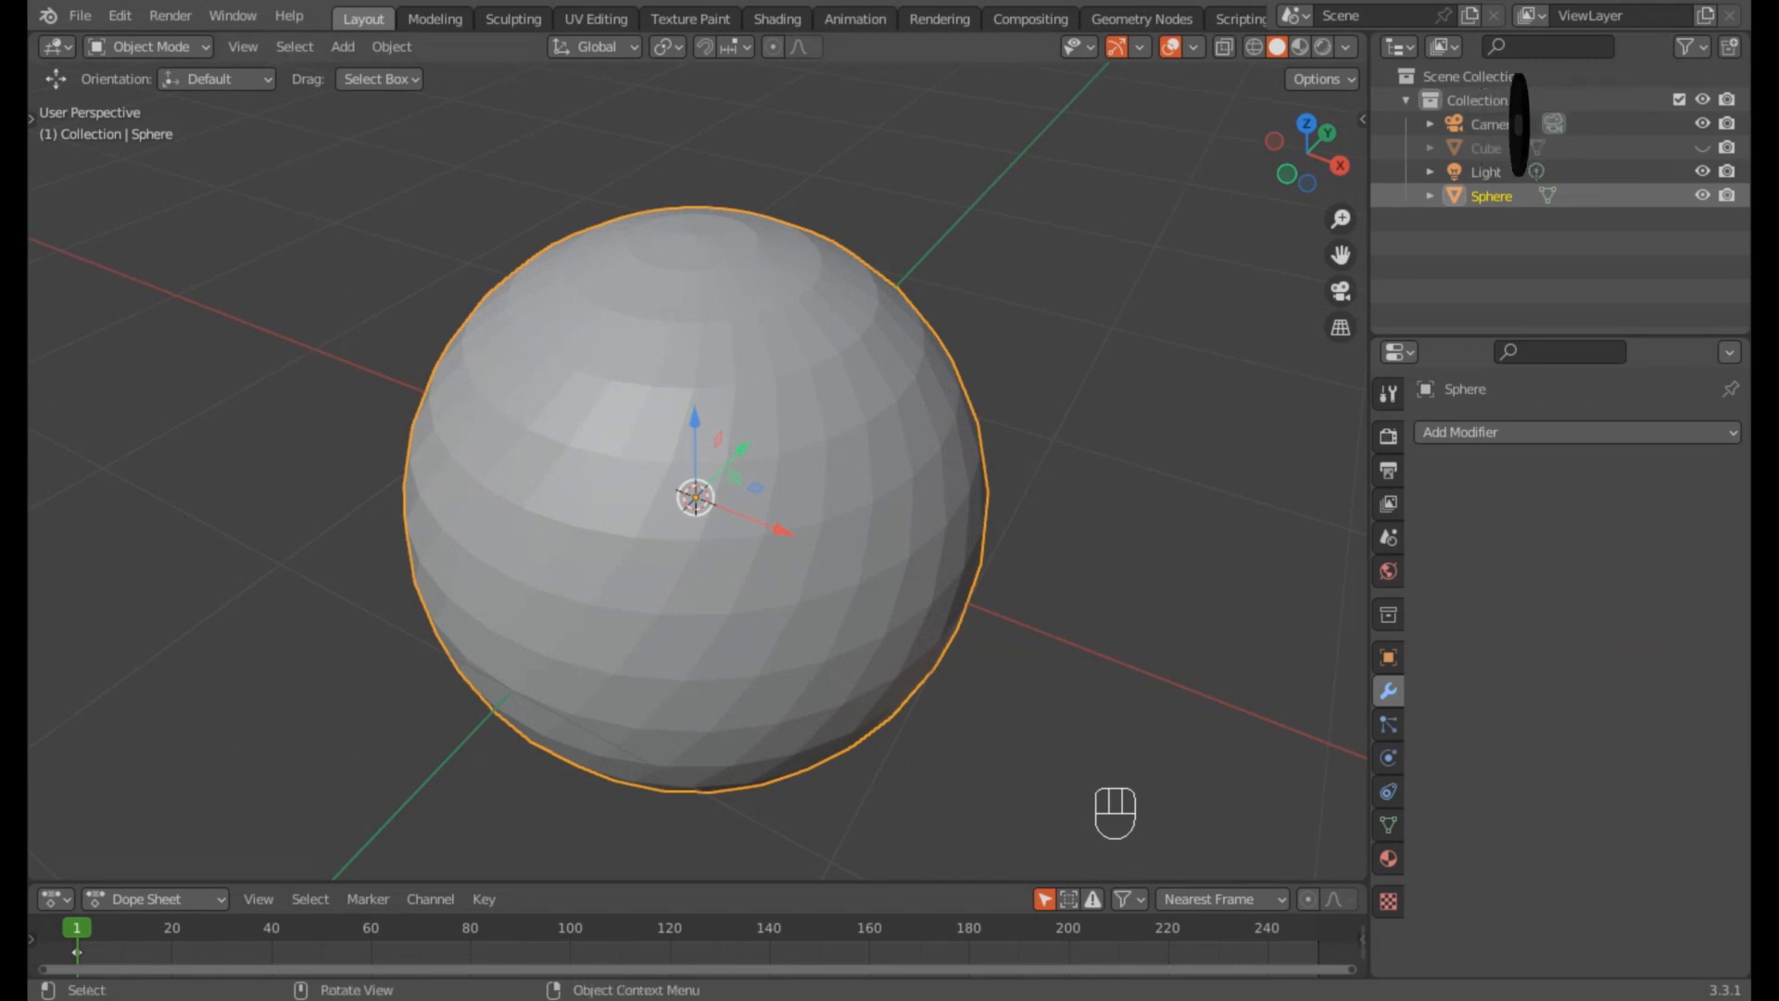
Step: Enter Edit Mode on the twisted sphere and deselect all of its geometry
{"action": "middle_click_drag", "start_coordinate": [695, 464], "coordinate": [695, 487]}
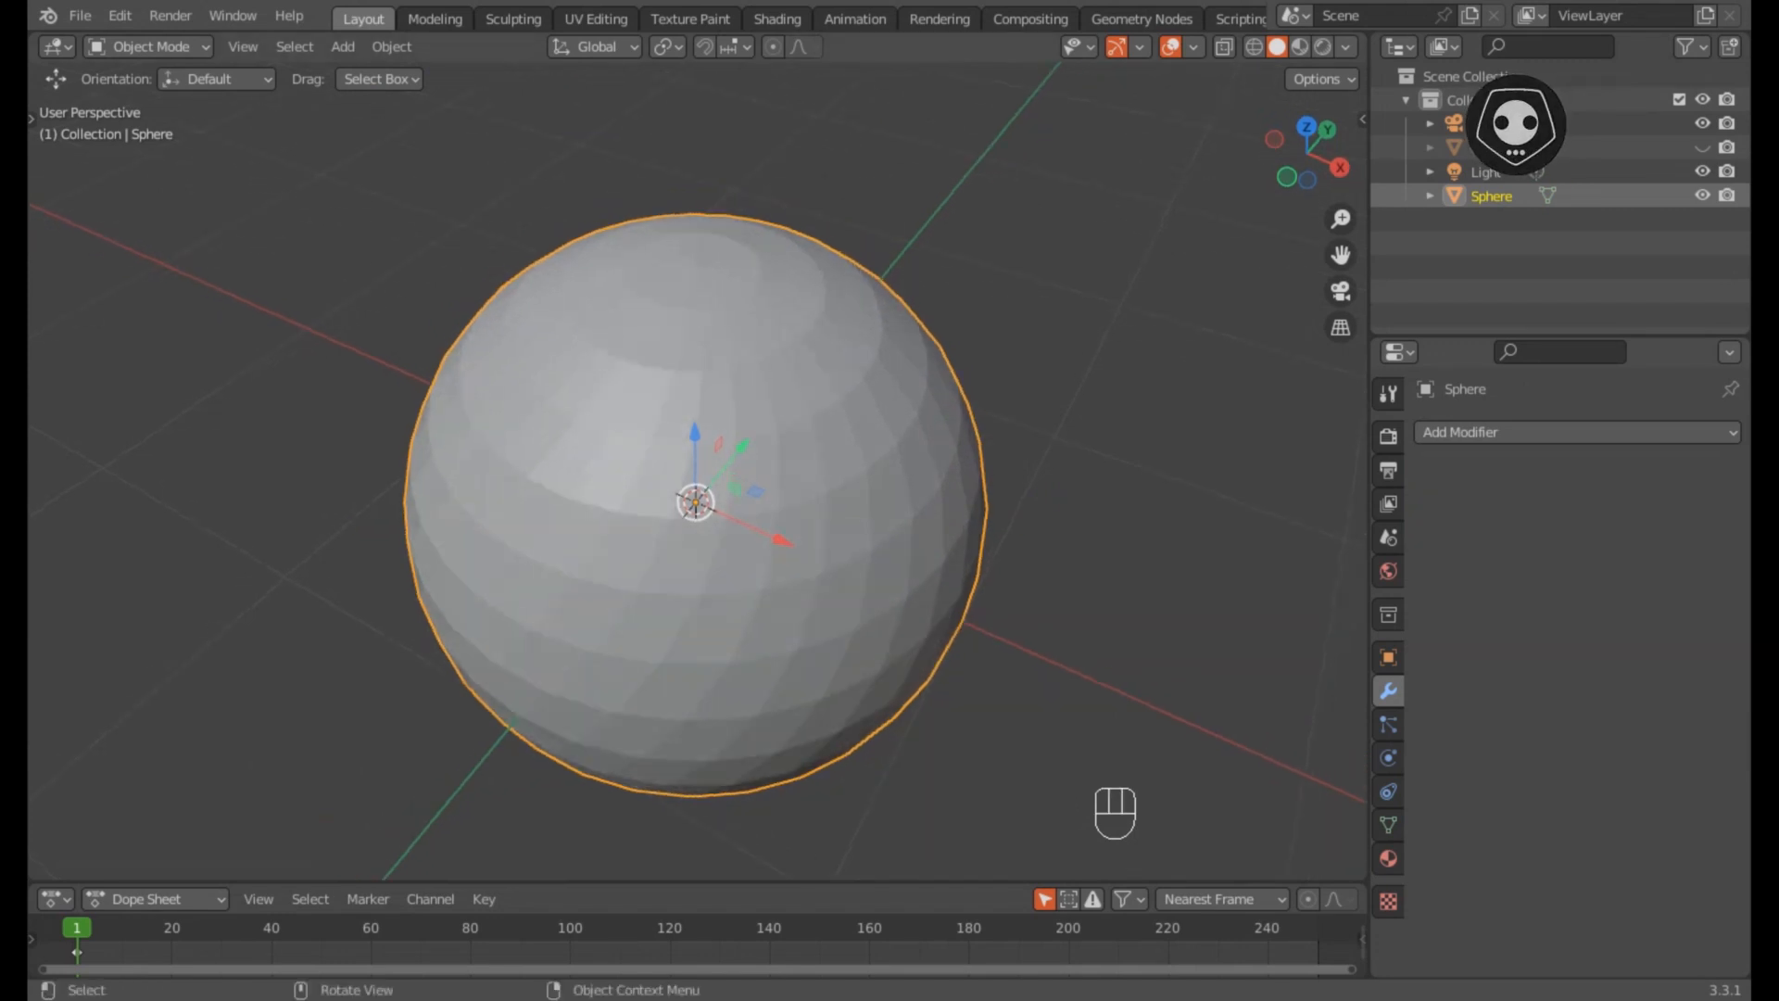
{"action": "left_click", "coordinate": [148, 47]}
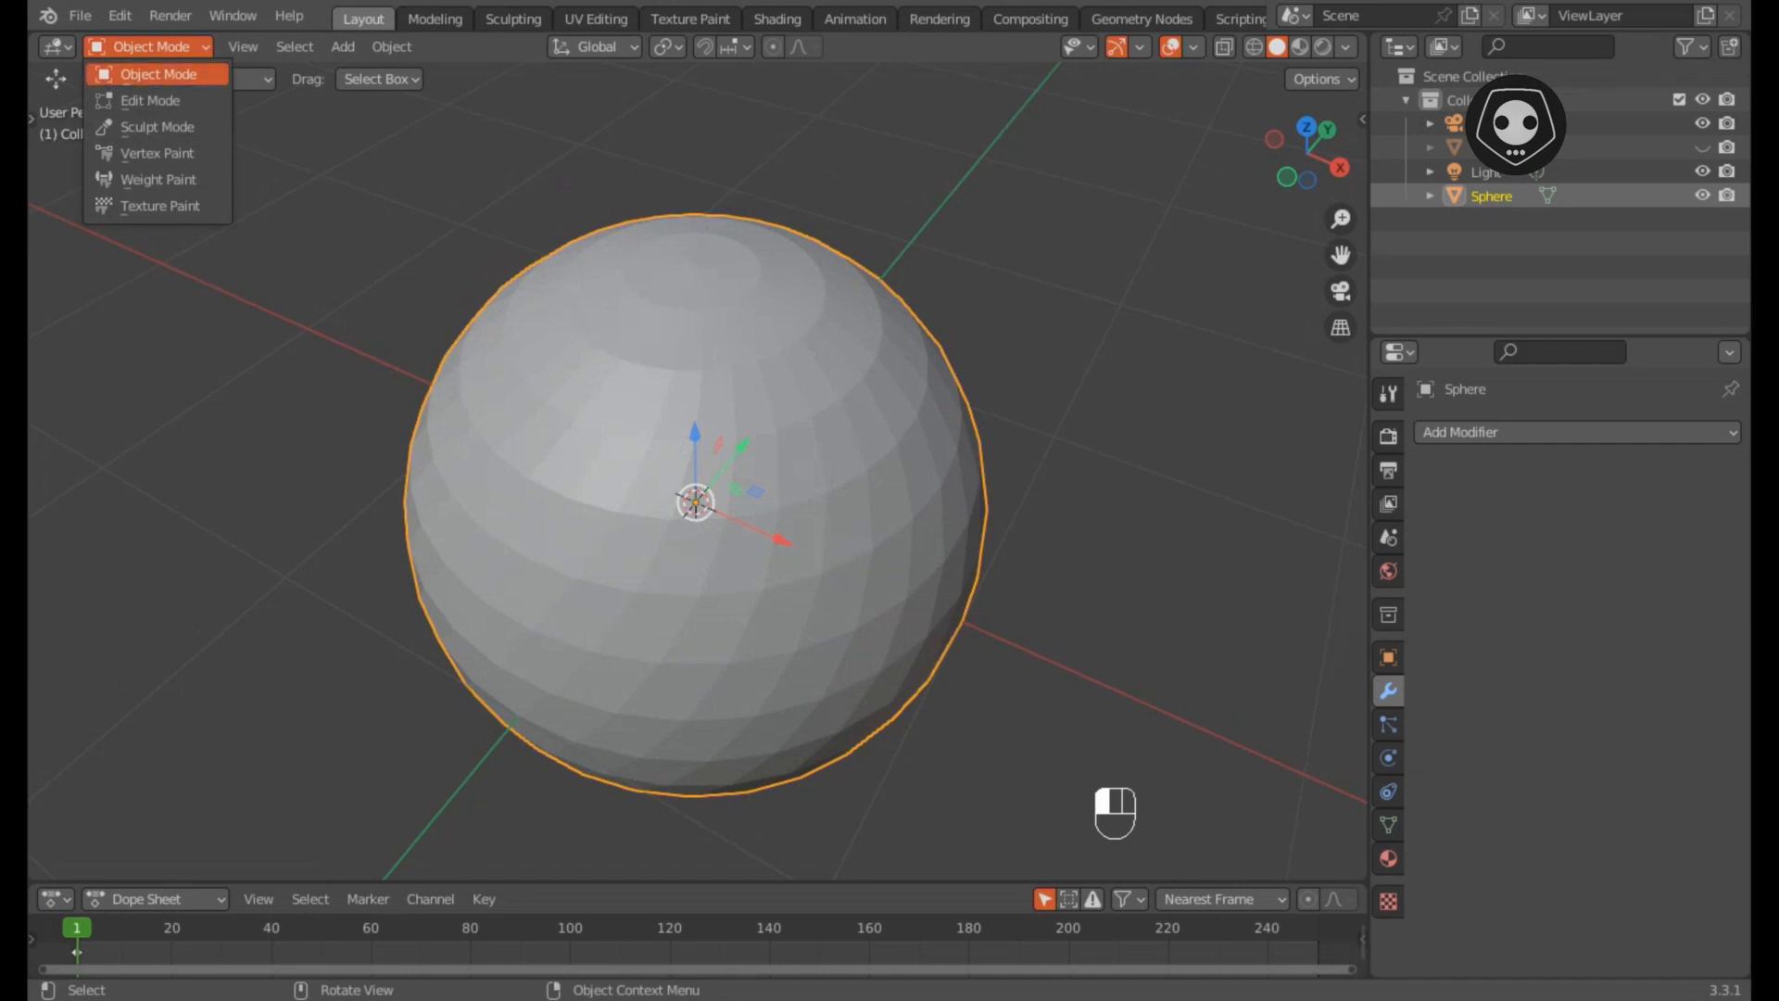
{"action": "left_click", "coordinate": [151, 100]}
{"action": "scroll", "coordinate": [695, 463], "scroll_direction": "up", "scroll_amount": 3}
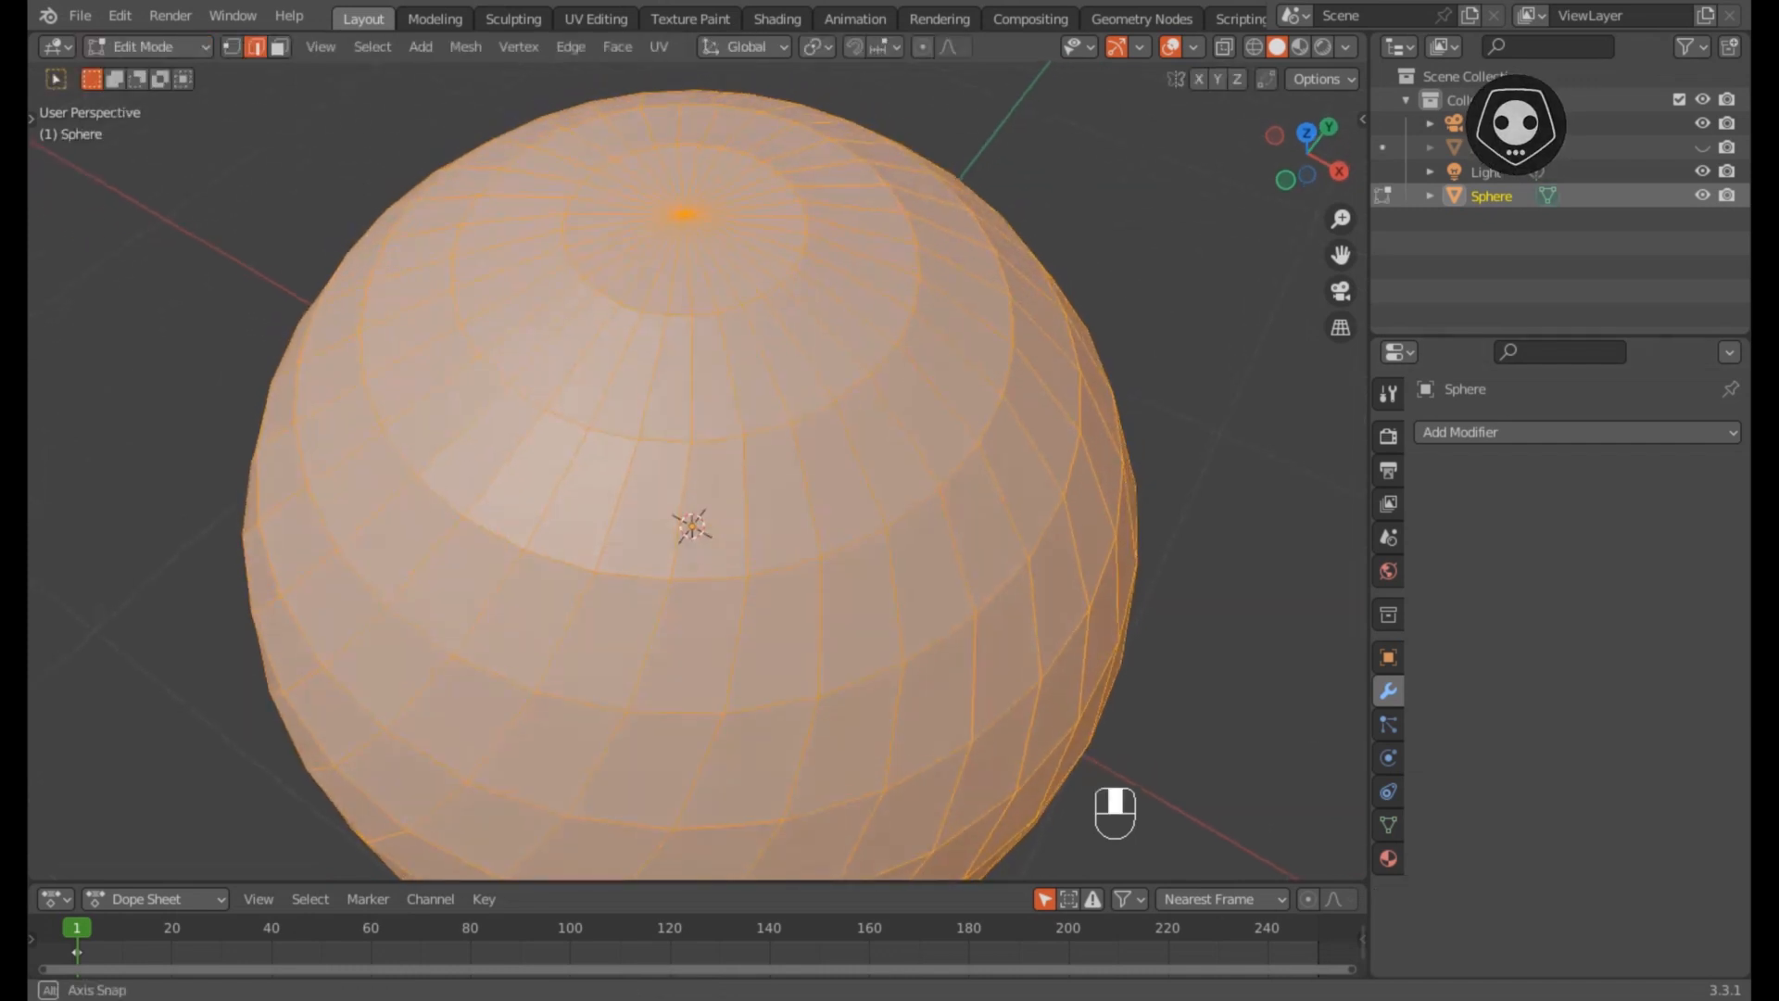
{"action": "middle_click_drag", "start_coordinate": [695, 463], "coordinate": [705, 527]}
{"action": "key", "text": "alt+a"}
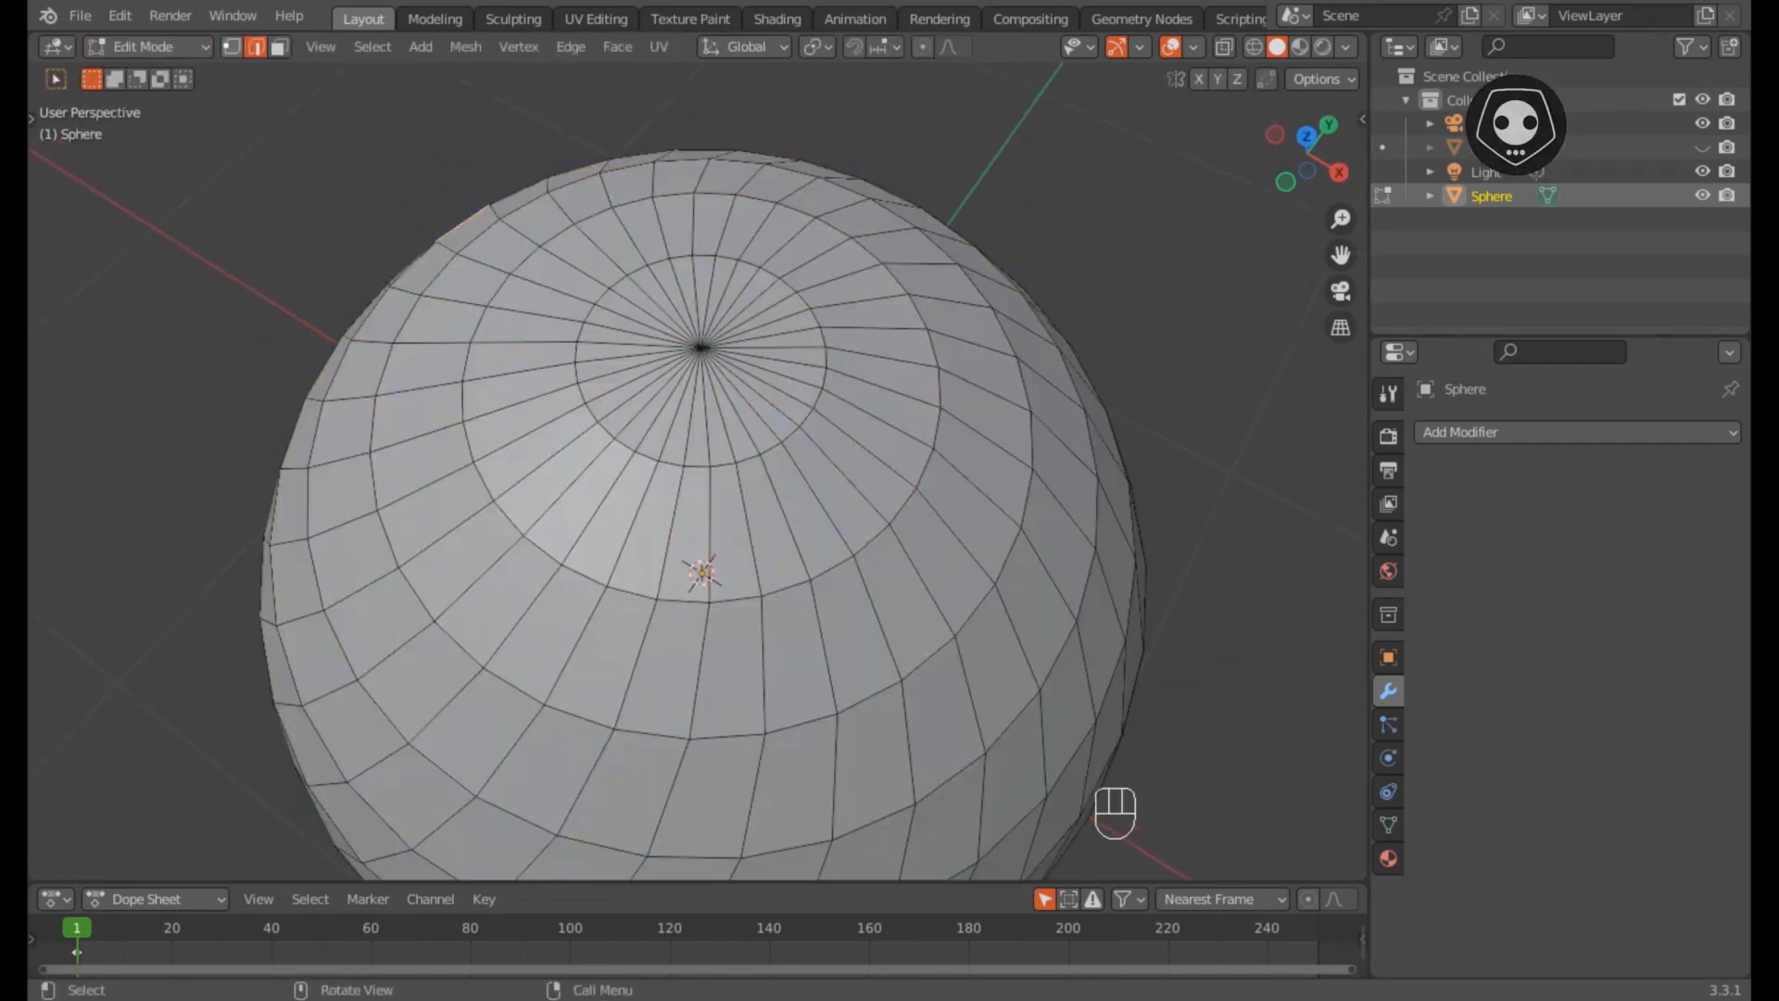
{"action": "key", "text": "1"}
{"action": "left_click", "coordinate": [701, 348]}
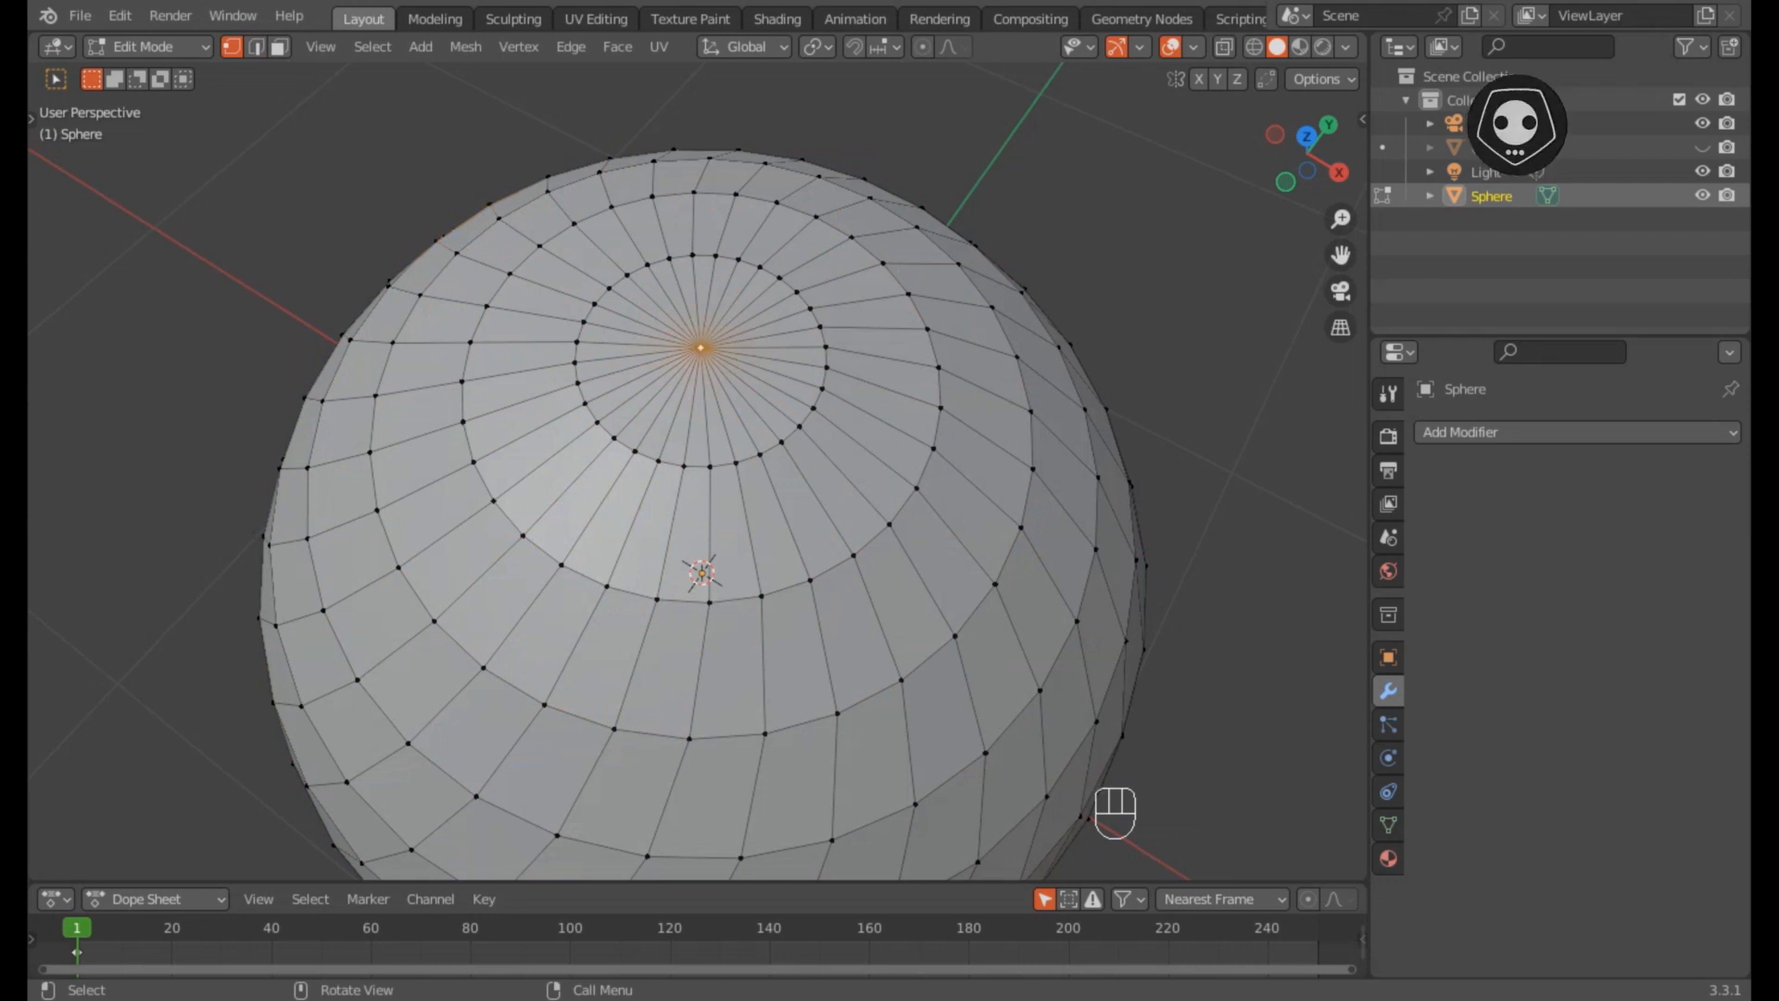
{"action": "key", "text": "x"}
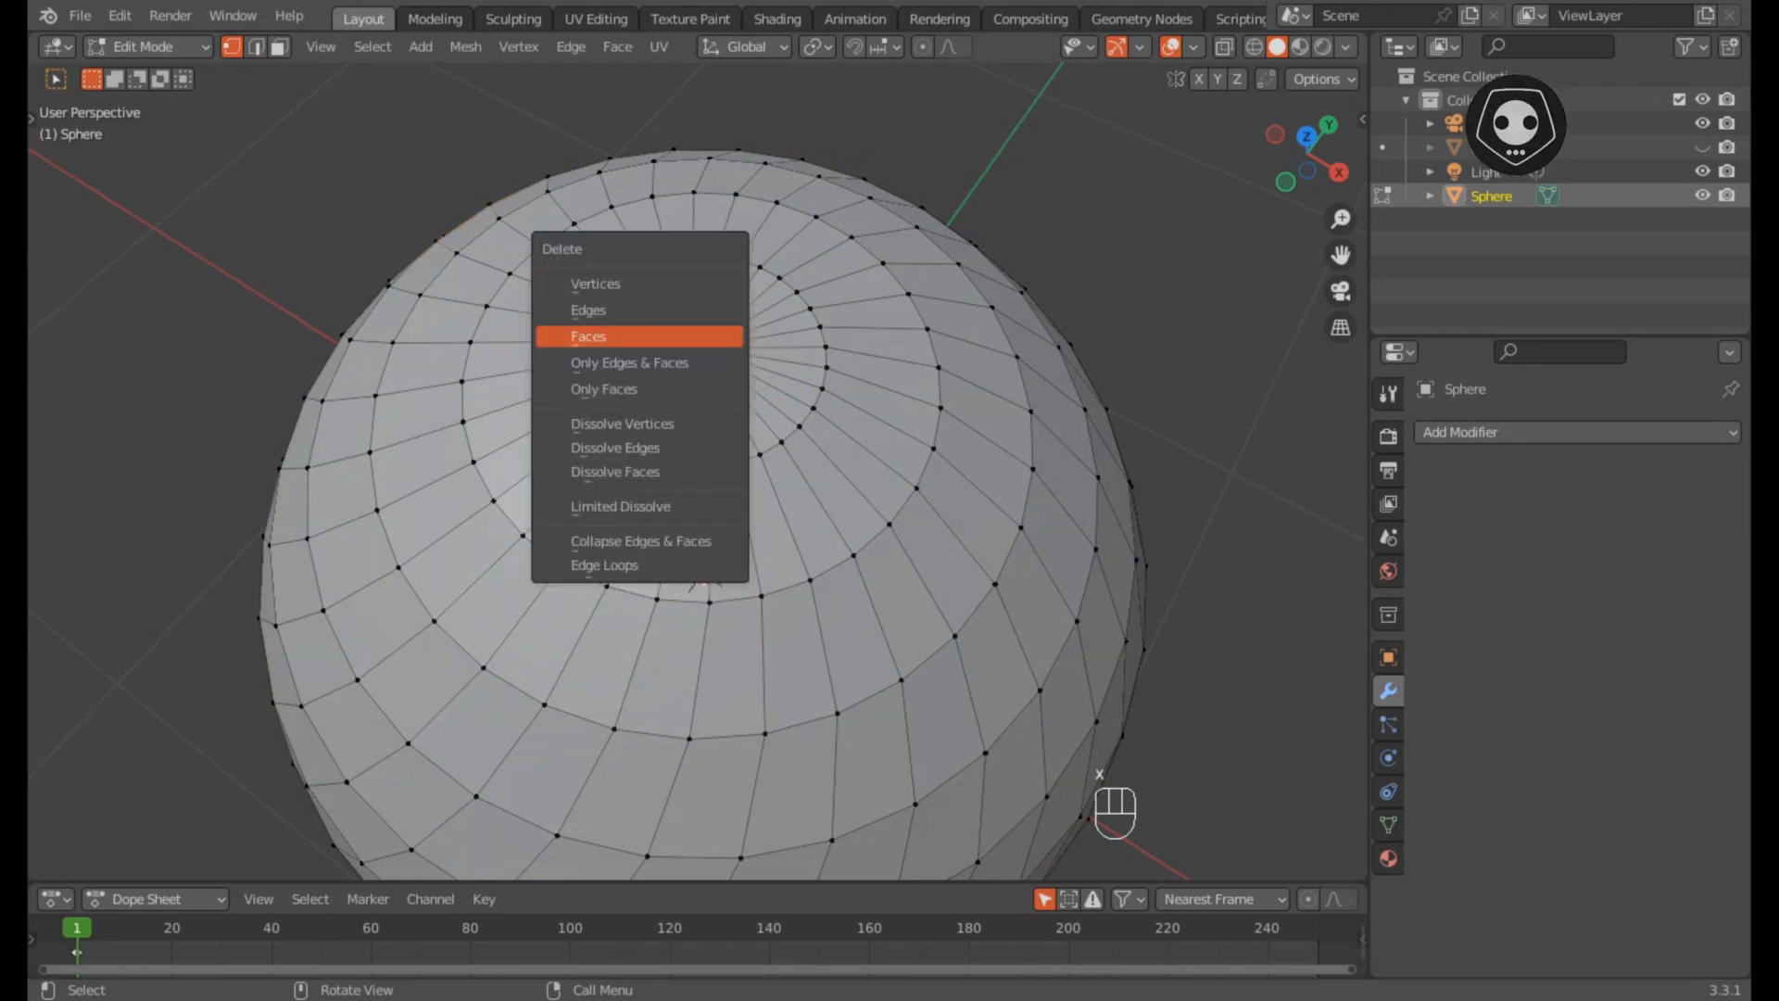
{"action": "key", "text": "Escape"}
Step: Circle-select all the triangular faces around the sphere's top pole in face mode and delete them
{"action": "key", "text": "3"}
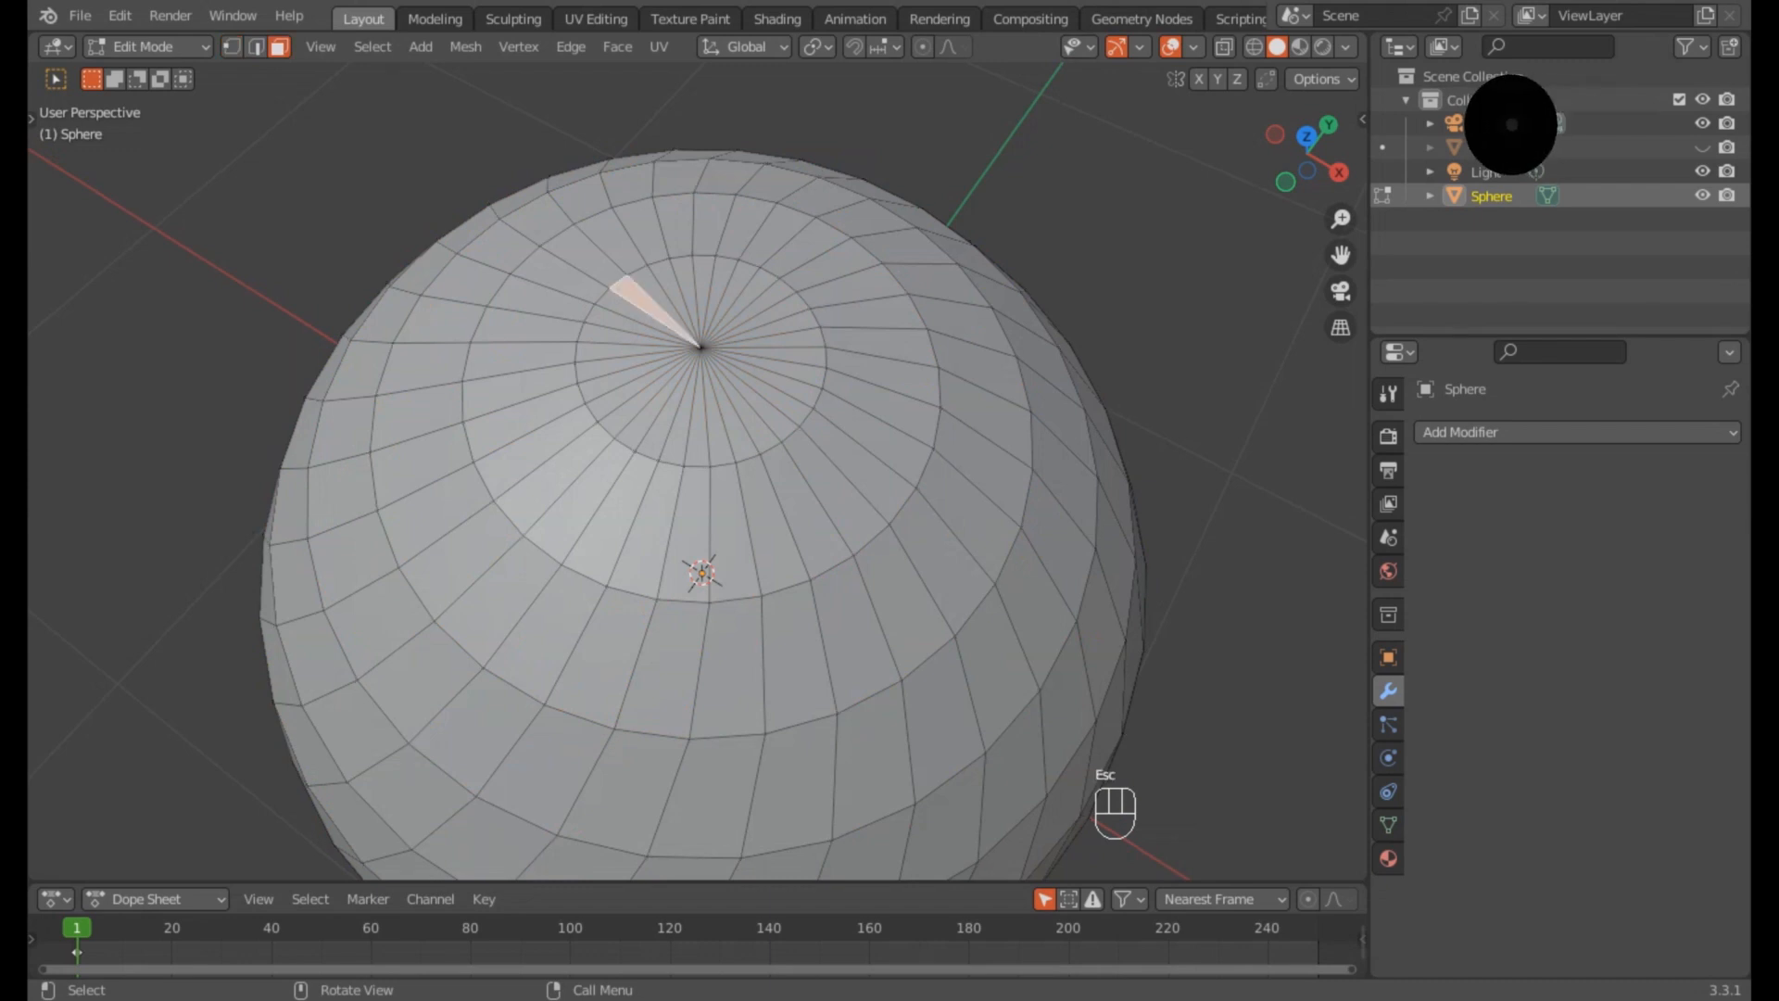
{"action": "key", "text": "c"}
{"action": "left_click", "coordinate": [703, 344]}
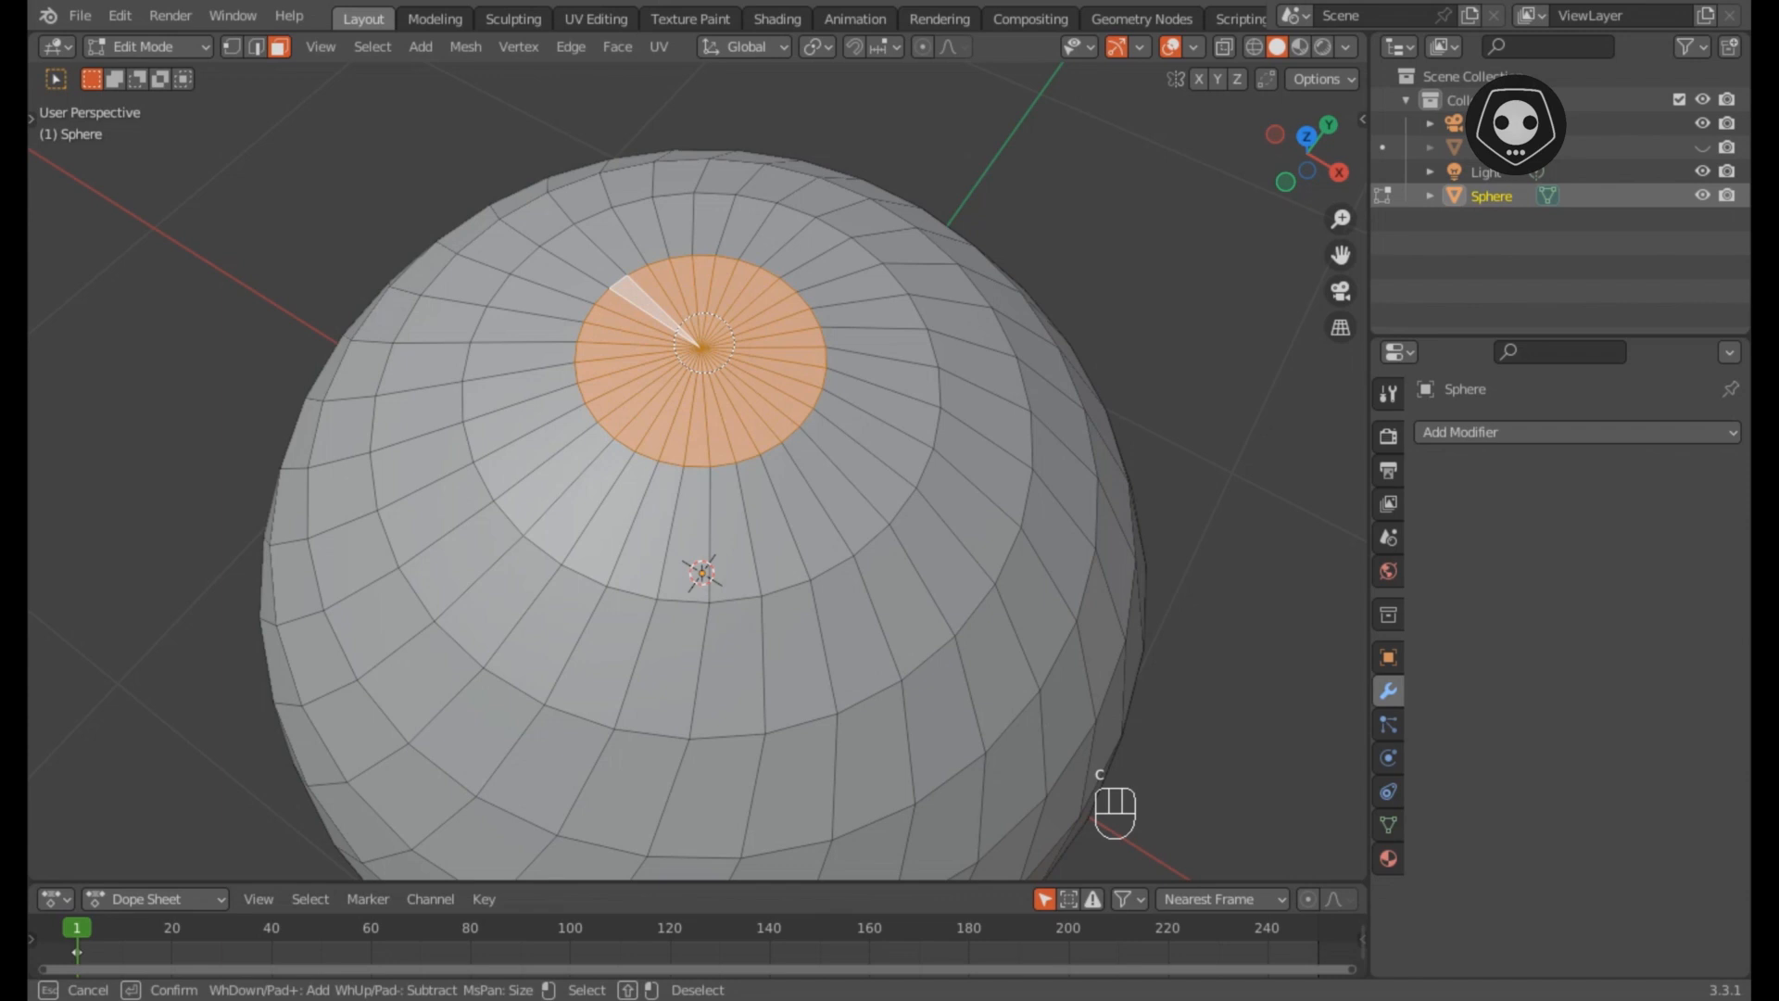
{"action": "right_click", "coordinate": [703, 344]}
{"action": "key", "text": "x"}
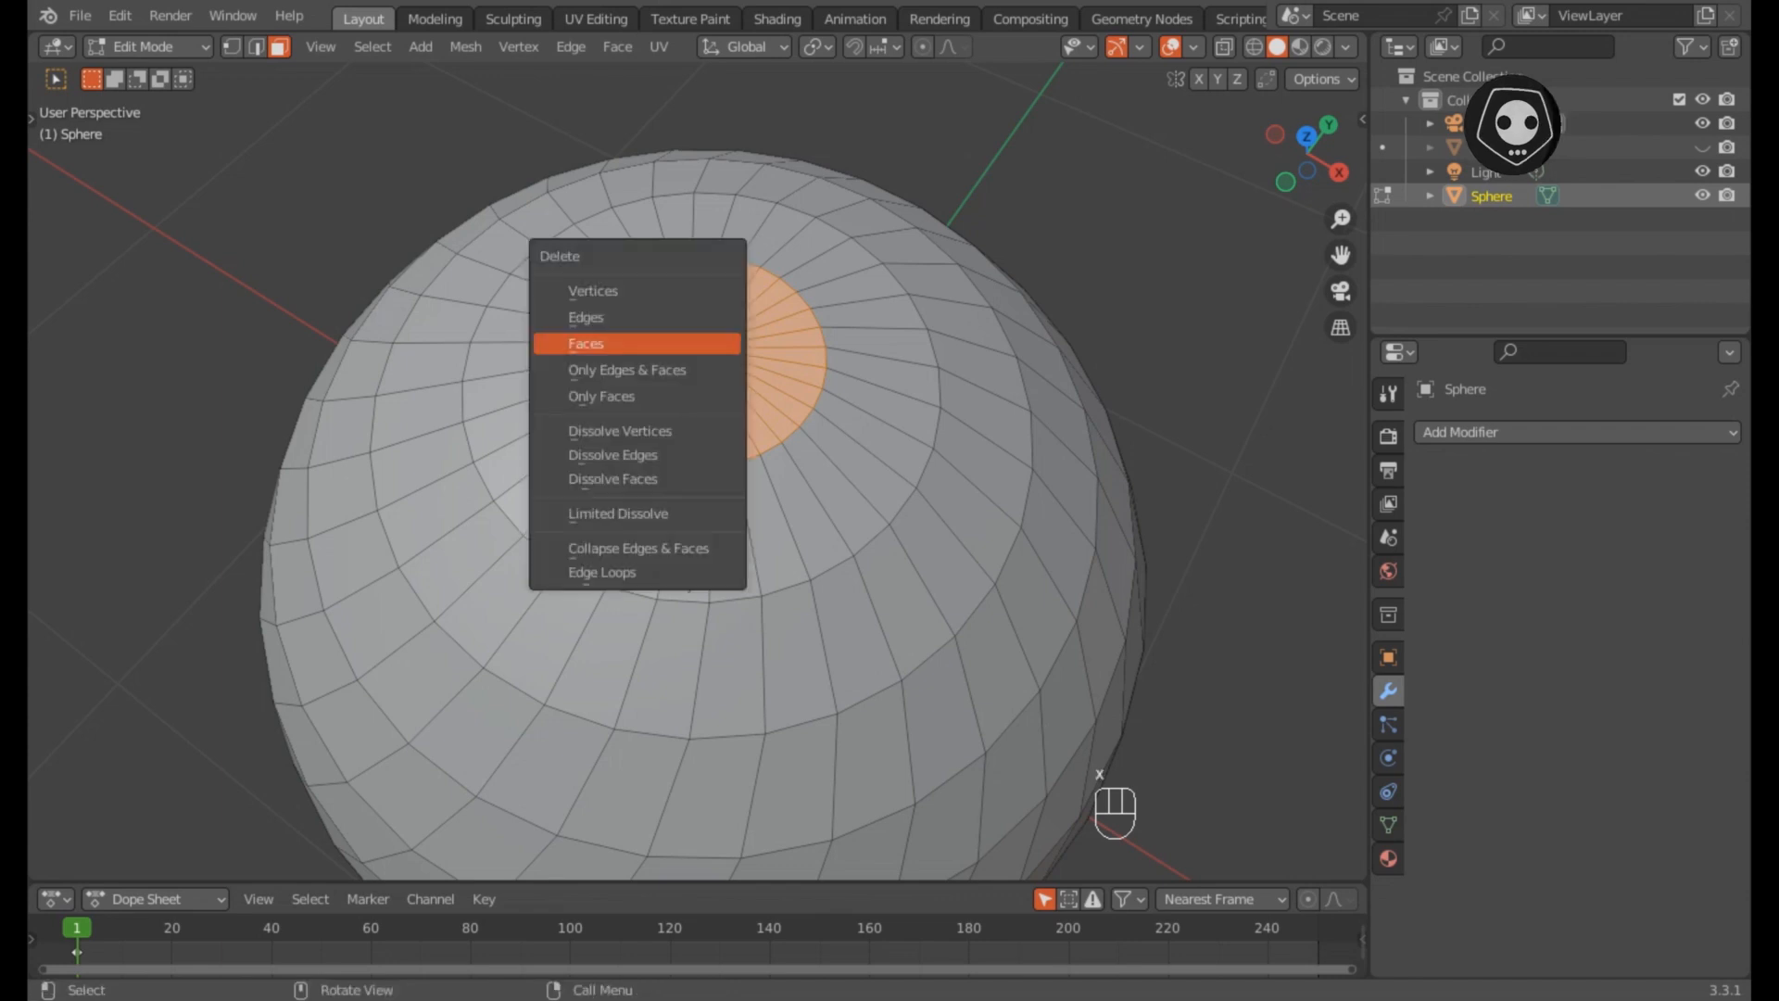
{"action": "left_click", "coordinate": [639, 345]}
Step: Circle-select all the triangular faces around the sphere's bottom pole and delete them
{"action": "scroll", "coordinate": [640, 346], "scroll_direction": "down", "scroll_amount": 3}
{"action": "middle_click_drag", "start_coordinate": [695, 556], "coordinate": [695, 306]}
{"action": "scroll", "coordinate": [602, 435], "scroll_direction": "up", "scroll_amount": 4}
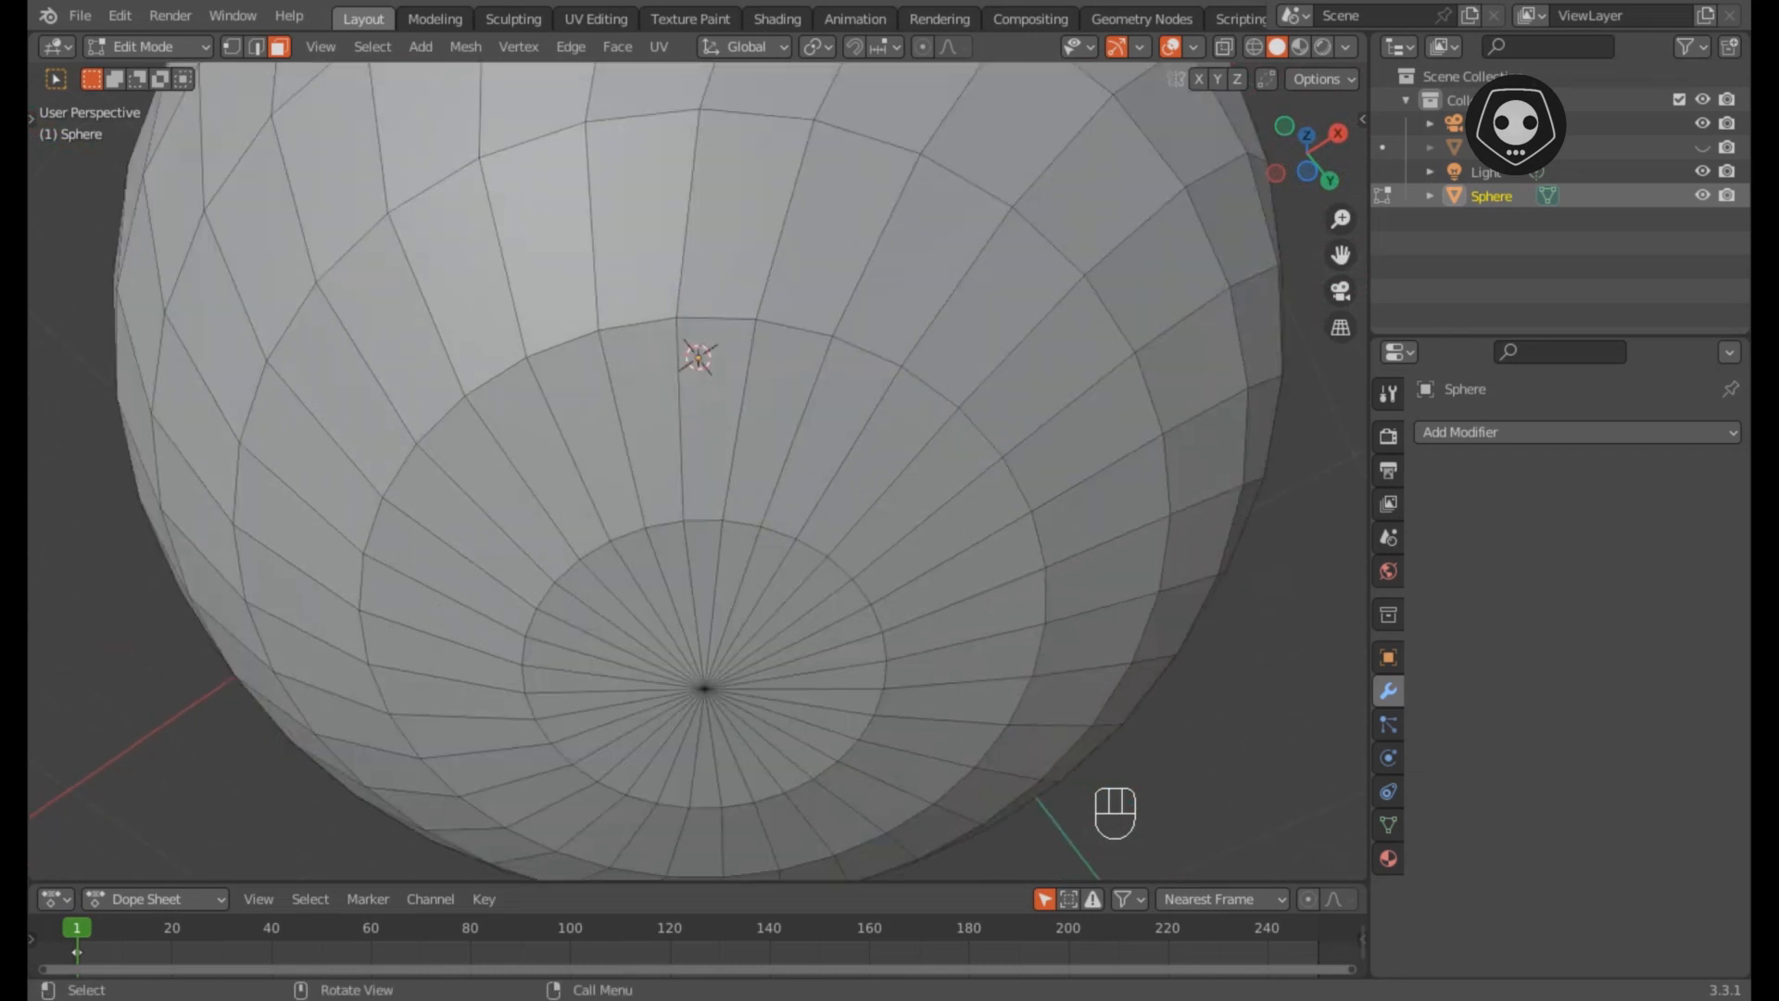
{"action": "middle_click_drag", "start_coordinate": [602, 441], "coordinate": [598, 389]}
{"action": "left_click", "coordinate": [593, 386]}
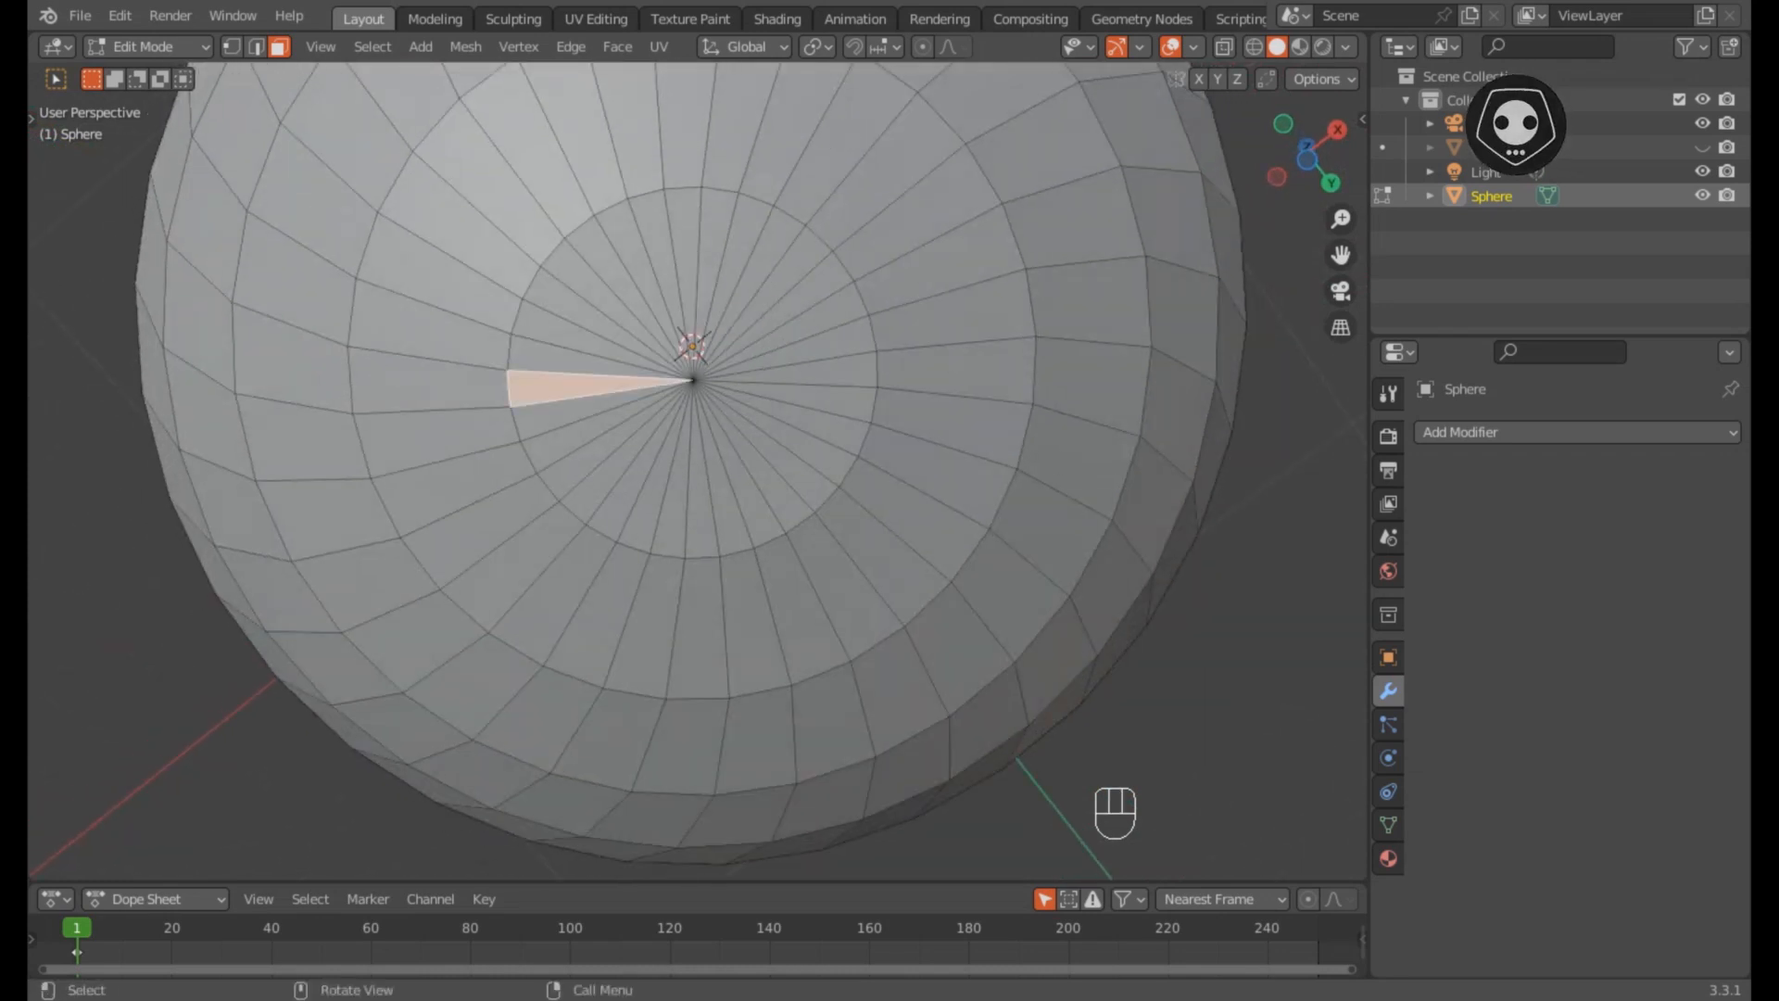
{"action": "key", "text": "c"}
{"action": "left_click", "coordinate": [693, 380]}
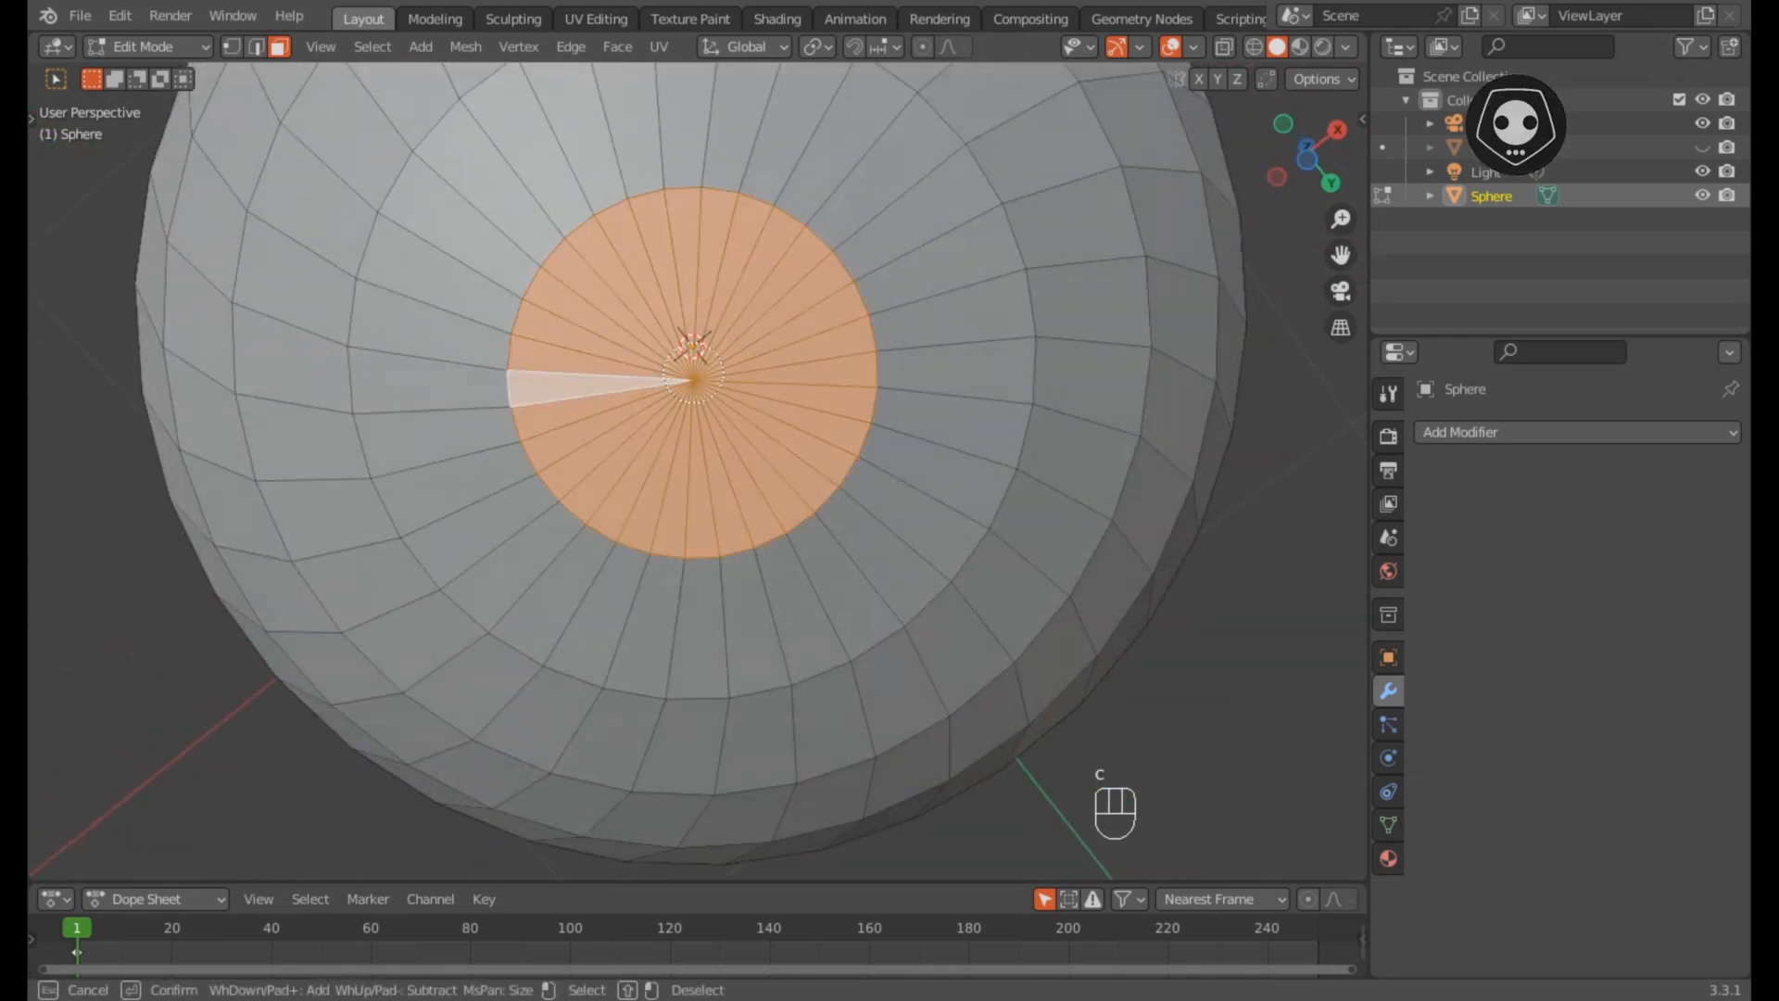
{"action": "right_click", "coordinate": [694, 380]}
{"action": "key", "text": "x"}
{"action": "left_click", "coordinate": [693, 370]}
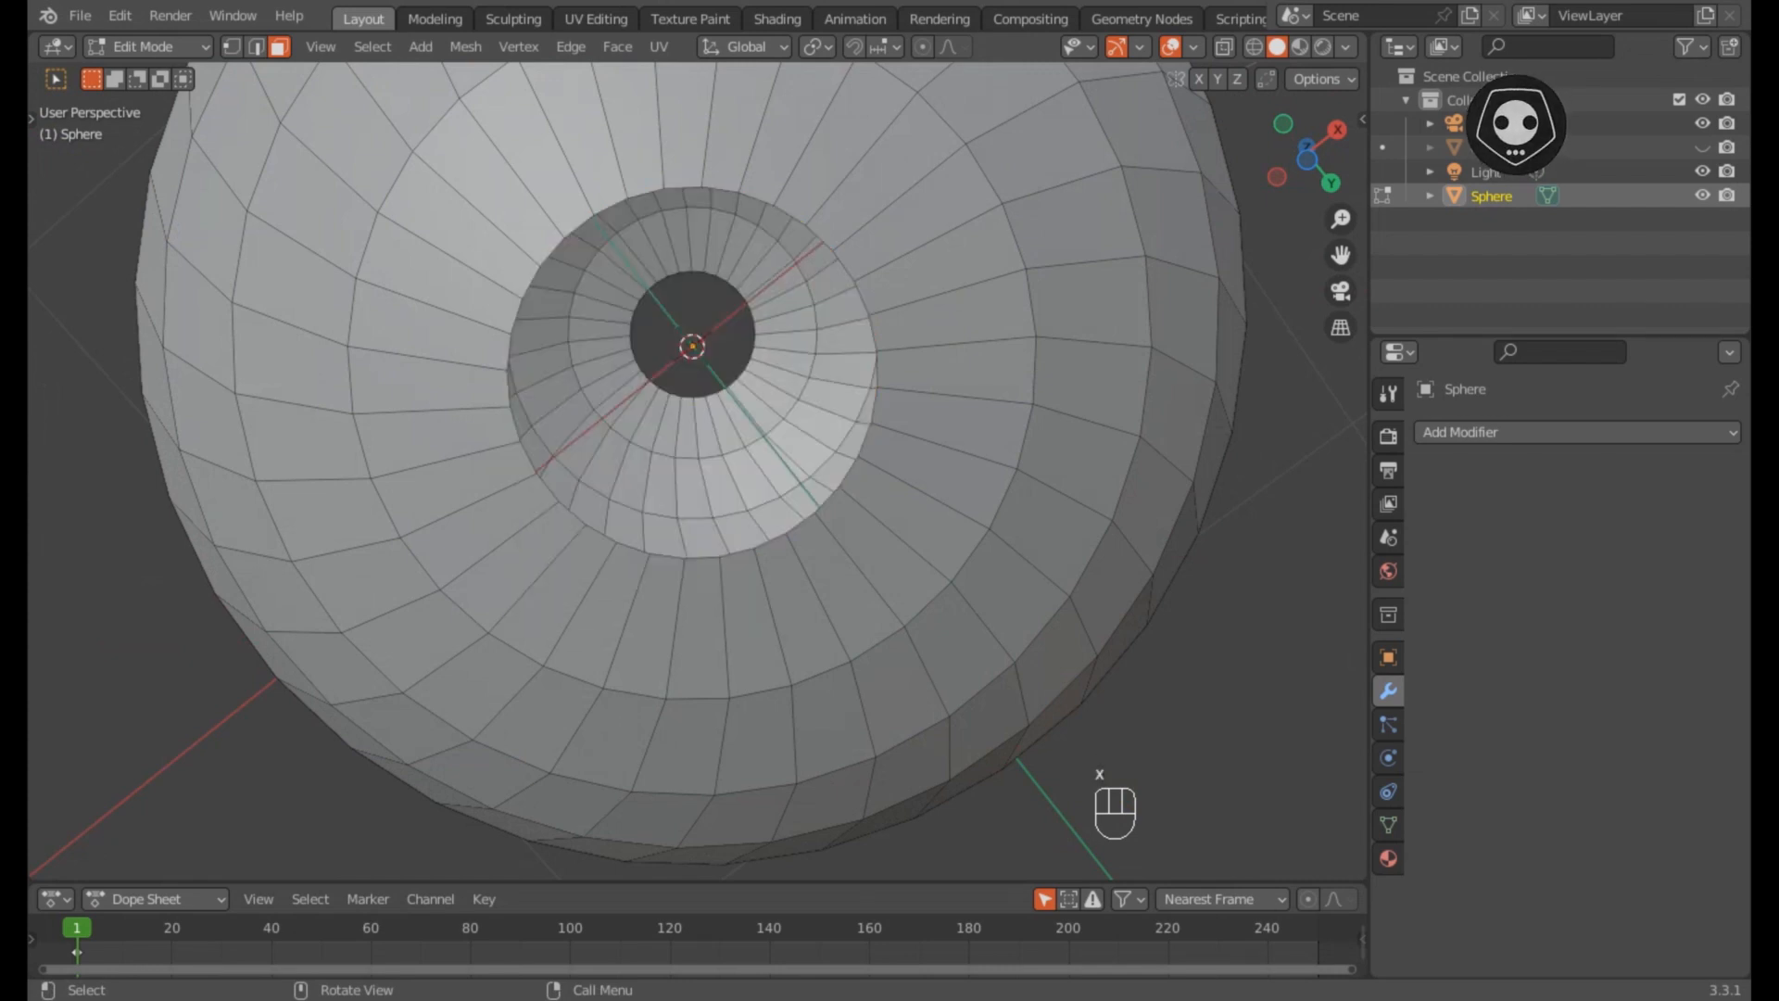
Step: In edge select mode, select one twisted vertical edge loop and extend the selection to similar edges by Face Angles
{"action": "scroll", "coordinate": [694, 371], "scroll_direction": "down", "scroll_amount": 5}
{"action": "middle_click_drag", "start_coordinate": [693, 371], "coordinate": [628, 599]}
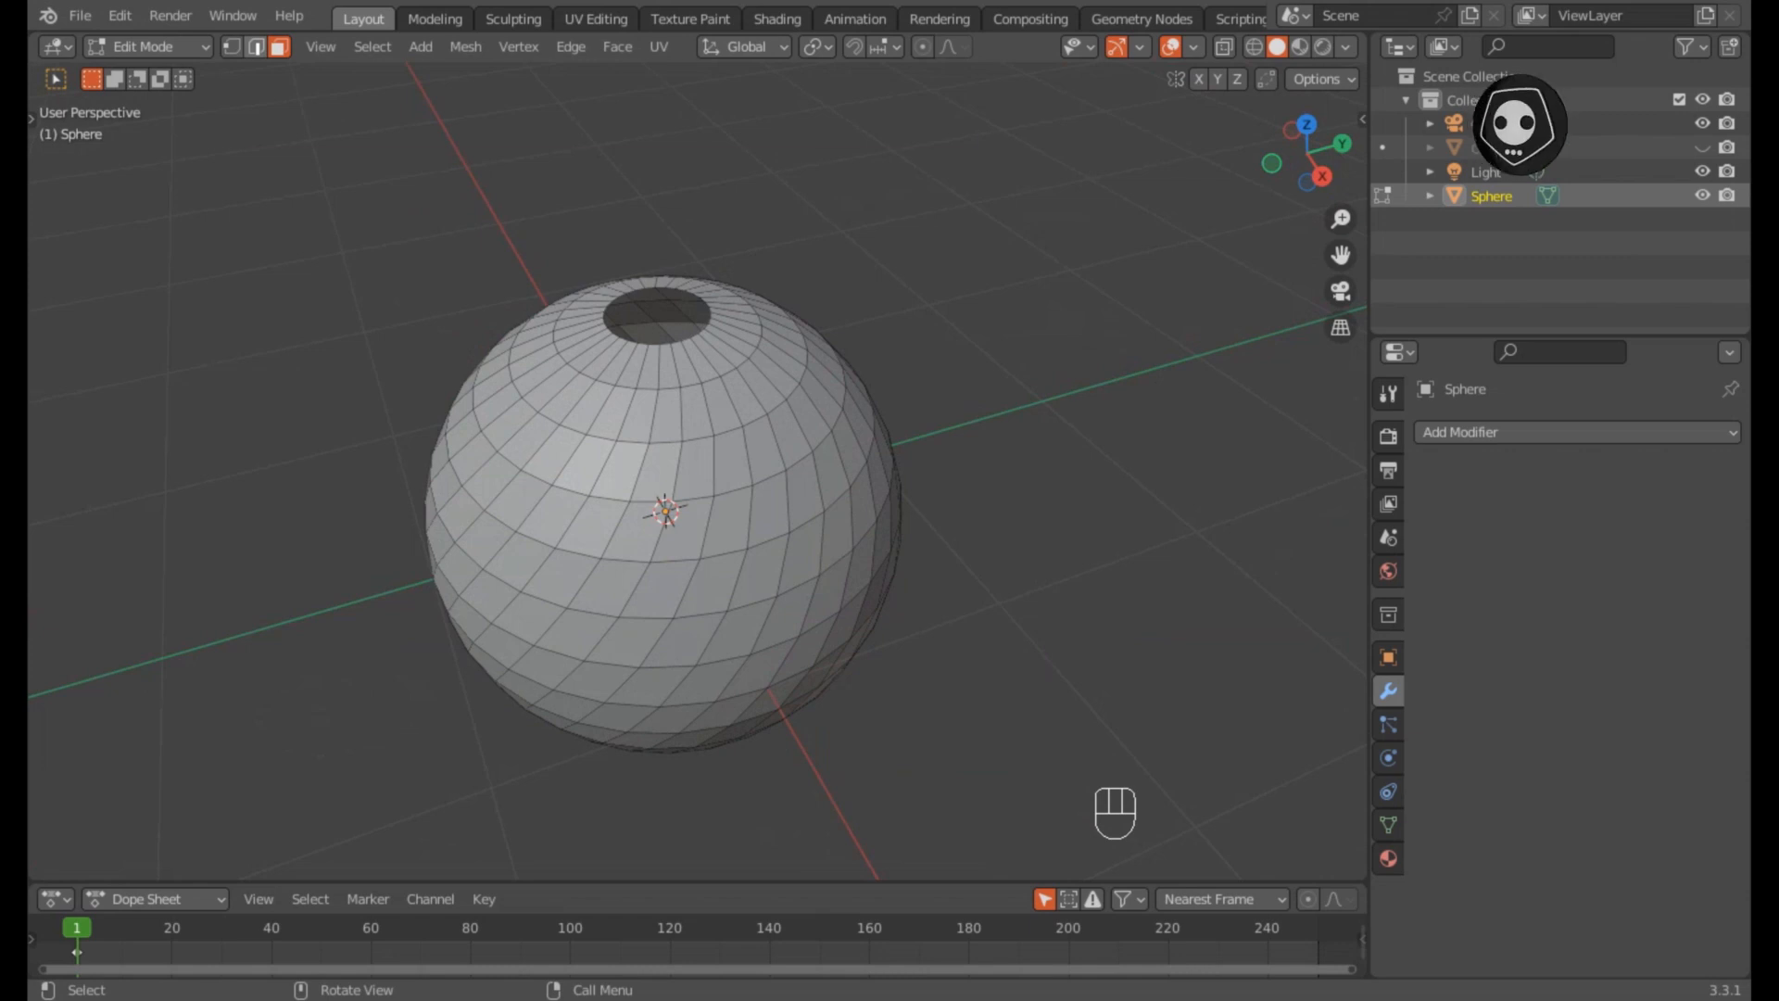
{"action": "left_click", "coordinate": [256, 47]}
{"action": "scroll", "coordinate": [665, 511], "scroll_direction": "up", "scroll_amount": 2}
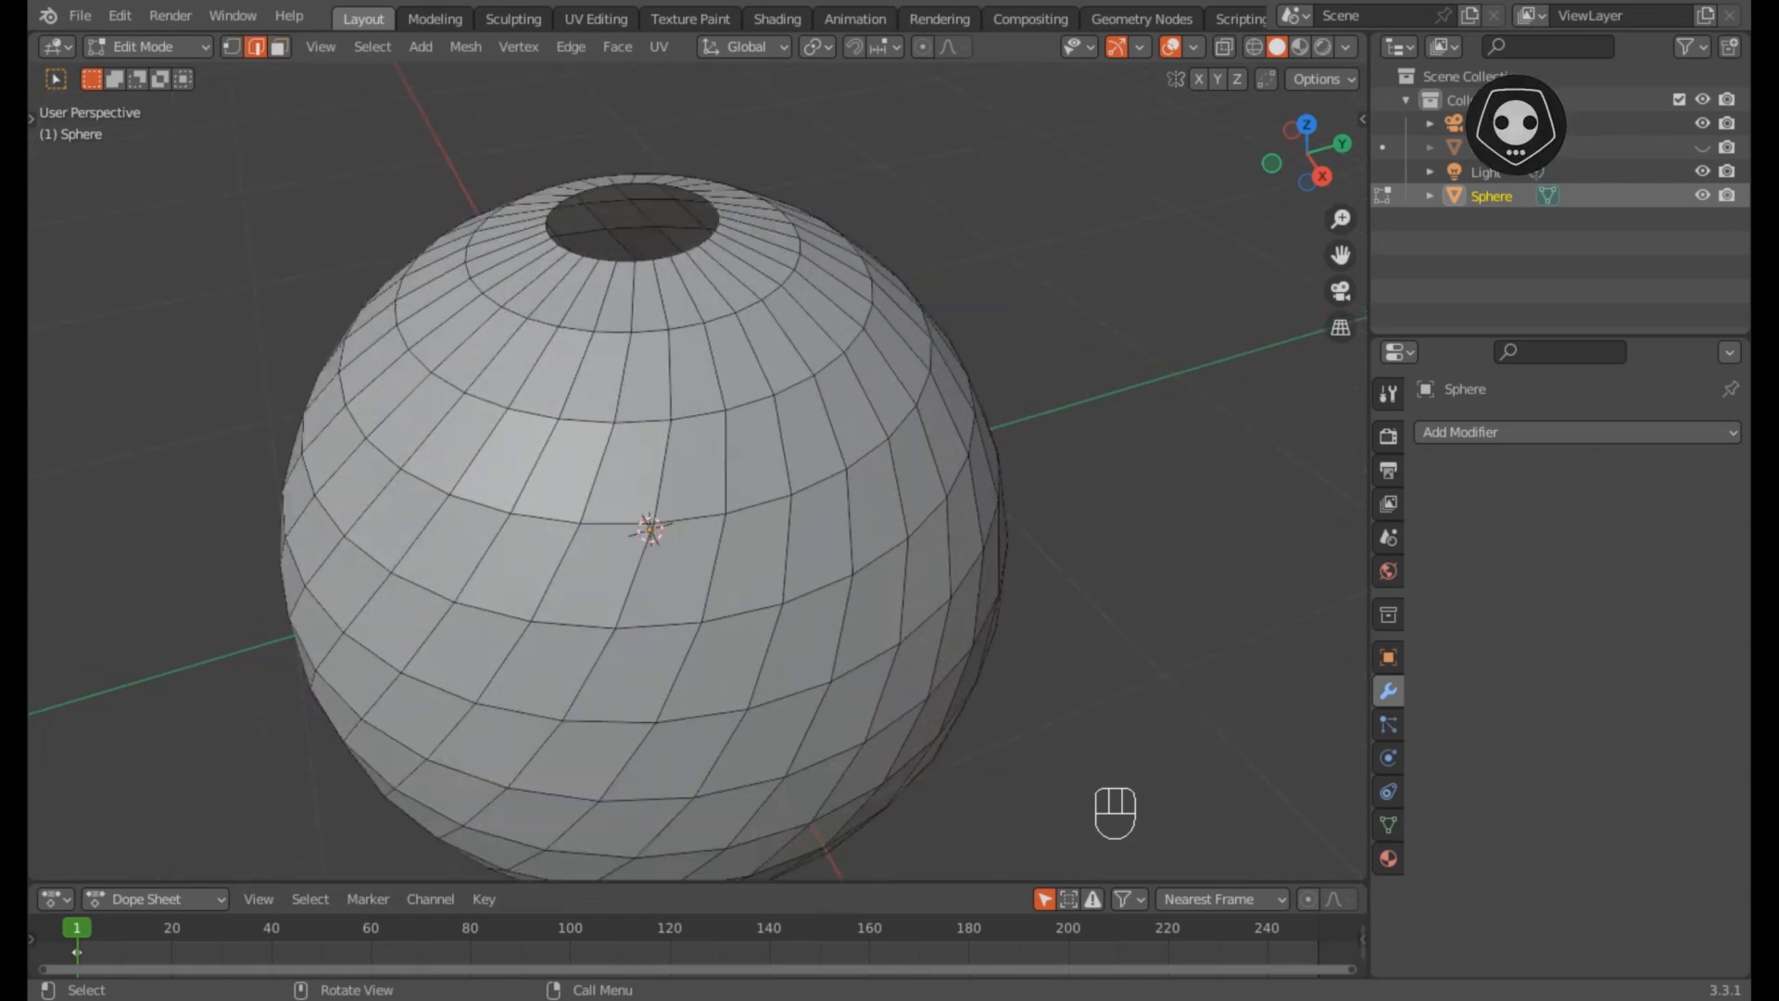
{"action": "left_click", "coordinate": [619, 371], "text": "alt+shift"}
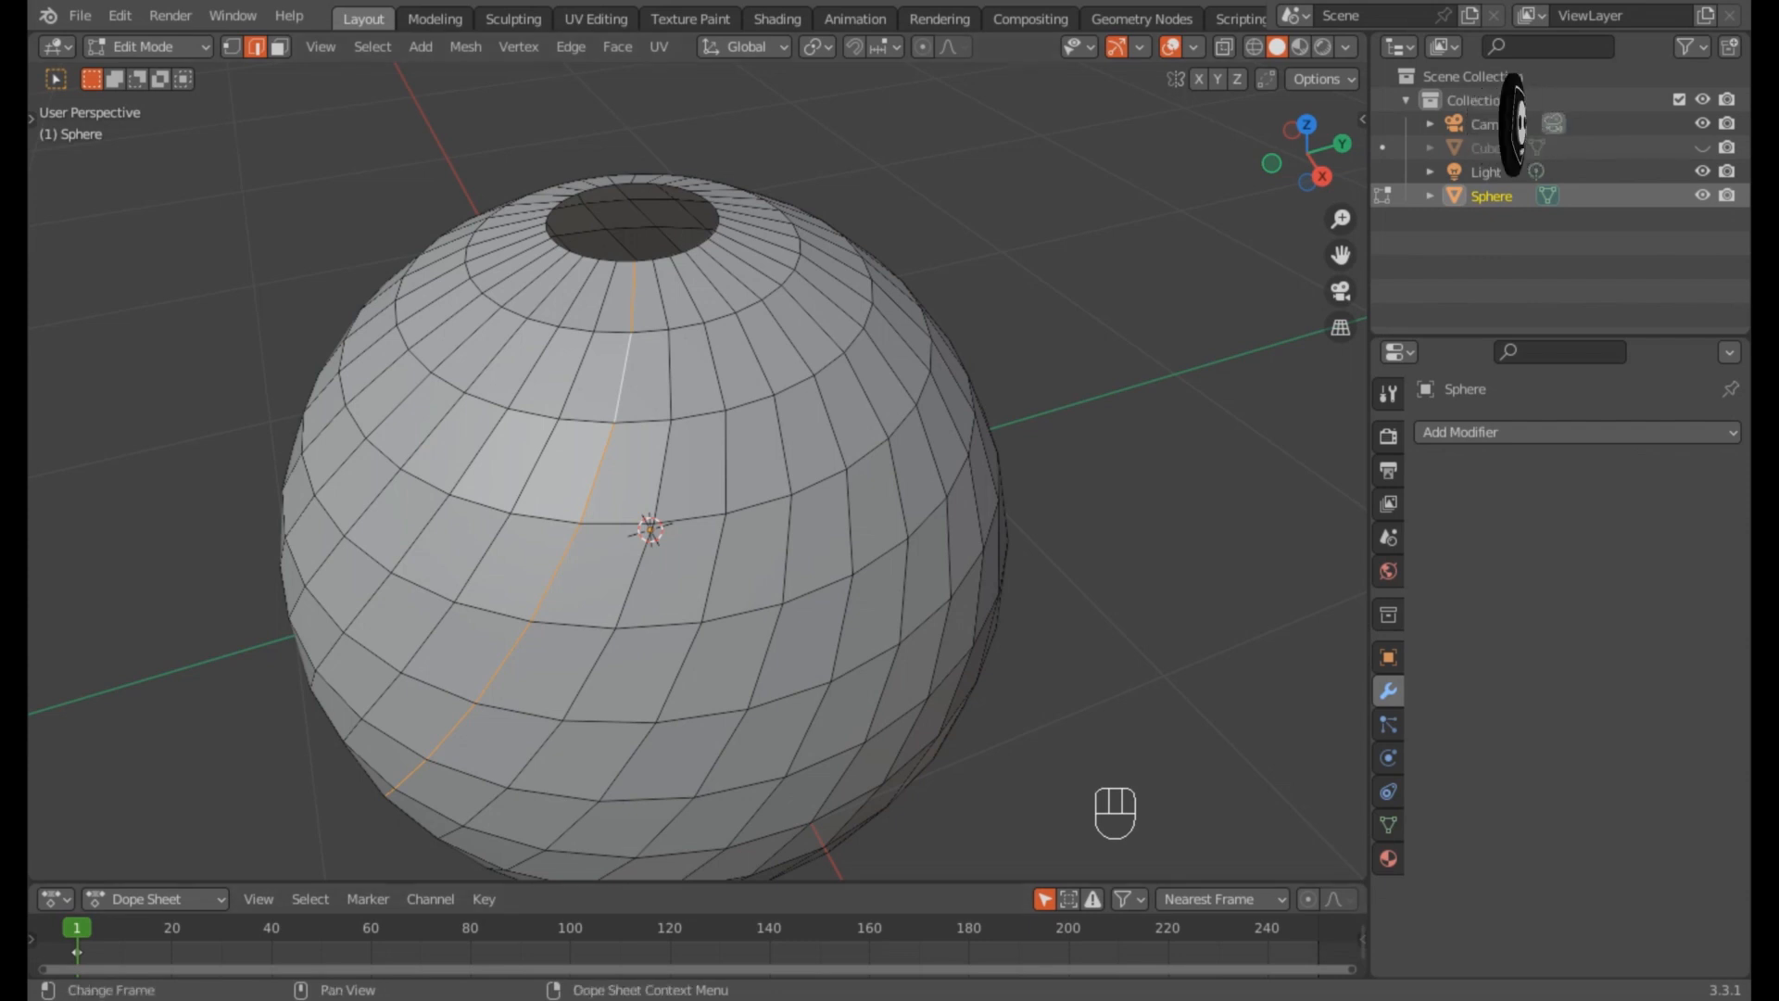
{"action": "middle_click_drag", "start_coordinate": [651, 530], "coordinate": [761, 459], "text": "shift"}
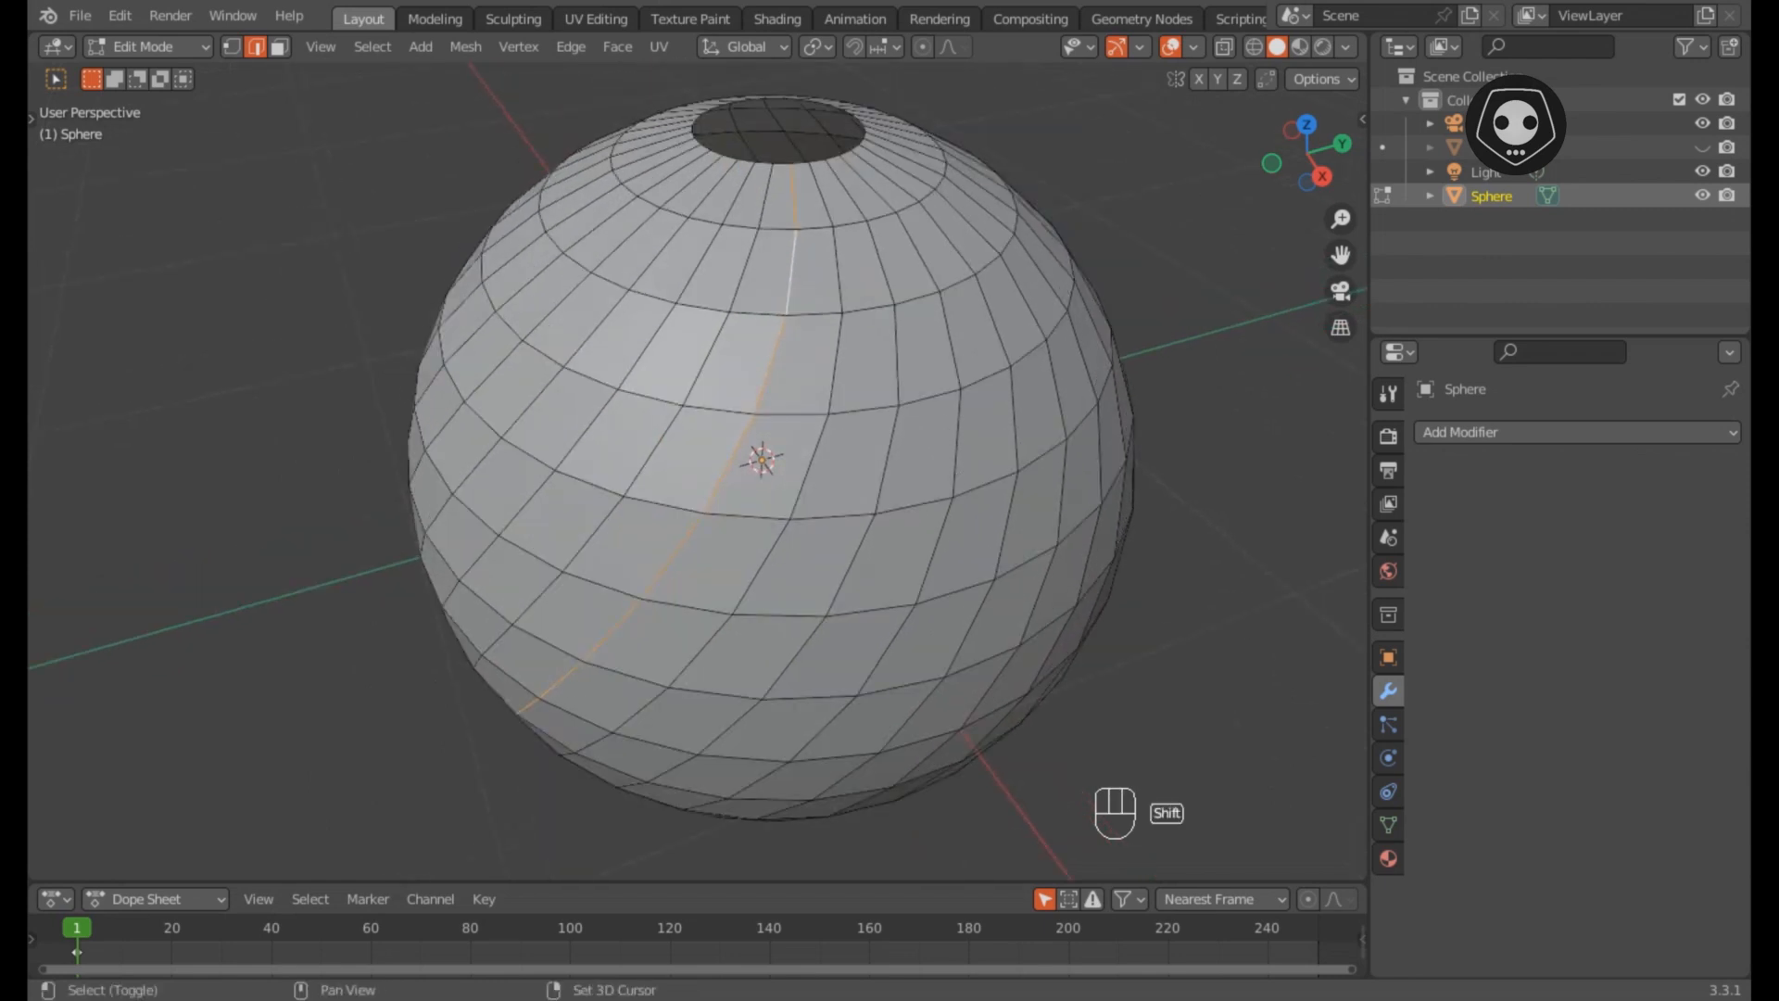
{"action": "key", "text": "shift+g"}
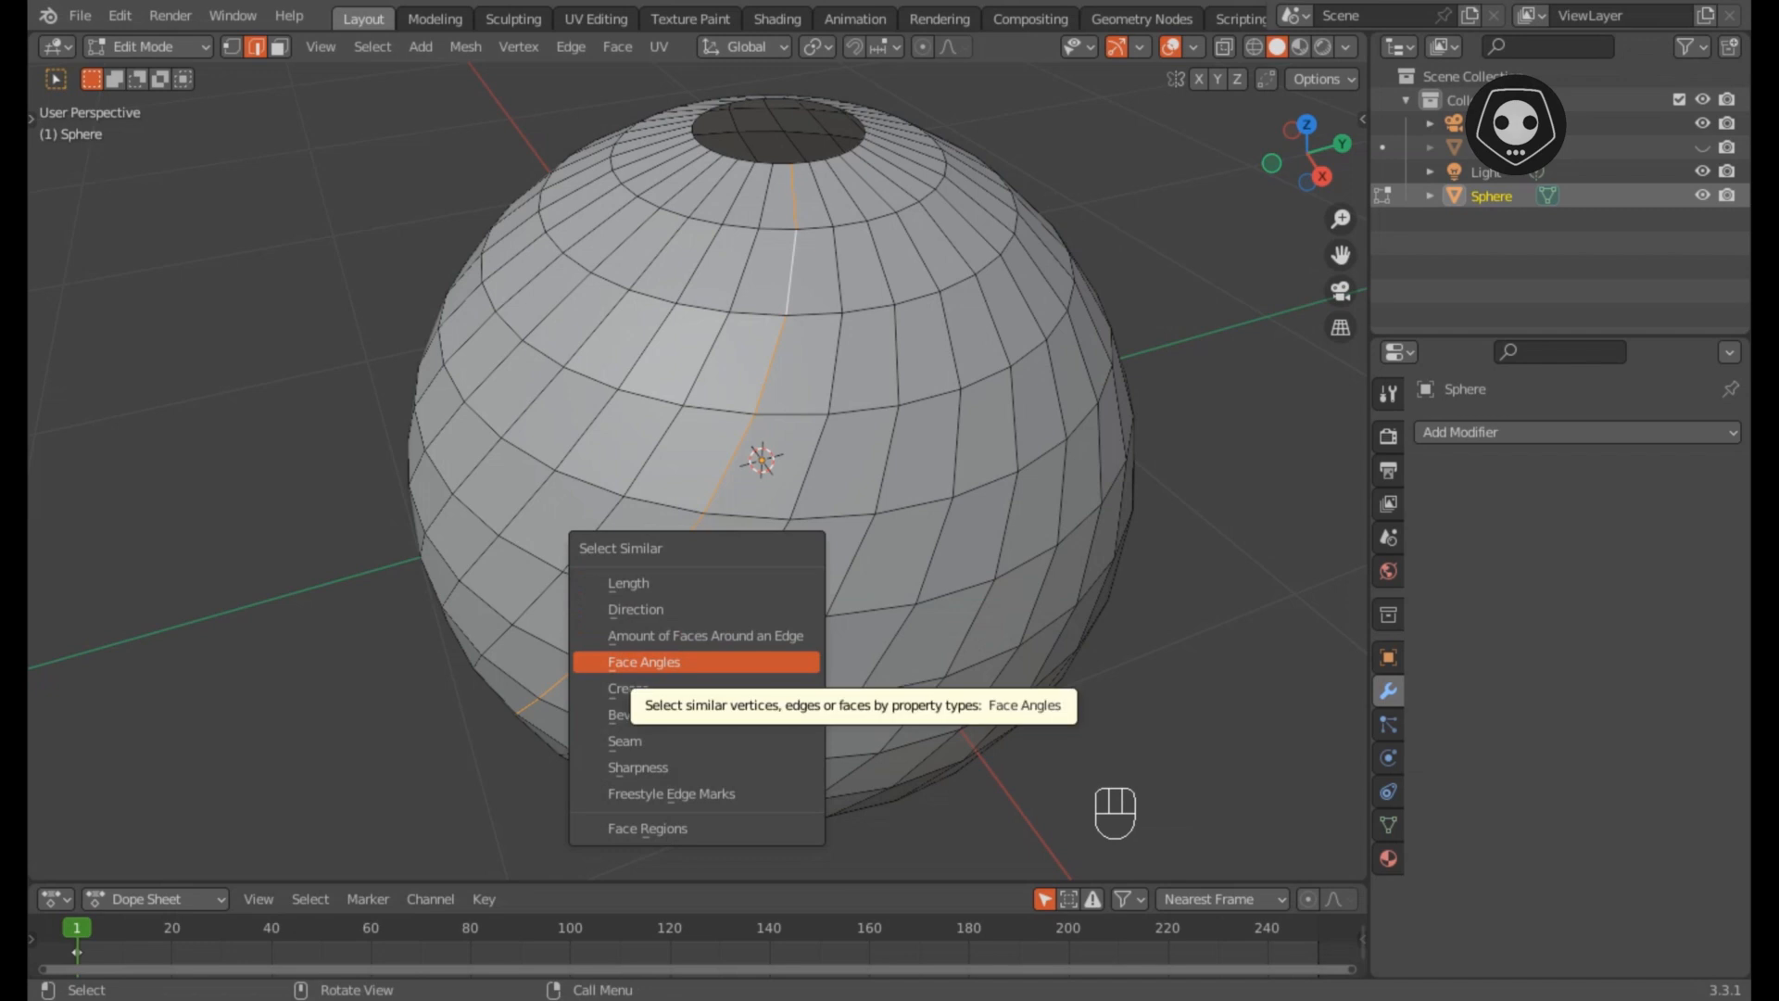
{"action": "left_click", "coordinate": [642, 662]}
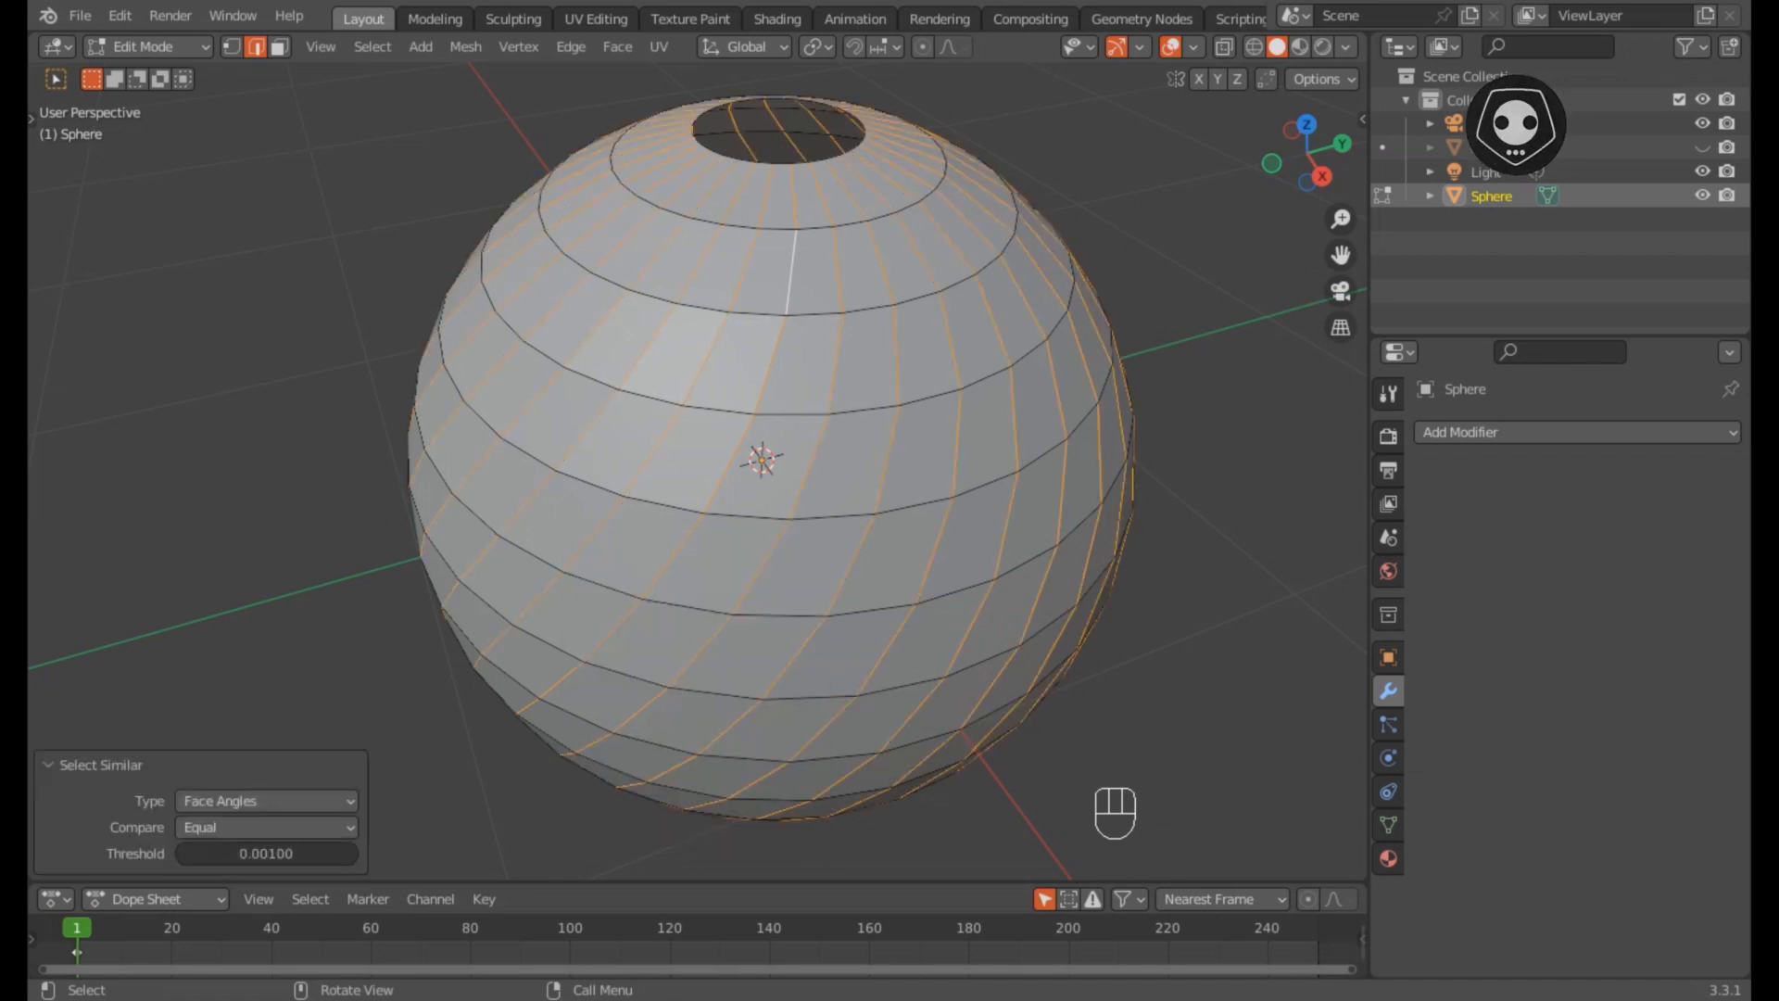
Step: Try a Select Similar threshold of 0.0155 and set it back to 0.001
{"action": "left_click", "coordinate": [266, 854]}
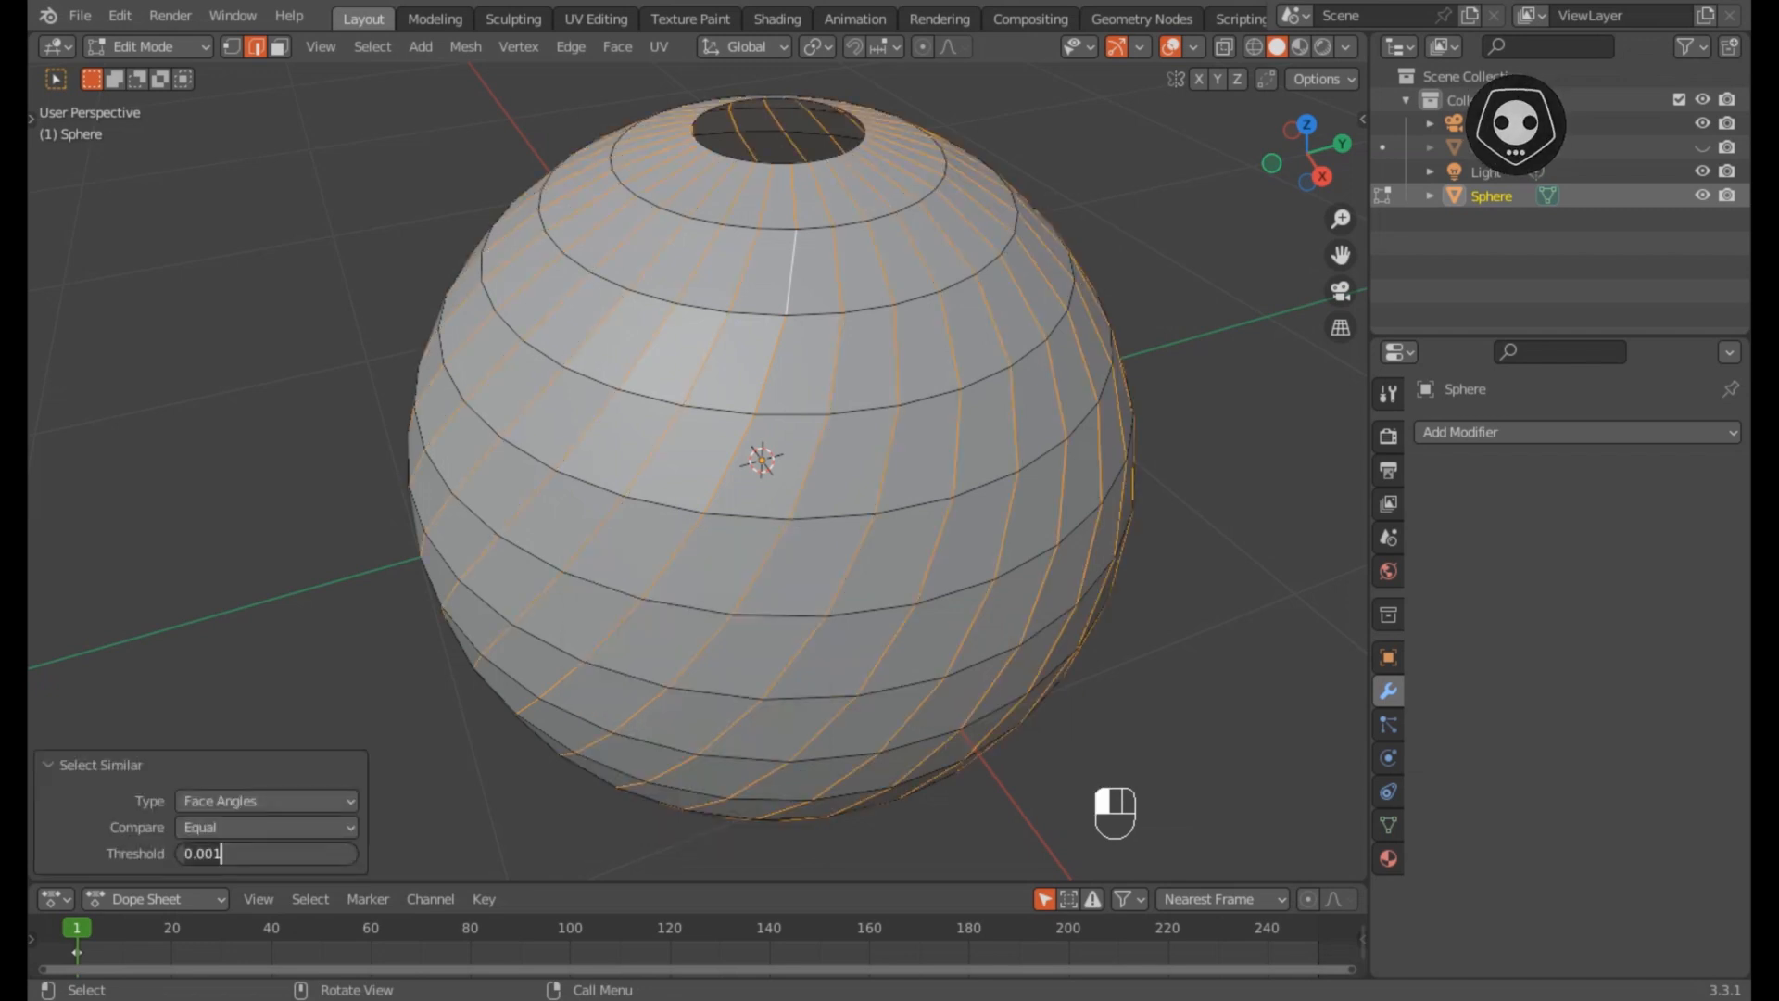
{"action": "type", "text": "0.001"}
{"action": "key", "text": "Return"}
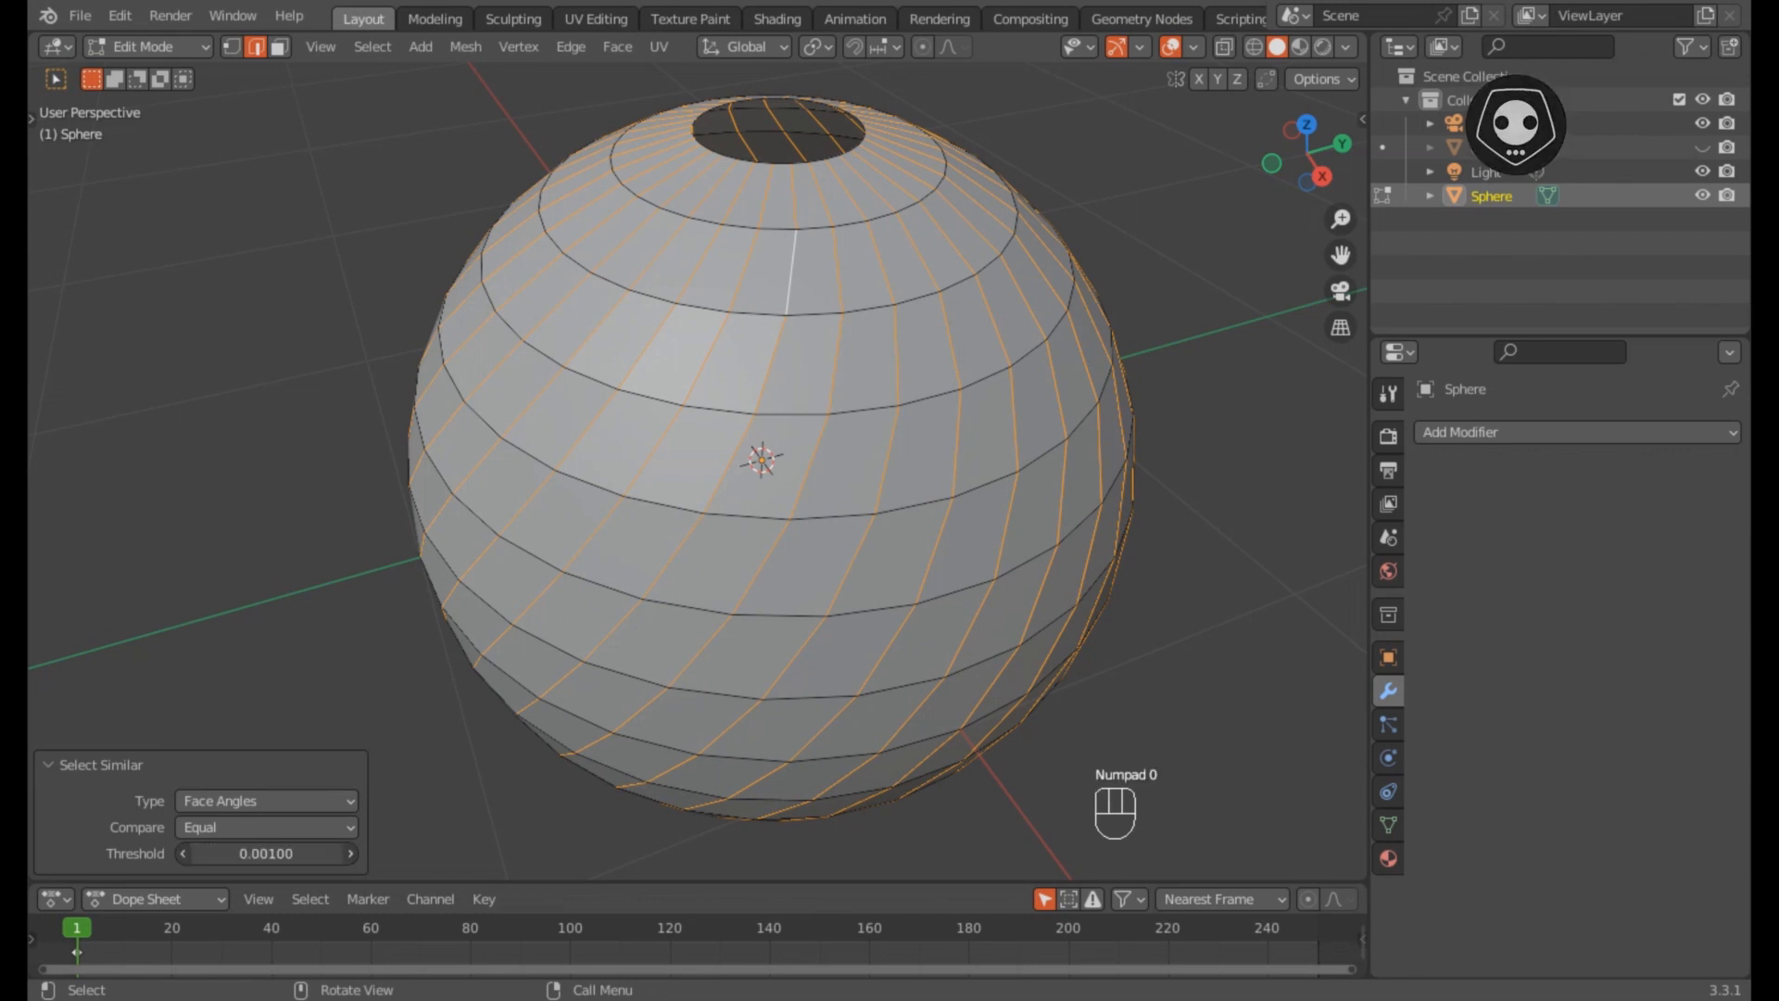
{"action": "left_click_drag", "start_coordinate": [266, 853], "coordinate": [290, 853]}
{"action": "left_click", "coordinate": [266, 853]}
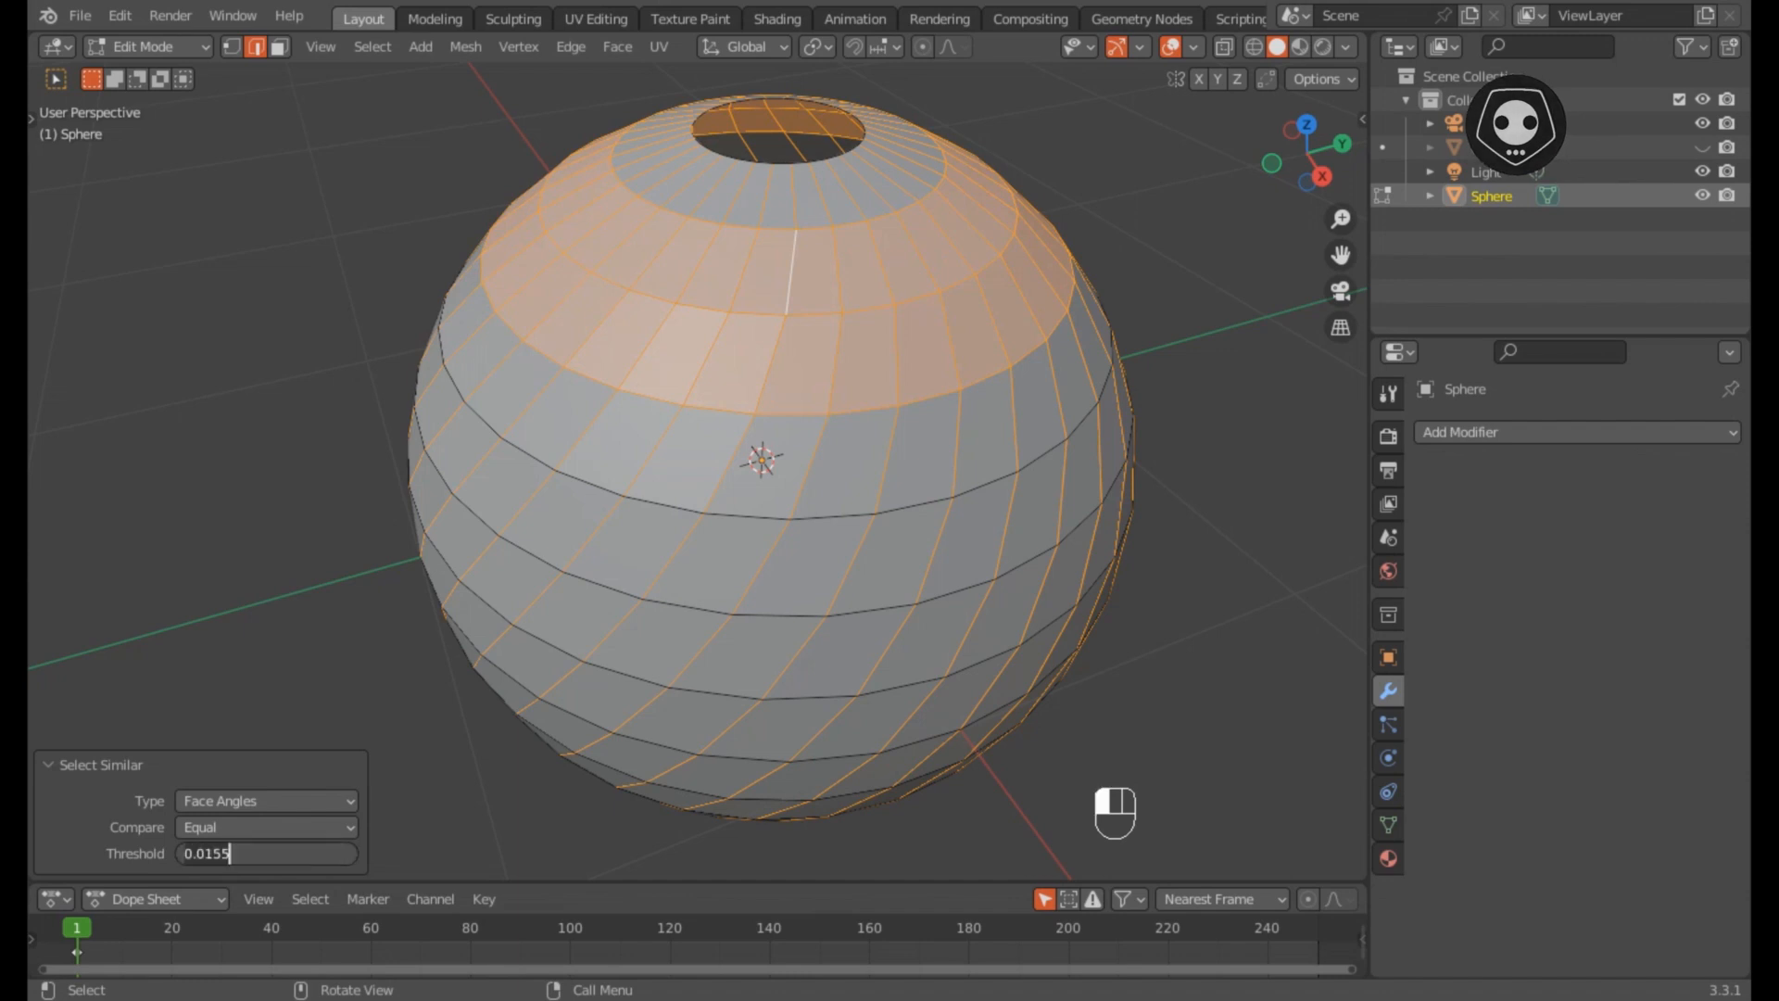
{"action": "type", "text": ".001"}
{"action": "key", "text": "Return"}
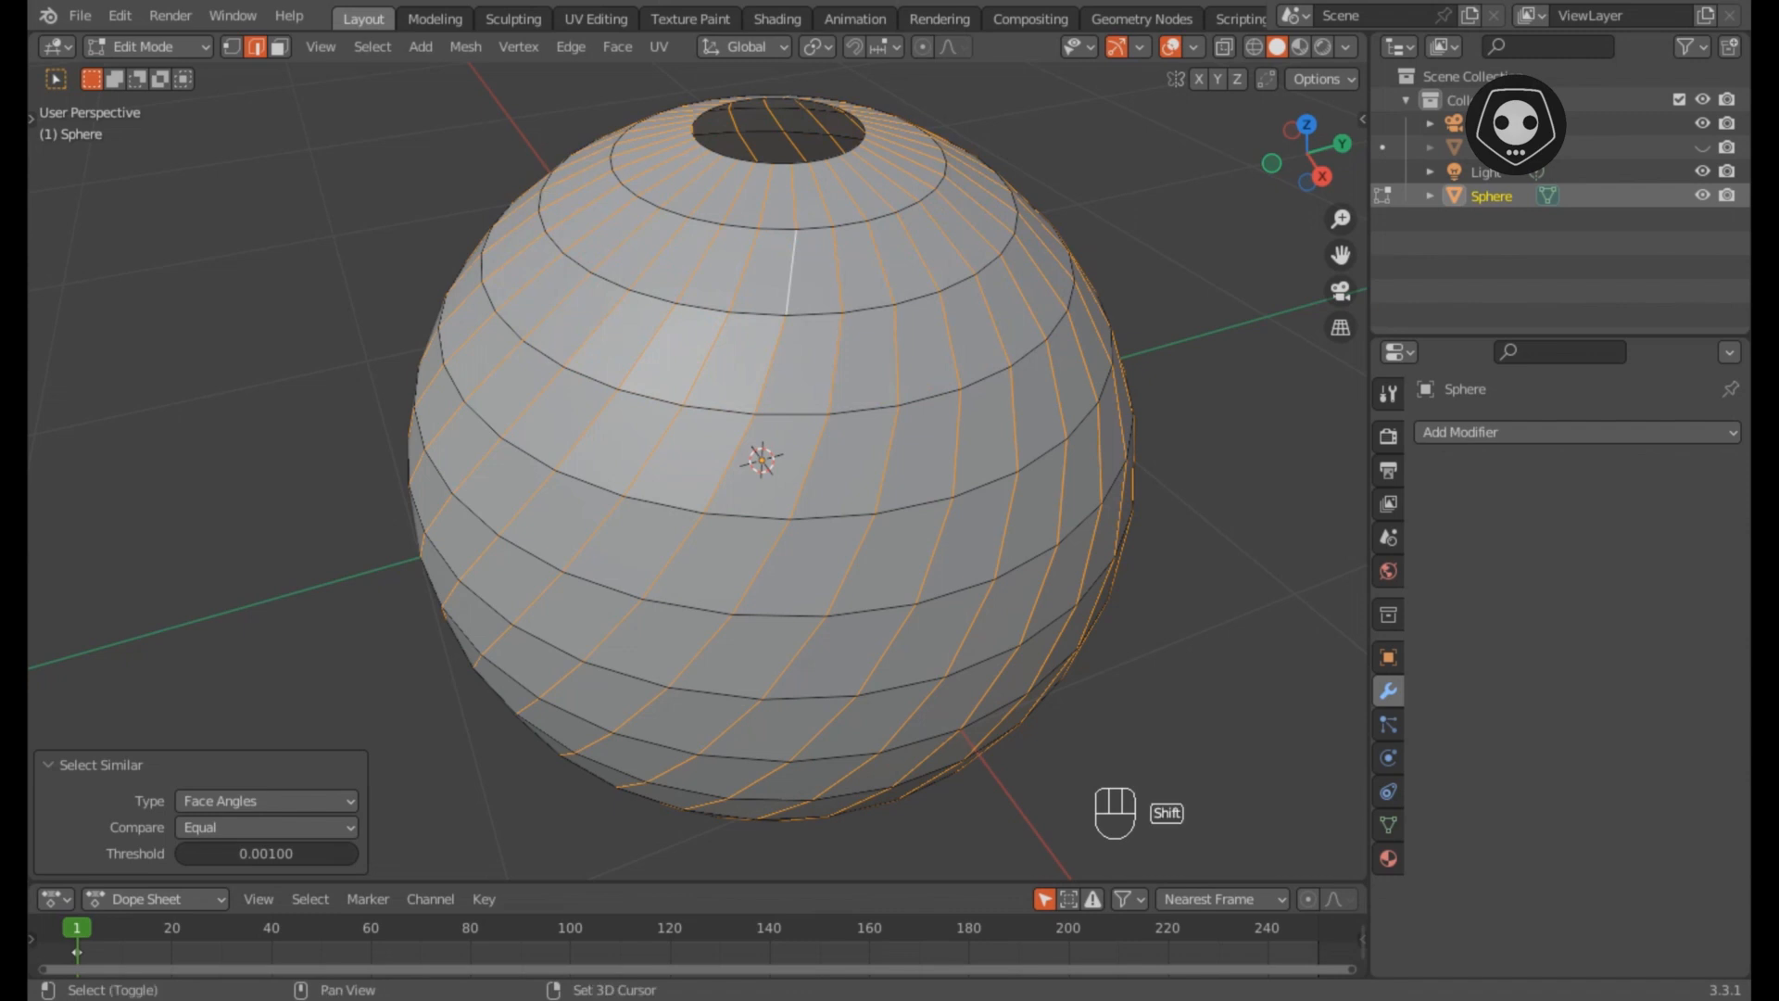
Step: Duplicate the selected vertical edges in place and separate the copy into its own object
{"action": "key", "text": "shift+d"}
{"action": "key", "text": "Escape"}
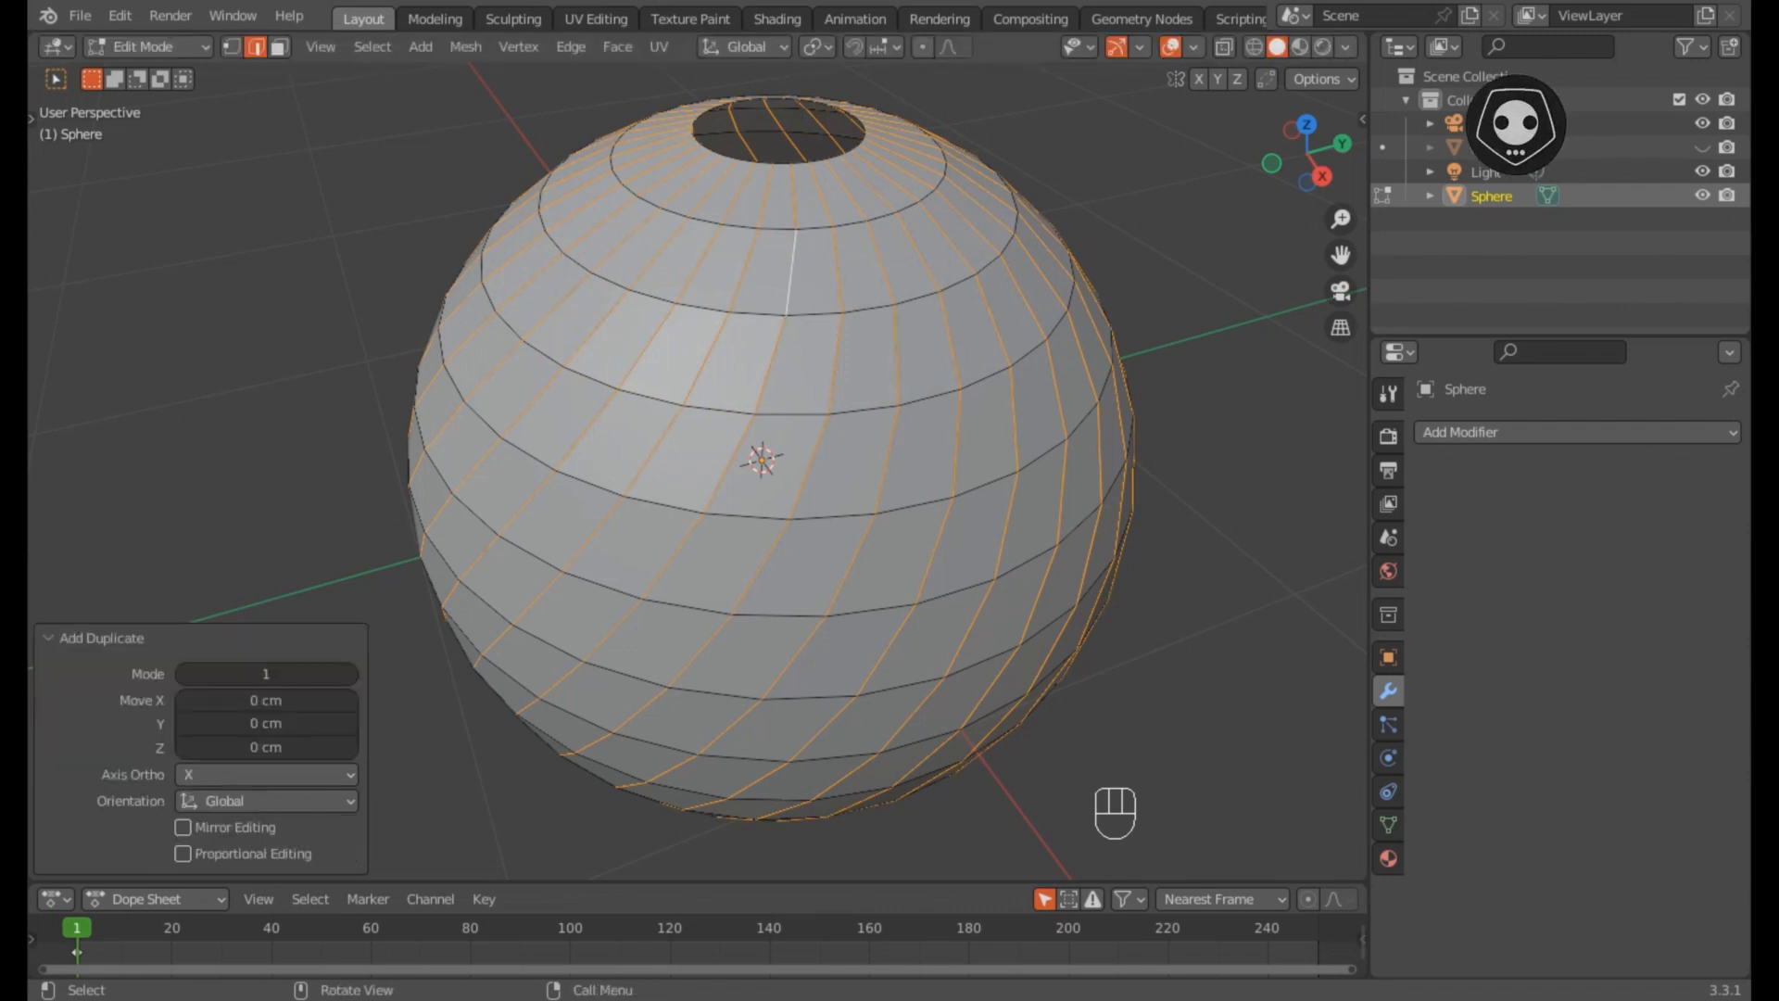
{"action": "key", "text": "p"}
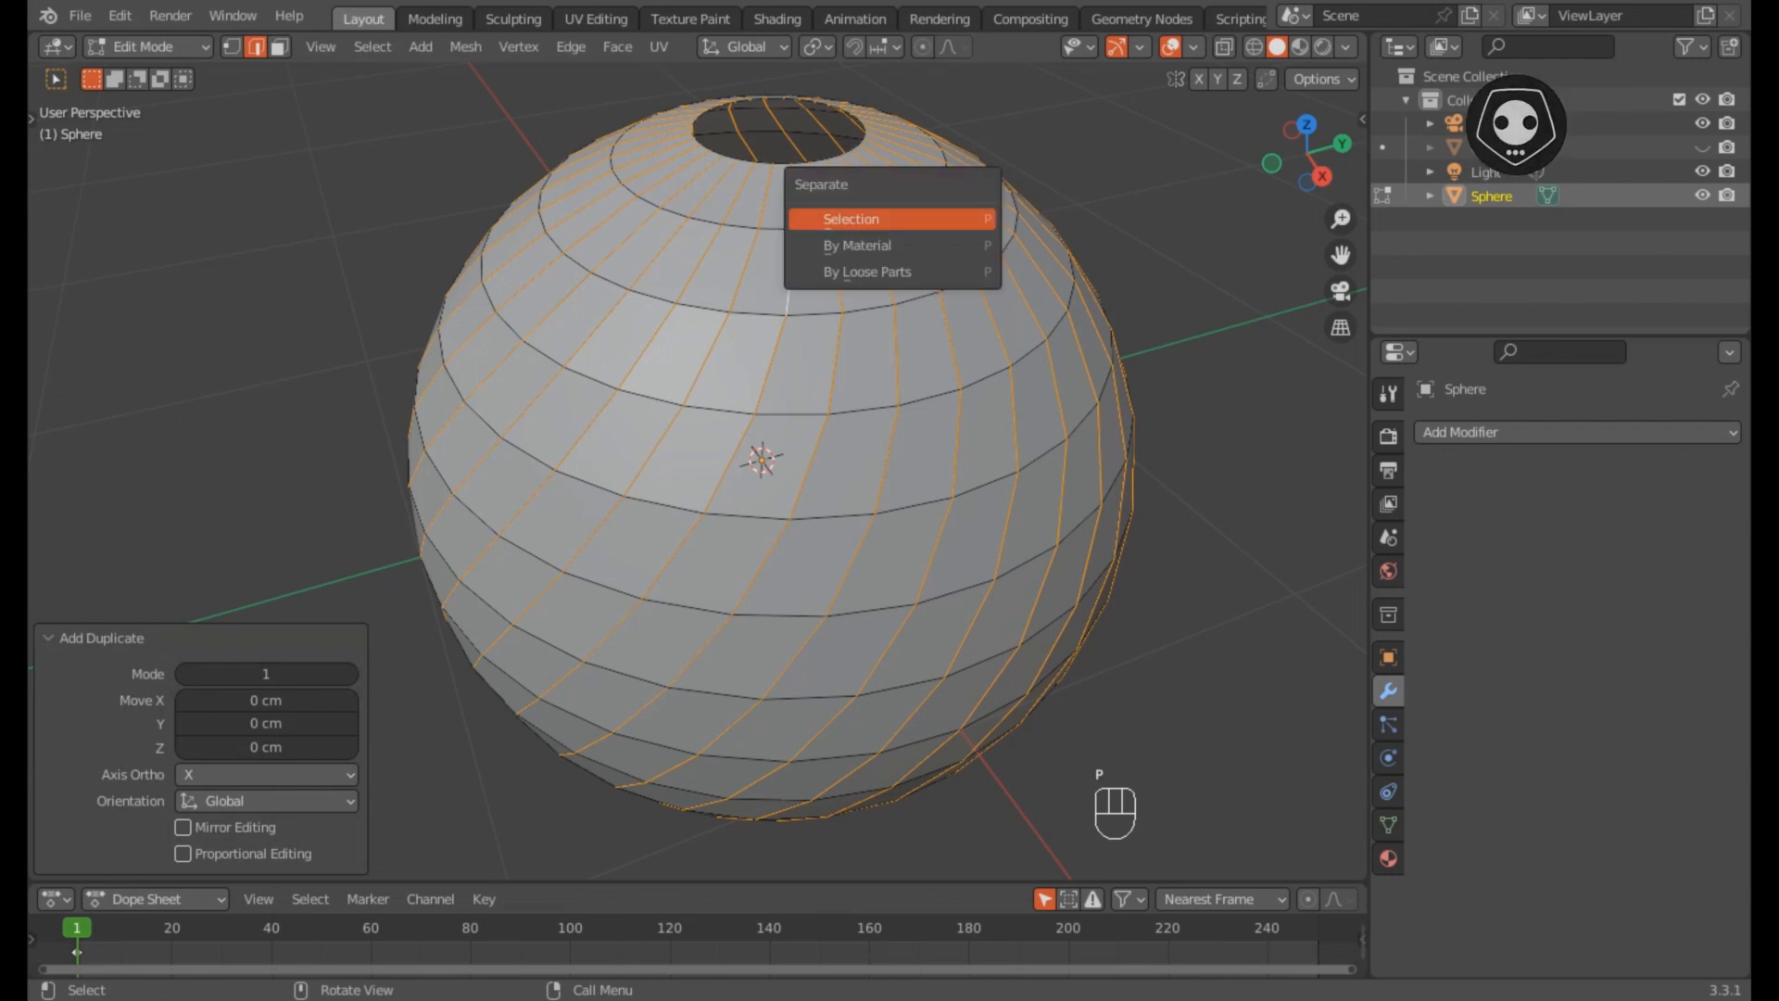
{"action": "left_click", "coordinate": [893, 220]}
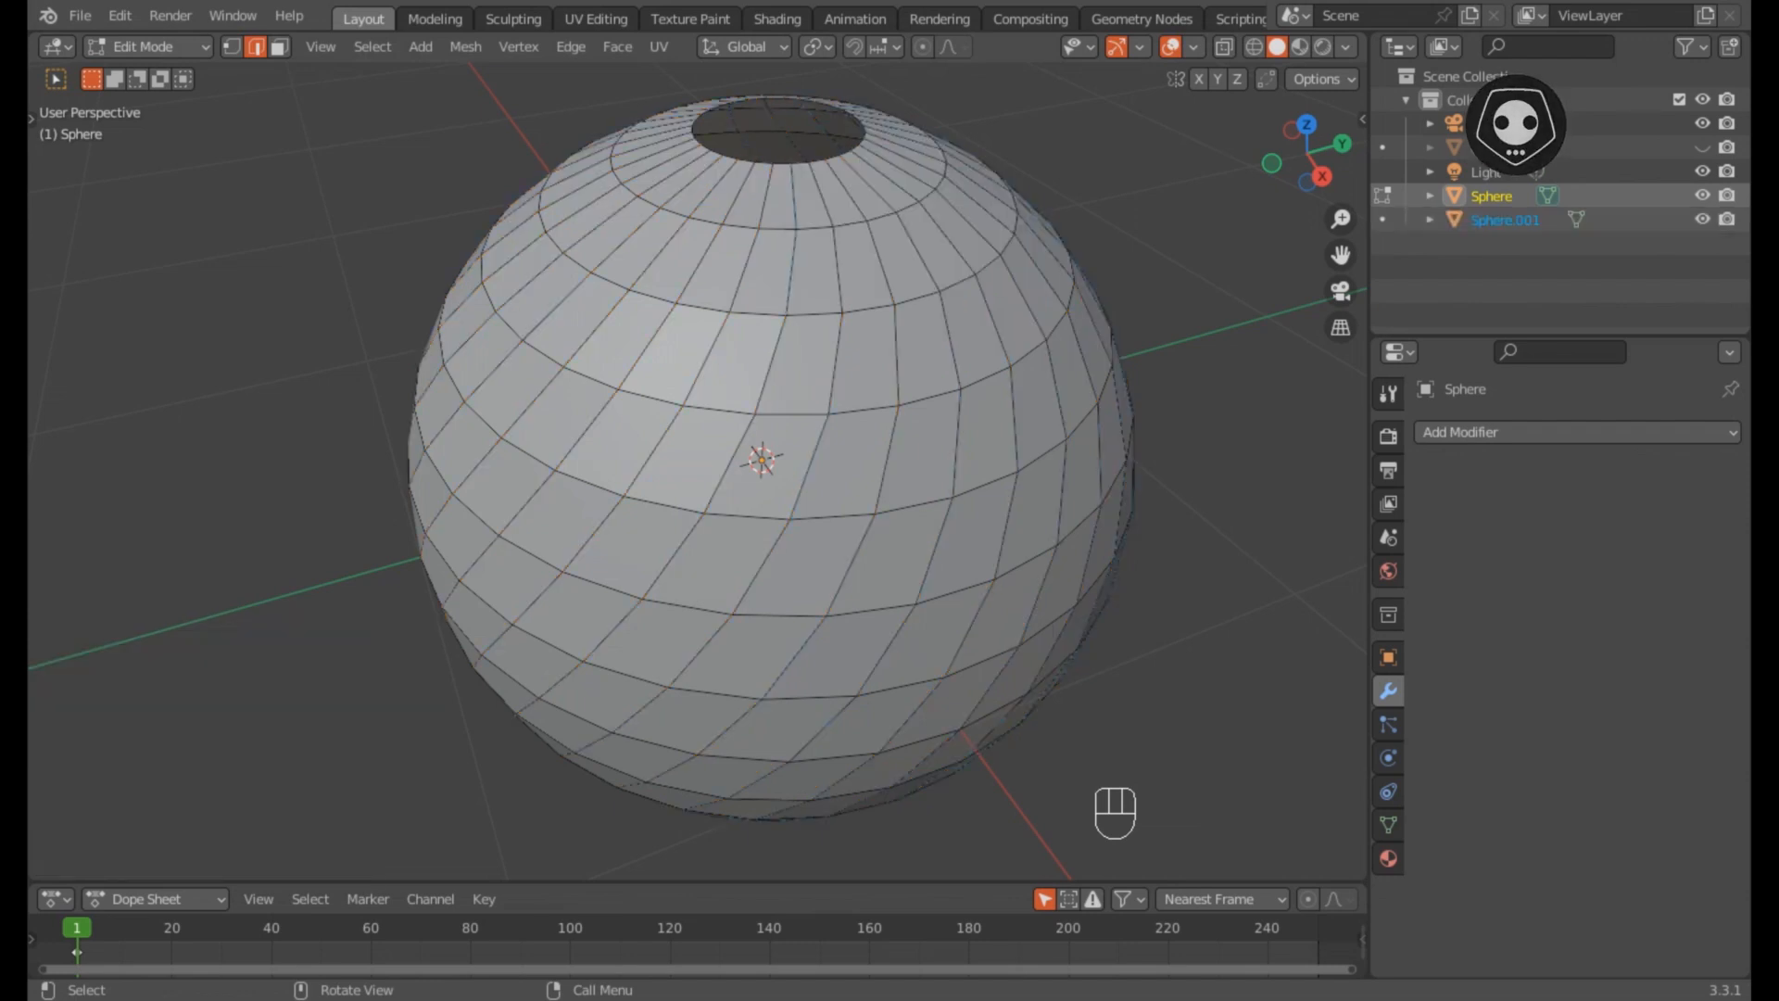
Step: Return to Object Mode and delete the original sphere, leaving only the separated edge strands
{"action": "key", "text": "Tab"}
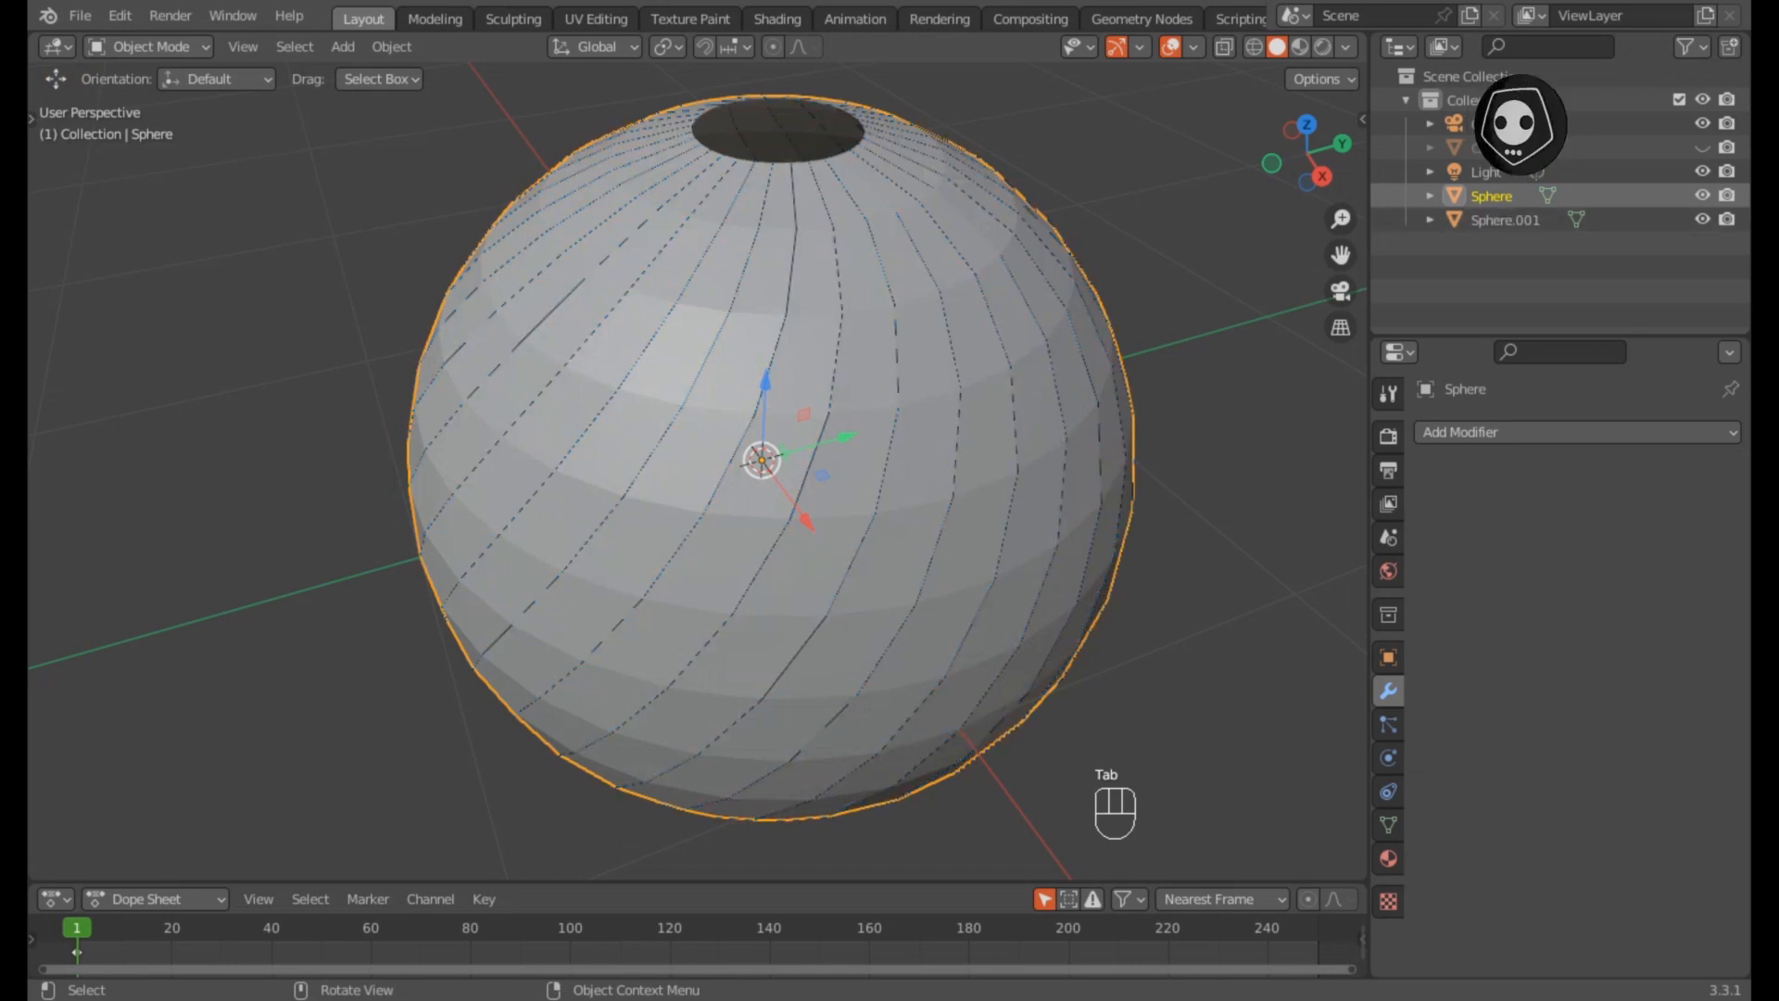
{"action": "key", "text": "g"}
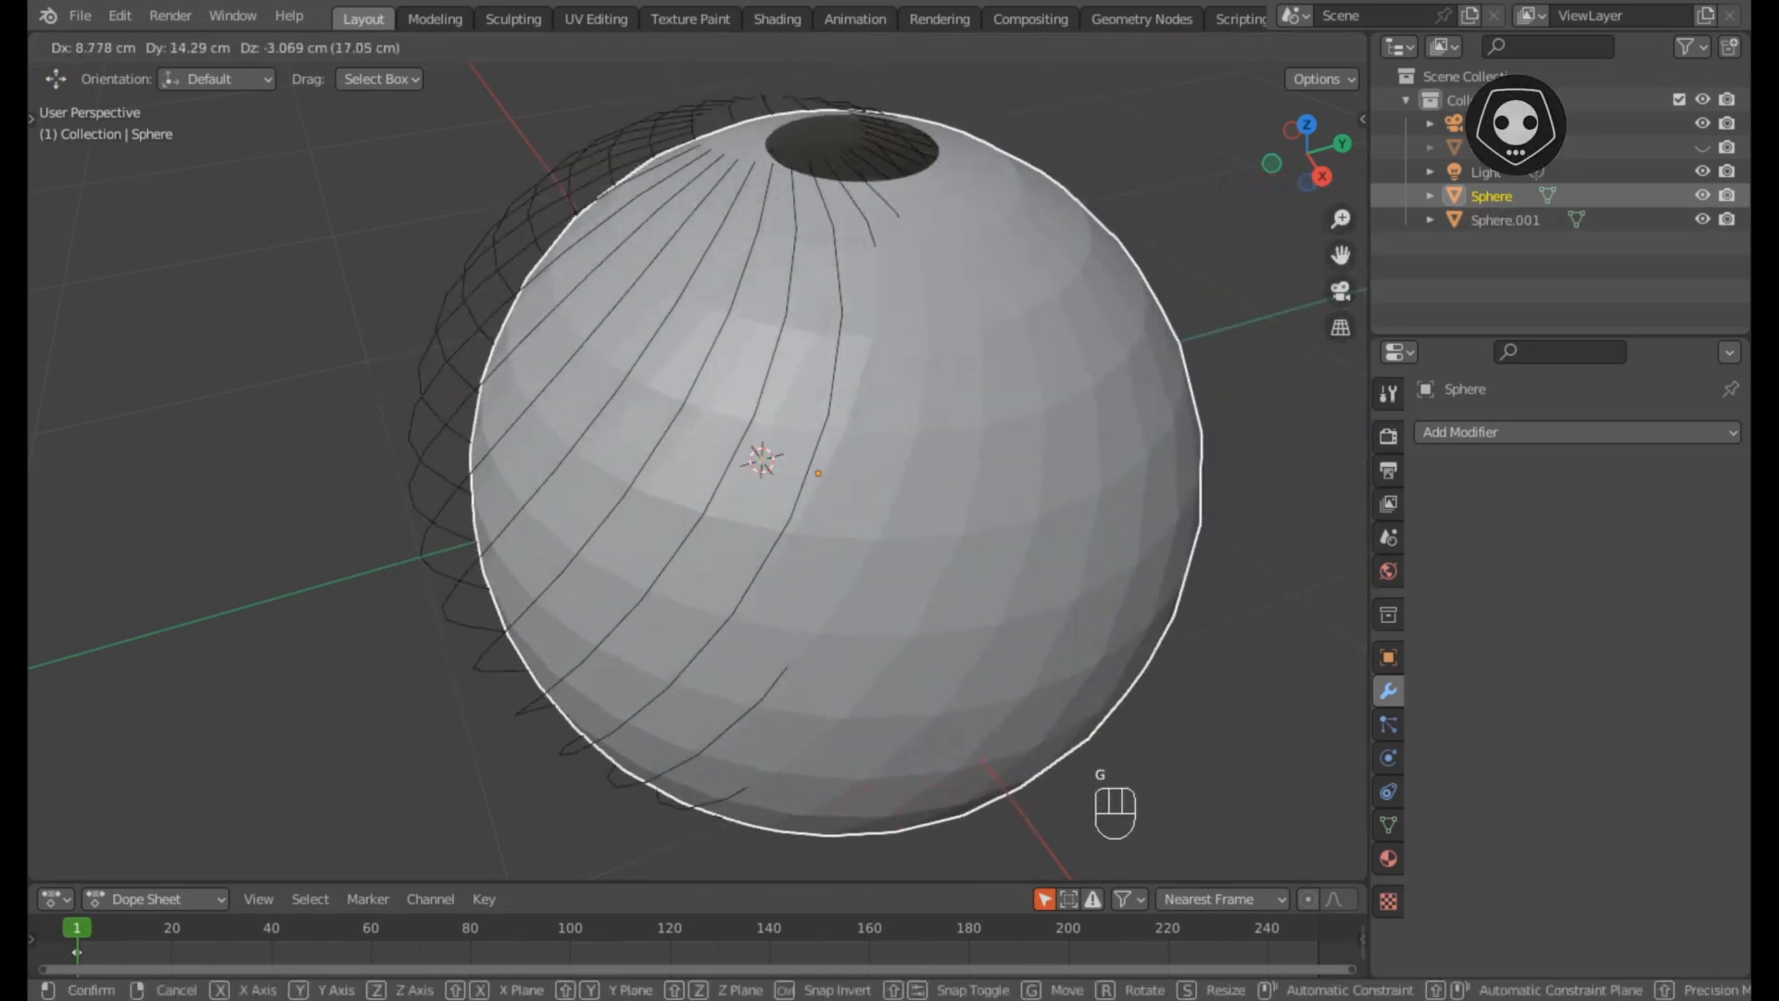
{"action": "key", "text": "Escape"}
{"action": "key", "text": "x"}
{"action": "left_click", "coordinate": [885, 278]}
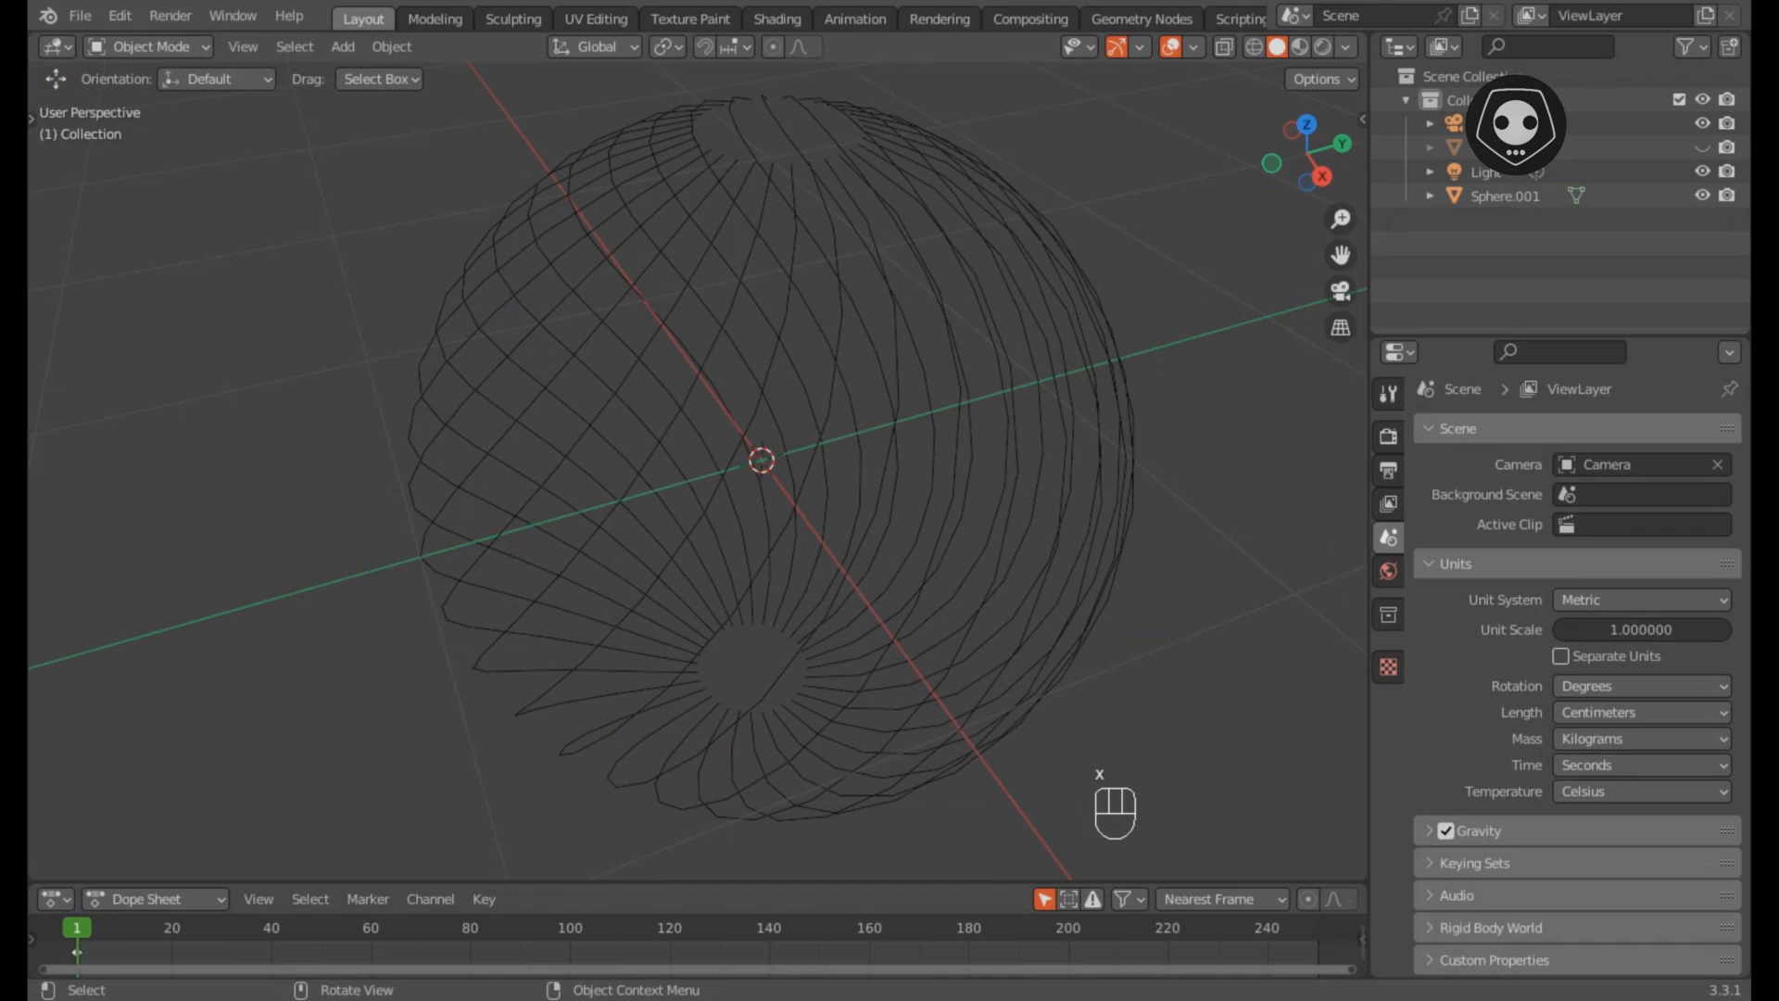
Step: Select the separated strand object, check its vertices in Edit Mode, and convert it from mesh to curve in Object Mode
{"action": "scroll", "coordinate": [742, 454], "scroll_direction": "down", "scroll_amount": 3}
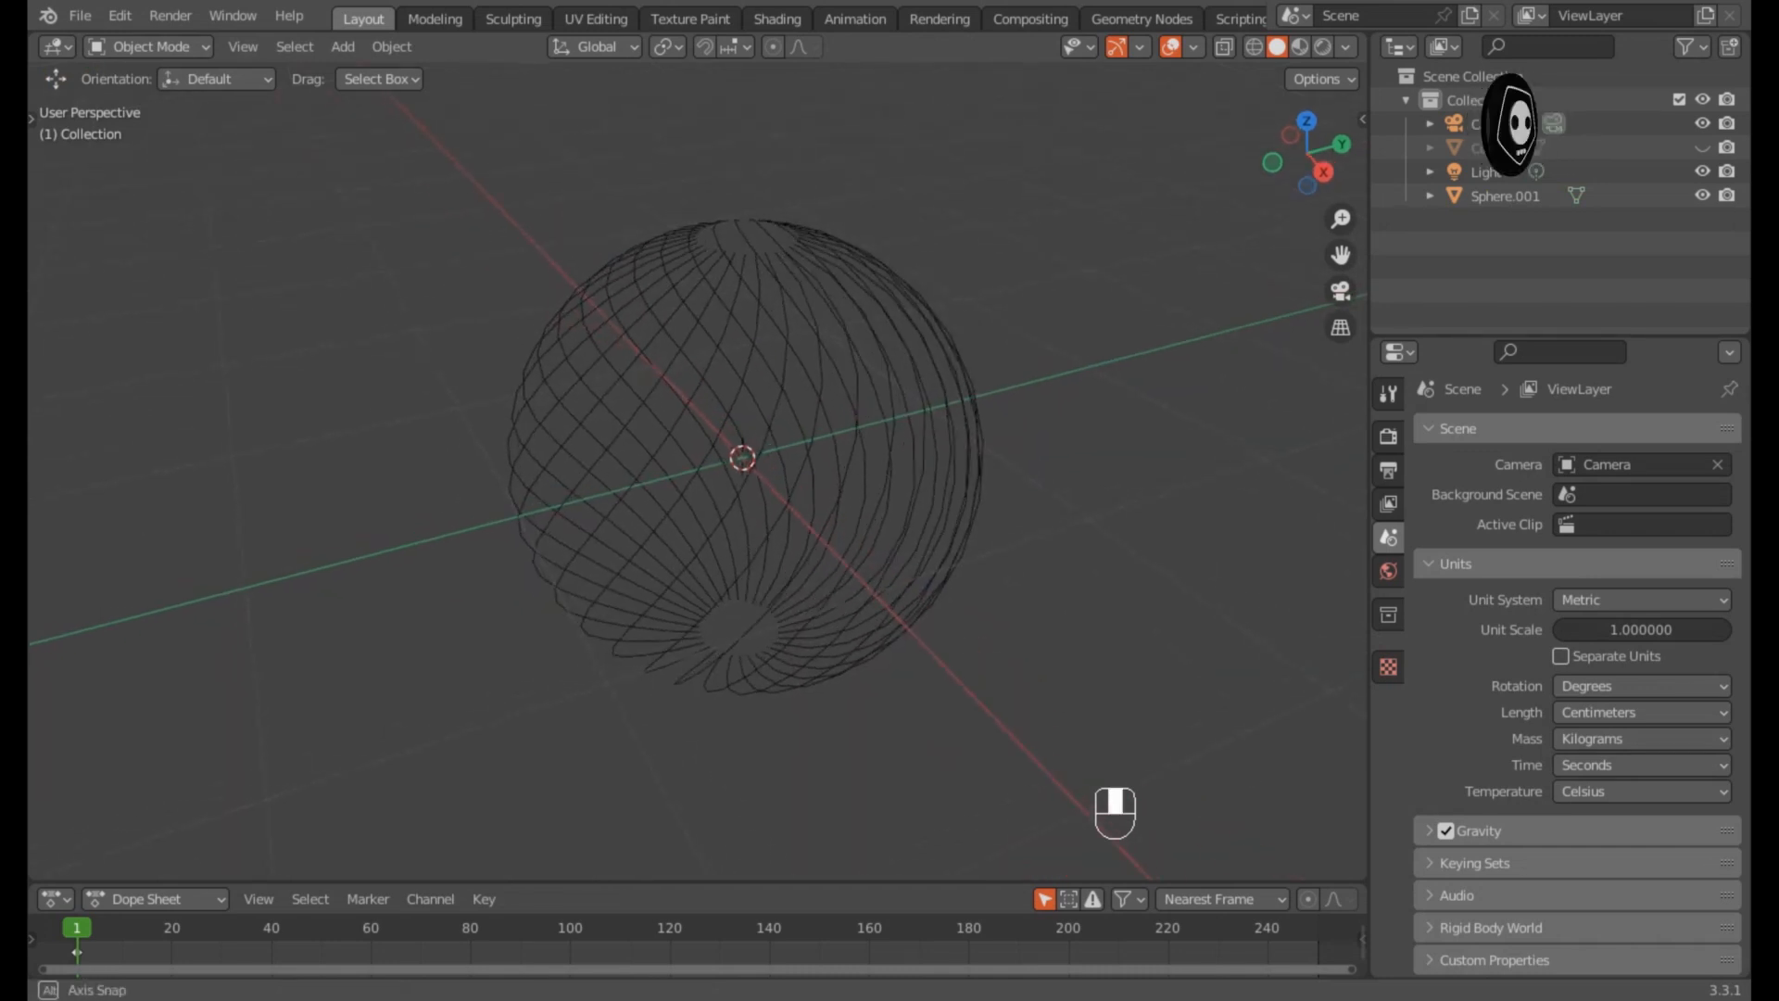
{"action": "scroll", "coordinate": [751, 456], "scroll_direction": "up", "scroll_amount": 1}
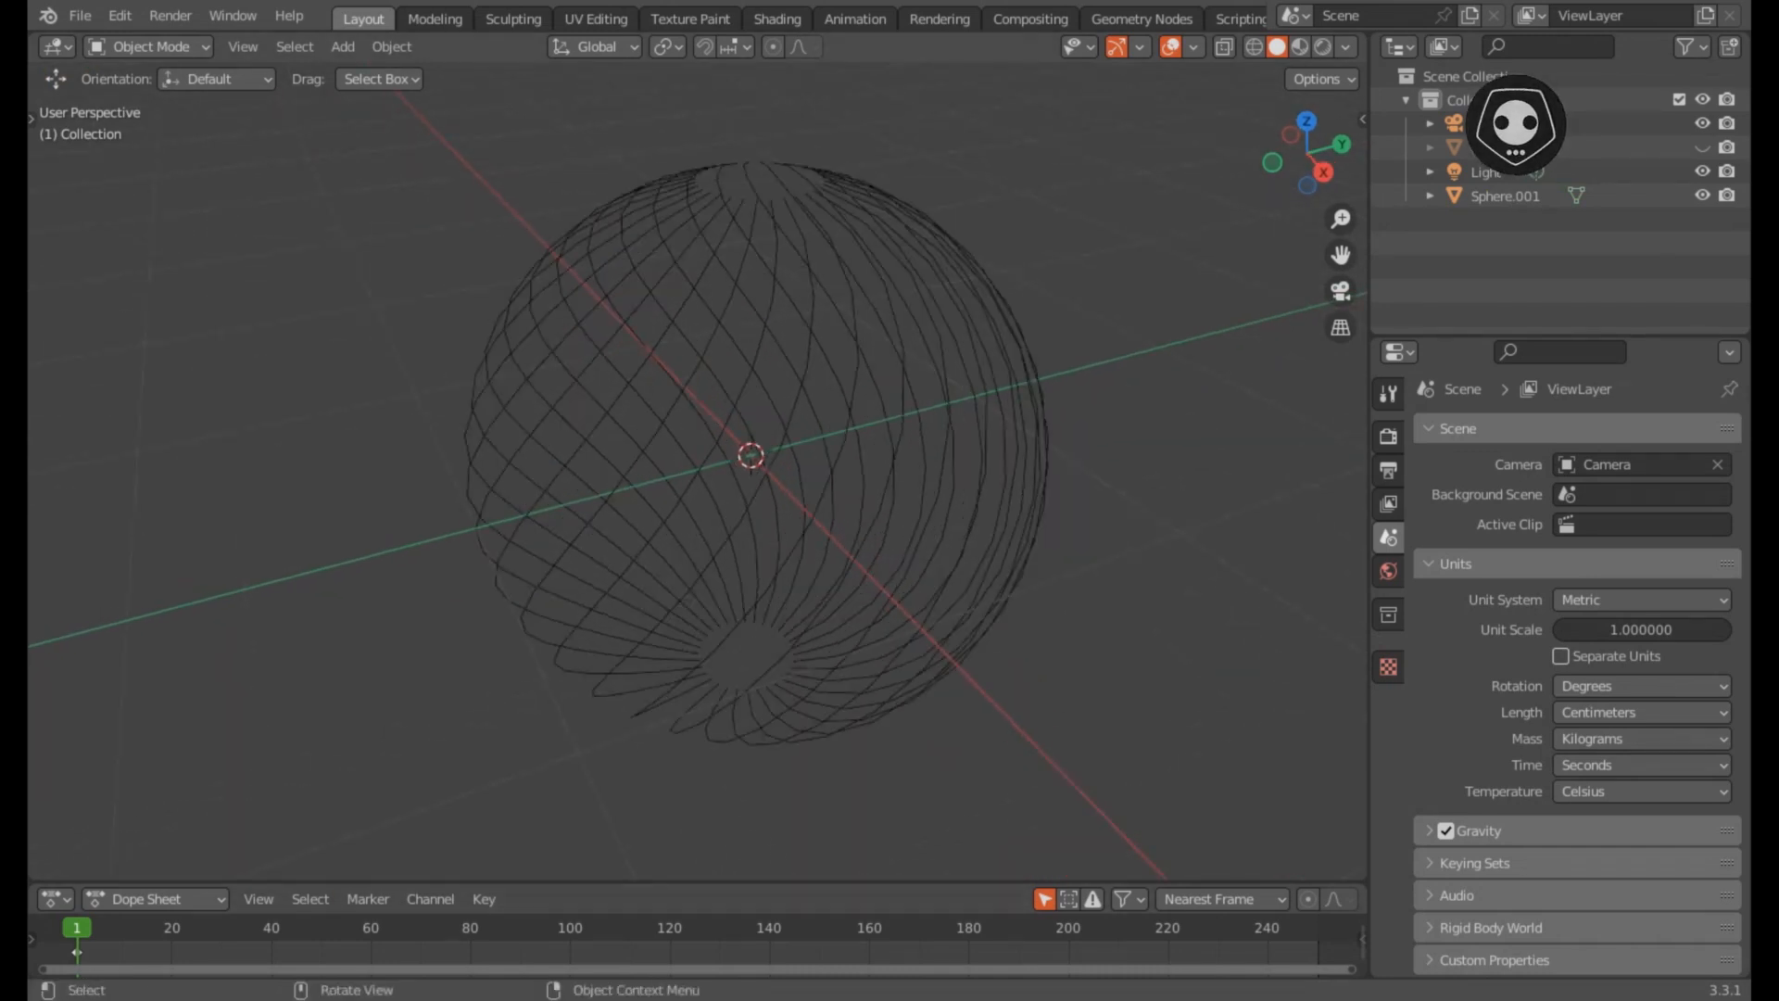
{"action": "left_click", "coordinate": [659, 267]}
{"action": "key", "text": "Tab"}
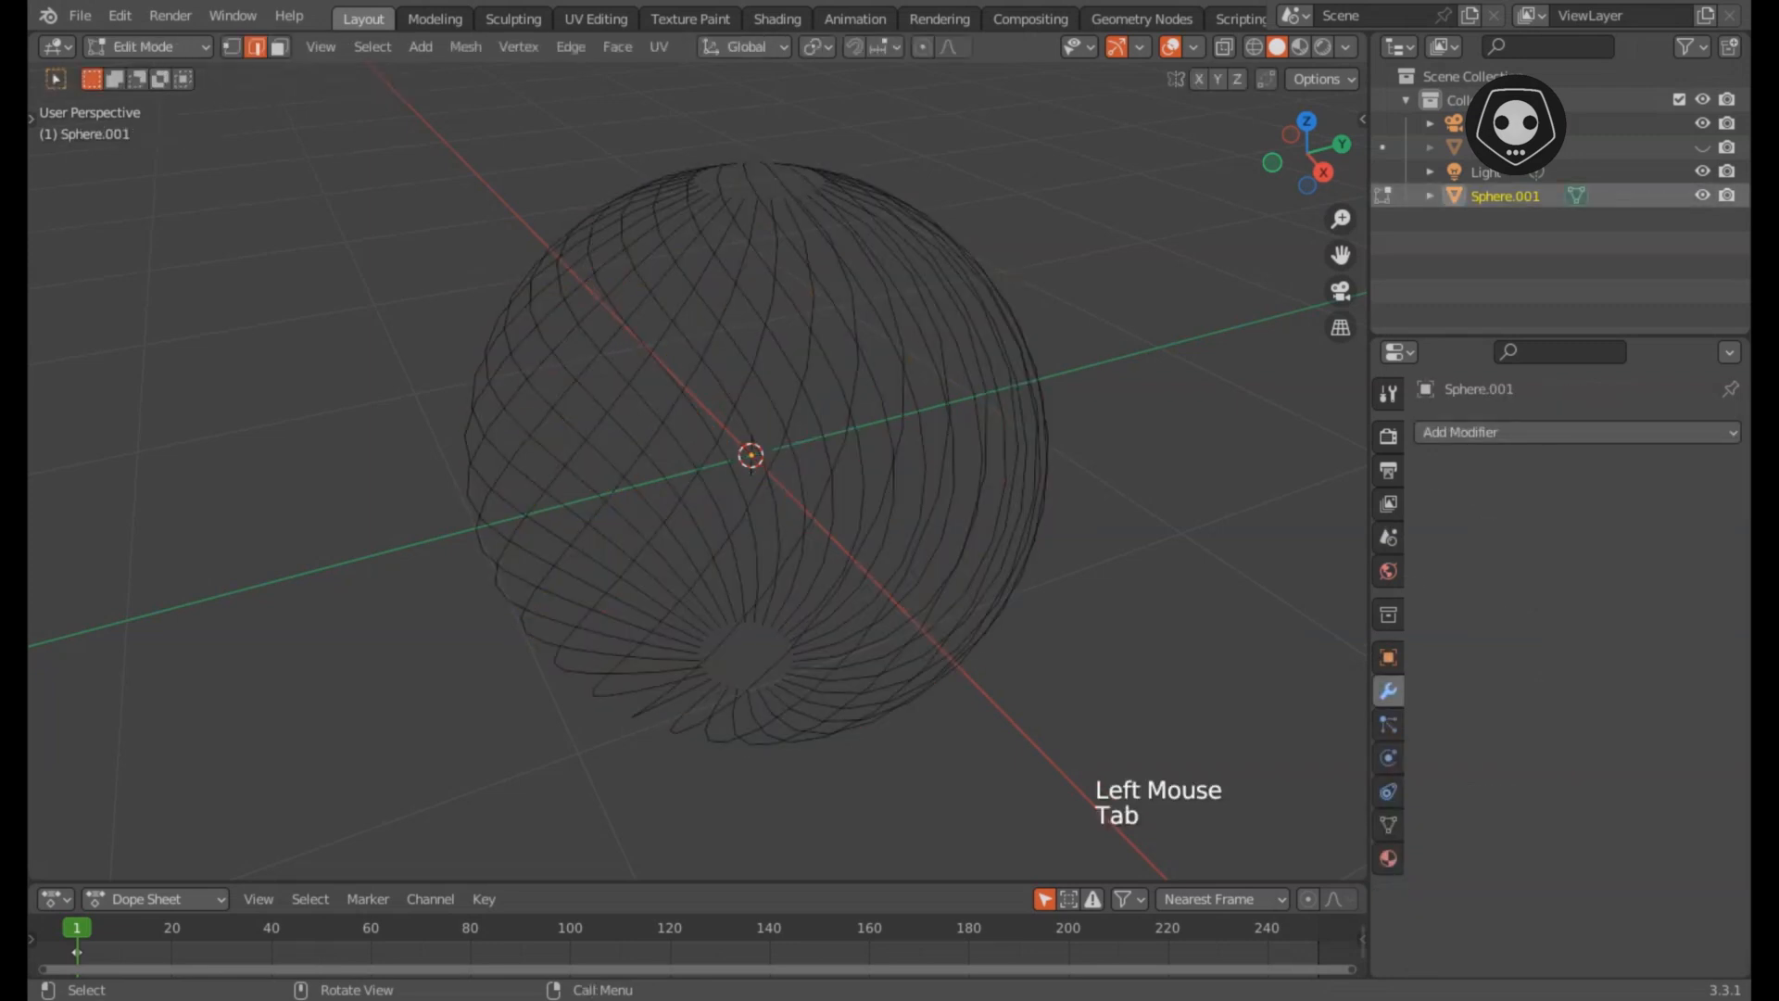
{"action": "scroll", "coordinate": [751, 454], "scroll_direction": "up", "scroll_amount": 1}
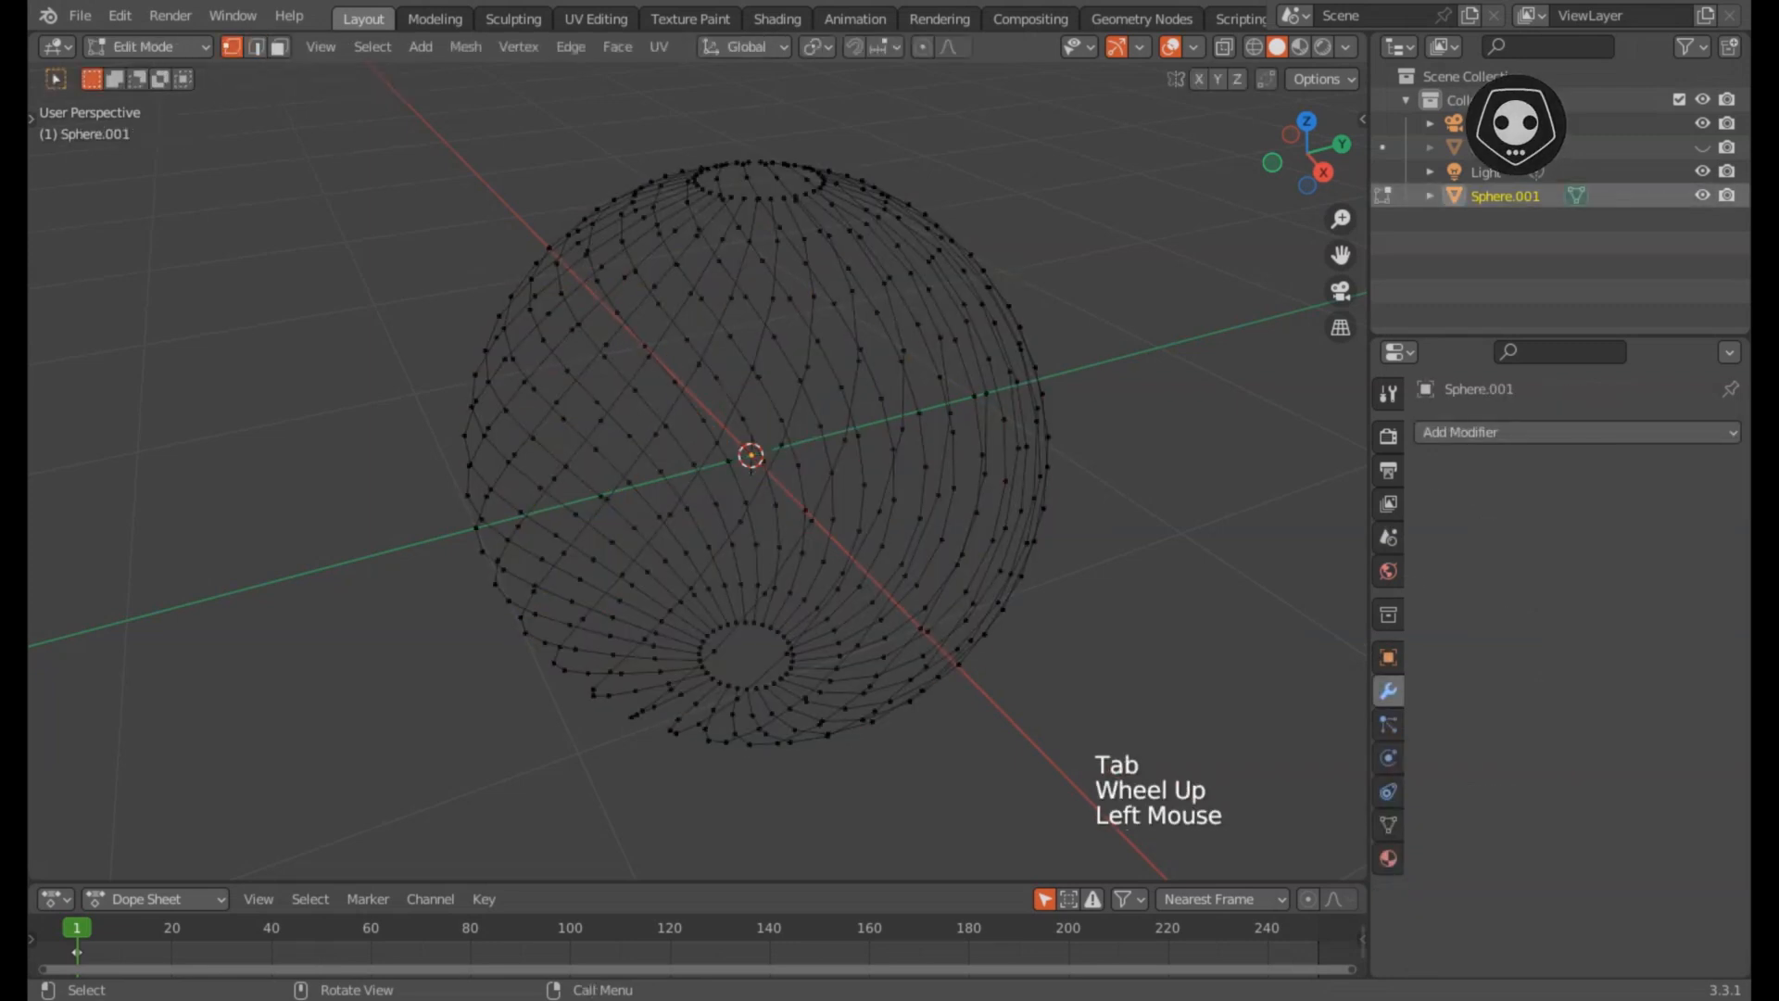
{"action": "key", "text": "Tab"}
{"action": "key", "text": "Tab"}
{"action": "key", "text": "Tab"}
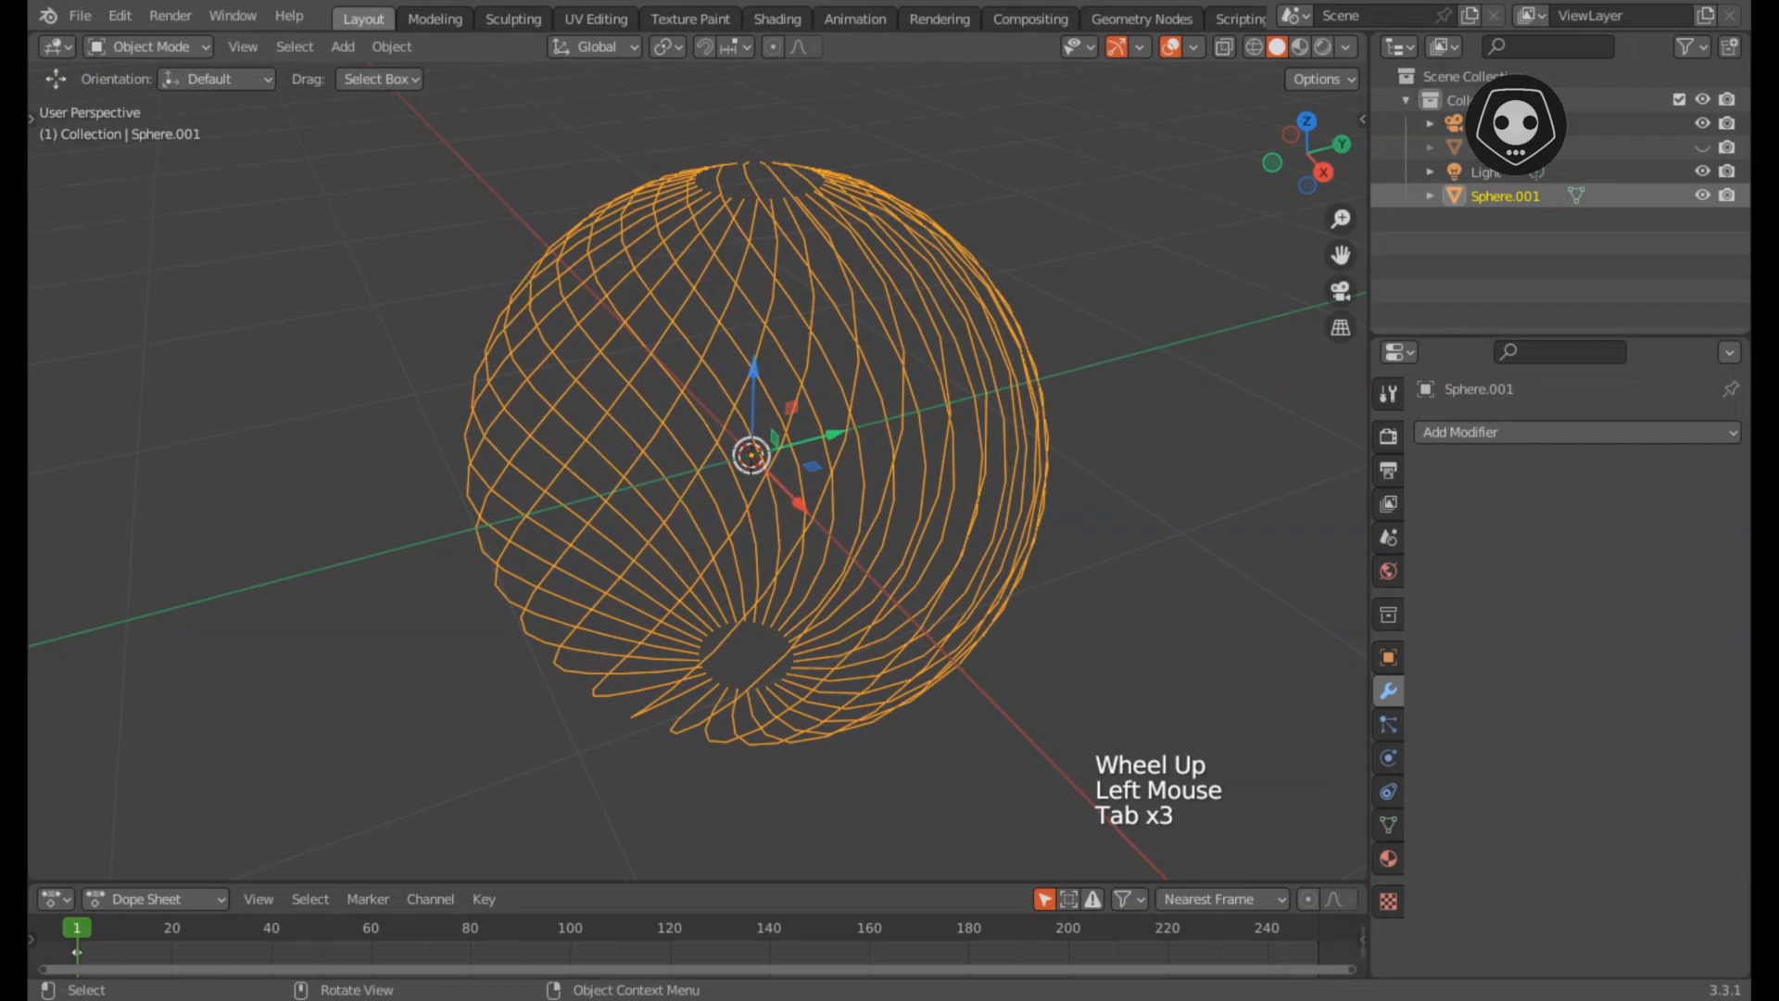
{"action": "right_click", "coordinate": [436, 215]}
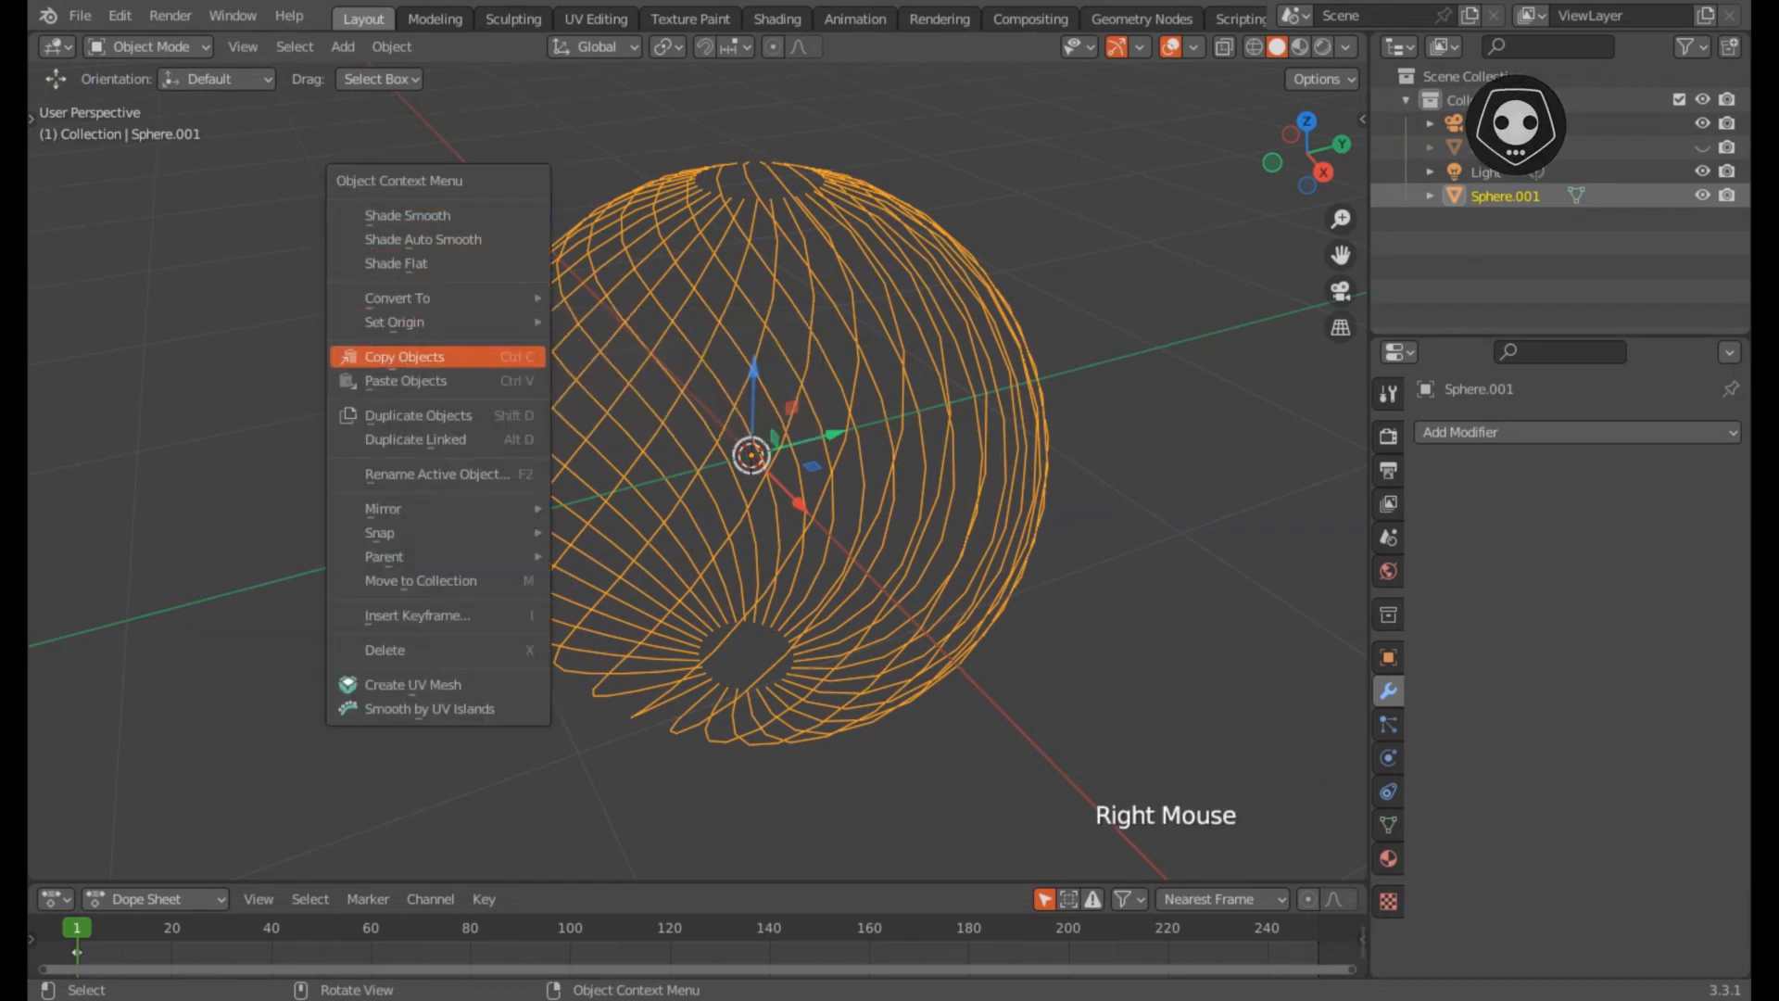
{"action": "mouse_move", "coordinate": [435, 298]}
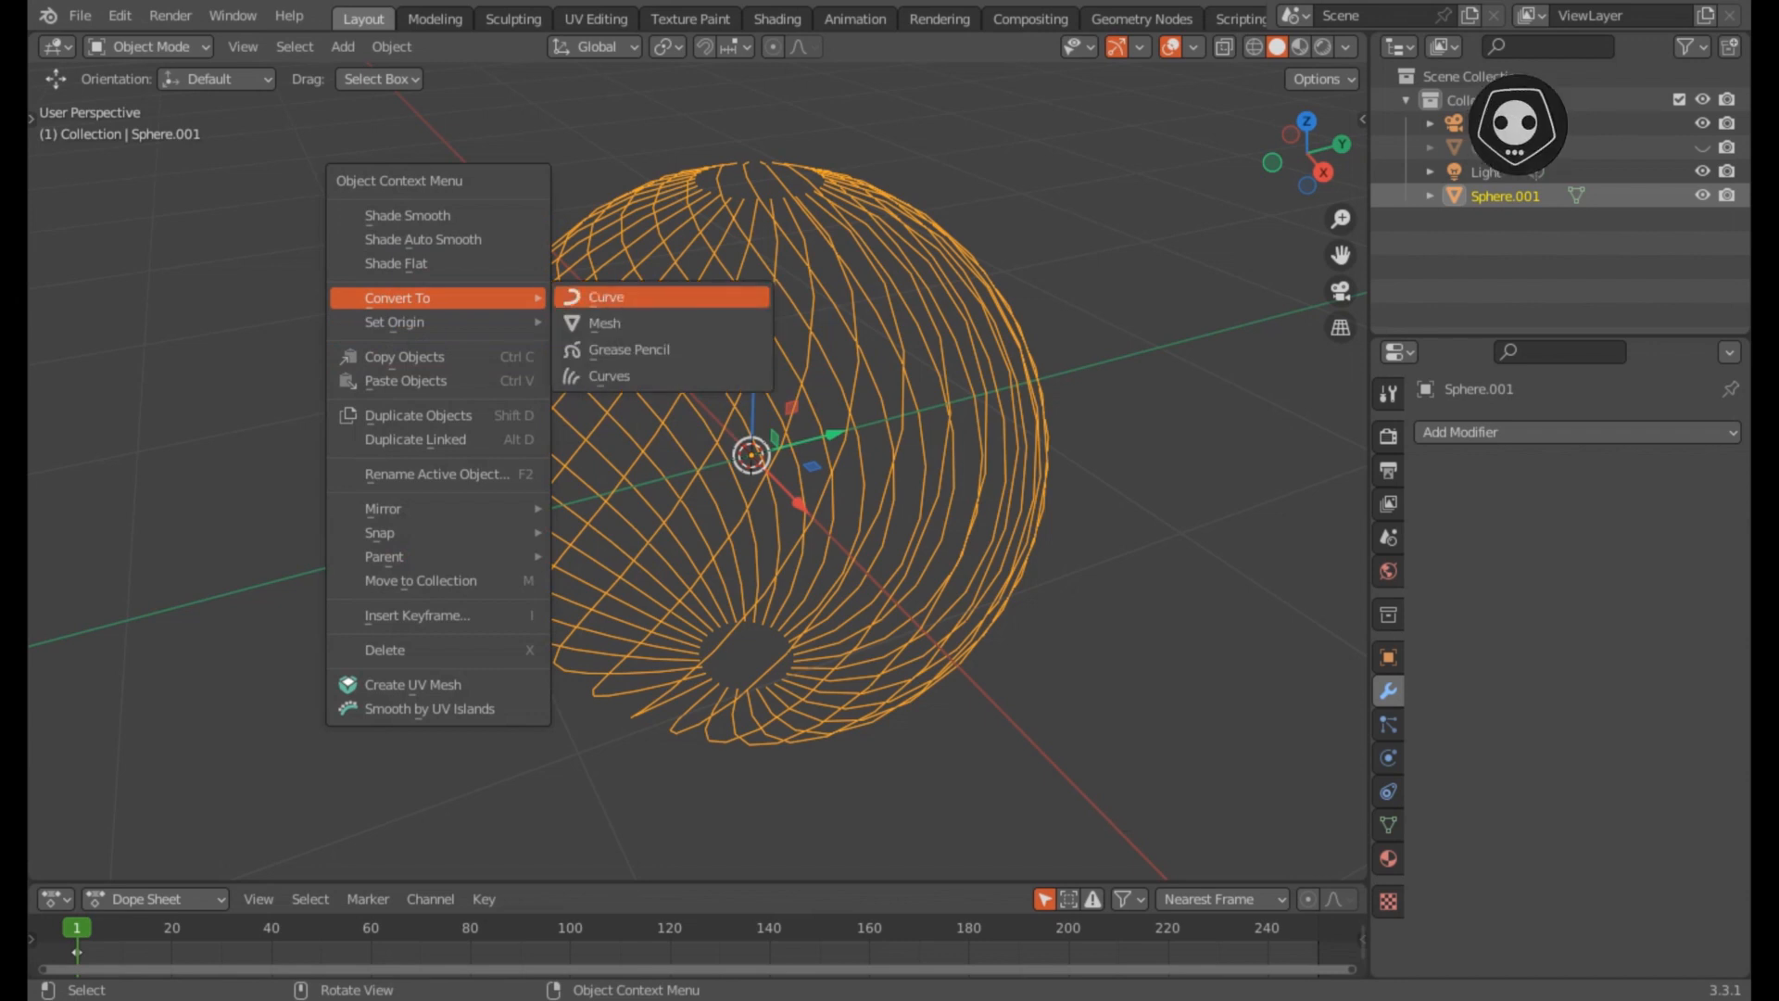
{"action": "left_click", "coordinate": [607, 296]}
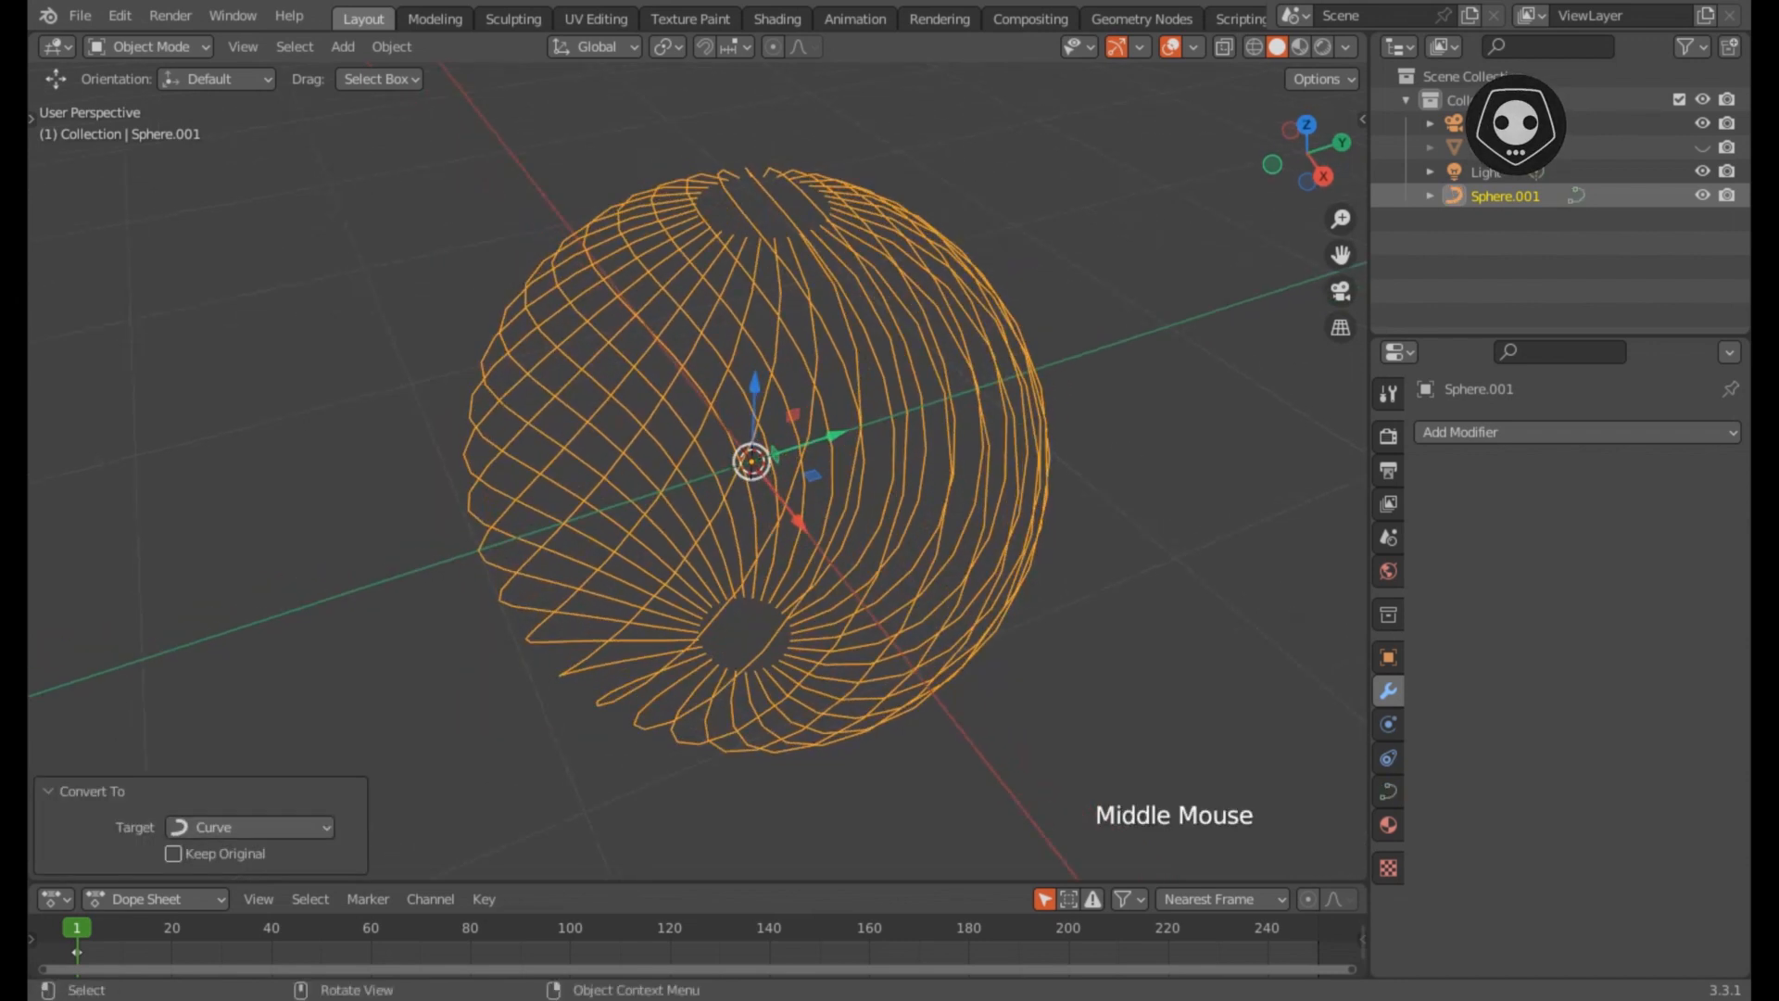
Step: Give the strand curves a Round bevel with a depth of 1 cm
{"action": "scroll", "coordinate": [695, 463], "scroll_direction": "up", "scroll_amount": 1}
{"action": "left_click", "coordinate": [1388, 791]}
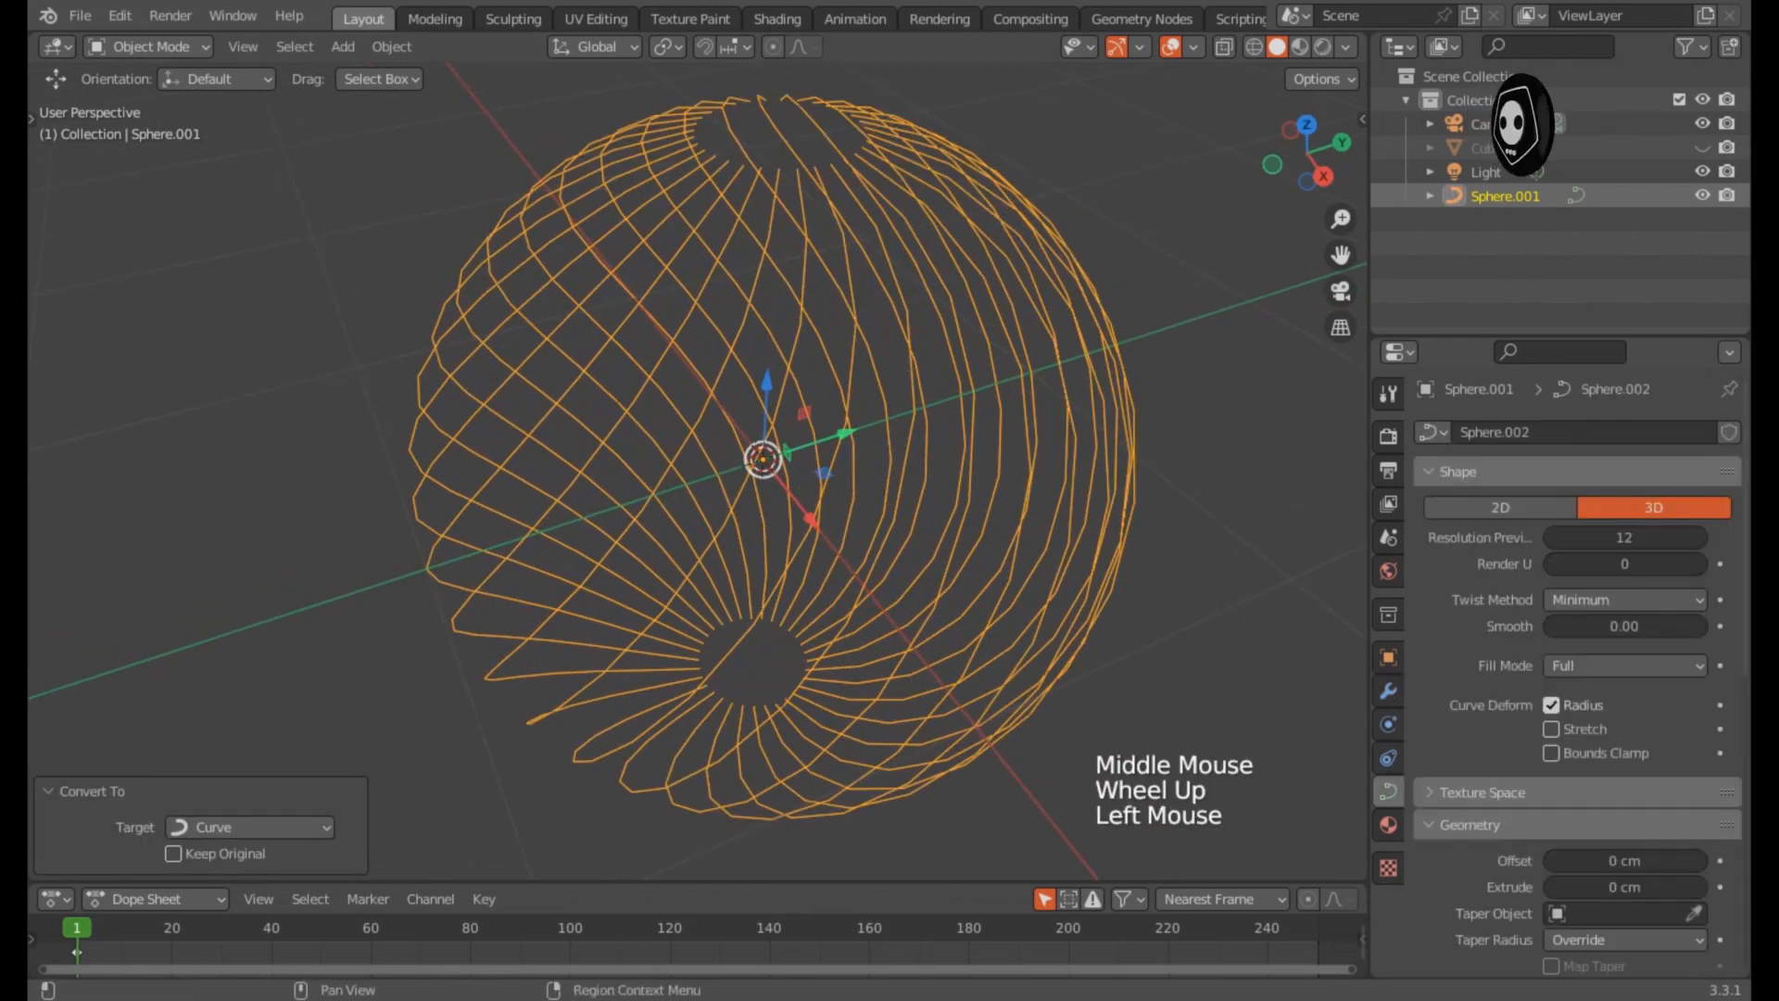
{"action": "scroll", "coordinate": [1576, 667], "scroll_direction": "down", "scroll_amount": 5}
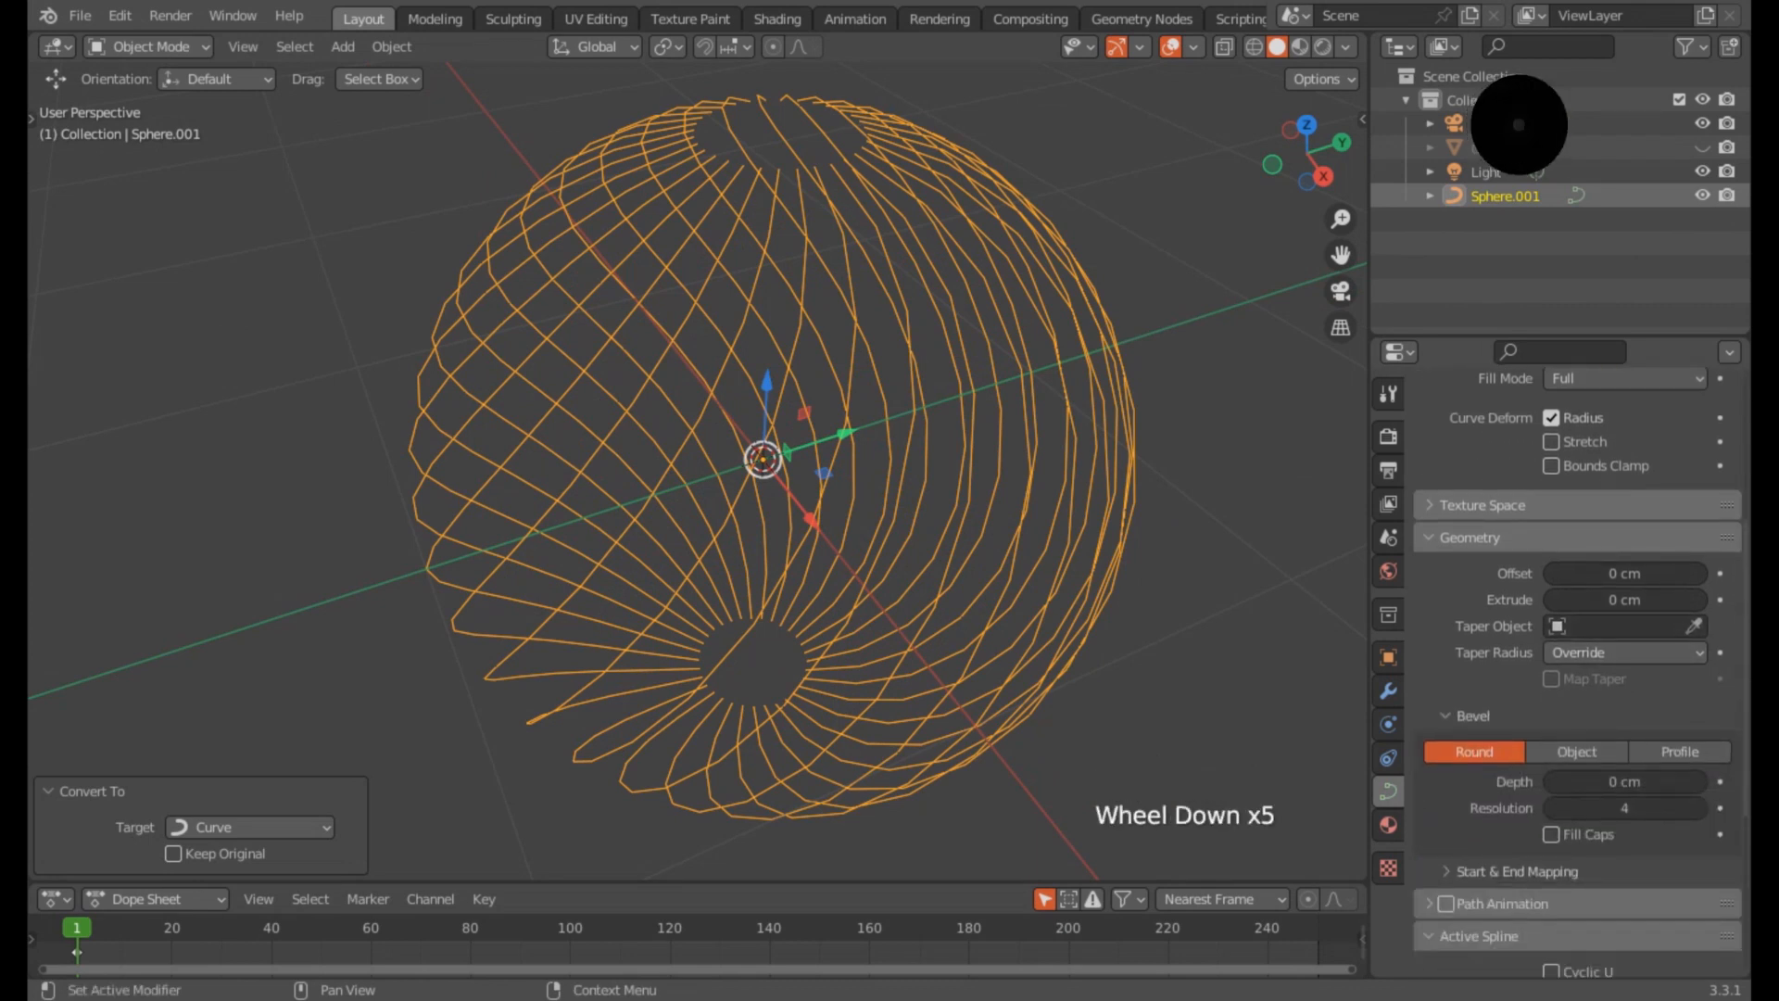
{"action": "scroll", "coordinate": [1576, 668], "scroll_direction": "down", "scroll_amount": 2}
{"action": "left_click", "coordinate": [1577, 656]}
{"action": "left_click", "coordinate": [1475, 657]}
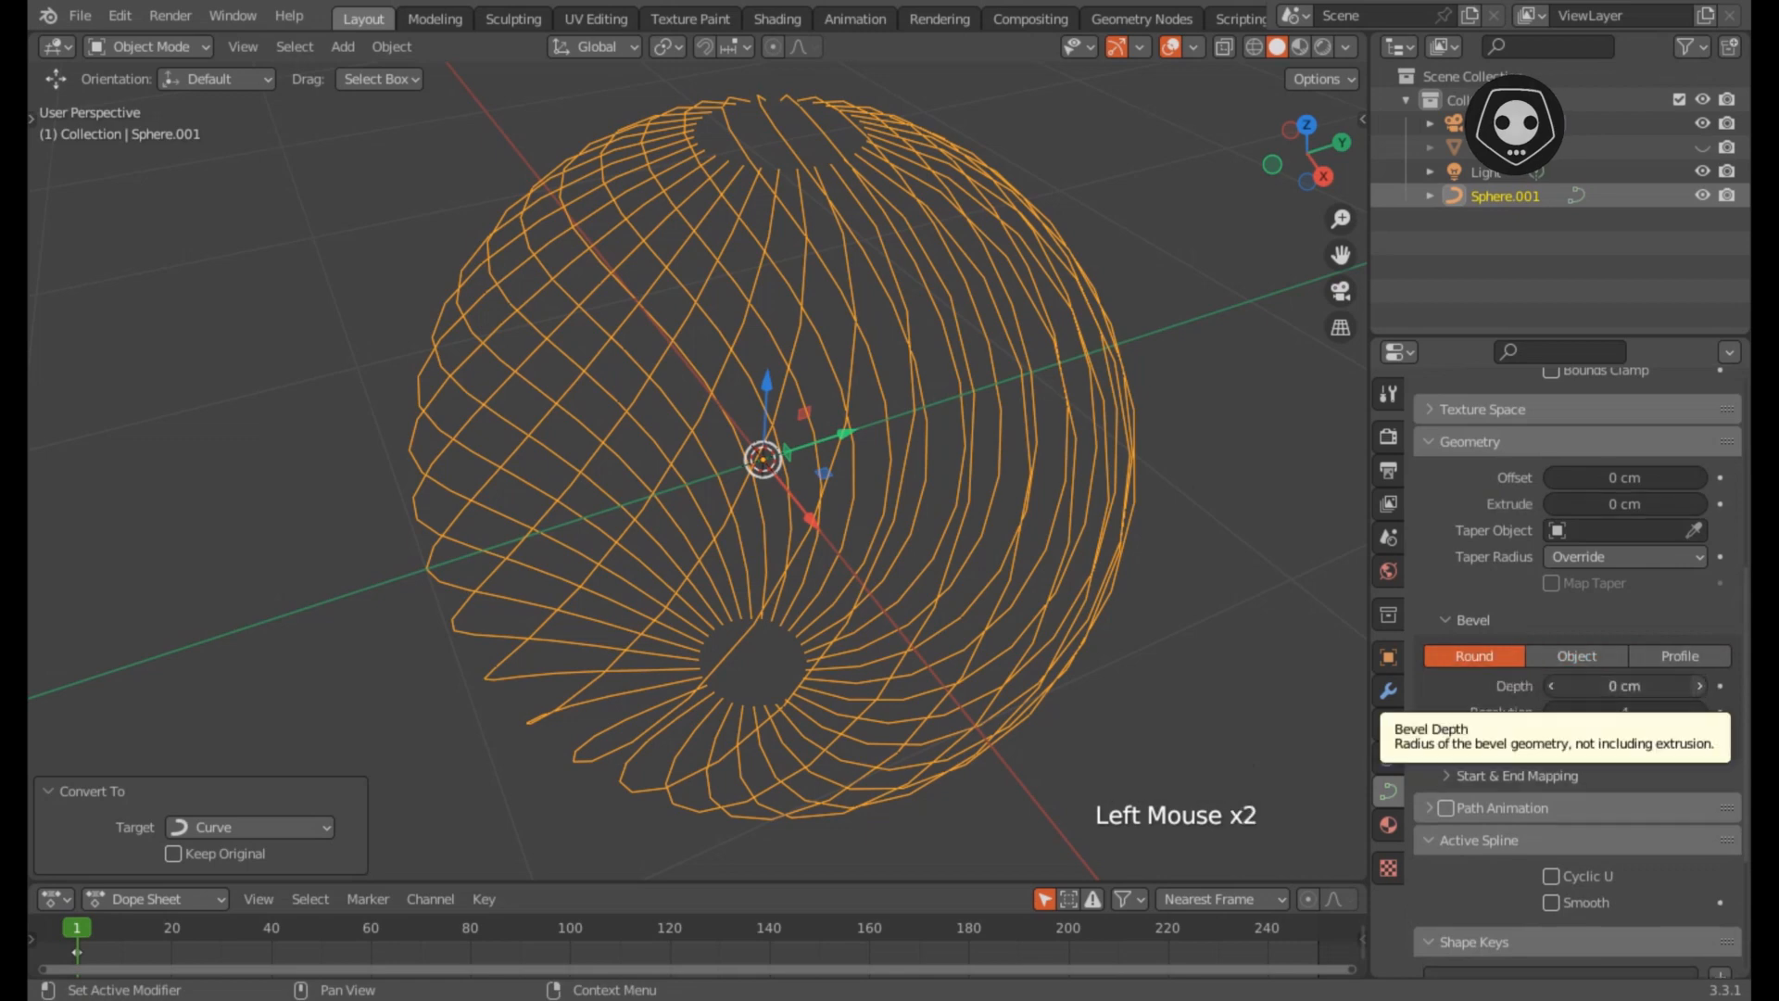
{"action": "left_click", "coordinate": [1700, 686]}
Step: Raise the strand curves' bevel resolution to 8 and check the strands around the top opening
{"action": "middle_click_drag", "start_coordinate": [926, 556], "coordinate": [927, 584], "text": "shift"}
{"action": "scroll", "coordinate": [695, 473], "scroll_direction": "up", "scroll_amount": 3}
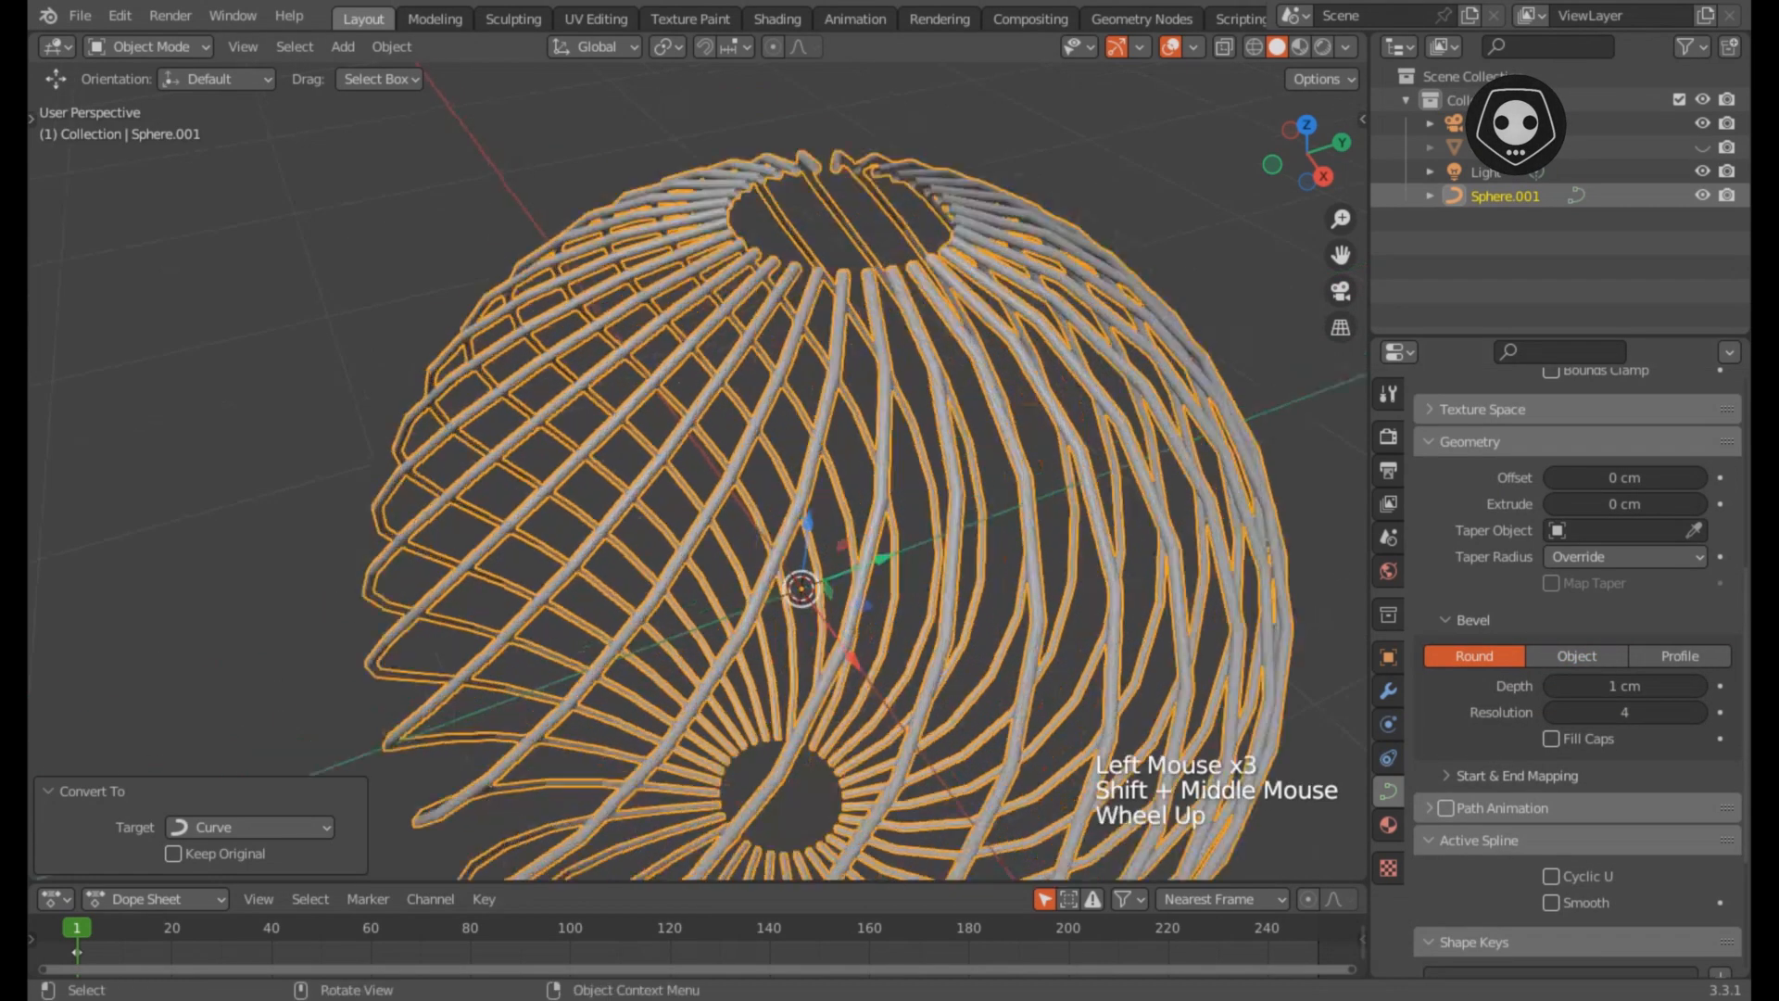
{"action": "middle_click_drag", "start_coordinate": [834, 464], "coordinate": [654, 571], "text": "shift"}
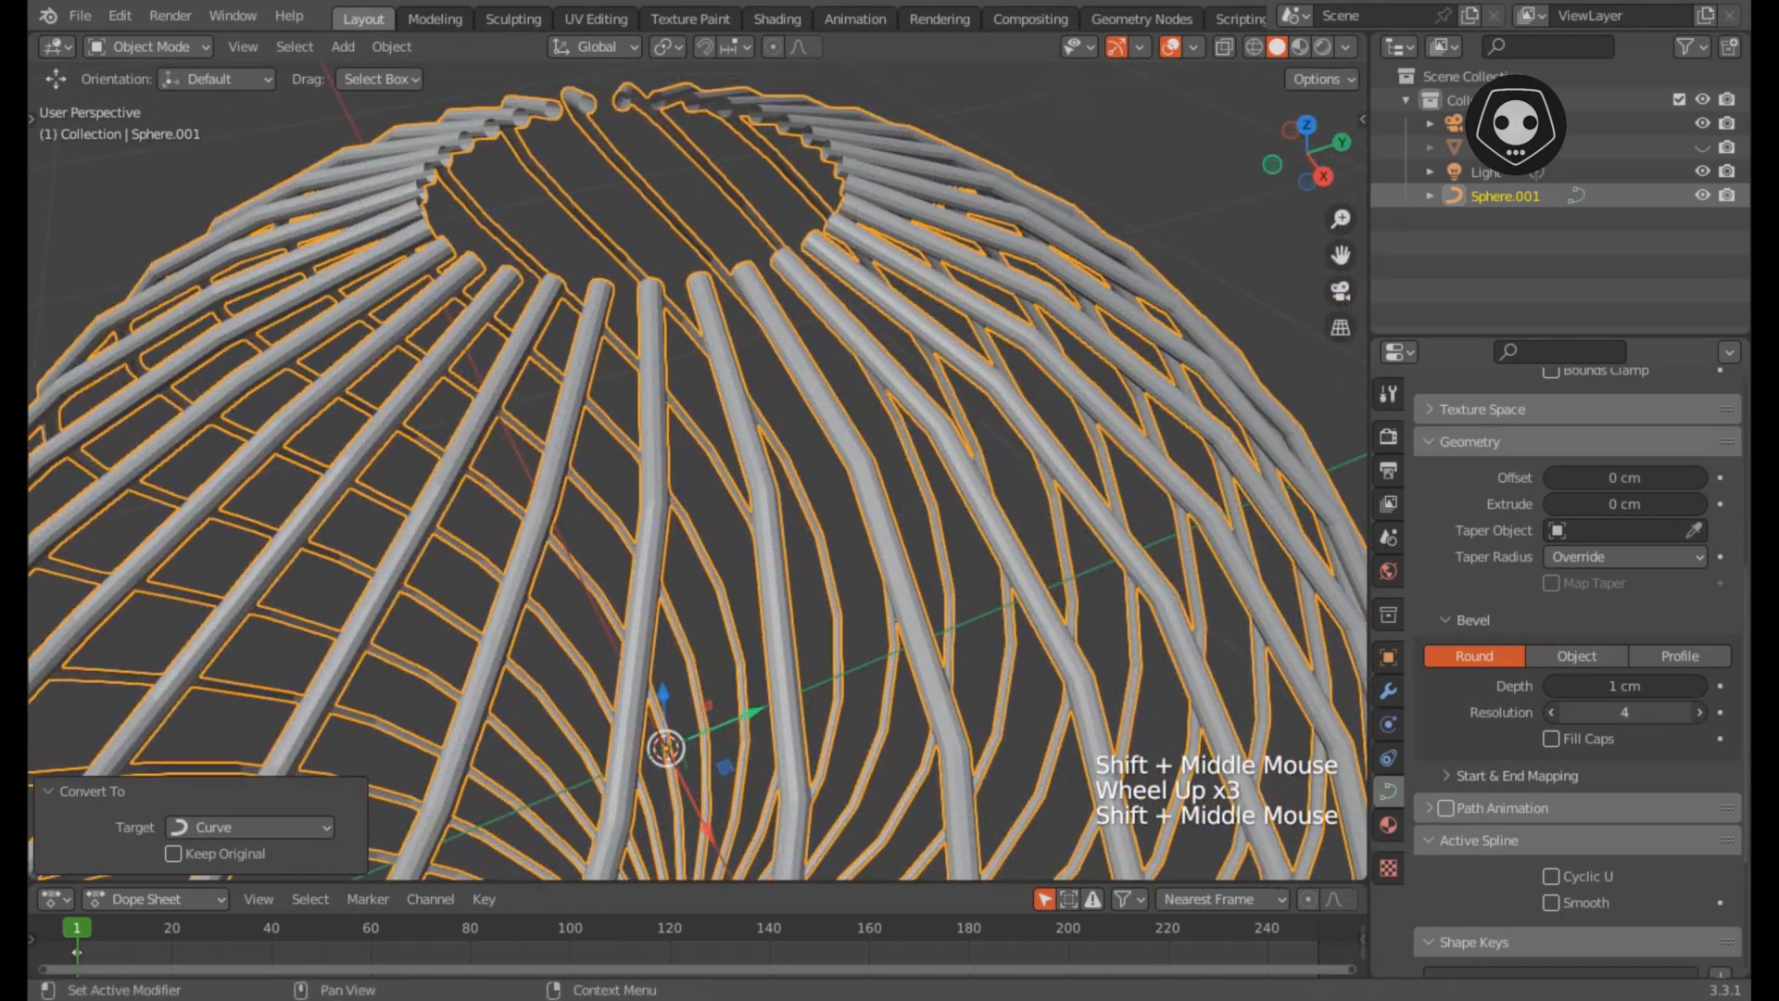
{"action": "left_click_drag", "start_coordinate": [1625, 712], "coordinate": [1659, 712]}
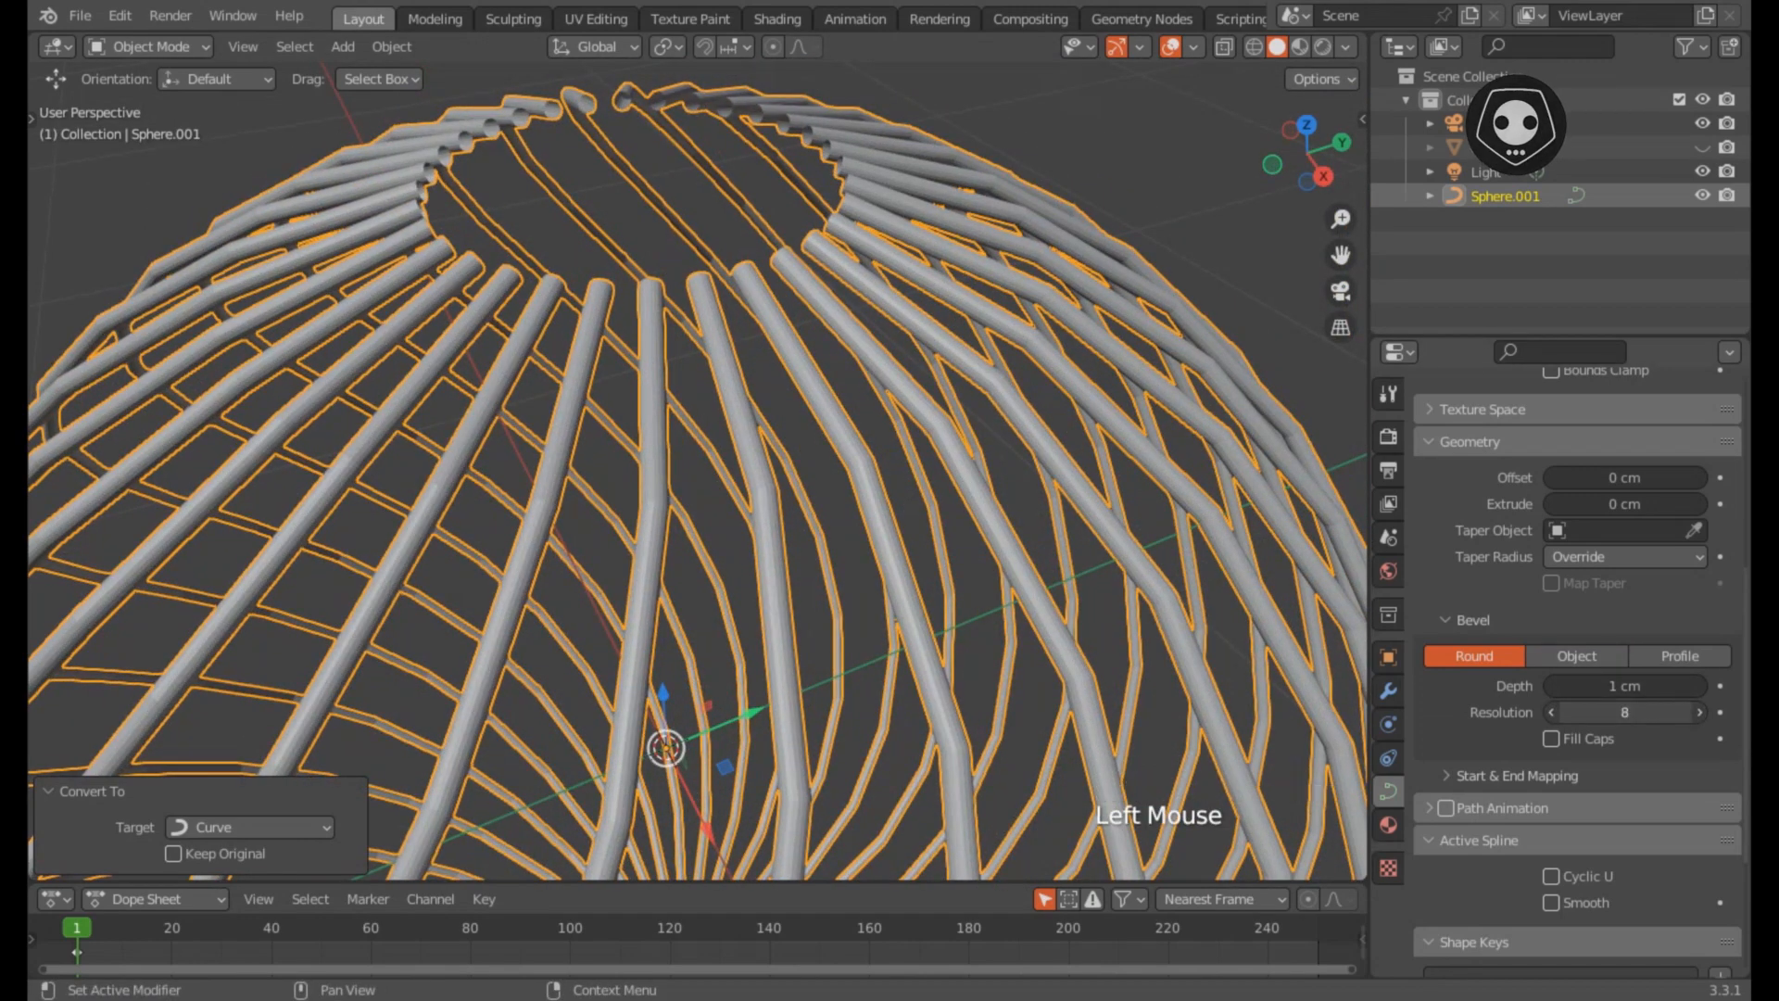
{"action": "middle_click_drag", "start_coordinate": [695, 464], "coordinate": [718, 514]}
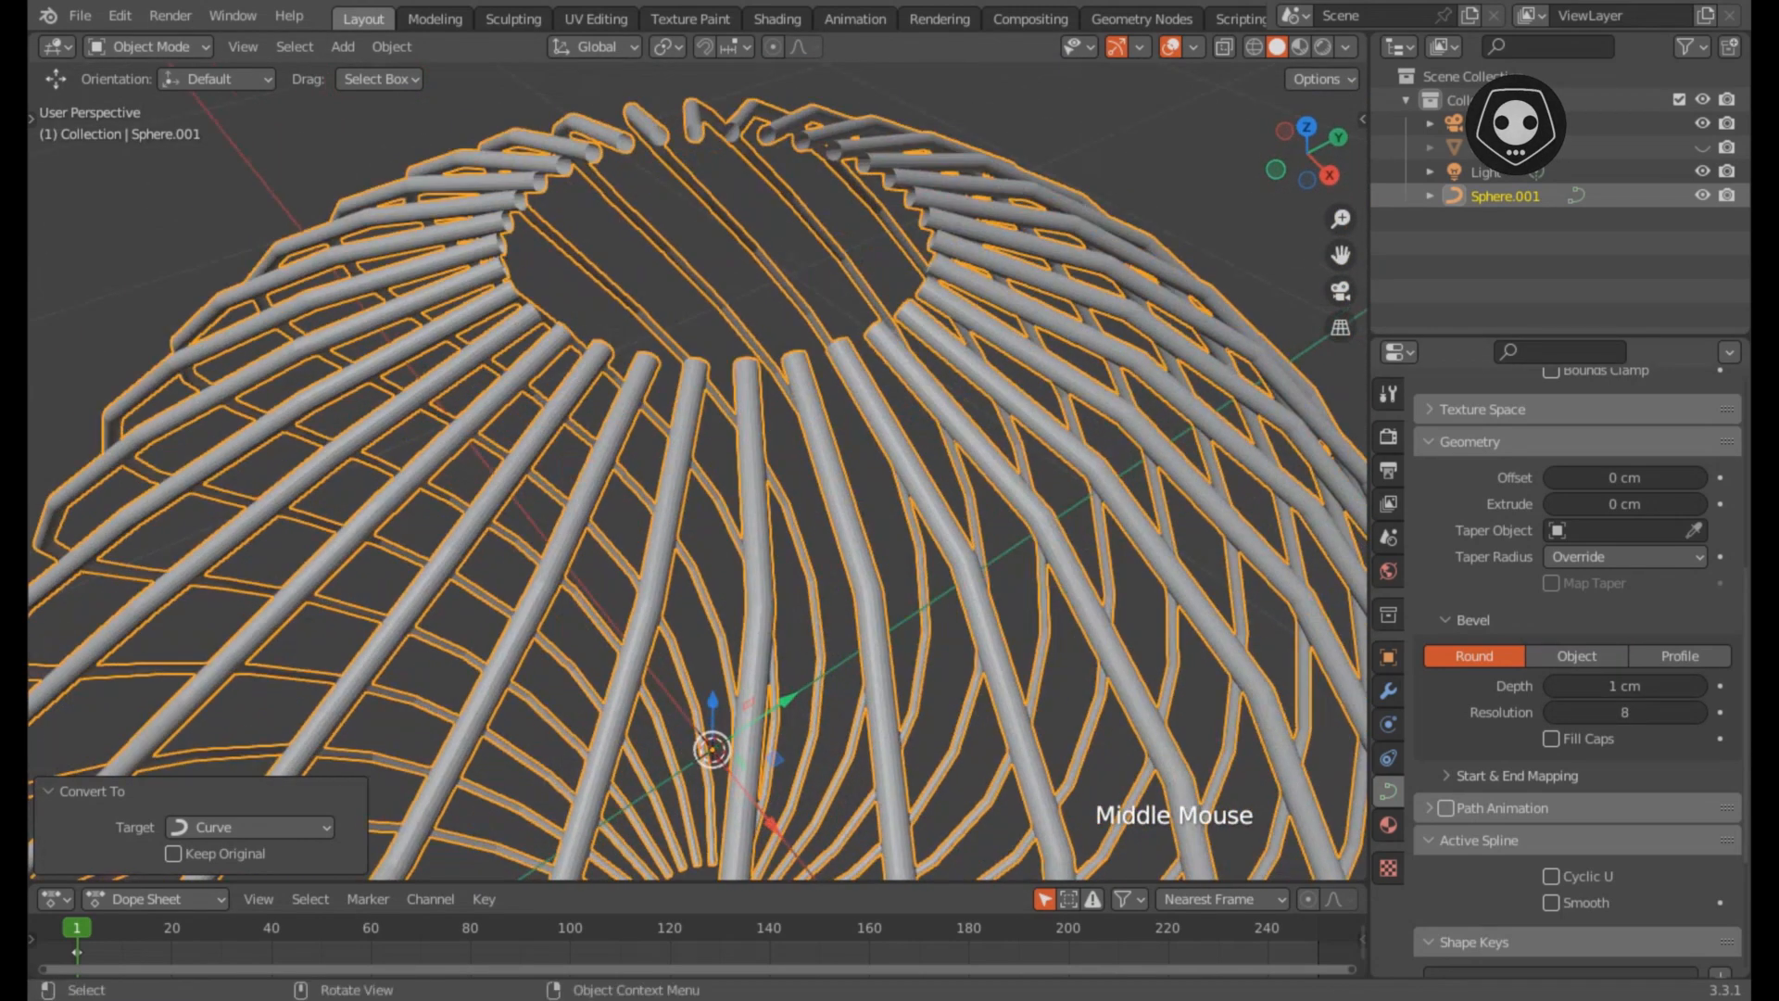
Step: Turn on Fill Caps for the strand curves' bevel and inspect the sphere from top to bottom
{"action": "left_click", "coordinate": [1552, 739]}
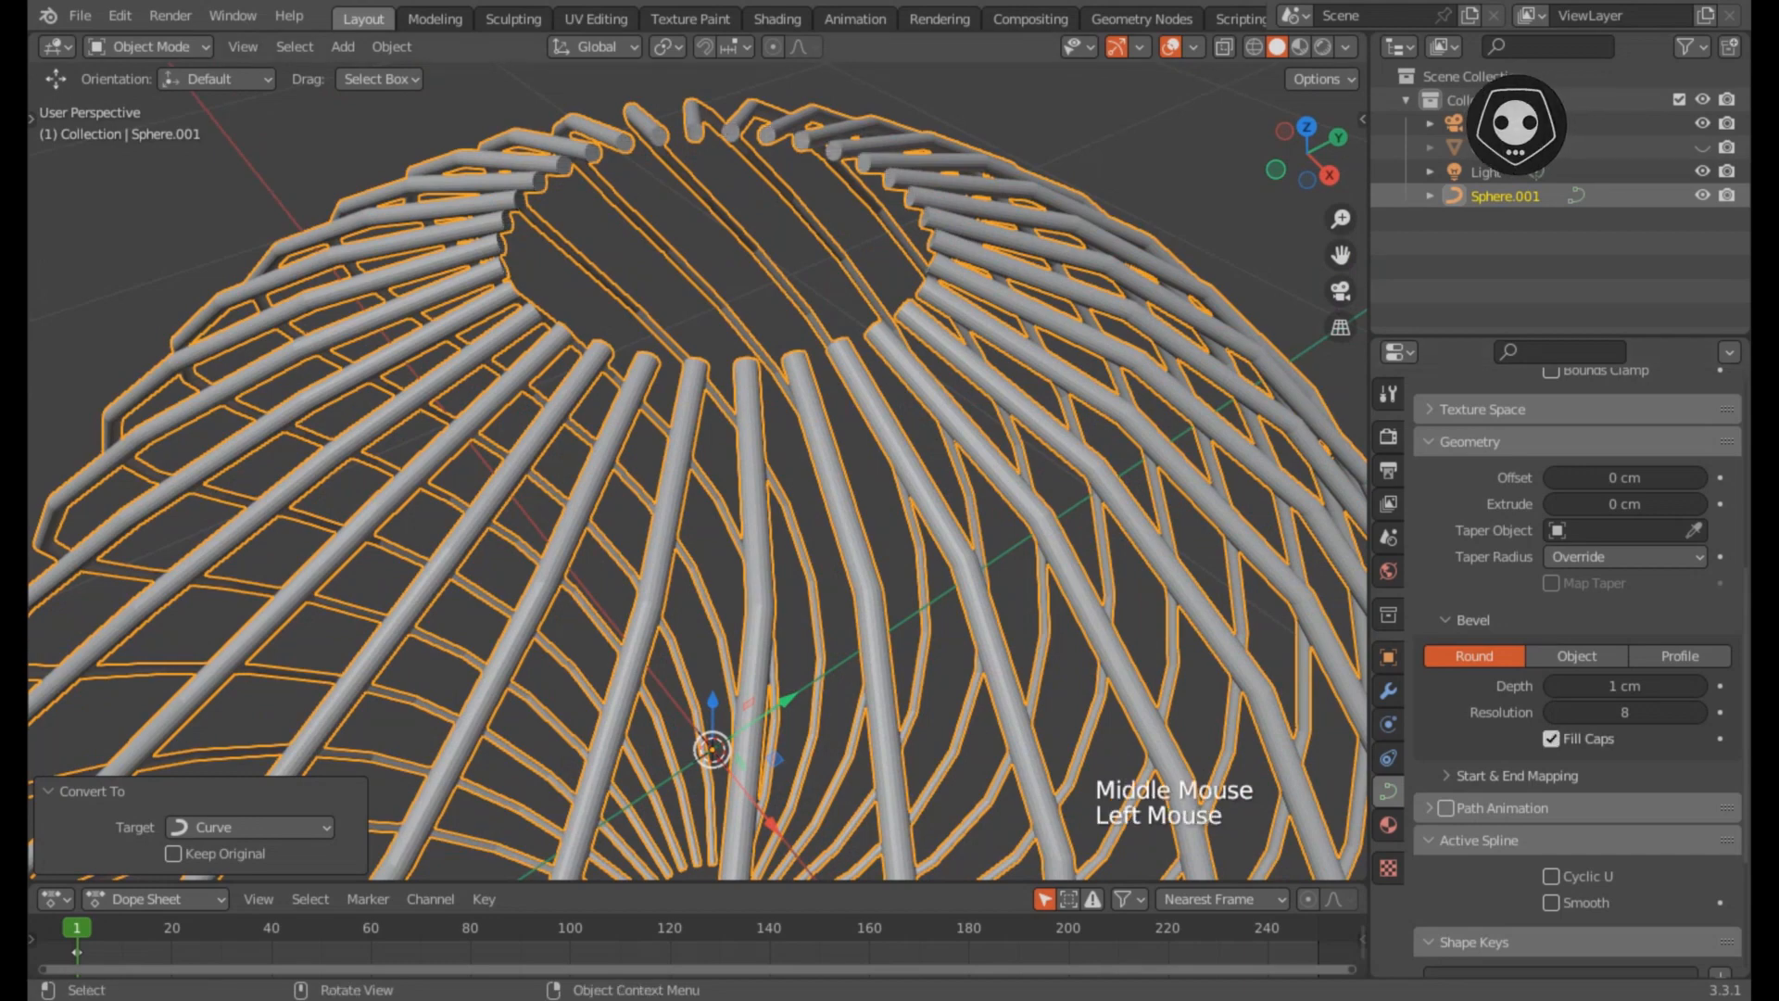
{"action": "scroll", "coordinate": [695, 463], "scroll_direction": "up", "scroll_amount": 1}
{"action": "mouse_move", "coordinate": [696, 464]}
{"action": "middle_mouse_down"}
{"action": "mouse_move", "coordinate": [742, 427]}
{"action": "mouse_move", "coordinate": [714, 454]}
{"action": "middle_mouse_up"}
{"action": "scroll", "coordinate": [695, 464], "scroll_direction": "down", "scroll_amount": 2}
{"action": "scroll", "coordinate": [705, 463], "scroll_direction": "down", "scroll_amount": 2}
{"action": "middle_click_drag", "start_coordinate": [704, 602], "coordinate": [696, 428], "text": "shift"}
{"action": "scroll", "coordinate": [697, 428], "scroll_direction": "up", "scroll_amount": 3}
{"action": "scroll", "coordinate": [697, 429], "scroll_direction": "down", "scroll_amount": 1}
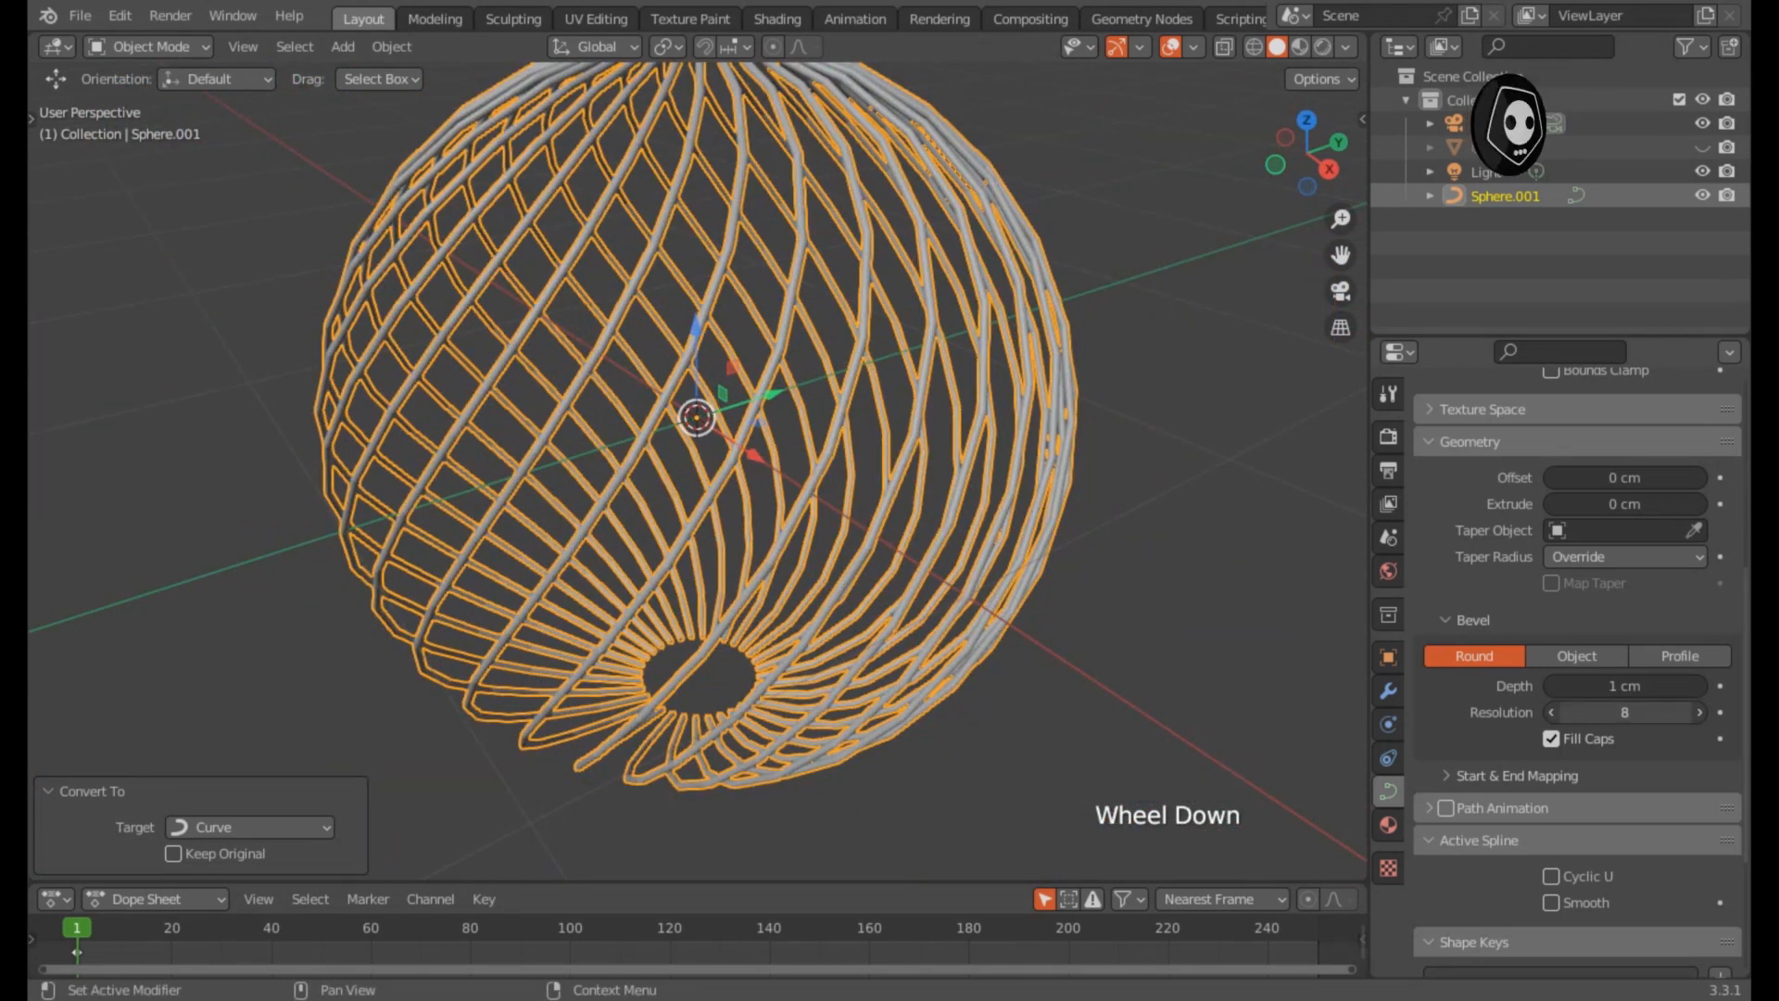
Step: Set the strand curves' bevel resolution to 6 and shade the strands smooth
{"action": "middle_click_drag", "start_coordinate": [797, 389], "coordinate": [844, 650]}
{"action": "scroll", "coordinate": [797, 454], "scroll_direction": "up", "scroll_amount": 1}
{"action": "scroll", "coordinate": [843, 651], "scroll_direction": "up", "scroll_amount": 2}
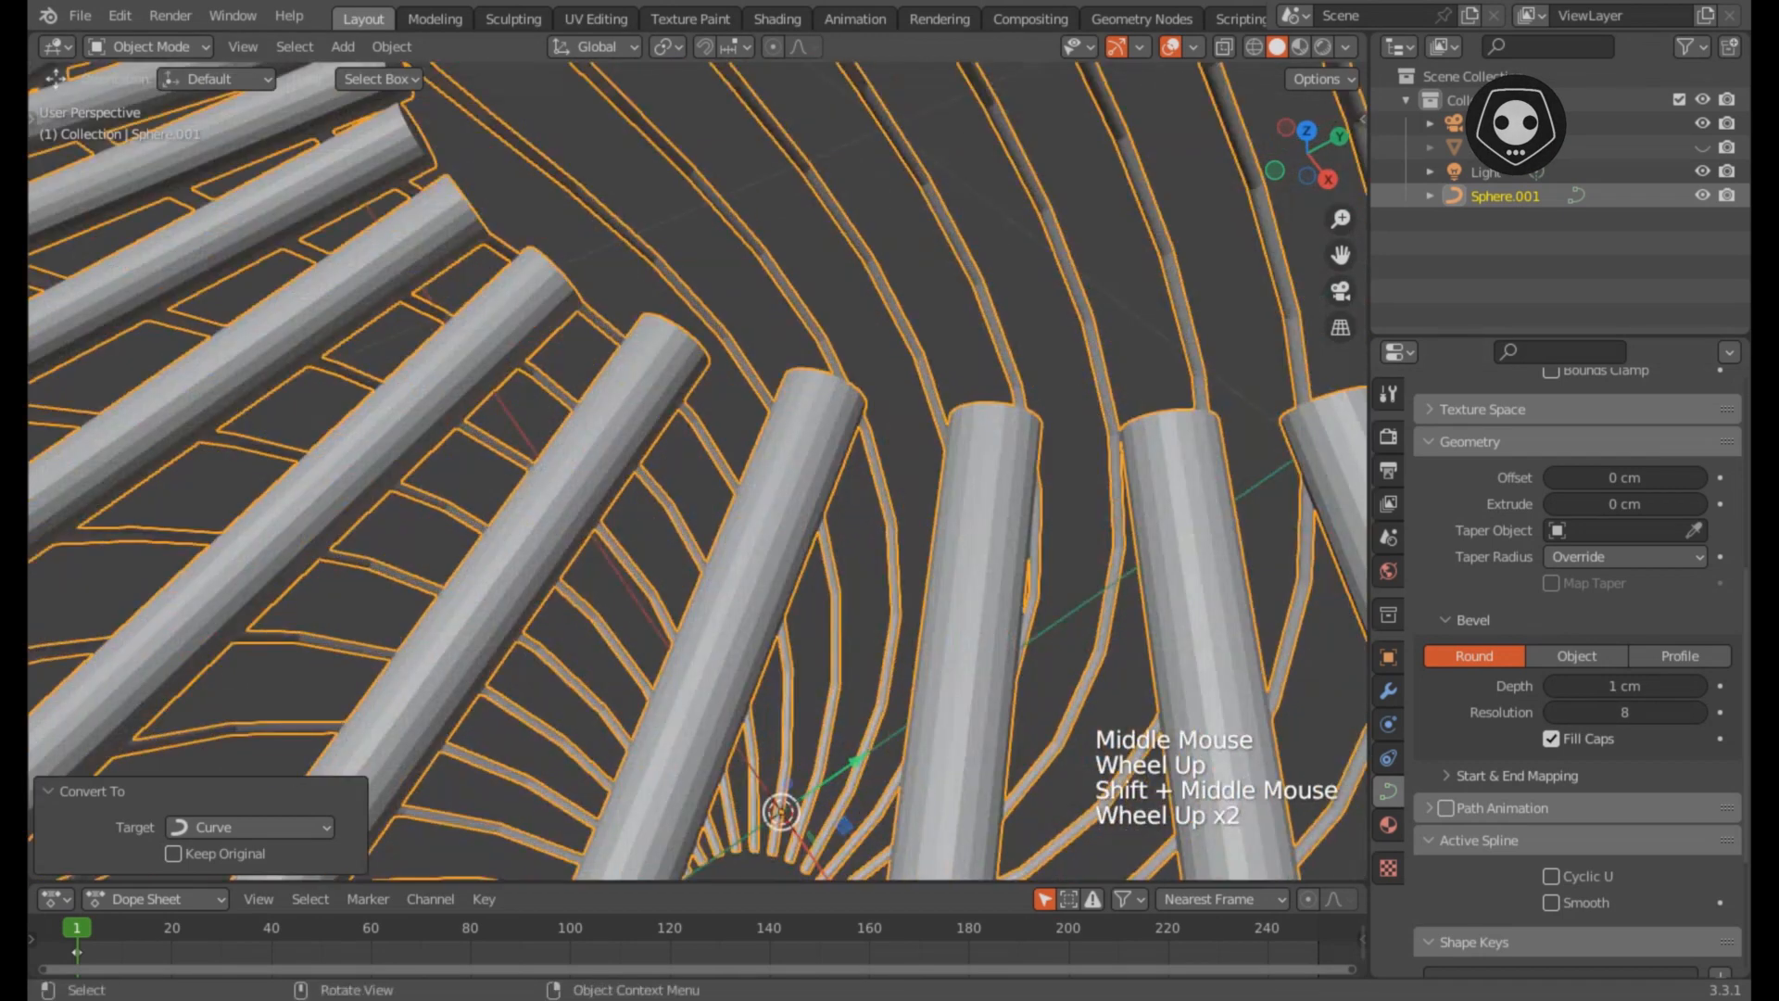
{"action": "left_click", "coordinate": [1625, 712]}
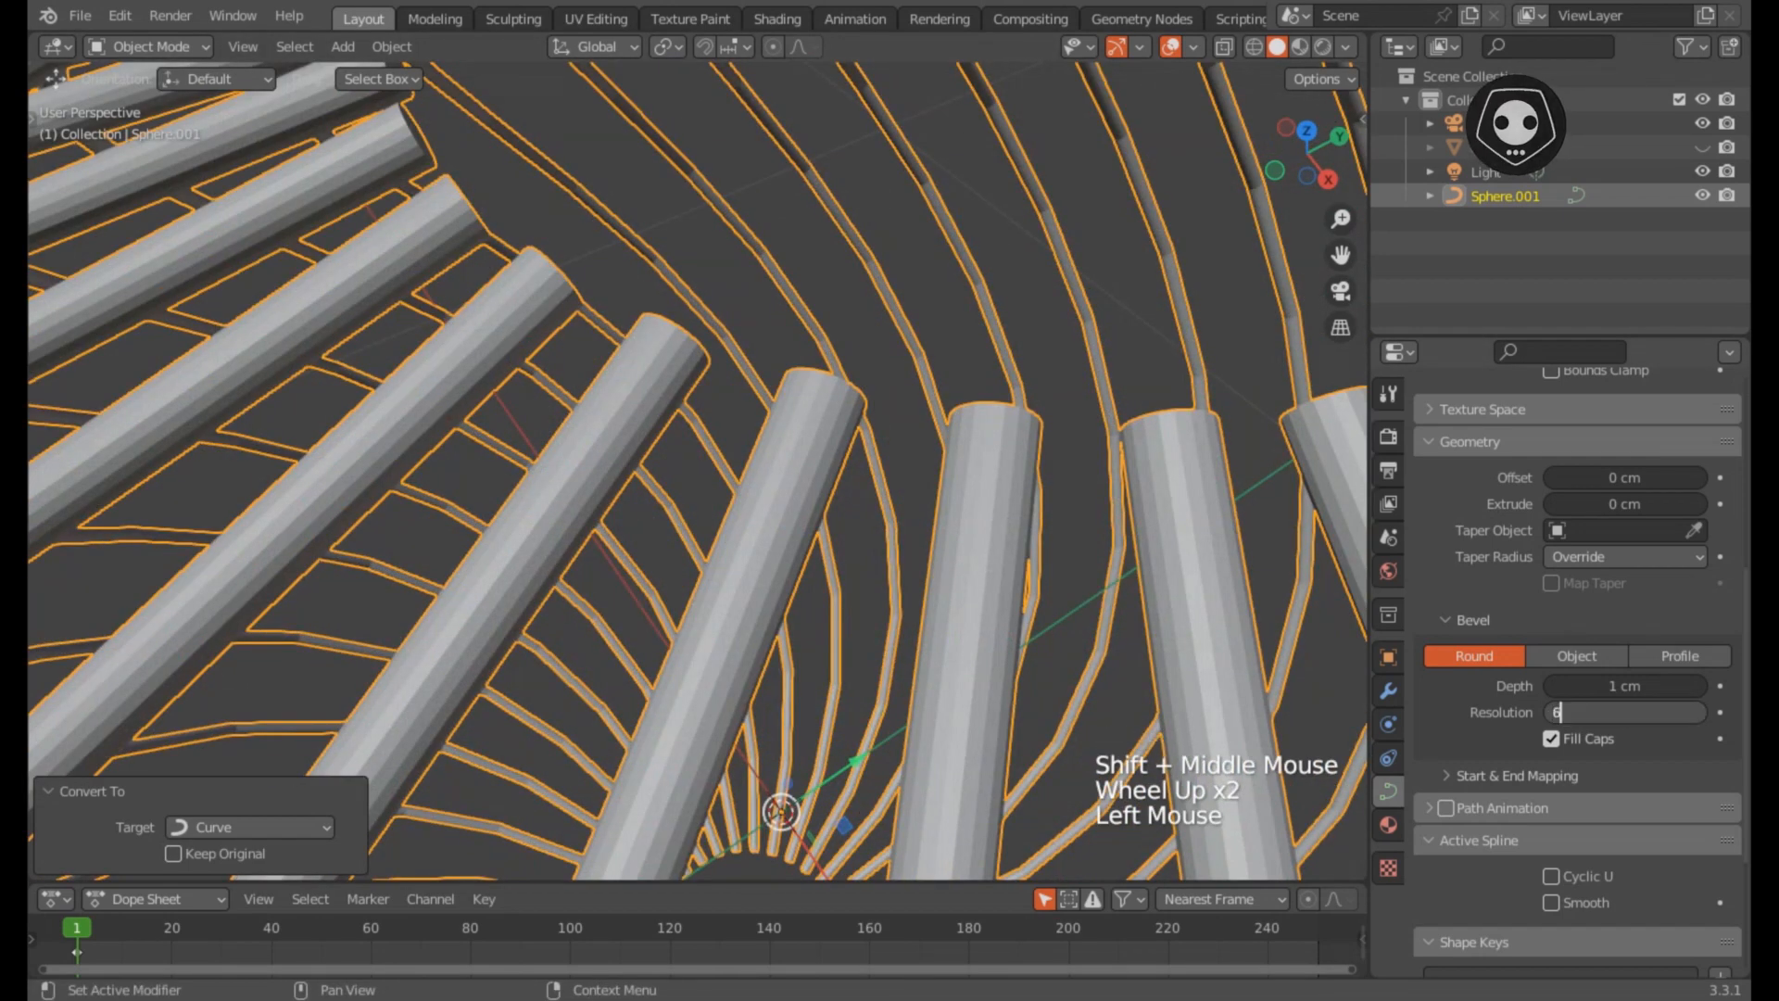
{"action": "key", "text": "Return"}
{"action": "right_click", "coordinate": [542, 148]}
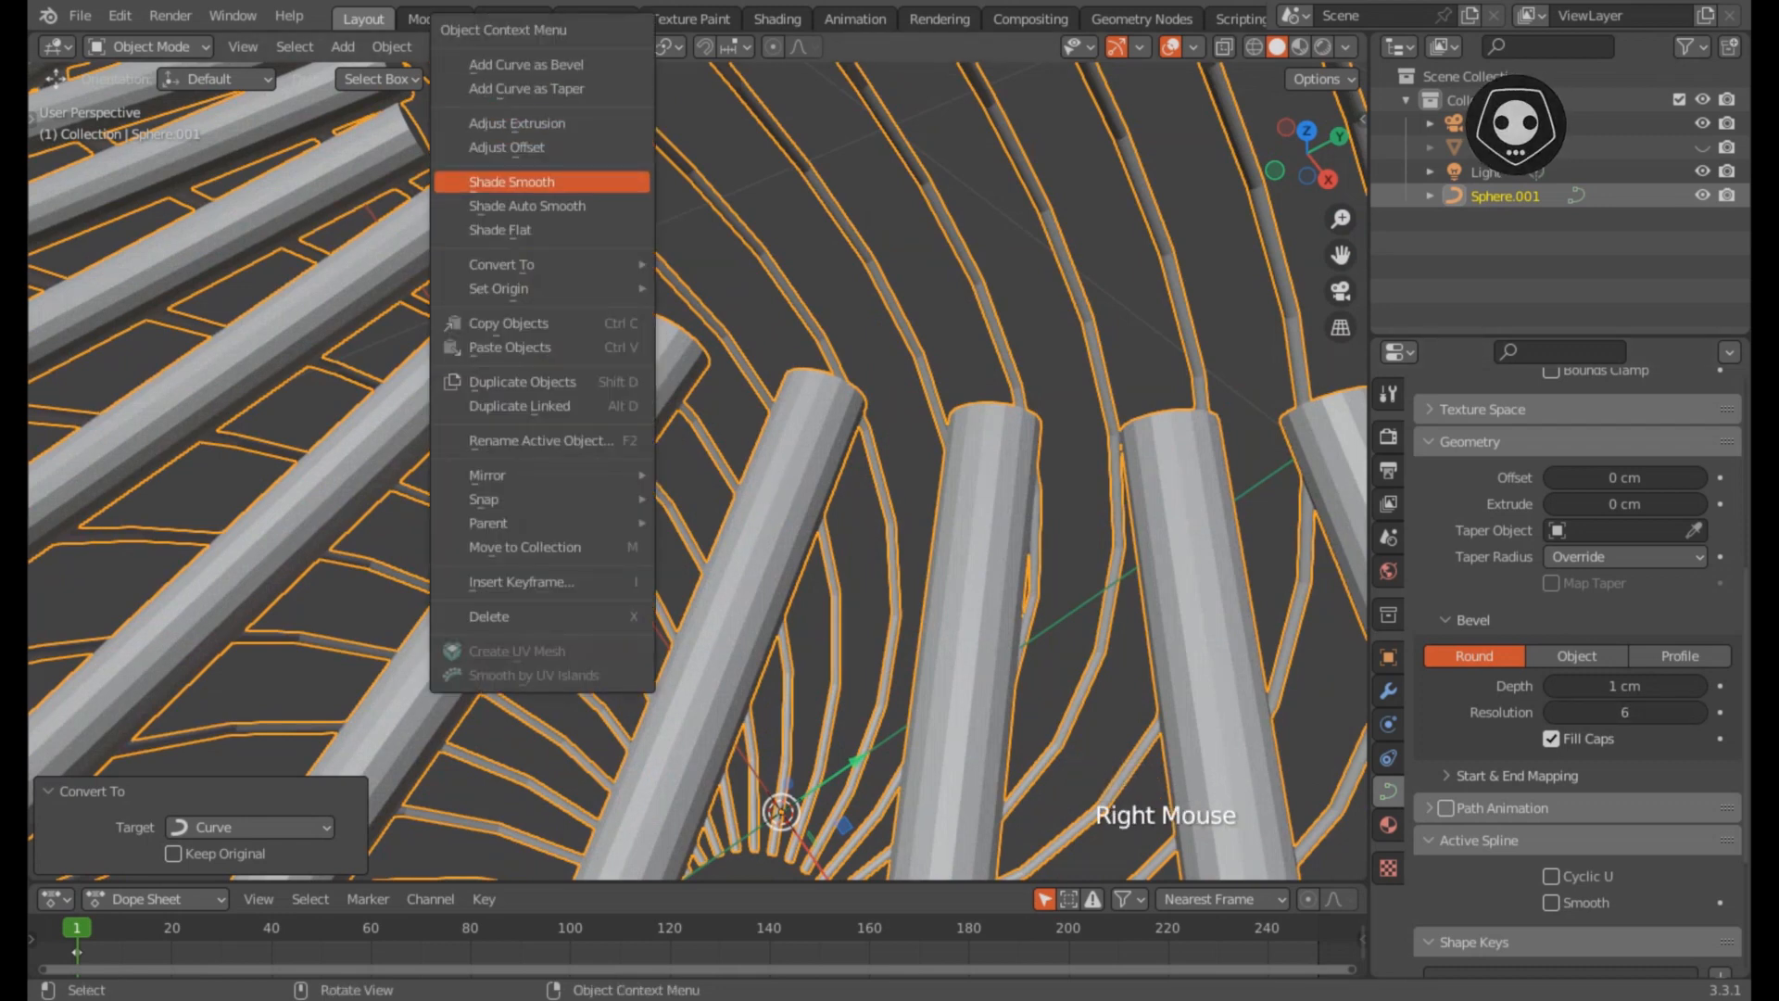
{"action": "left_click", "coordinate": [543, 181]}
{"action": "scroll", "coordinate": [542, 181], "scroll_direction": "down", "scroll_amount": 2}
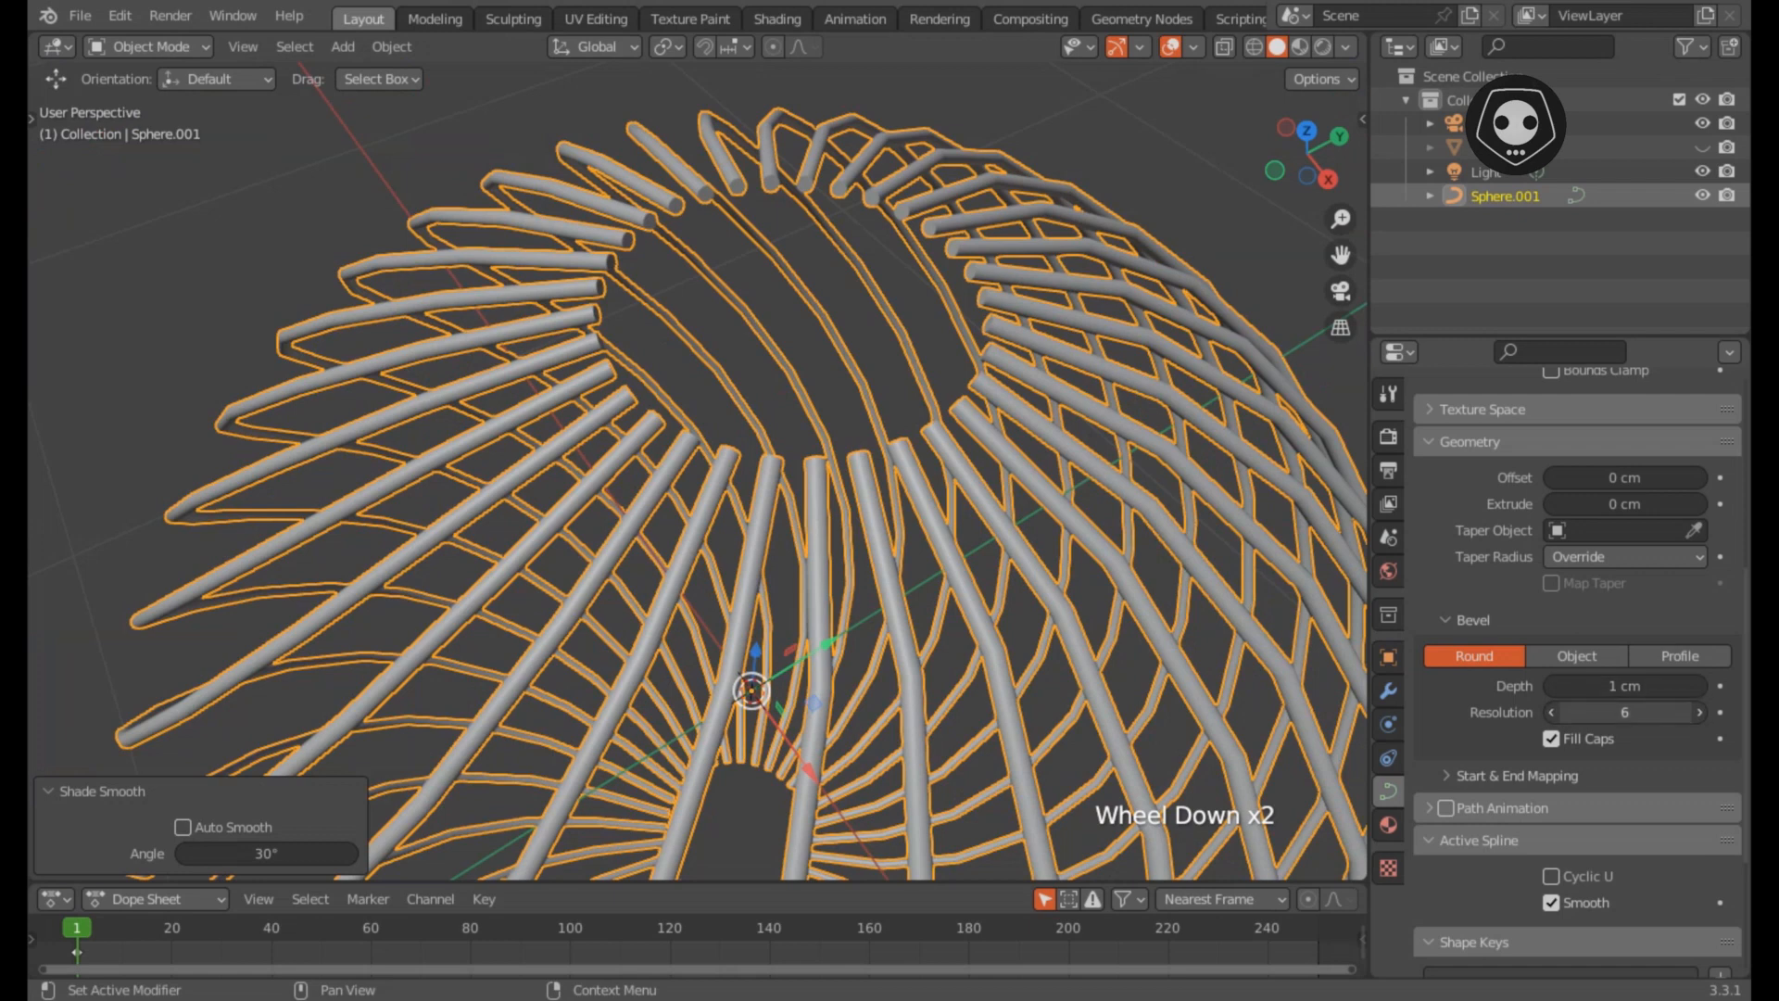
Step: Lower the strand curves' bevel resolution to 4 while checking the strands up close
{"action": "left_click", "coordinate": [1550, 712]}
{"action": "scroll", "coordinate": [695, 463], "scroll_direction": "up", "scroll_amount": 2}
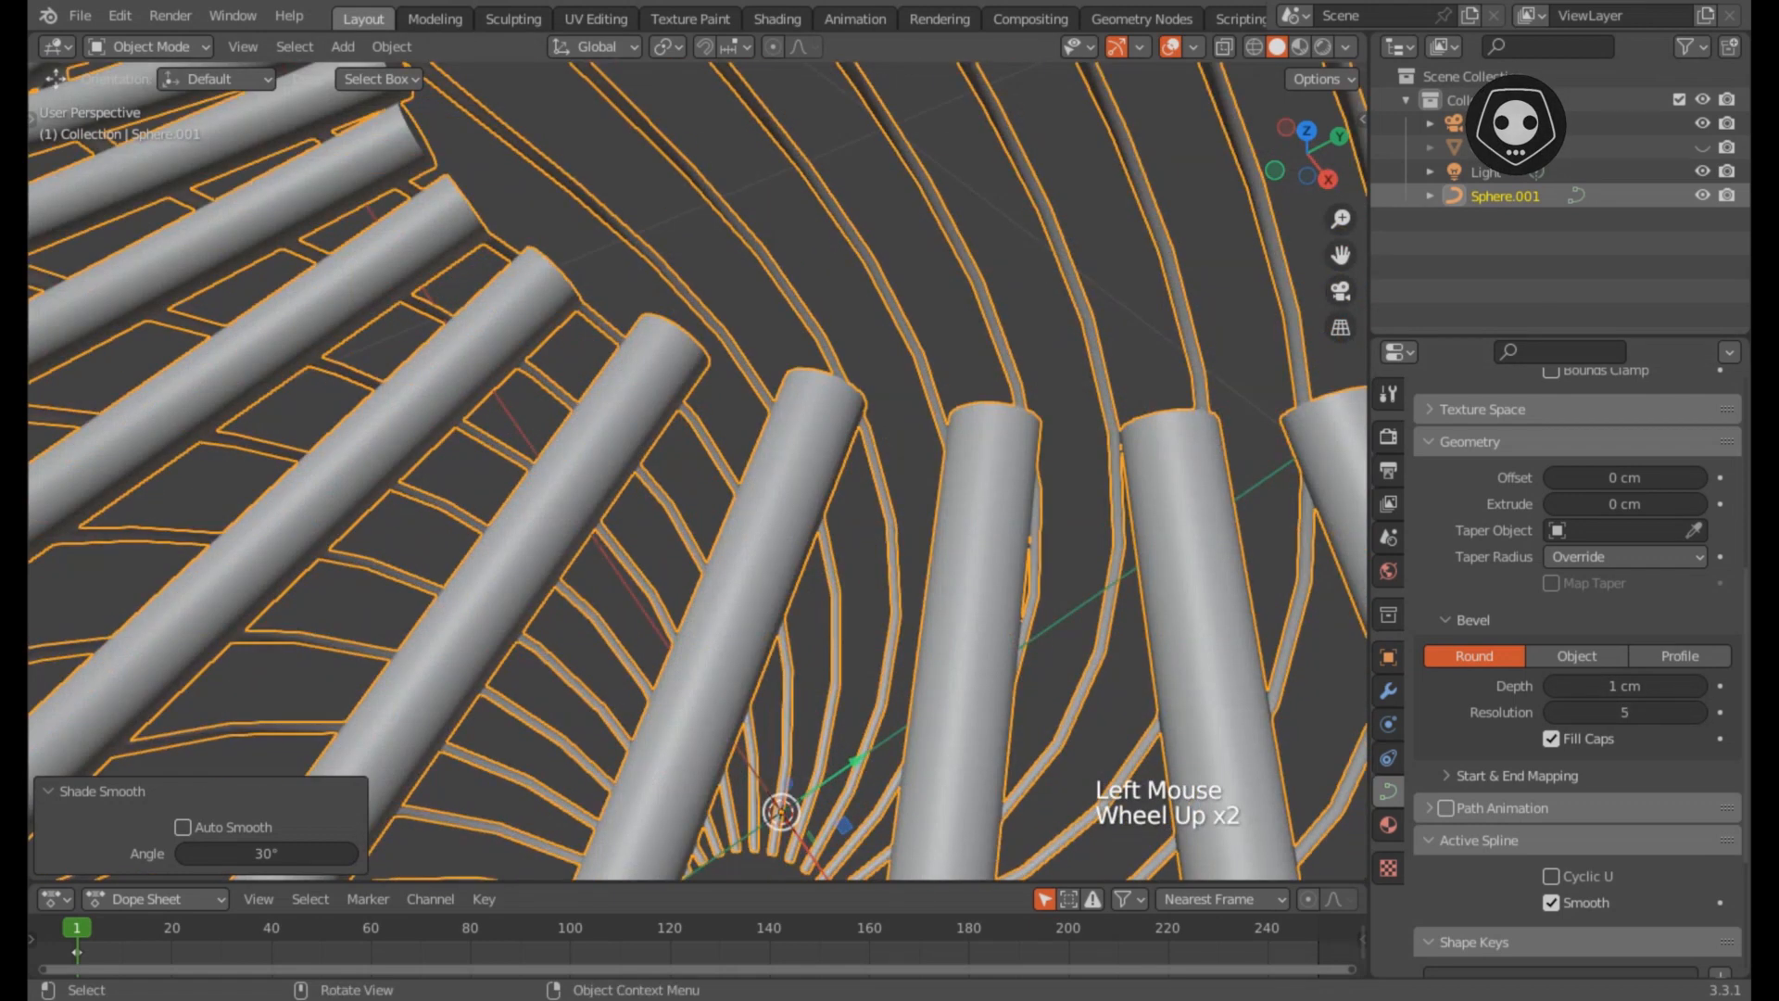
{"action": "left_click", "coordinate": [1550, 712]}
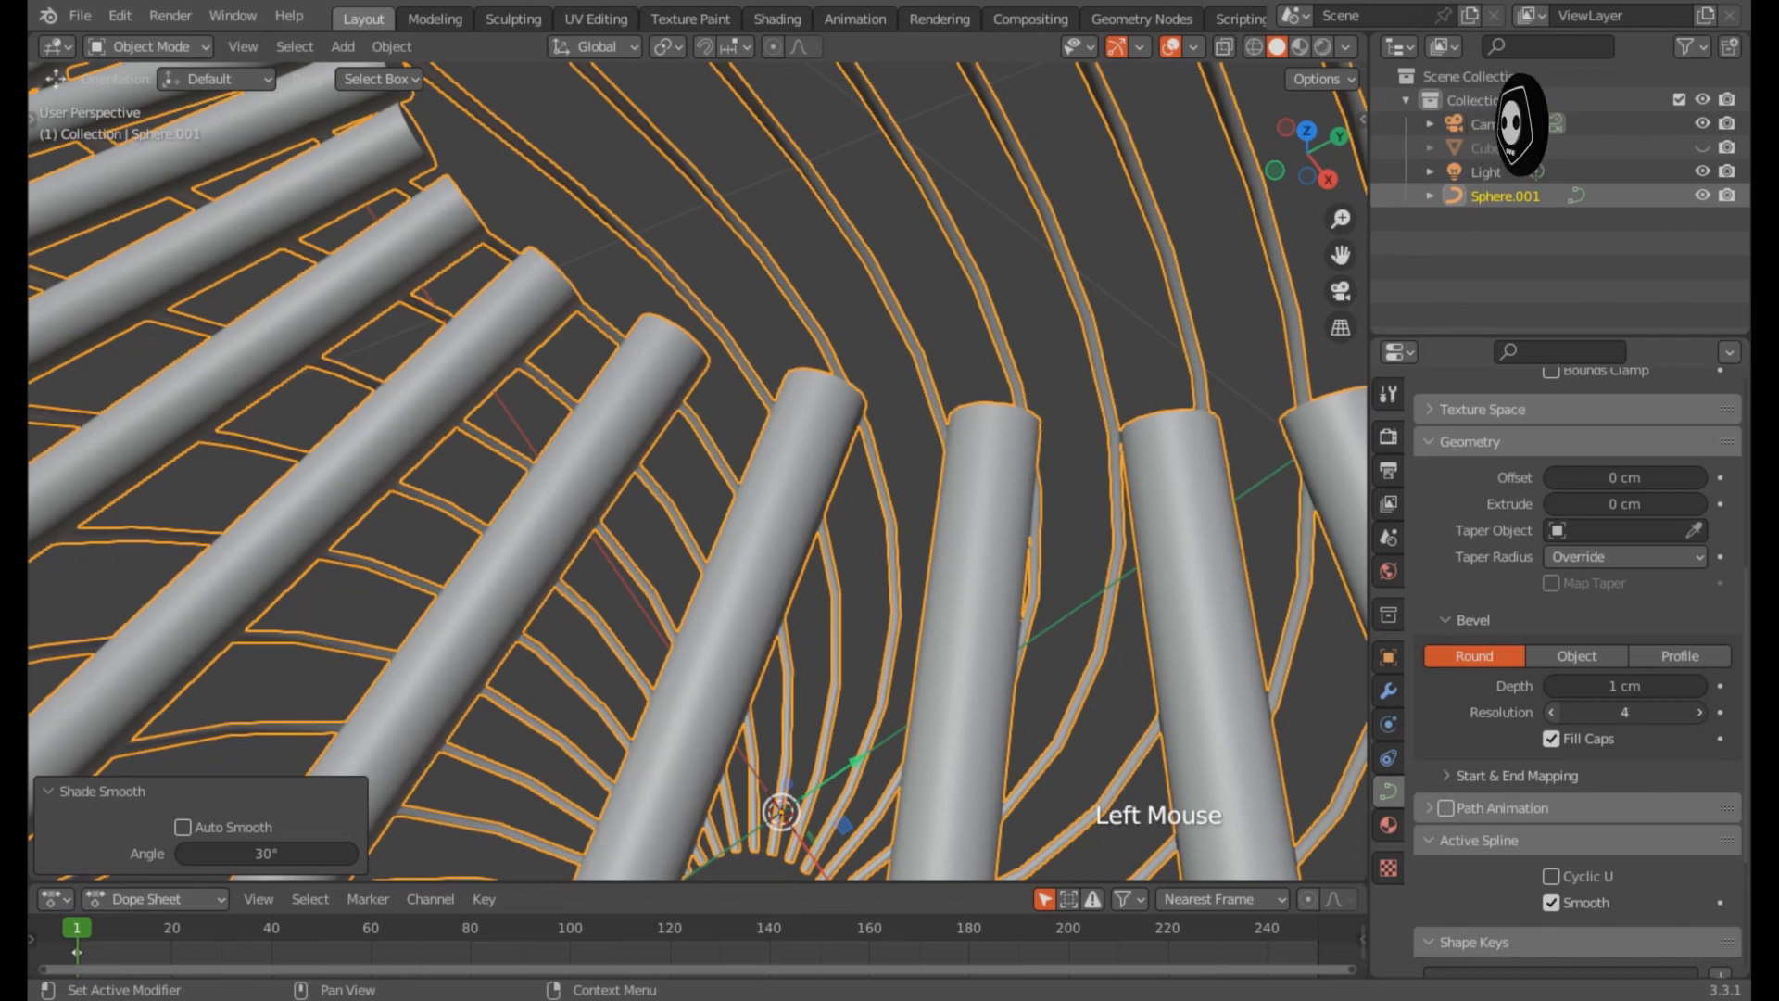
{"action": "scroll", "coordinate": [695, 464], "scroll_direction": "down", "scroll_amount": 2}
Step: Add a Subdivision Surface modifier to the strand curves
{"action": "left_click", "coordinate": [1388, 690]}
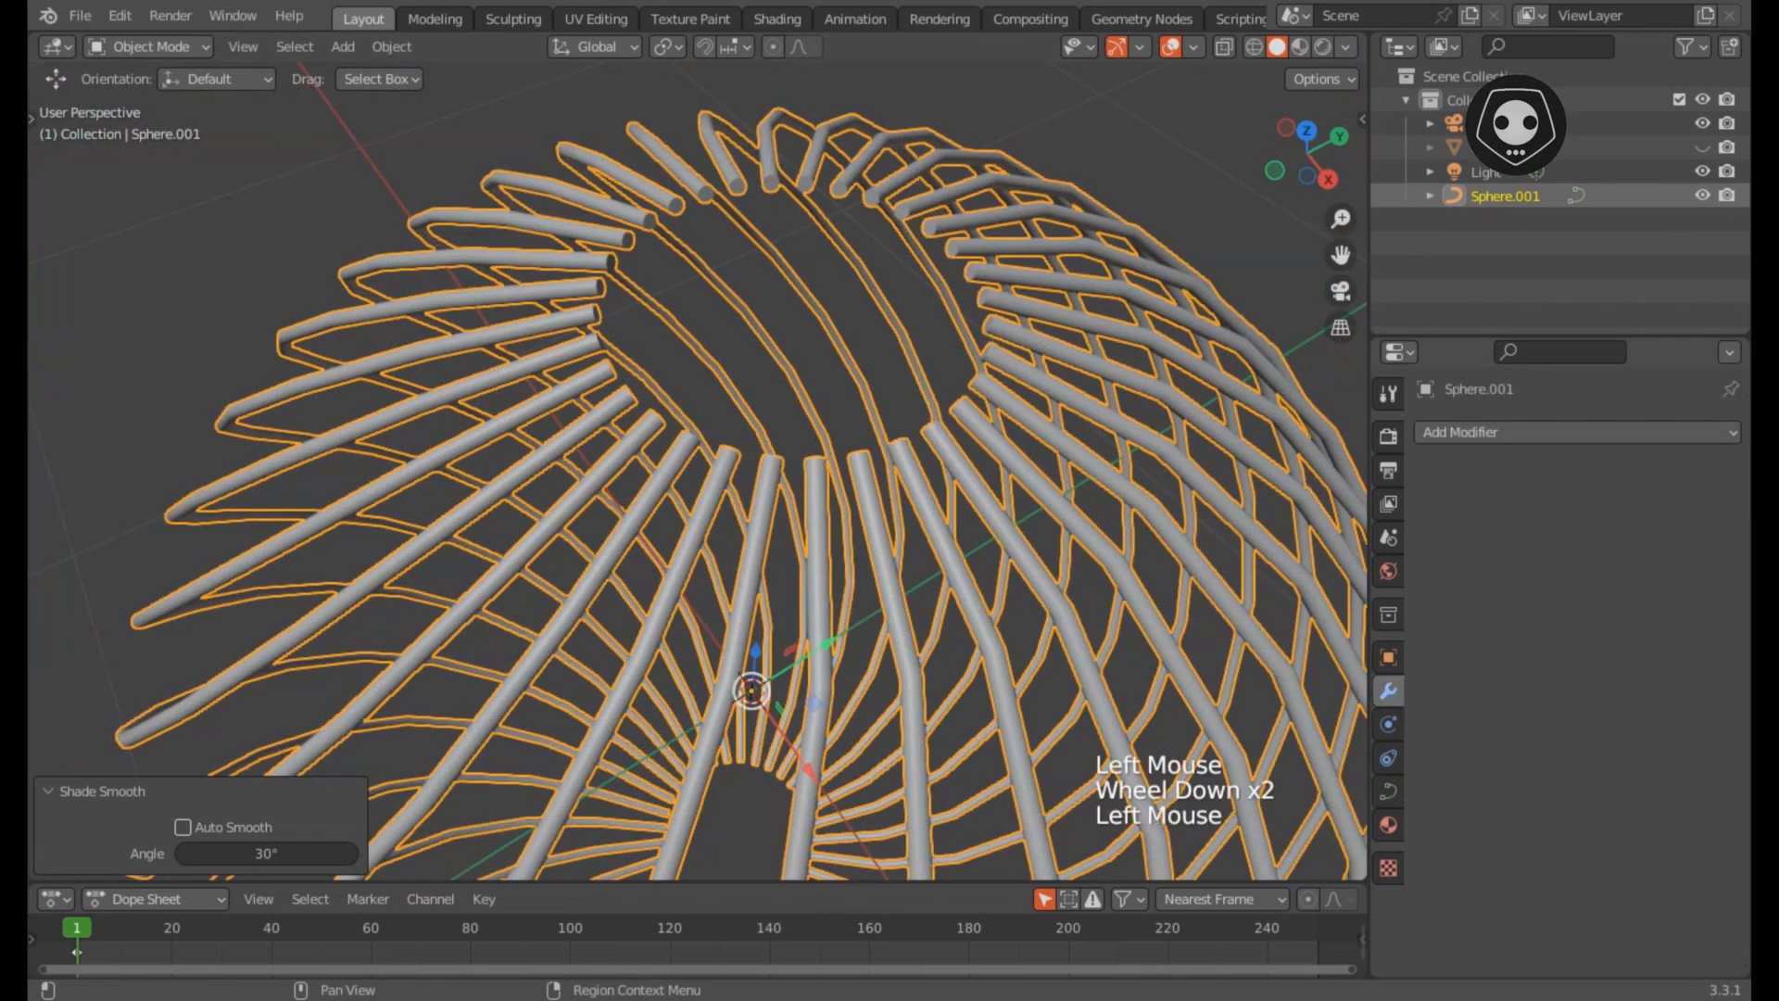
{"action": "left_click", "coordinate": [1483, 432]}
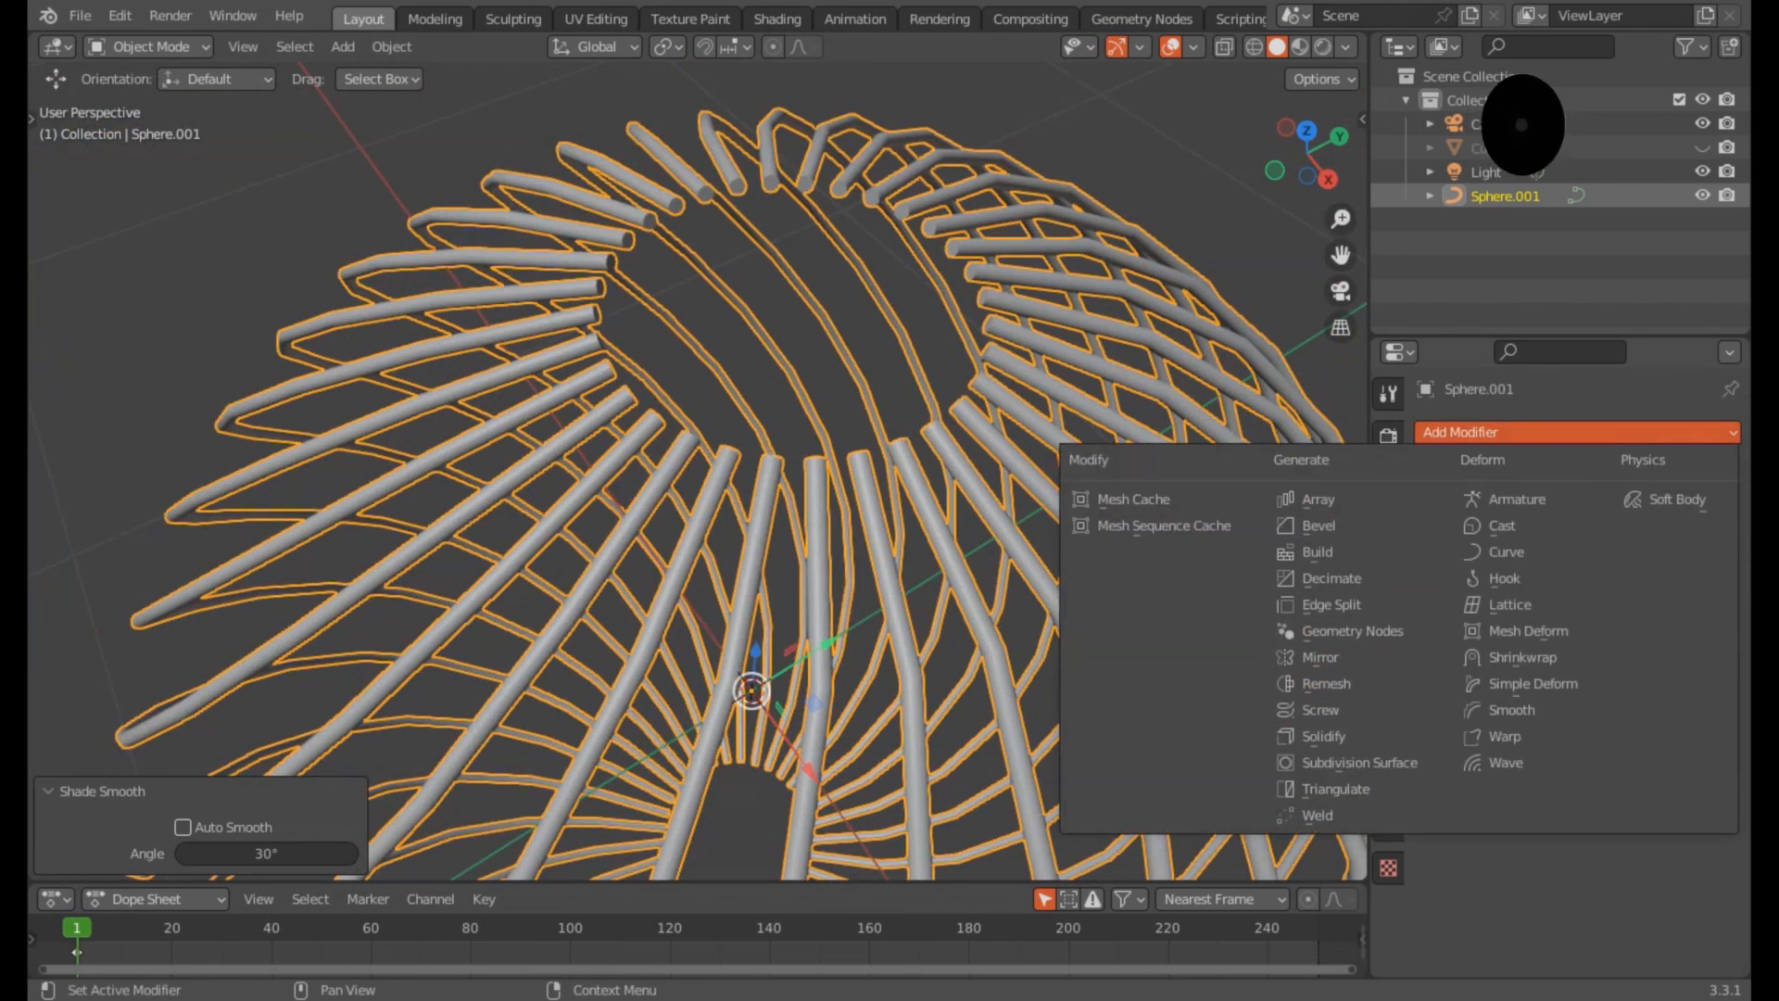
{"action": "left_click", "coordinate": [1360, 762]}
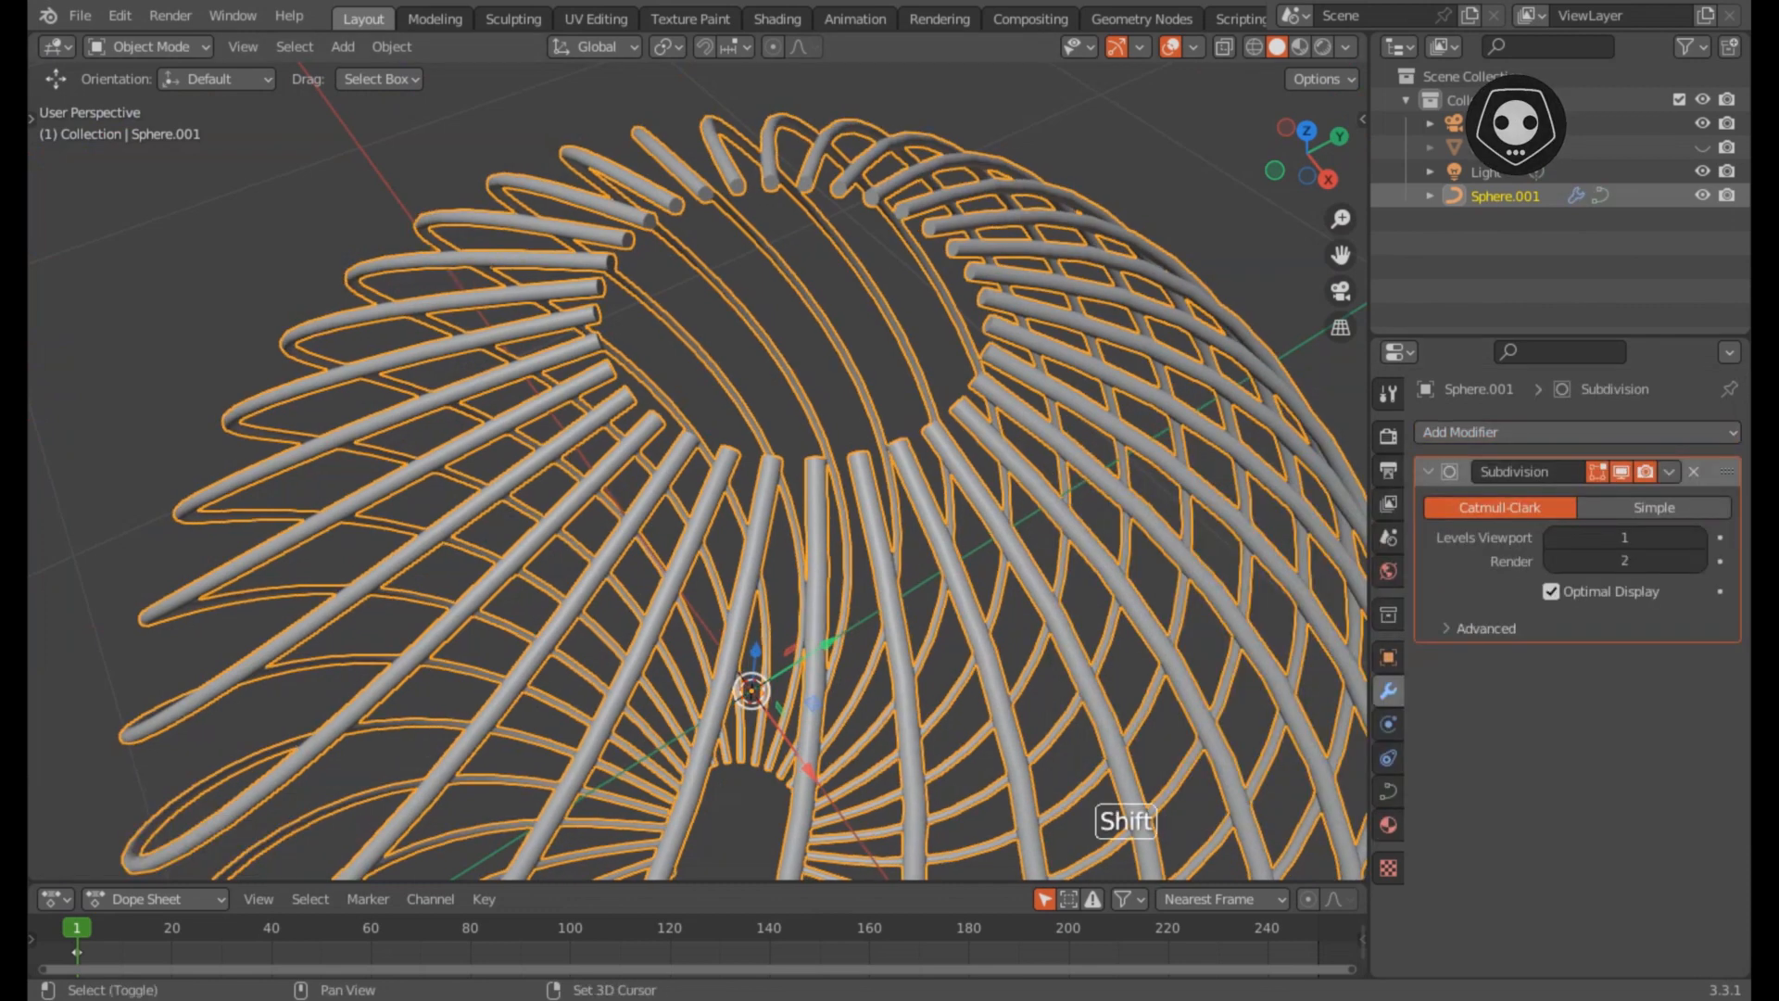
{"action": "middle_click_drag", "start_coordinate": [704, 556], "coordinate": [525, 335], "text": "shift"}
{"action": "scroll", "coordinate": [525, 334], "scroll_direction": "down", "scroll_amount": 2}
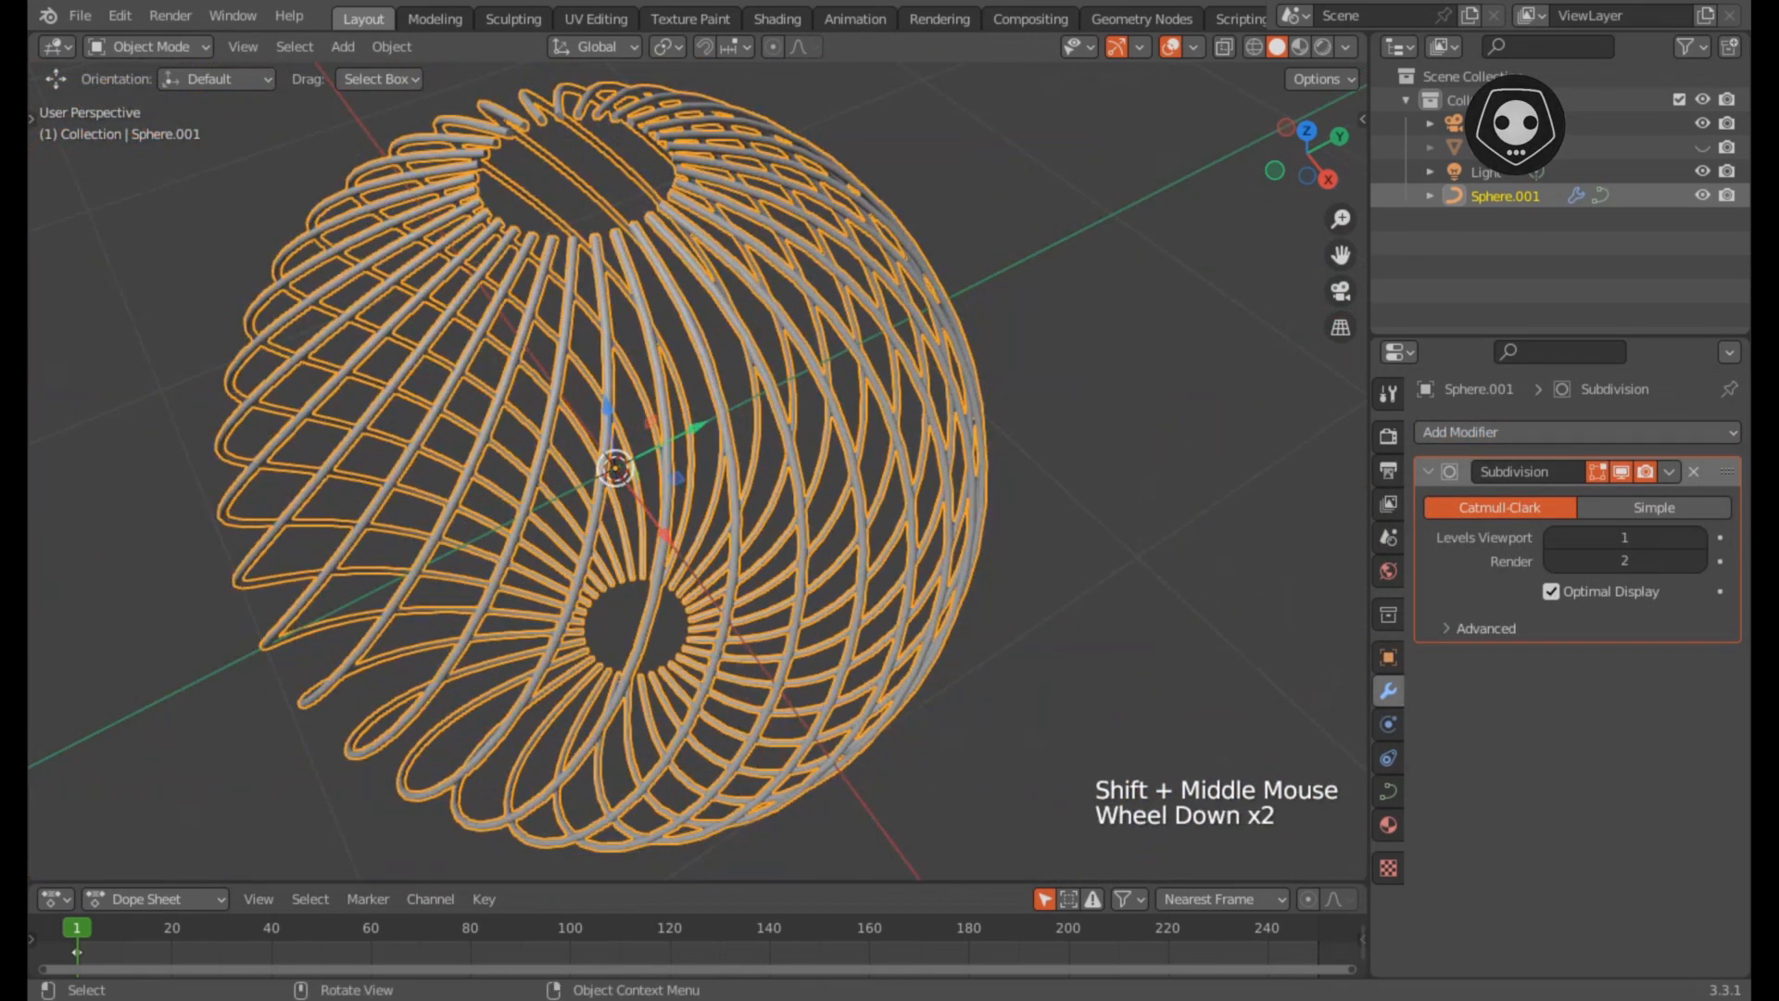
Step: Deselect the strand sphere and raise the Subdivision modifier's viewport level to 2
{"action": "left_click", "coordinate": [525, 334]}
{"action": "scroll", "coordinate": [524, 335], "scroll_direction": "up", "scroll_amount": 2}
{"action": "left_click", "coordinate": [1101, 537]}
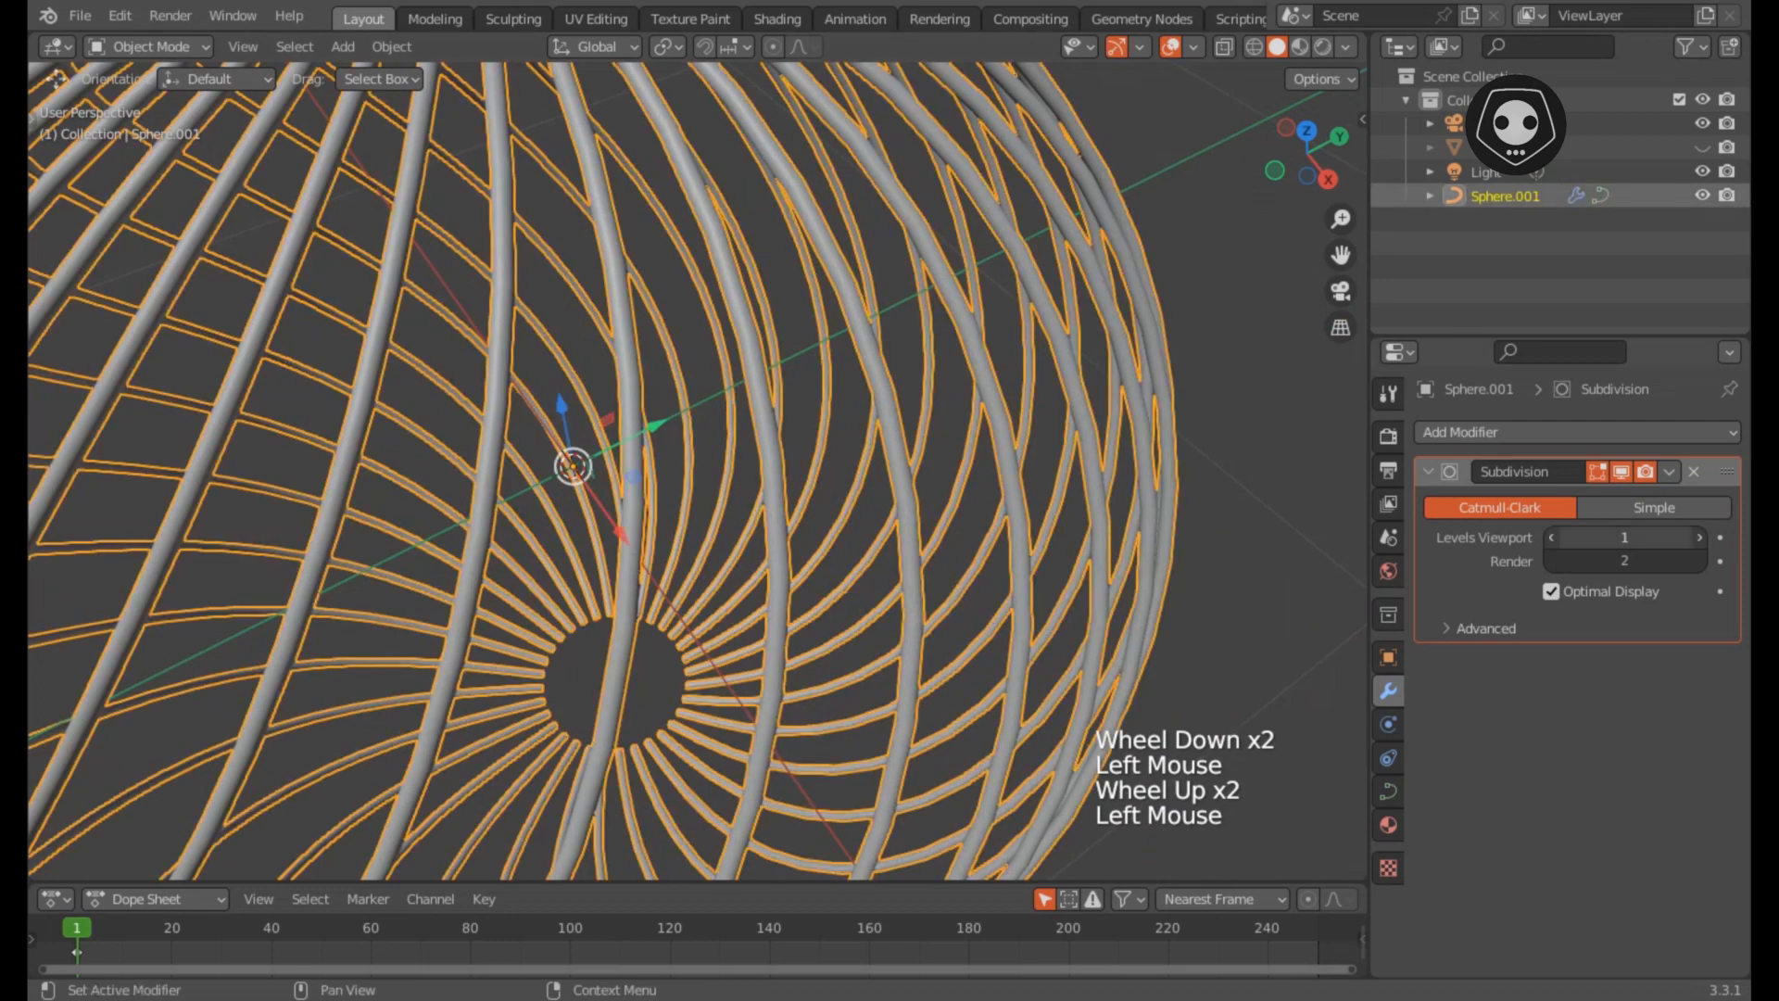
{"action": "left_click", "coordinate": [1260, 547]}
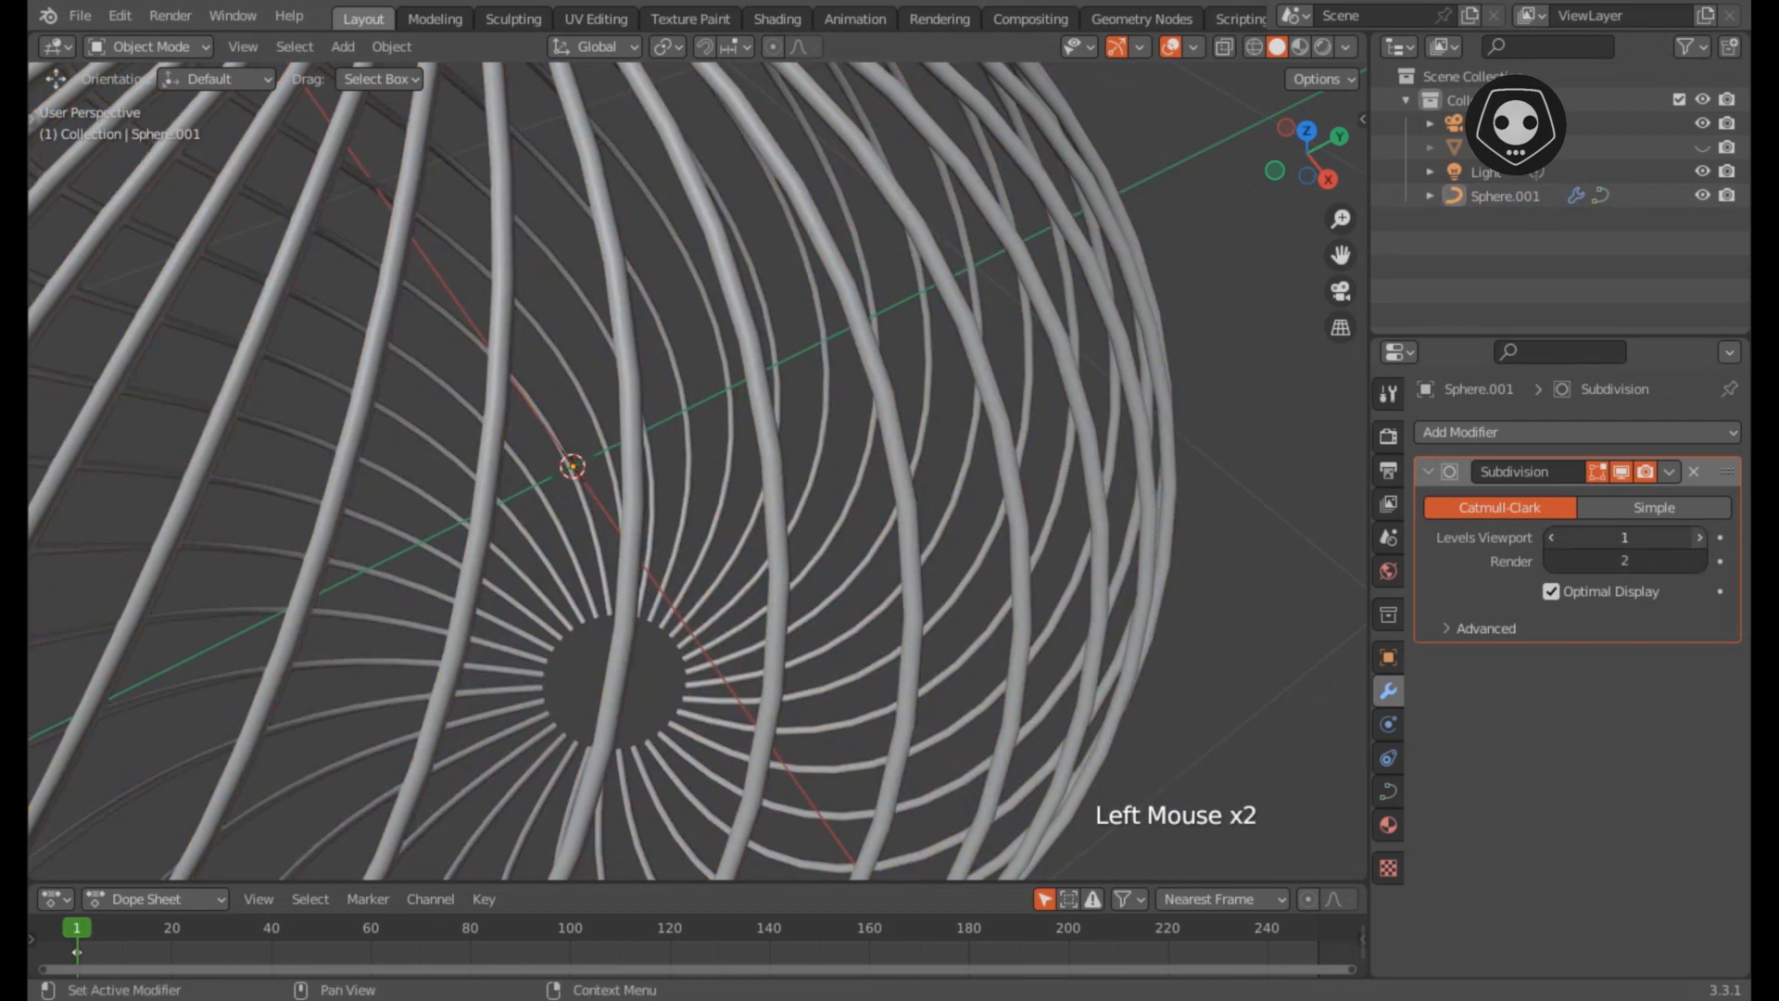
{"action": "left_click", "coordinate": [1699, 537]}
{"action": "scroll", "coordinate": [695, 464], "scroll_direction": "down", "scroll_amount": 3}
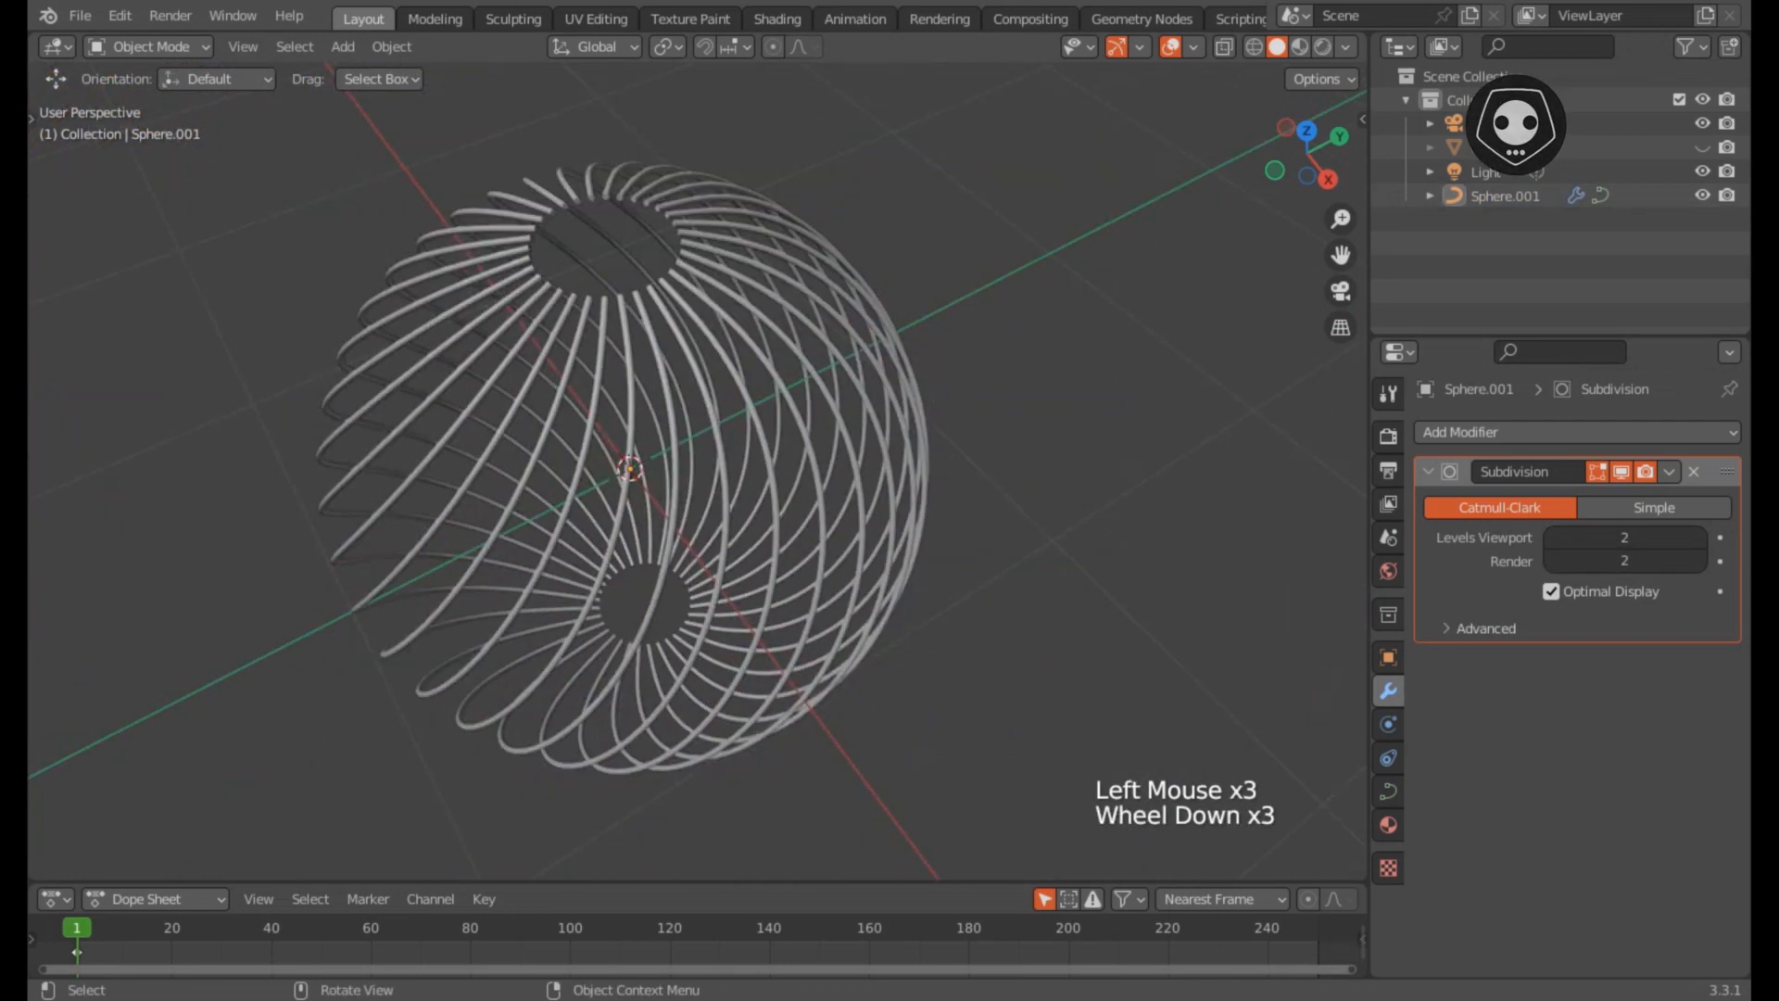
Step: Turn off the viewport overlays to show the strand sphere without grid or axes
{"action": "mouse_move", "coordinate": [695, 464]}
{"action": "middle_mouse_down"}
{"action": "mouse_move", "coordinate": [700, 408]}
{"action": "mouse_move", "coordinate": [760, 387]}
{"action": "mouse_move", "coordinate": [652, 389]}
{"action": "mouse_move", "coordinate": [704, 425]}
{"action": "mouse_move", "coordinate": [763, 390]}
{"action": "mouse_move", "coordinate": [707, 473]}
{"action": "middle_mouse_up"}
{"action": "left_click", "coordinate": [1170, 46]}
{"action": "scroll", "coordinate": [707, 473], "scroll_direction": "up", "scroll_amount": 1, "text": "shift"}
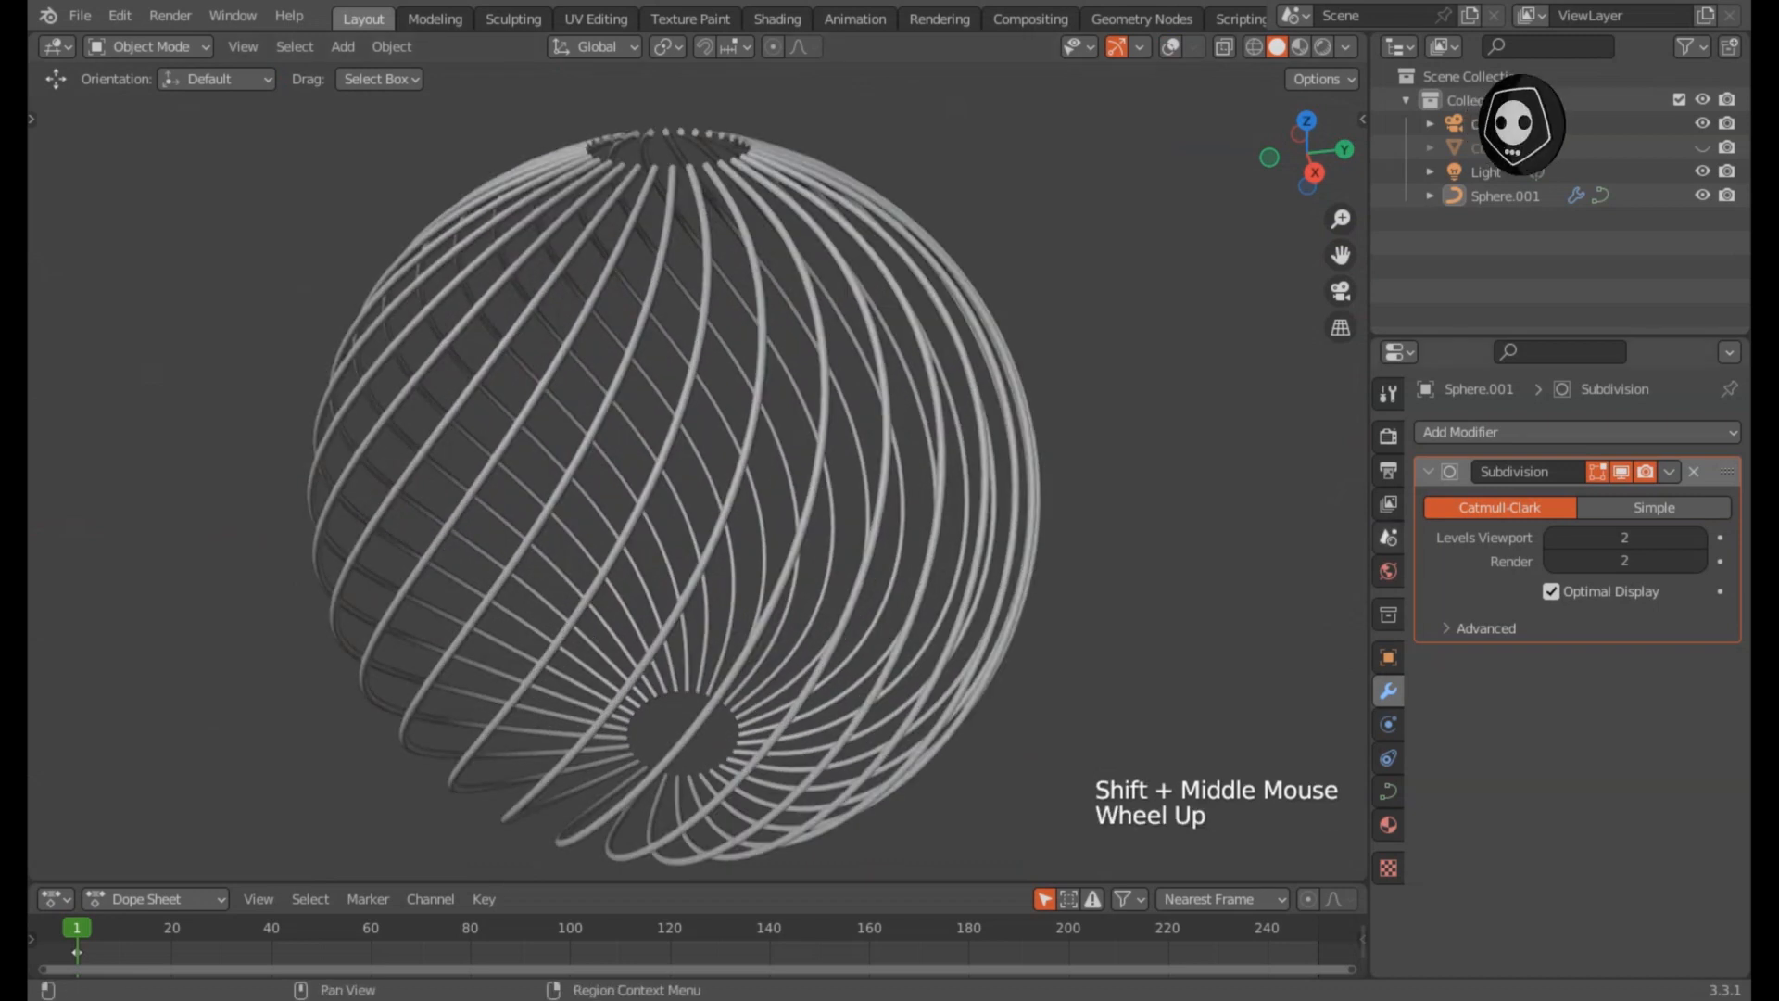
Step: Collapse the Subdivision modifier and add a Simple Deform modifier that twists the strands about the Z axis
{"action": "left_click", "coordinate": [1428, 472]}
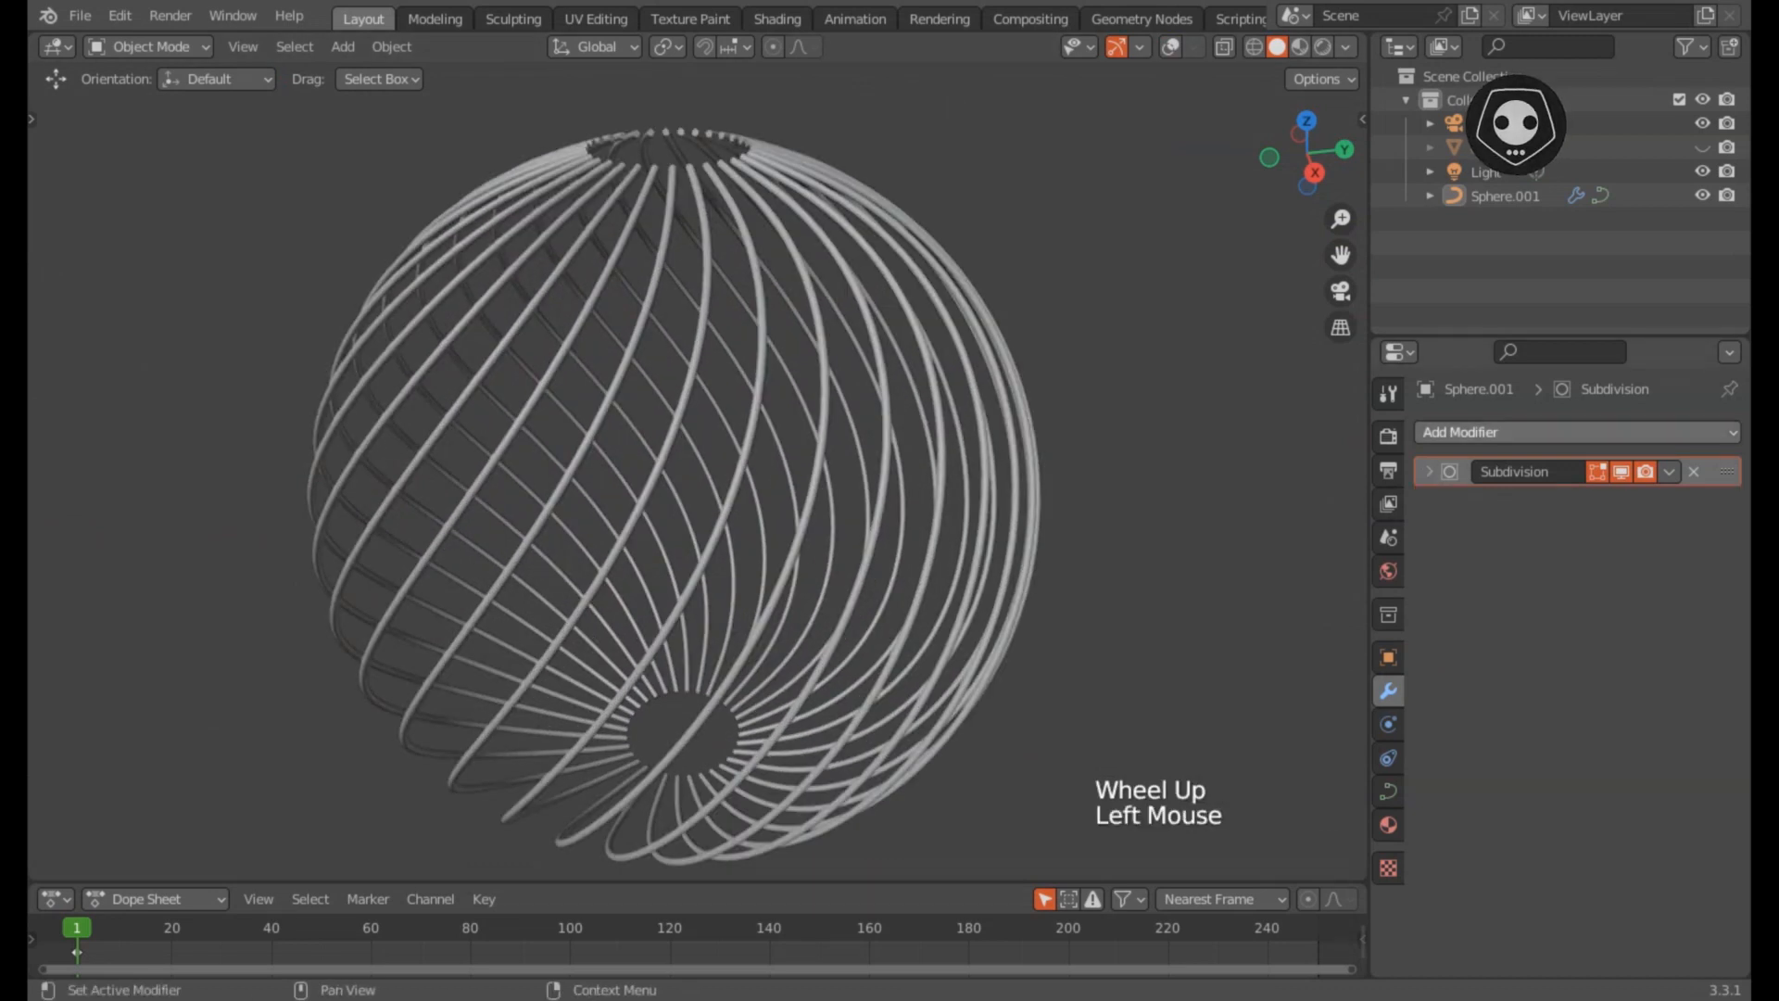
{"action": "left_click", "coordinate": [1483, 432]}
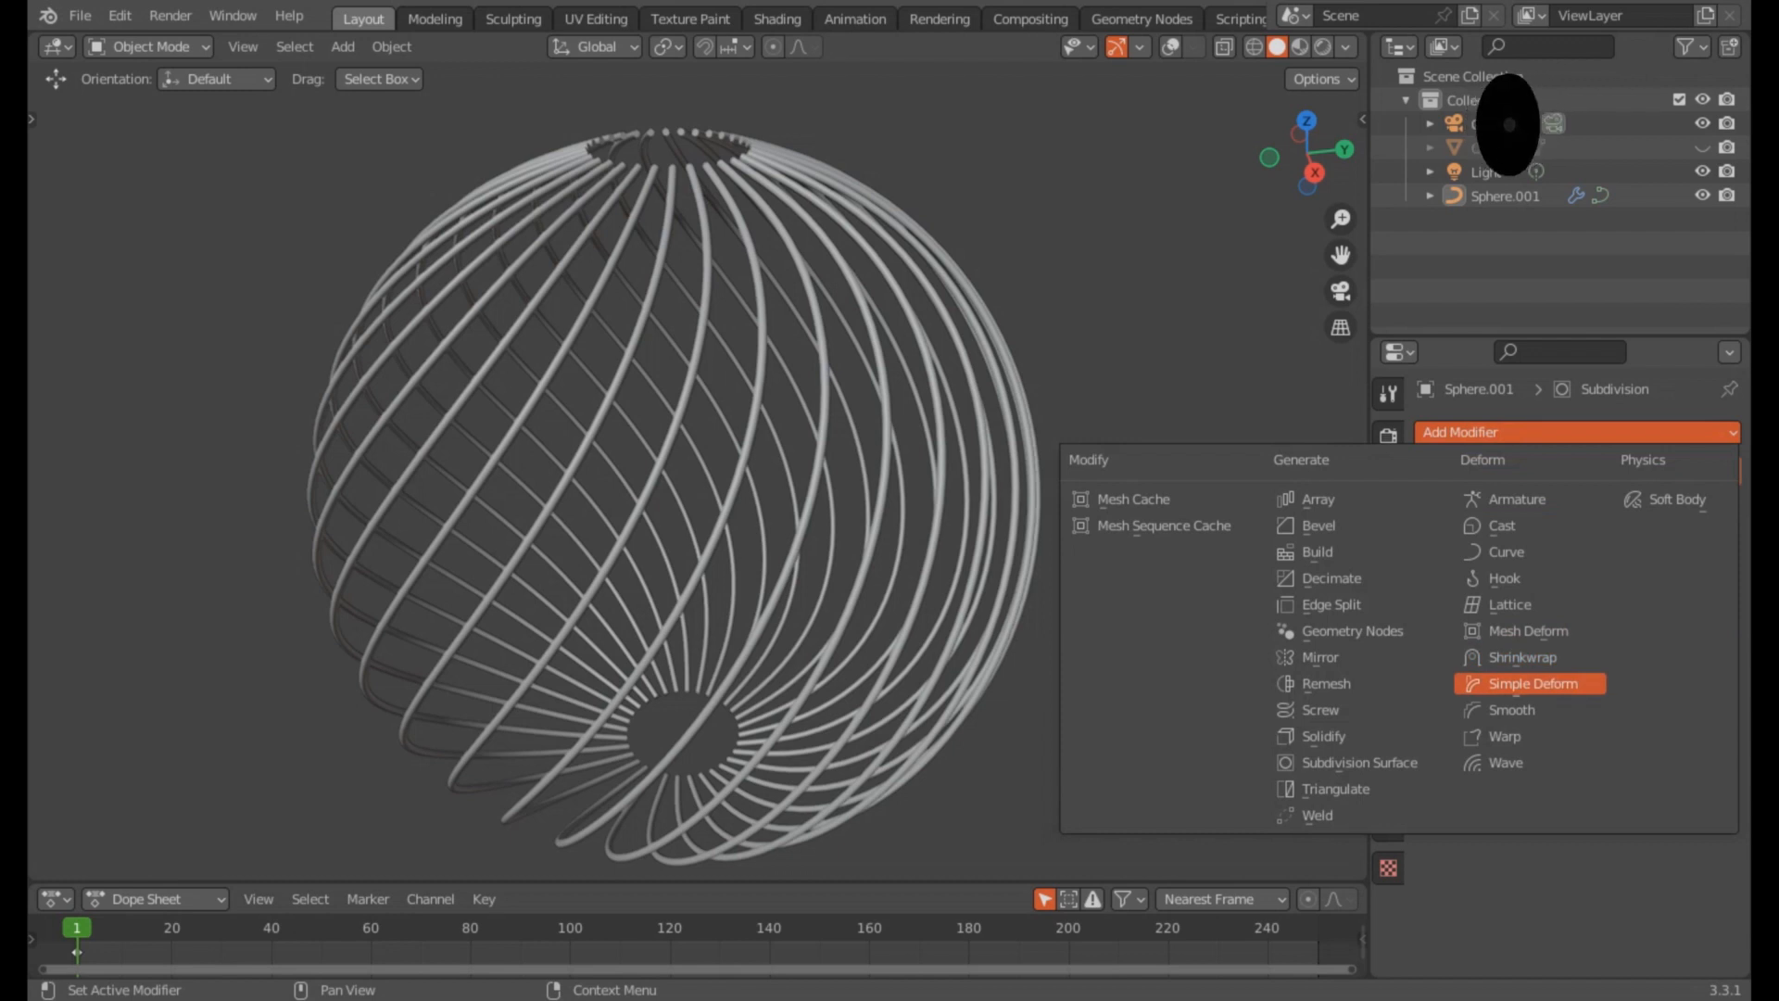
{"action": "left_click", "coordinate": [1531, 683]}
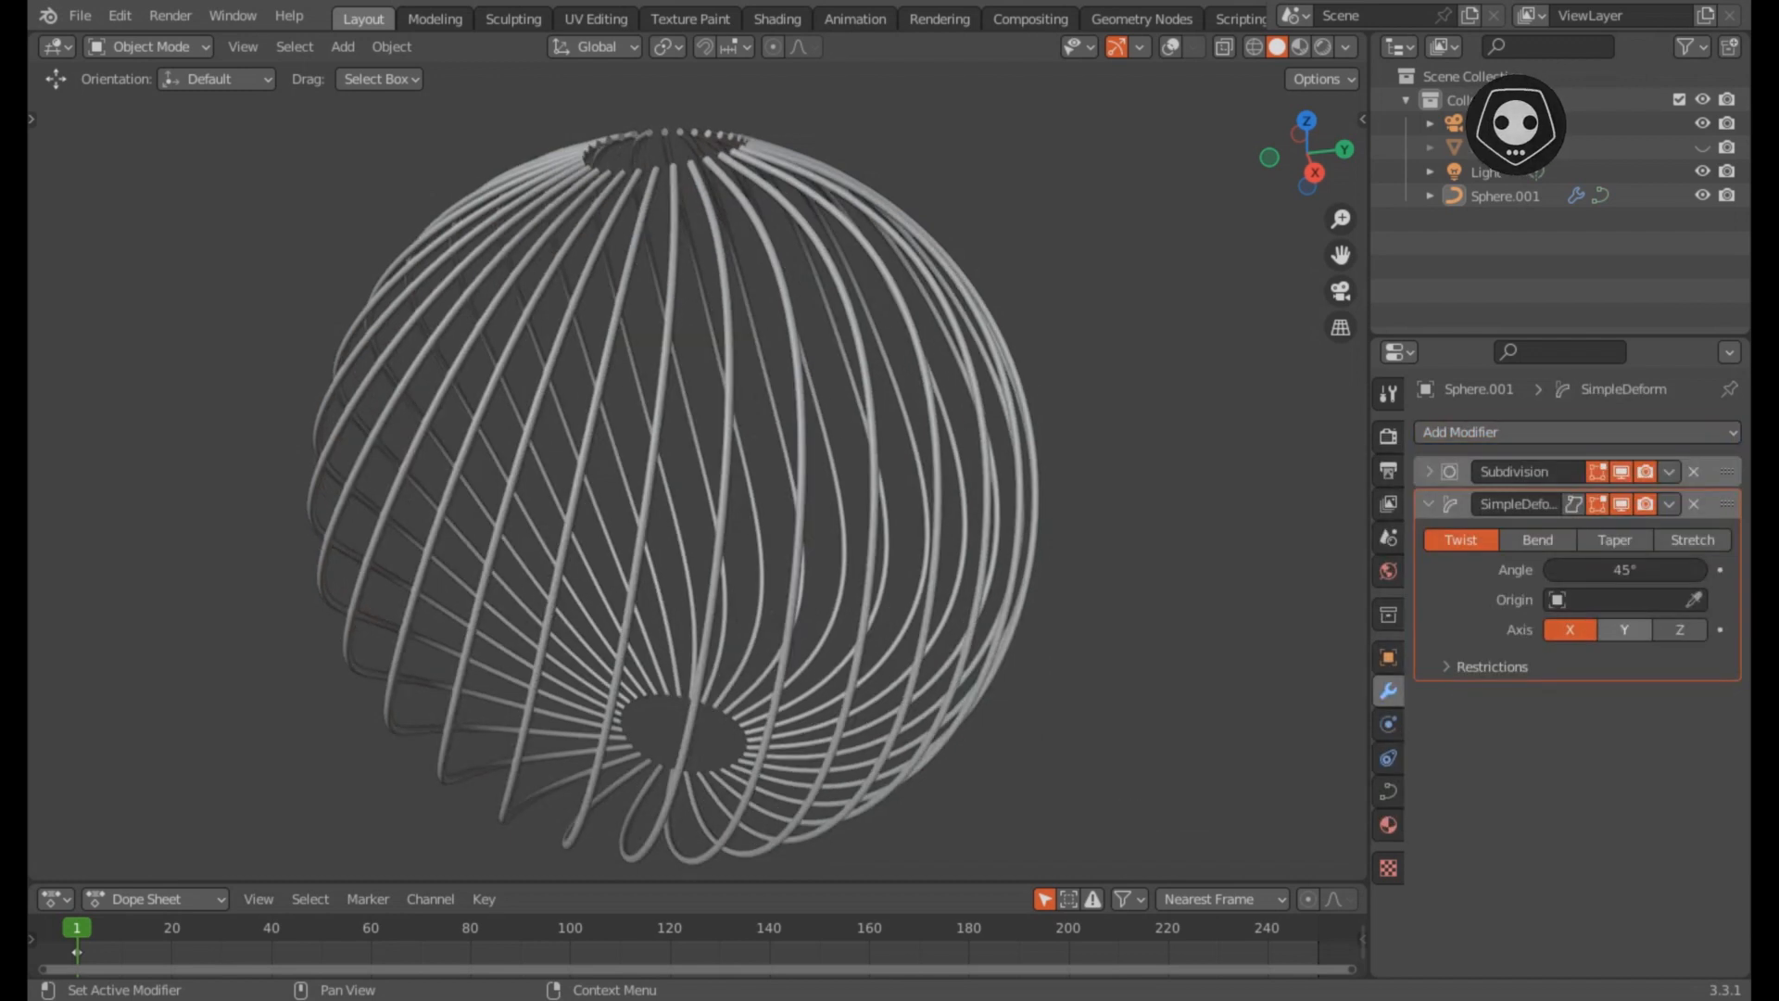
{"action": "left_click", "coordinate": [1680, 630]}
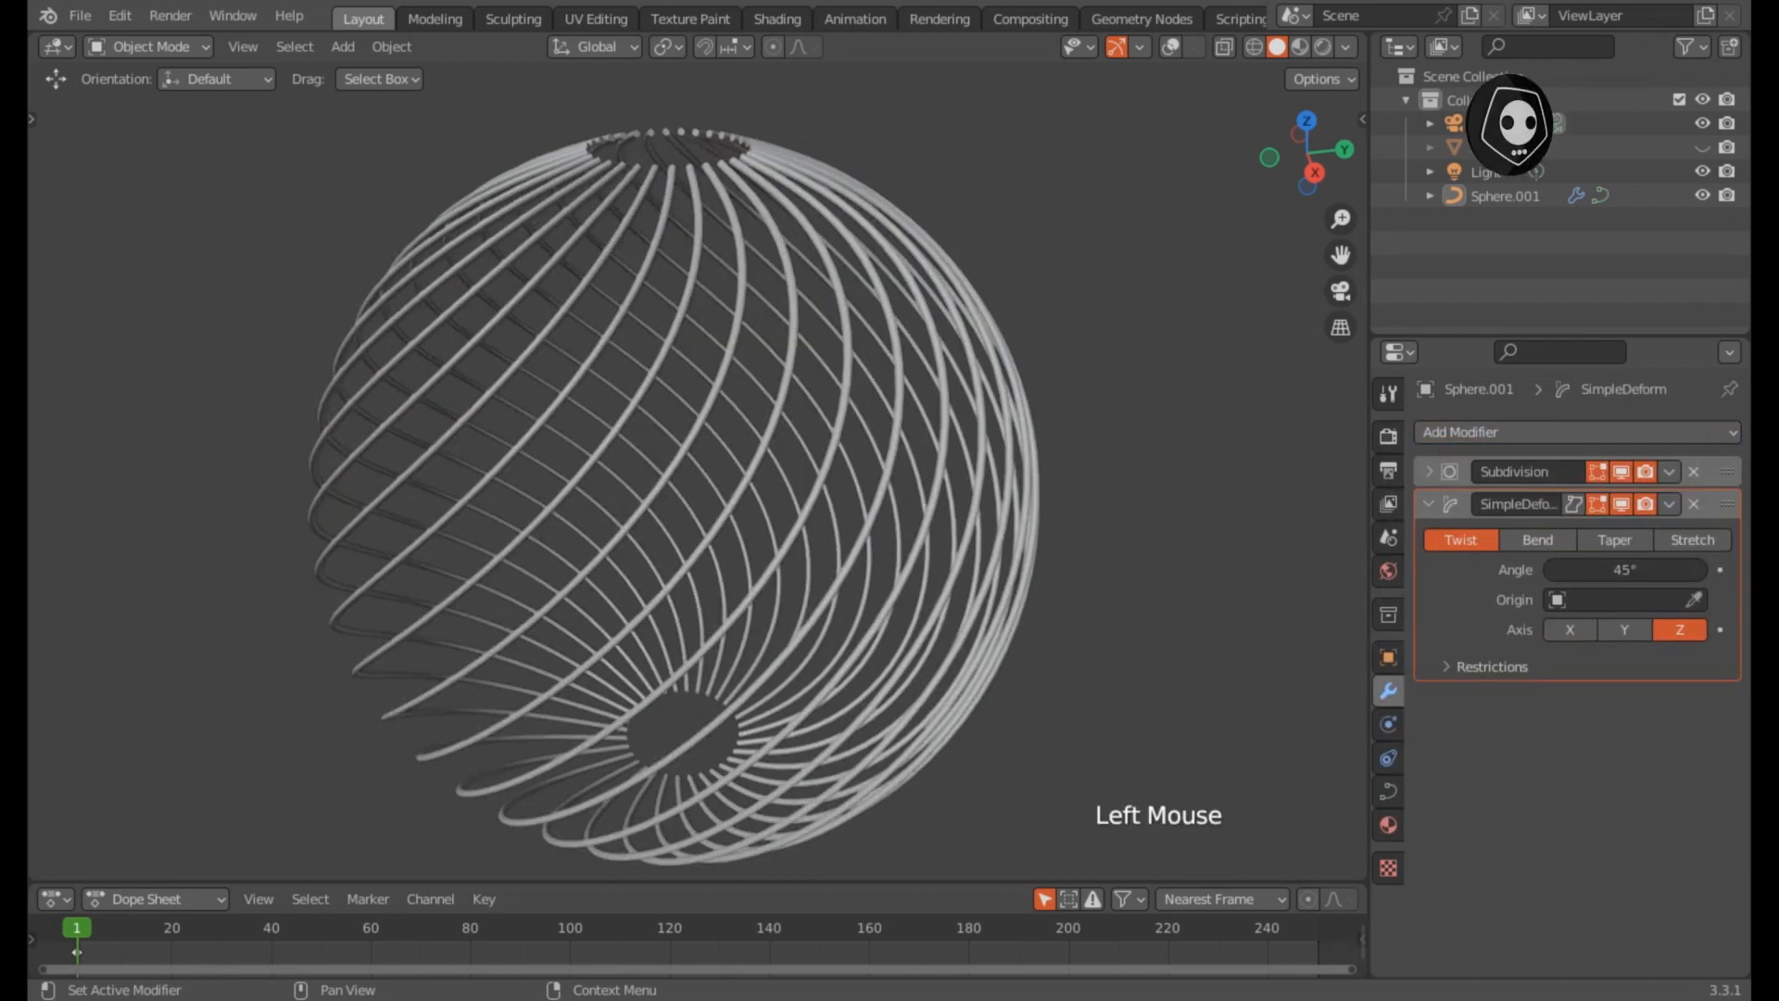
Step: Set the Simple Deform twist angle to 277° and inspect the tightly twisted sphere
{"action": "double_click", "coordinate": [1624, 569]}
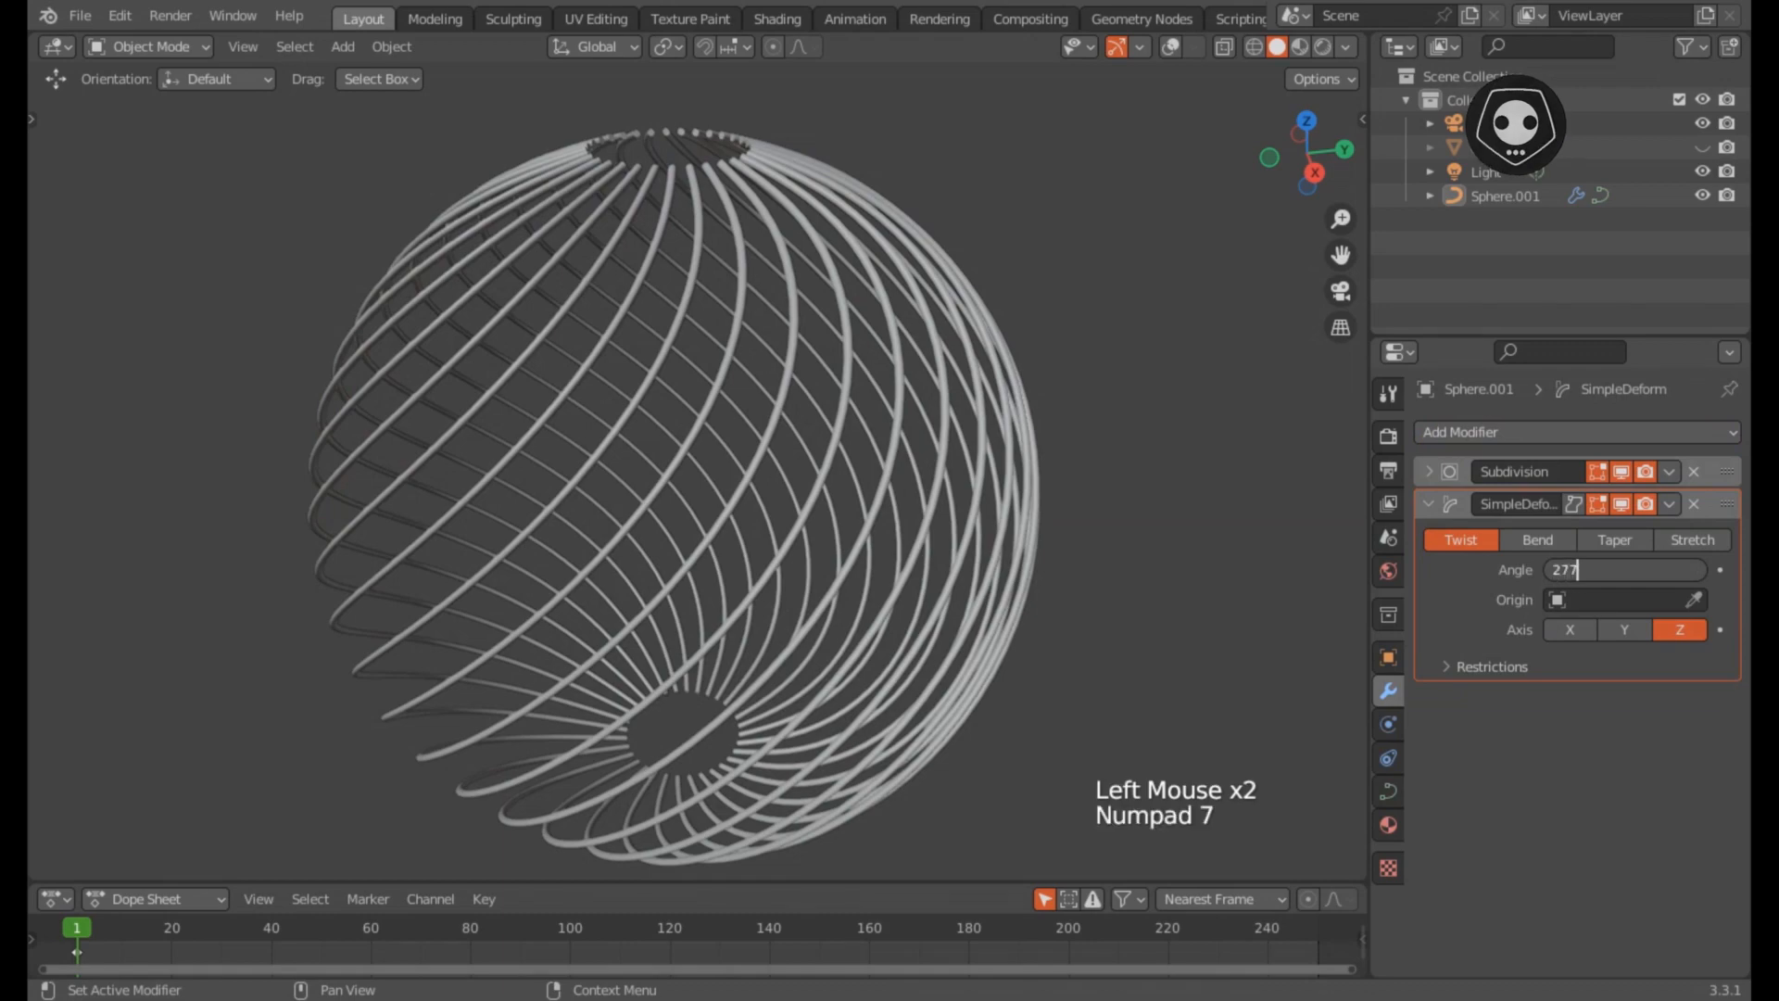
{"action": "key", "text": "Return"}
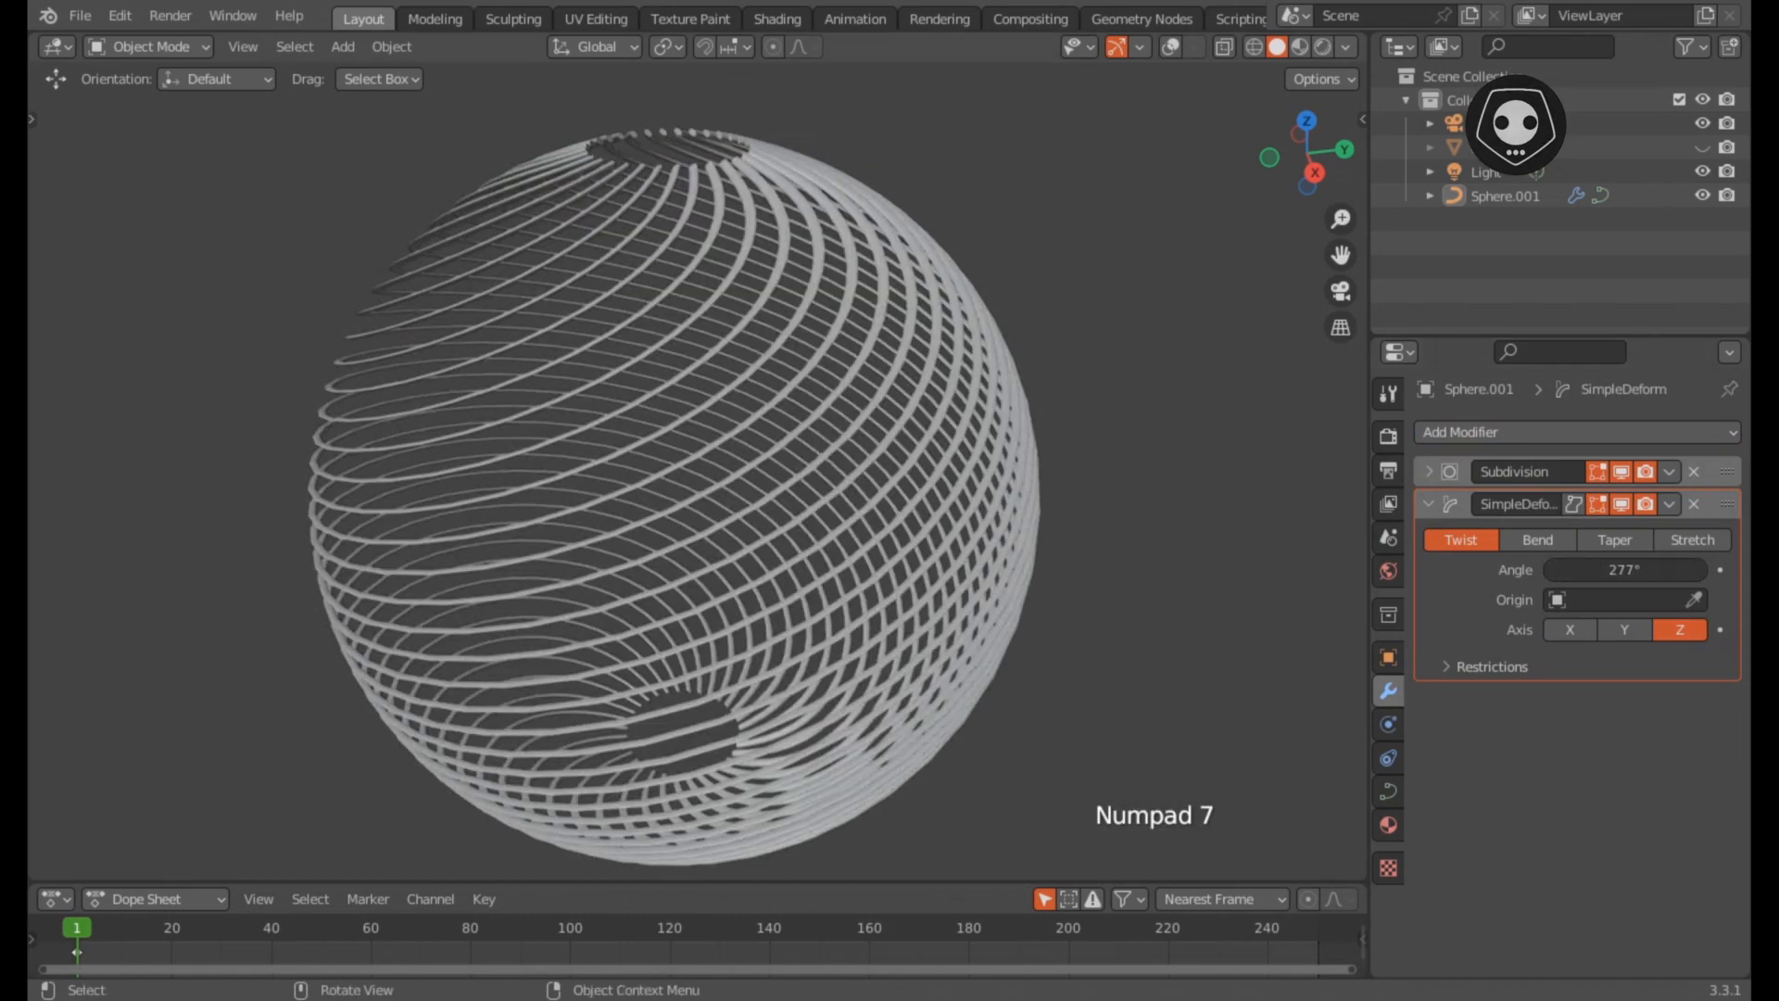
{"action": "middle_click_drag", "start_coordinate": [695, 482], "coordinate": [741, 510]}
{"action": "scroll", "coordinate": [770, 468], "scroll_direction": "down", "scroll_amount": 1}
{"action": "scroll", "coordinate": [769, 468], "scroll_direction": "up", "scroll_amount": 2}
{"action": "scroll", "coordinate": [769, 468], "scroll_direction": "down", "scroll_amount": 1}
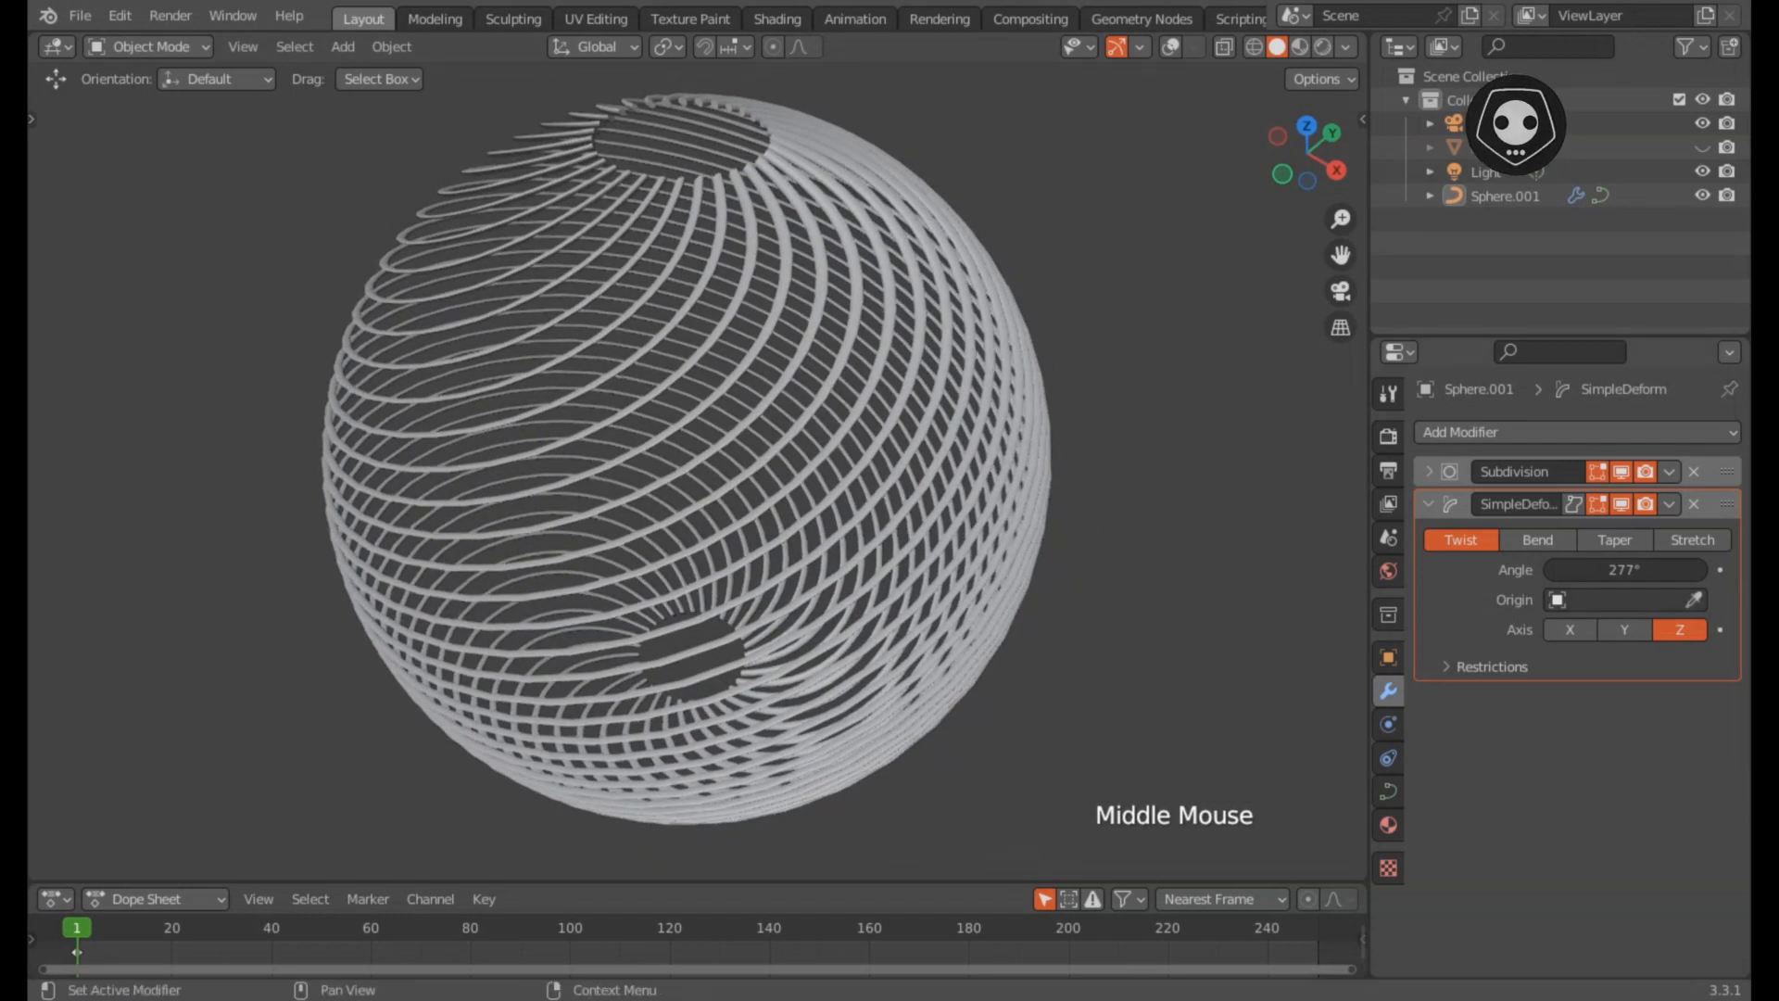
Step: Switch the Simple Deform modifier to Bend, try several angles, and set the bend angle to 90°
{"action": "left_click", "coordinate": [1538, 539]}
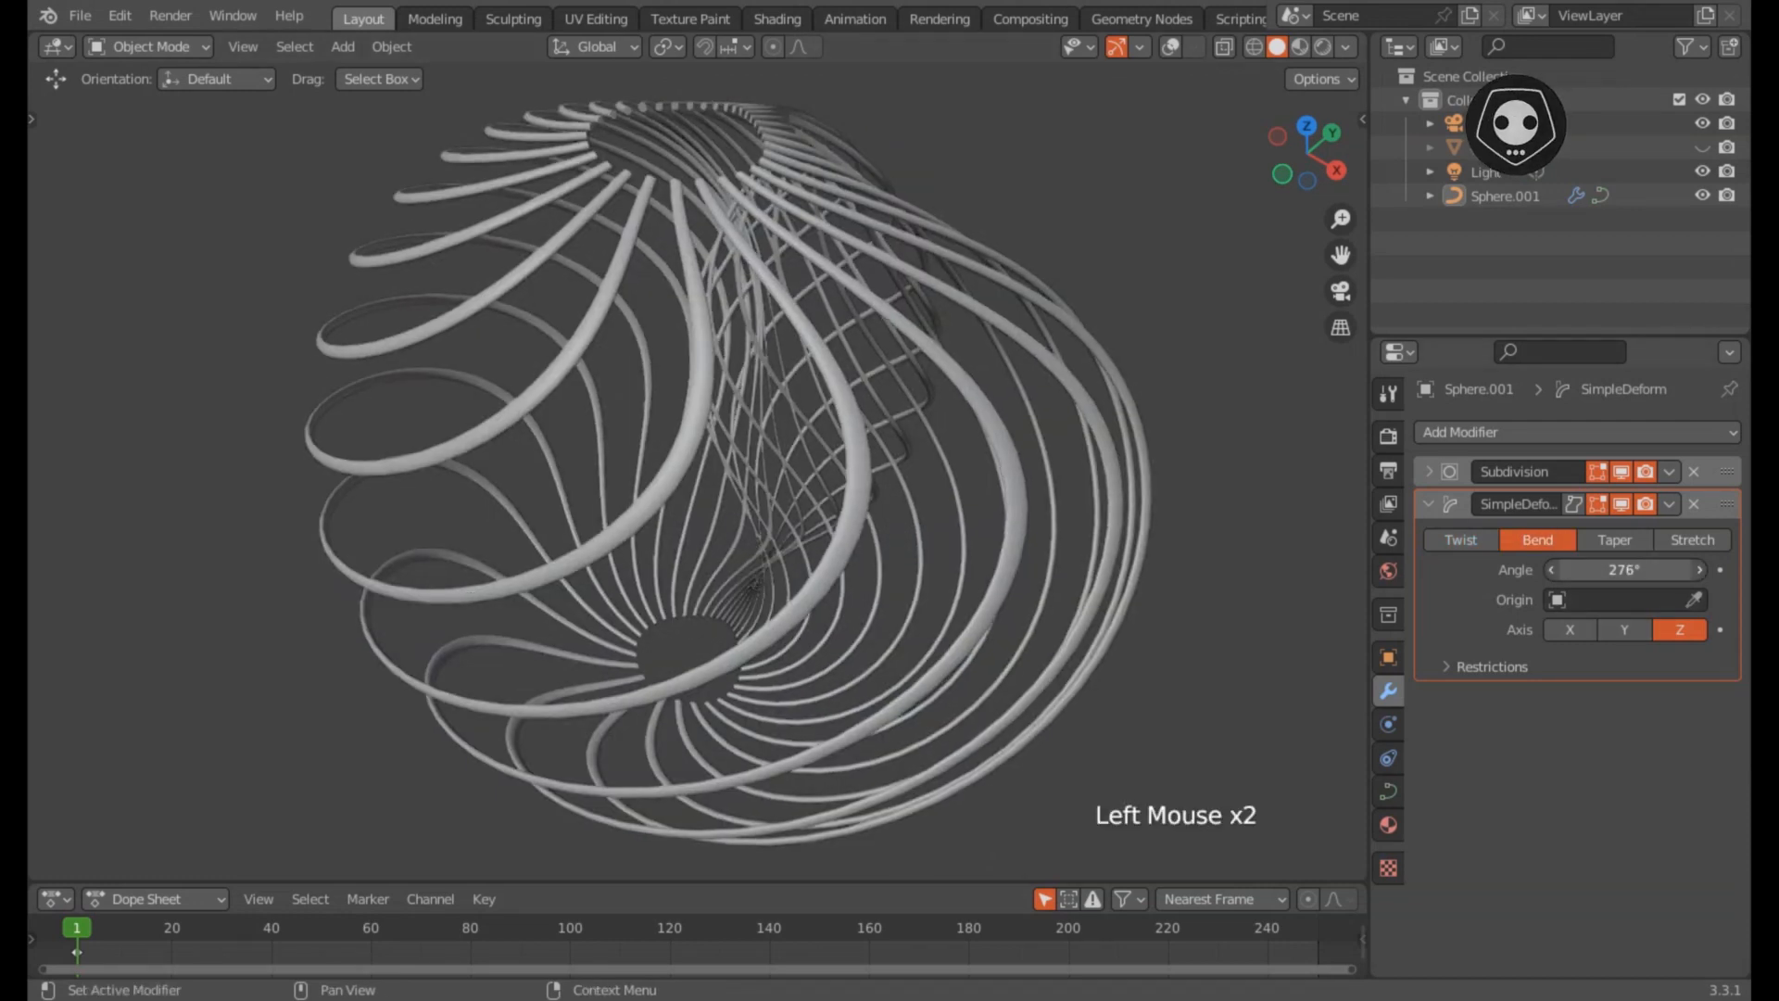
{"action": "left_click_drag", "start_coordinate": [1624, 569], "coordinate": [1279, 569]}
{"action": "middle_click_drag", "start_coordinate": [982, 464], "coordinate": [691, 556]}
{"action": "left_click", "coordinate": [1625, 569]}
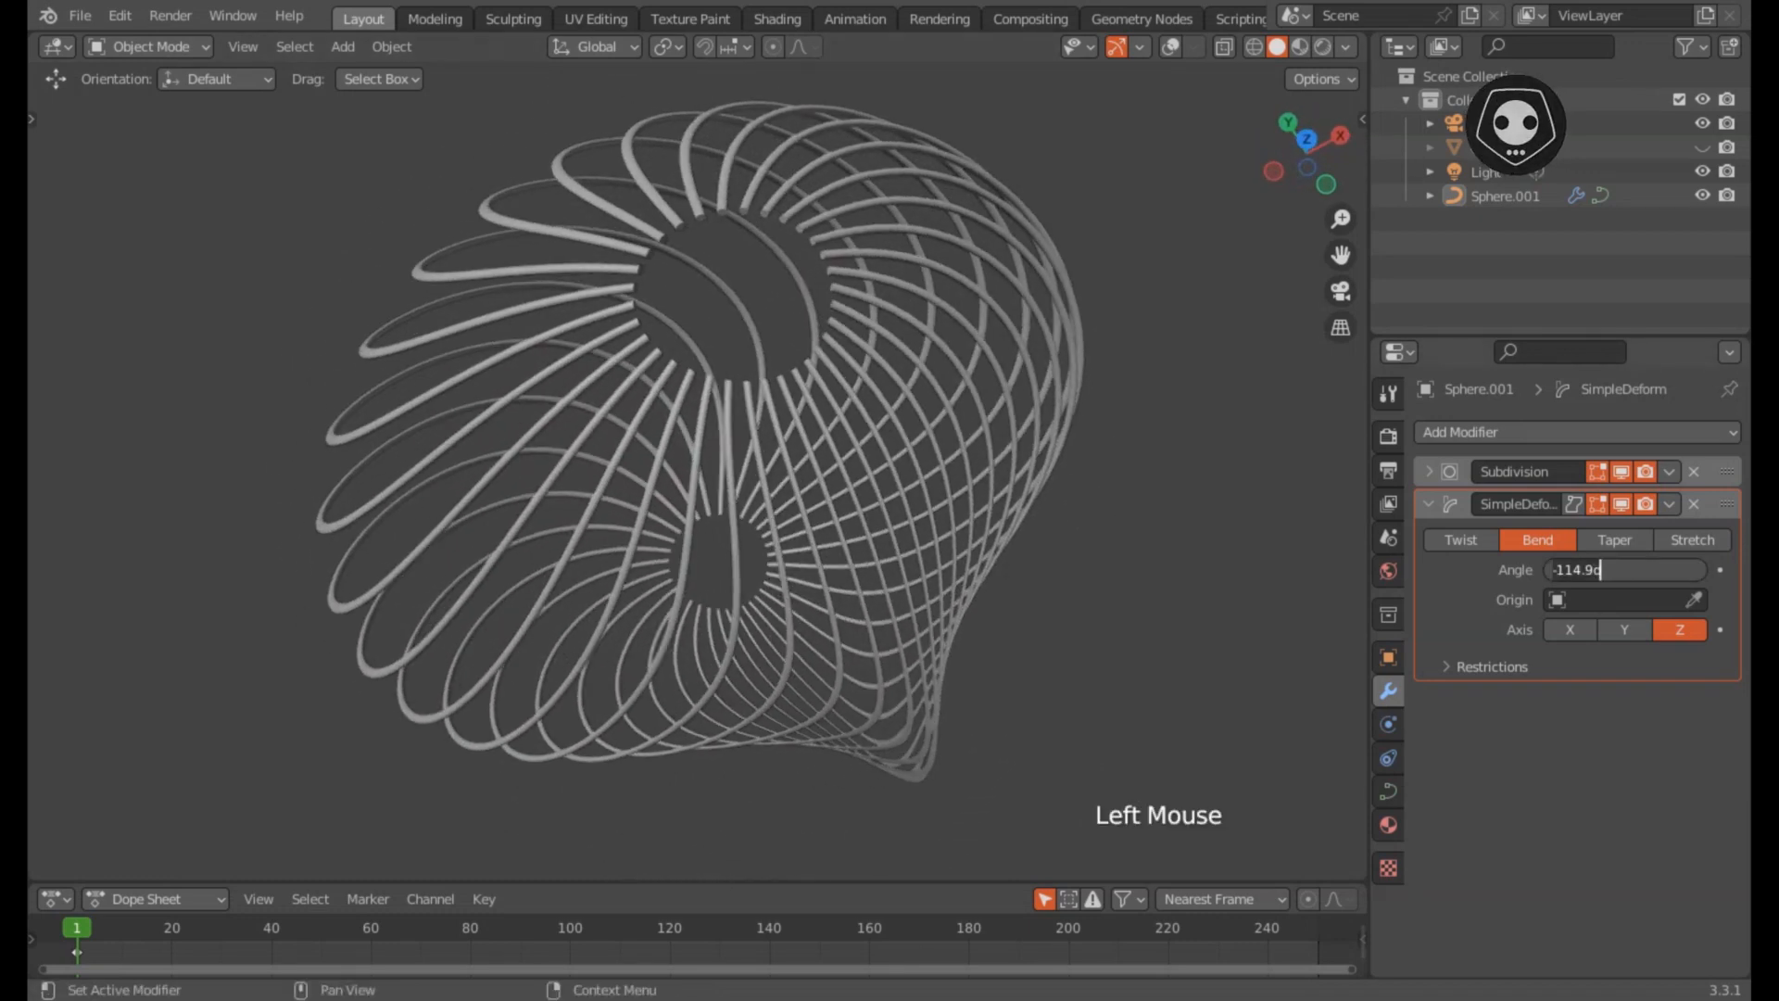
{"action": "type", "text": "90"}
{"action": "key", "text": "Return"}
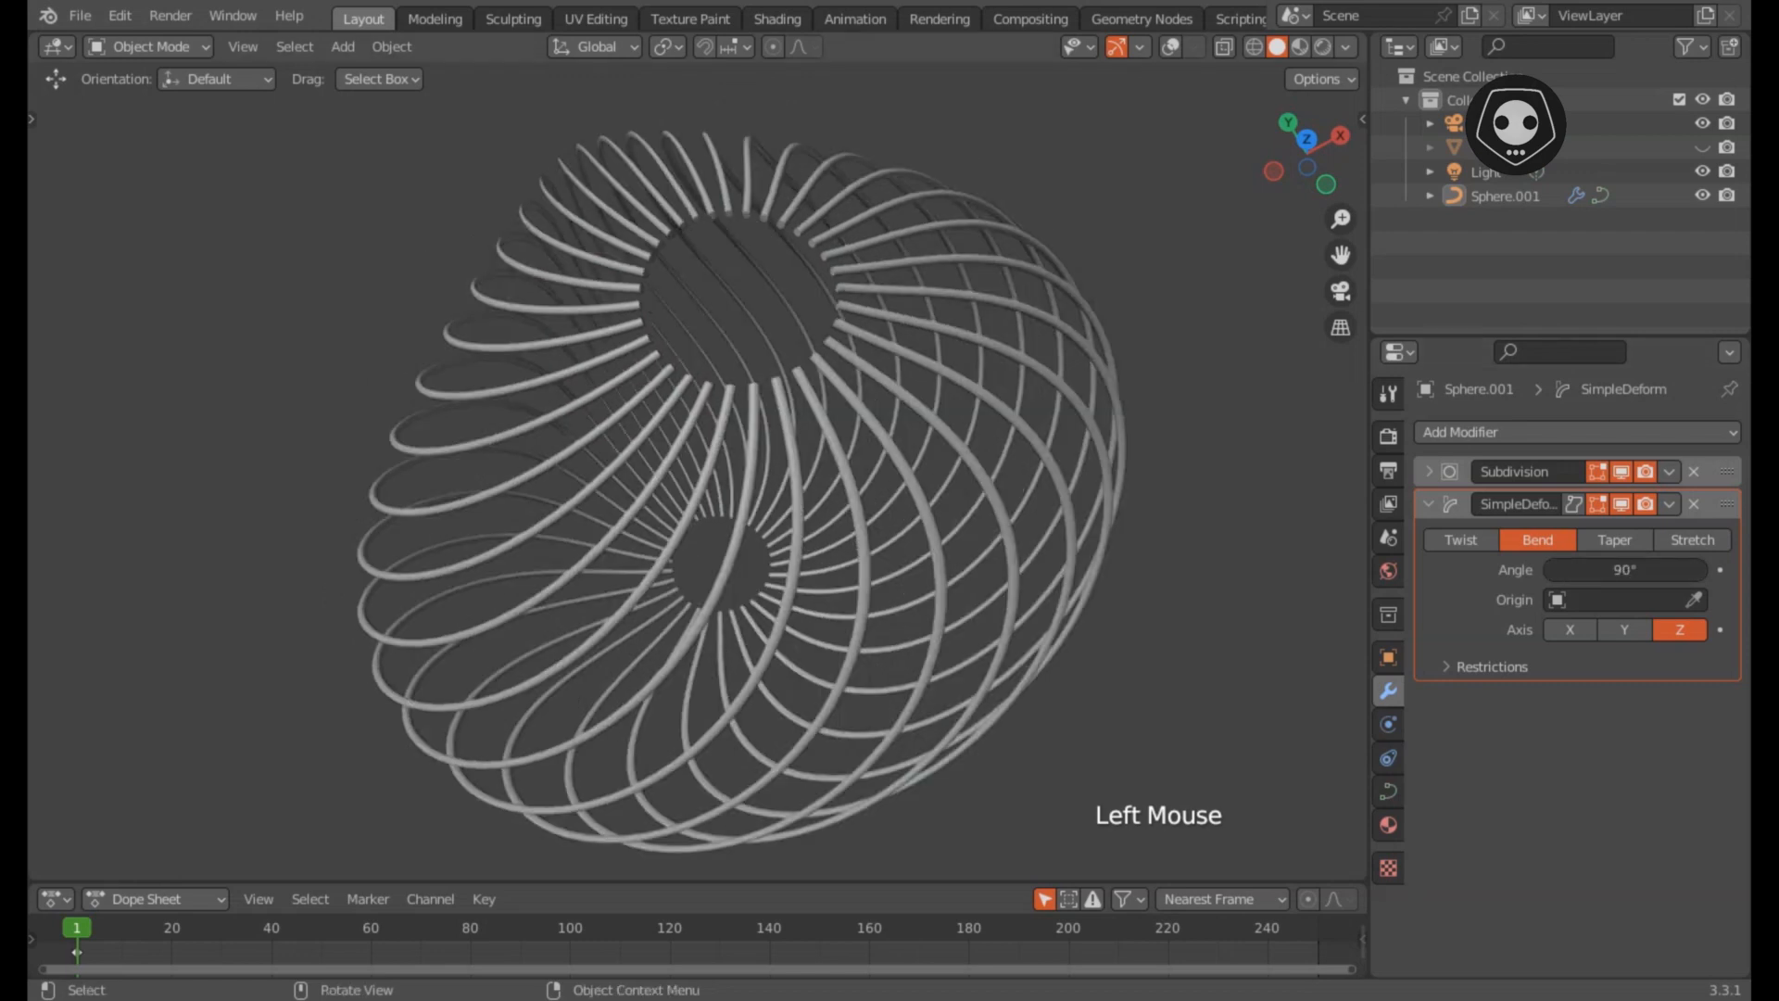
{"action": "scroll", "coordinate": [695, 464], "scroll_direction": "down", "scroll_amount": 2}
{"action": "middle_click_drag", "start_coordinate": [696, 464], "coordinate": [732, 533]}
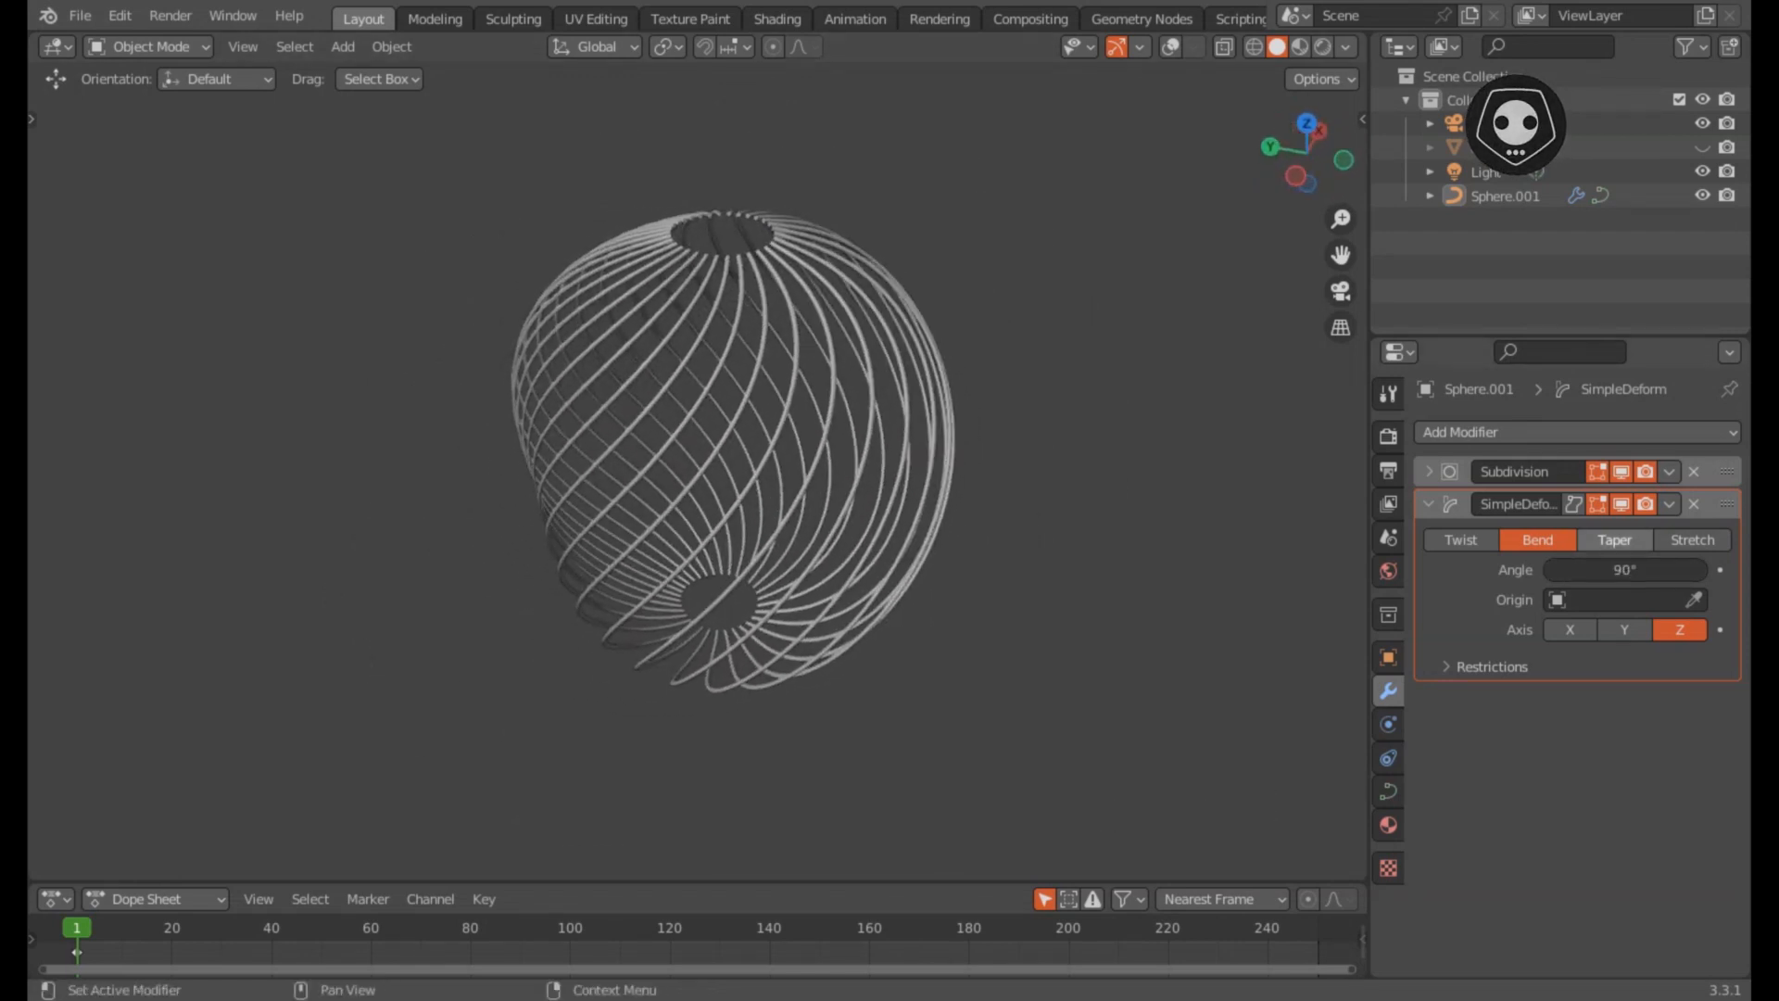
Step: Switch the Simple Deform modifier to Taper with a factor of 0.741 and inspect the tapered strands
{"action": "left_click", "coordinate": [1614, 539]}
{"action": "middle_click_drag", "start_coordinate": [927, 519], "coordinate": [979, 505]}
{"action": "mouse_move", "coordinate": [1625, 569]}
{"action": "left_mouse_down"}
{"action": "mouse_move", "coordinate": [1566, 569]}
{"action": "mouse_move", "coordinate": [1621, 569]}
{"action": "left_mouse_up"}
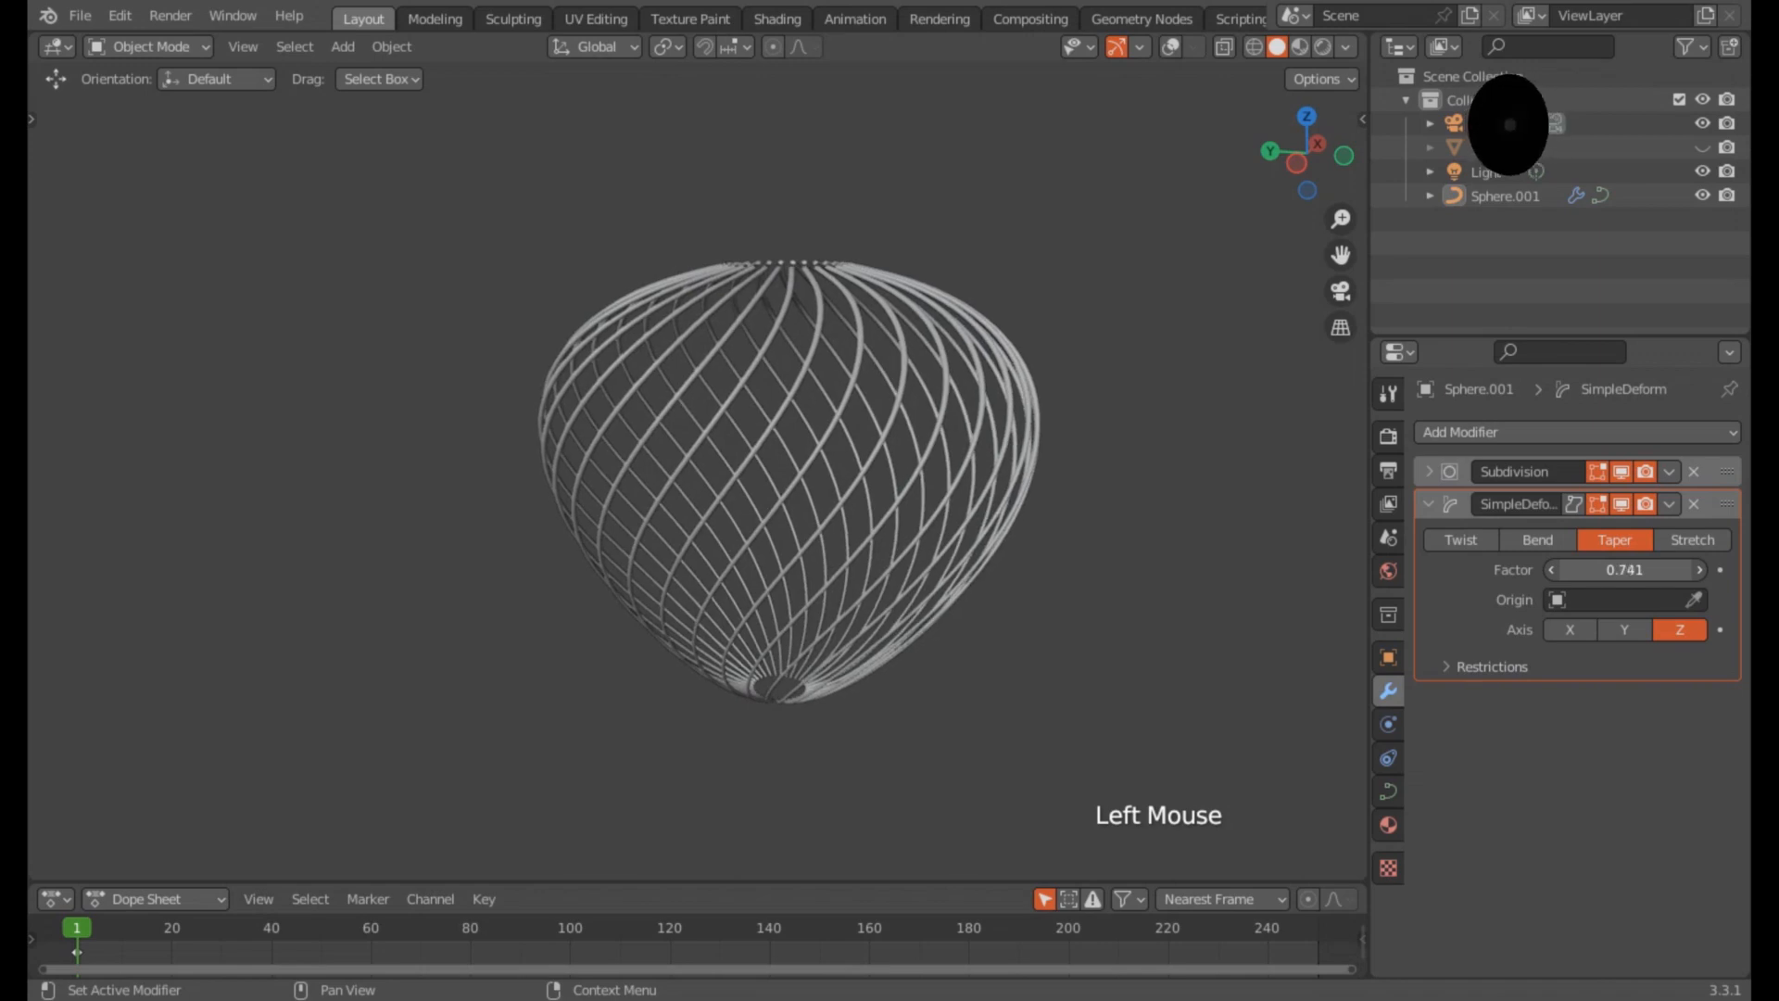
{"action": "middle_click_drag", "start_coordinate": [927, 463], "coordinate": [993, 512]}
{"action": "scroll", "coordinate": [994, 512], "scroll_direction": "up", "scroll_amount": 1}
{"action": "scroll", "coordinate": [695, 444], "scroll_direction": "up", "scroll_amount": 2}
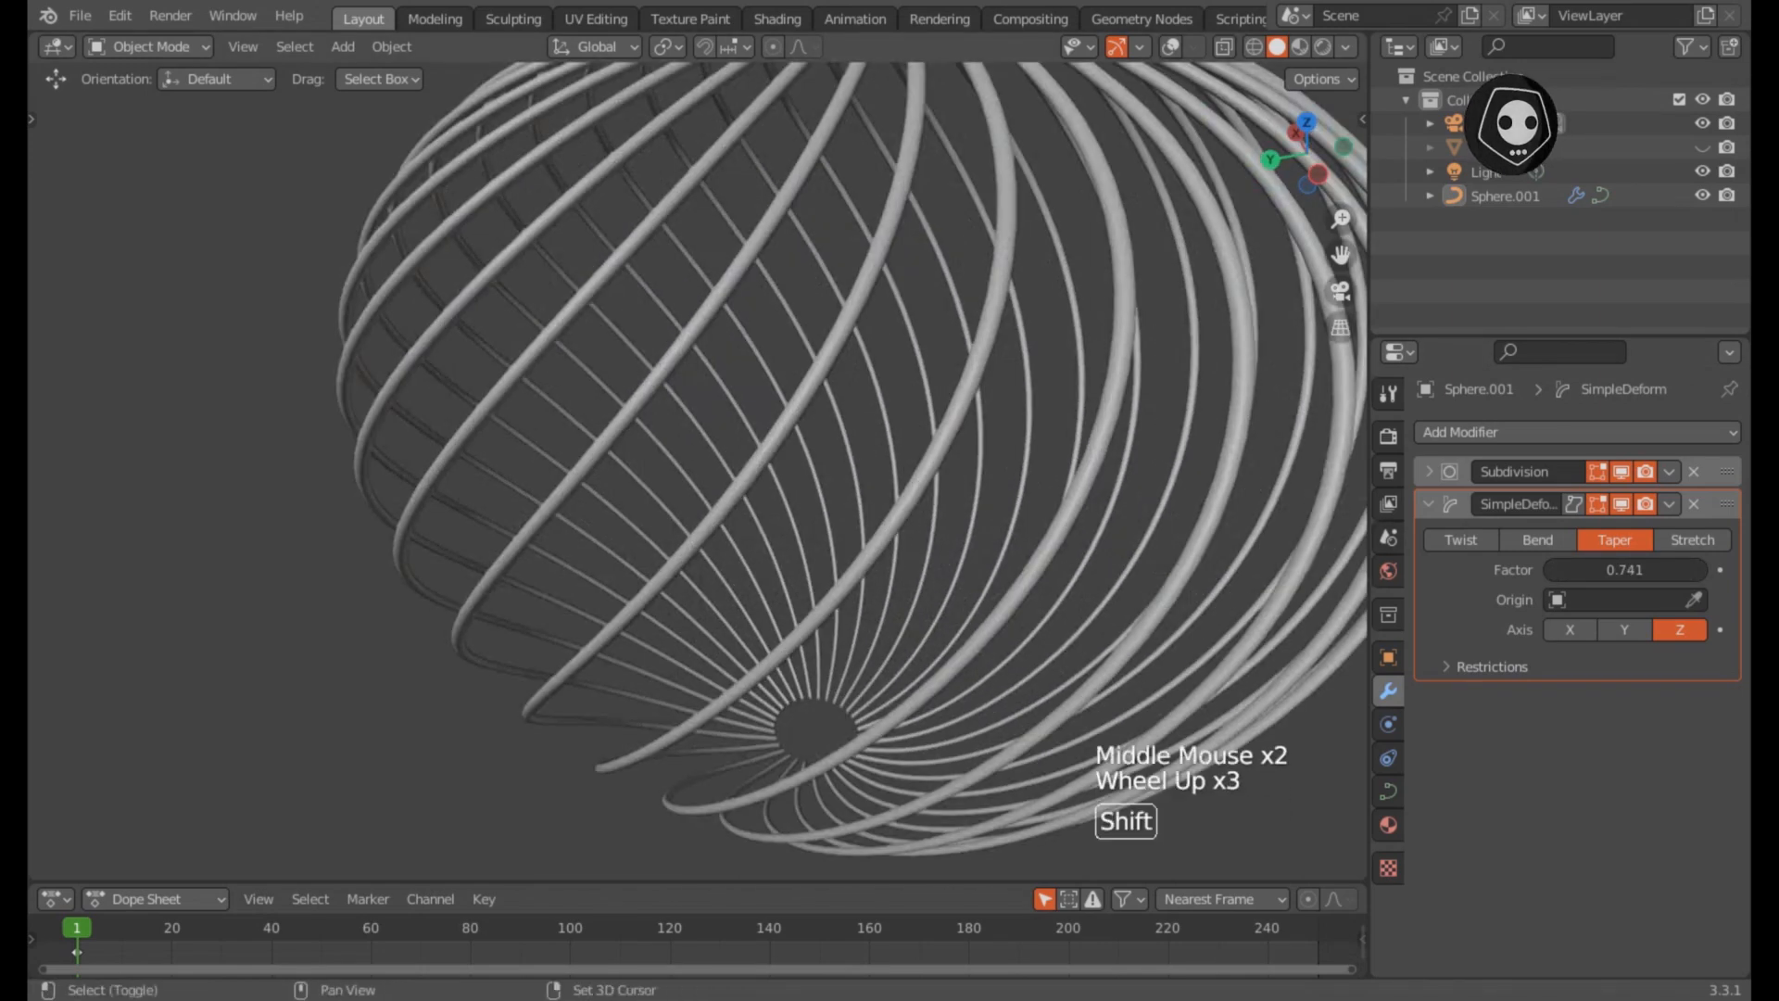
{"action": "middle_click_drag", "start_coordinate": [695, 445], "coordinate": [640, 473], "text": "shift"}
{"action": "scroll", "coordinate": [565, 464], "scroll_direction": "down", "scroll_amount": 2}
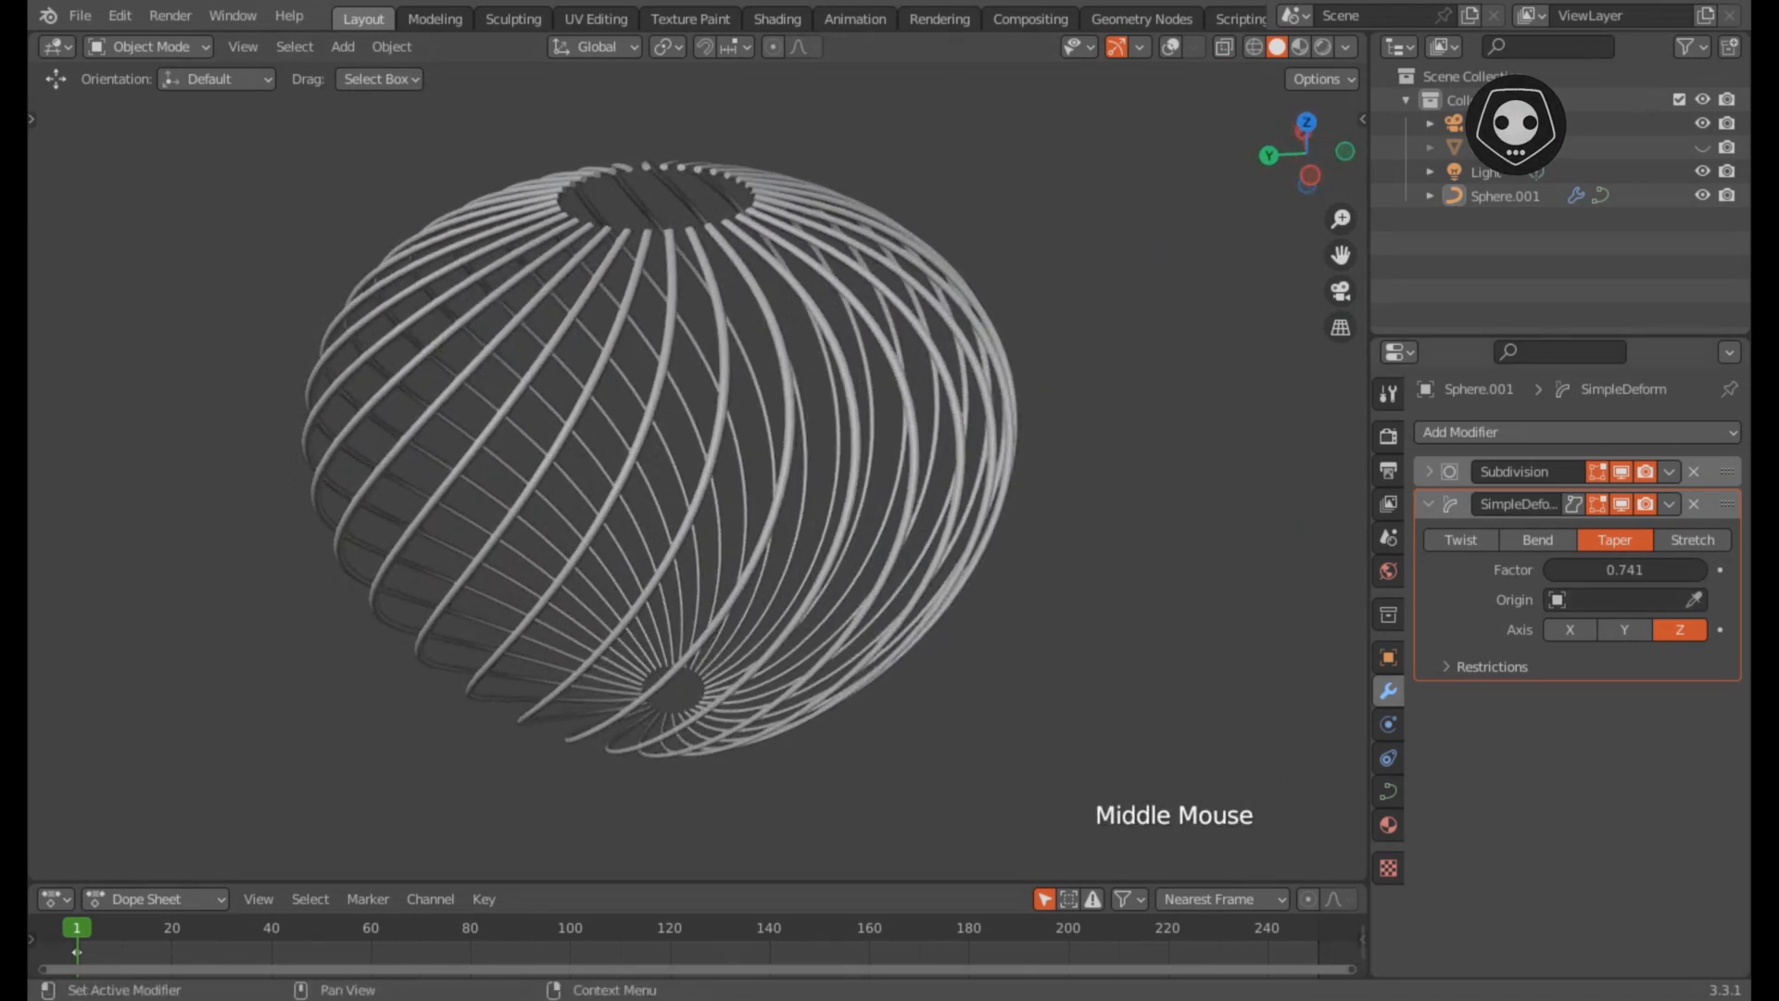
Step: Try the taper along the Y and X axes and return it to the Z axis
{"action": "left_click", "coordinate": [1624, 629]}
{"action": "scroll", "coordinate": [668, 481], "scroll_direction": "down", "scroll_amount": 2}
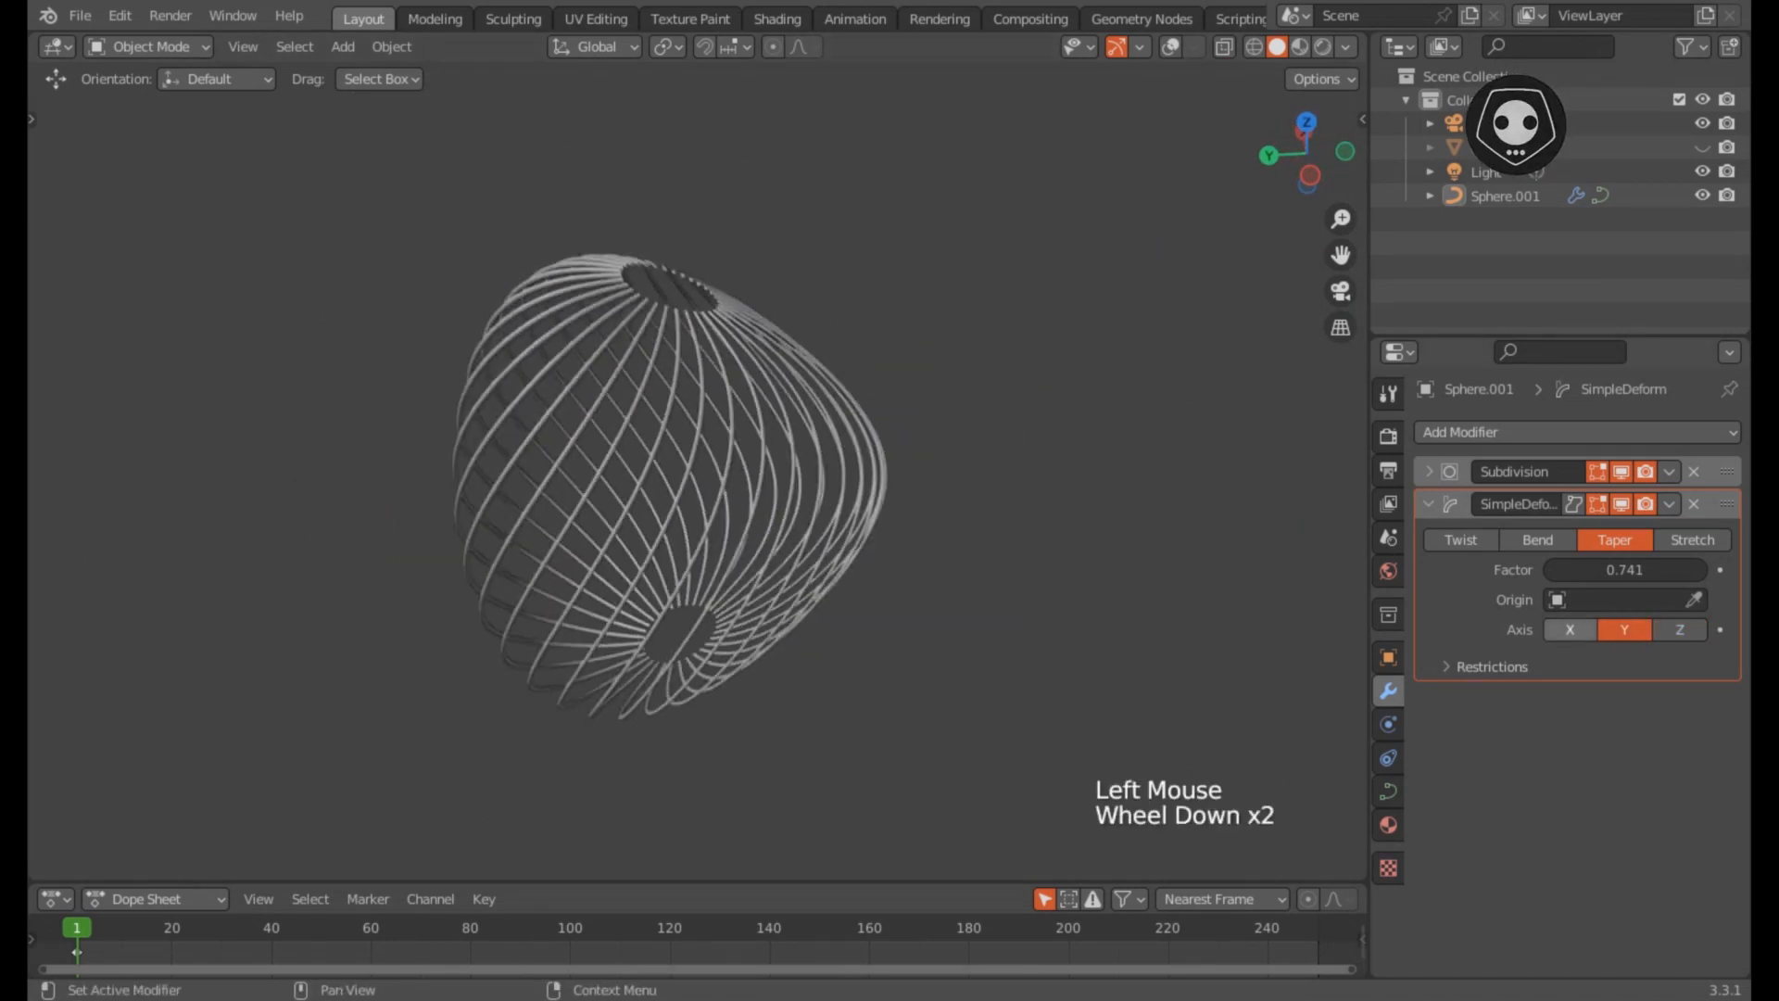
{"action": "left_click", "coordinate": [1570, 630]}
{"action": "left_click", "coordinate": [1681, 629]}
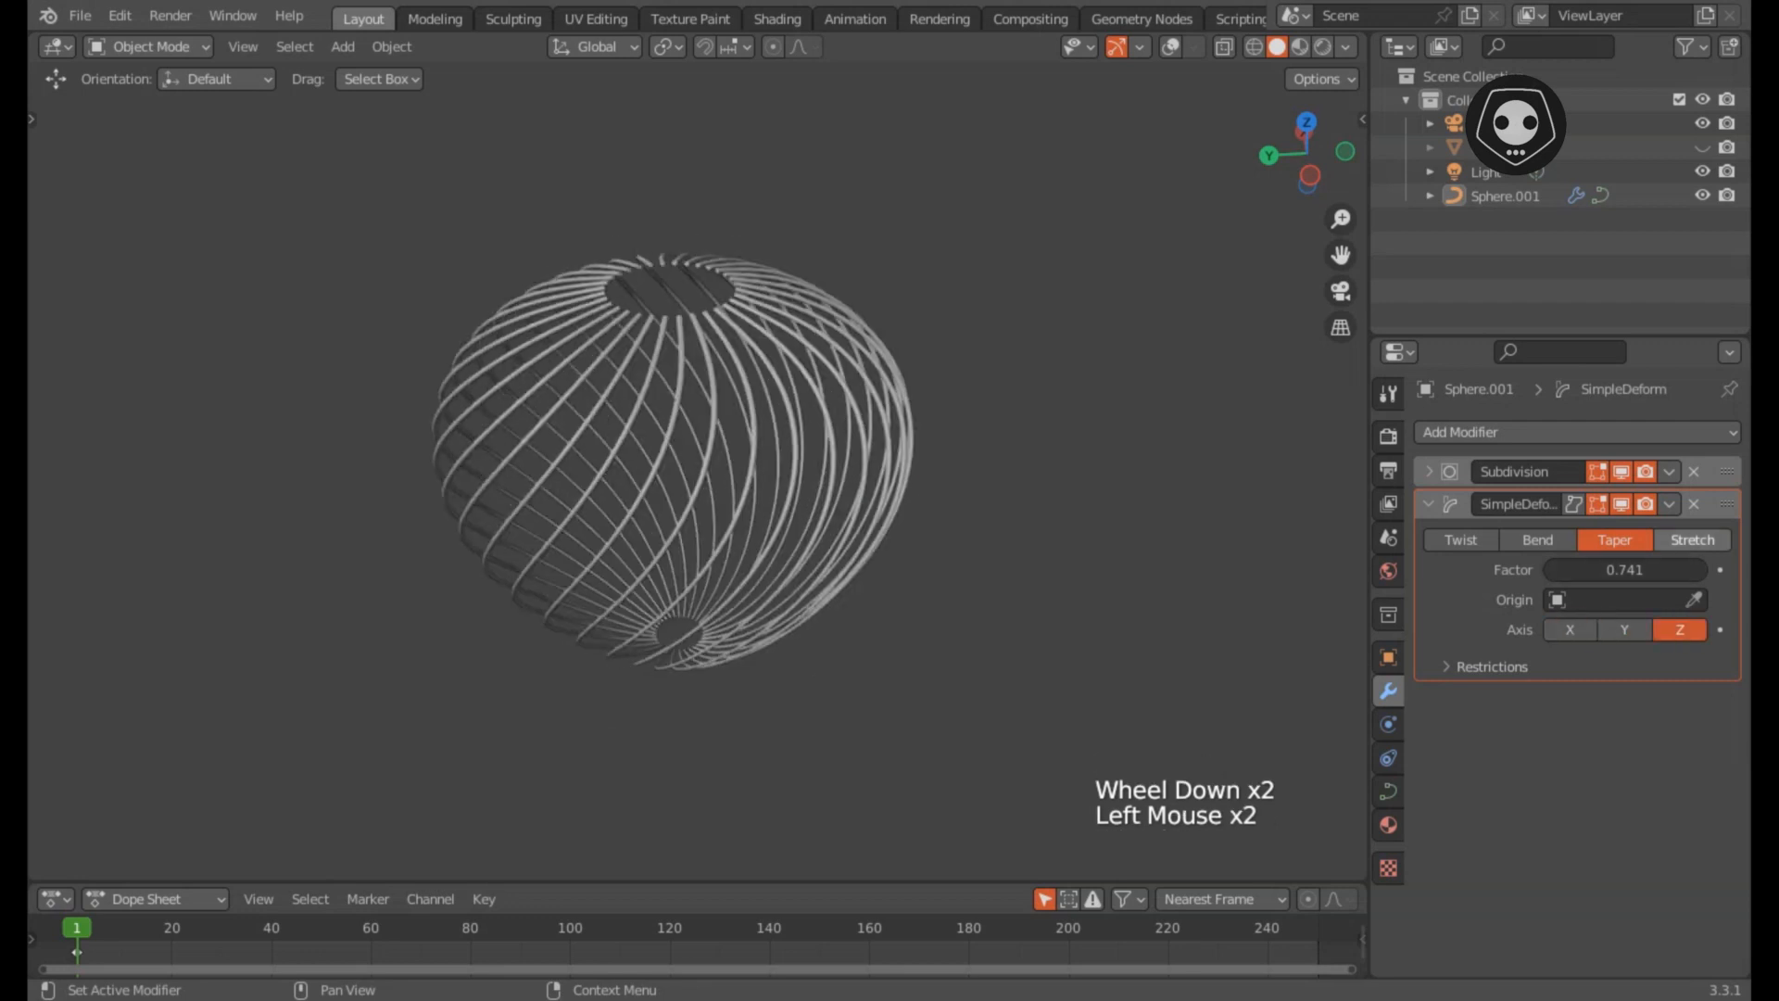
Step: Switch the Simple Deform modifier to Stretch, raise its factor to 3.401, and inspect the elongated shape
{"action": "left_click", "coordinate": [1692, 539]}
{"action": "scroll", "coordinate": [672, 454], "scroll_direction": "down", "scroll_amount": 1}
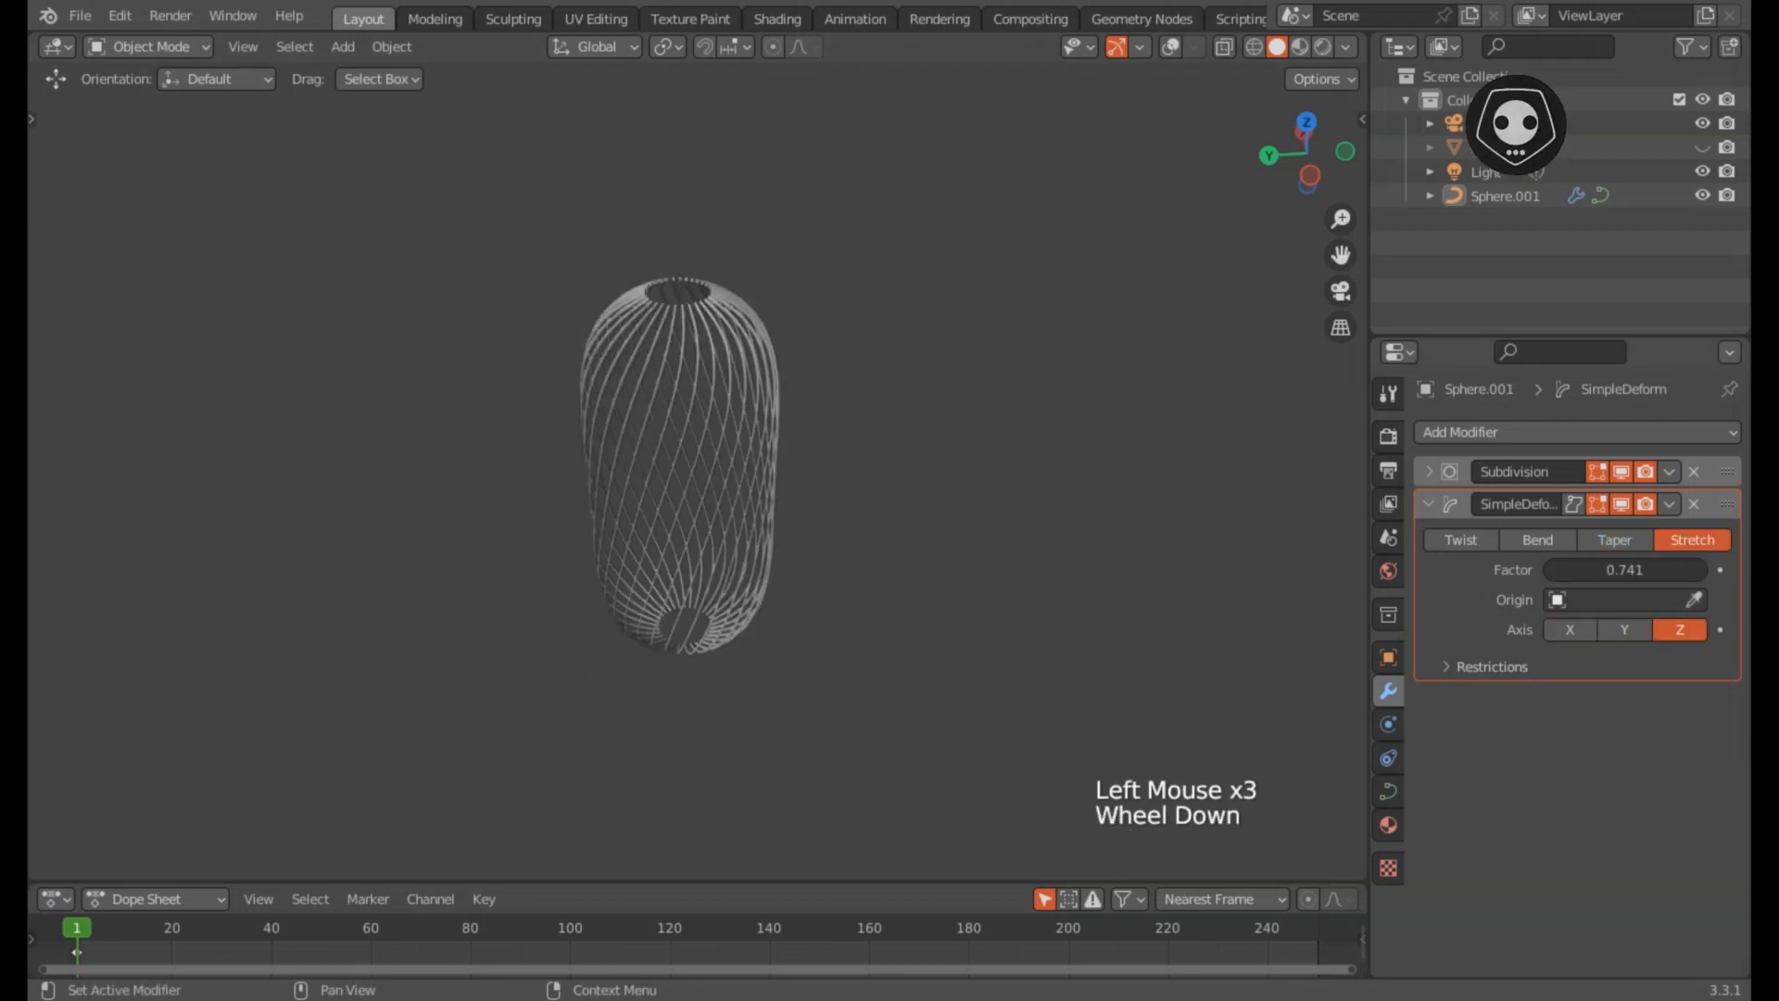
{"action": "left_click_drag", "start_coordinate": [1625, 569], "coordinate": [1742, 569]}
{"action": "middle_click_drag", "start_coordinate": [742, 399], "coordinate": [791, 542], "text": "shift"}
{"action": "scroll", "coordinate": [791, 542], "scroll_direction": "up", "scroll_amount": 3}
{"action": "middle_click_drag", "start_coordinate": [790, 371], "coordinate": [791, 625], "text": "shift"}
{"action": "scroll", "coordinate": [791, 677], "scroll_direction": "up", "scroll_amount": 2}
{"action": "scroll", "coordinate": [698, 464], "scroll_direction": "down", "scroll_amount": 4}
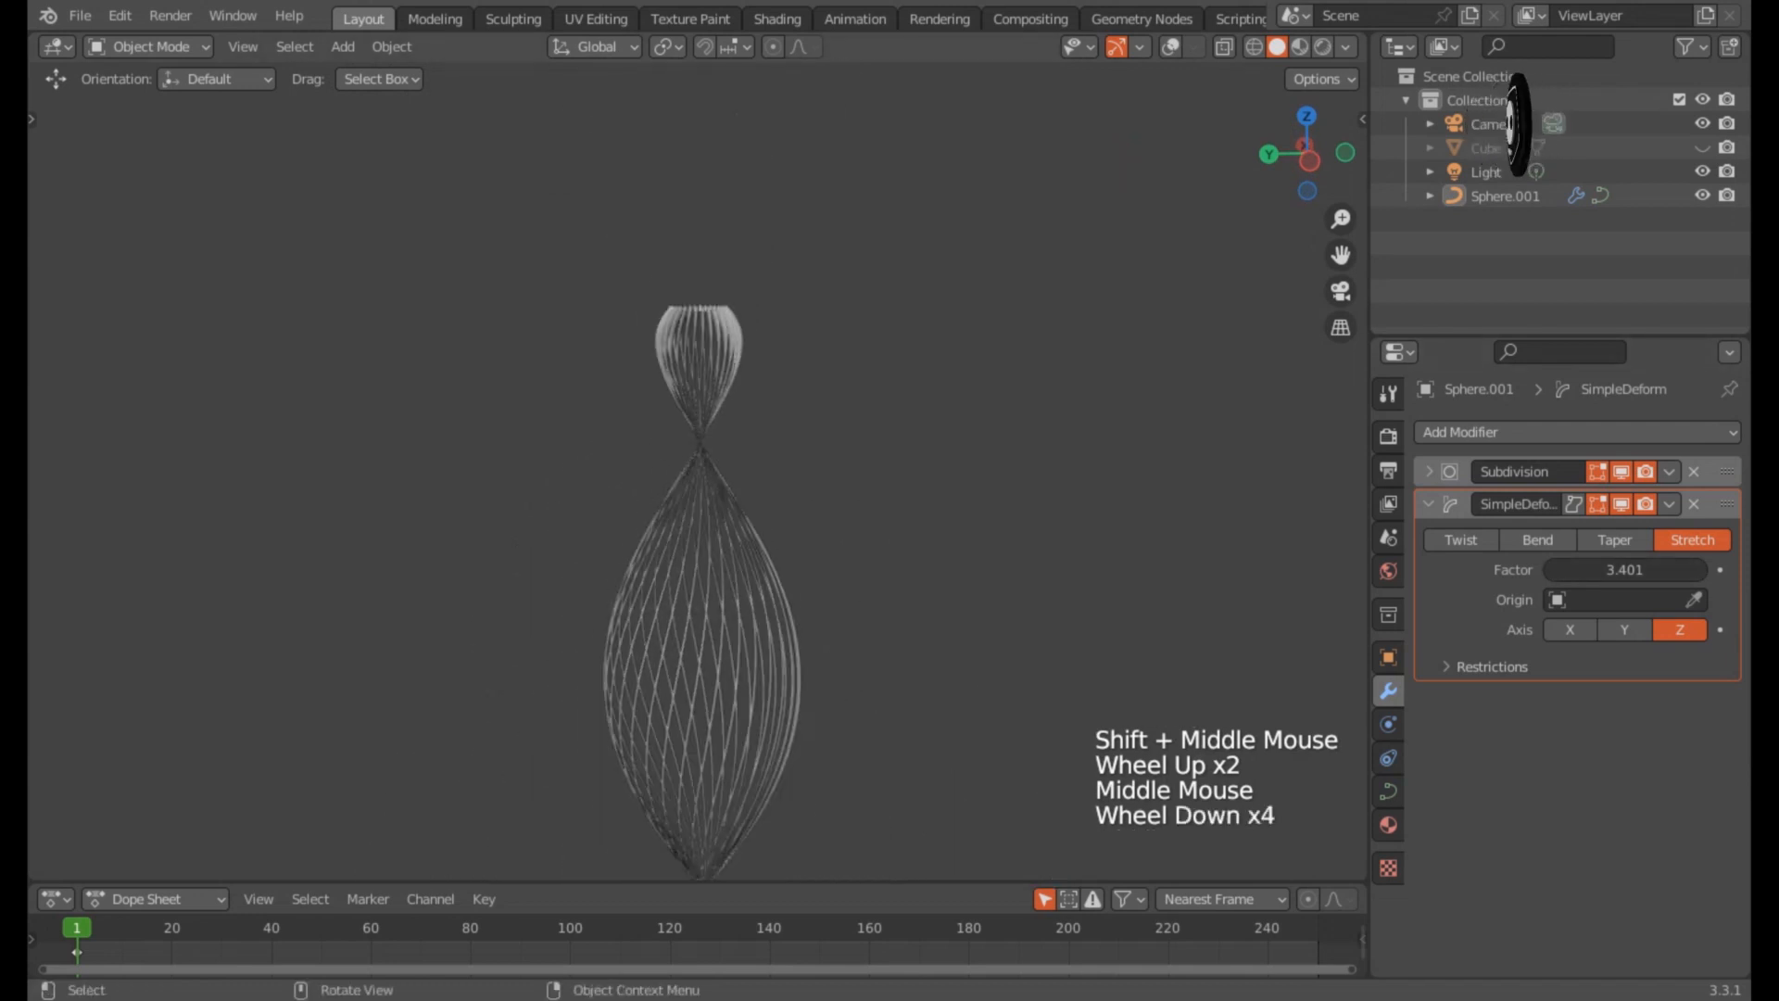
Step: Set the Stretch factor to 2.3, lower it to 1.7, and inspect the stretched strands from another angle
{"action": "left_click_drag", "start_coordinate": [1624, 569], "coordinate": [1625, 569]}
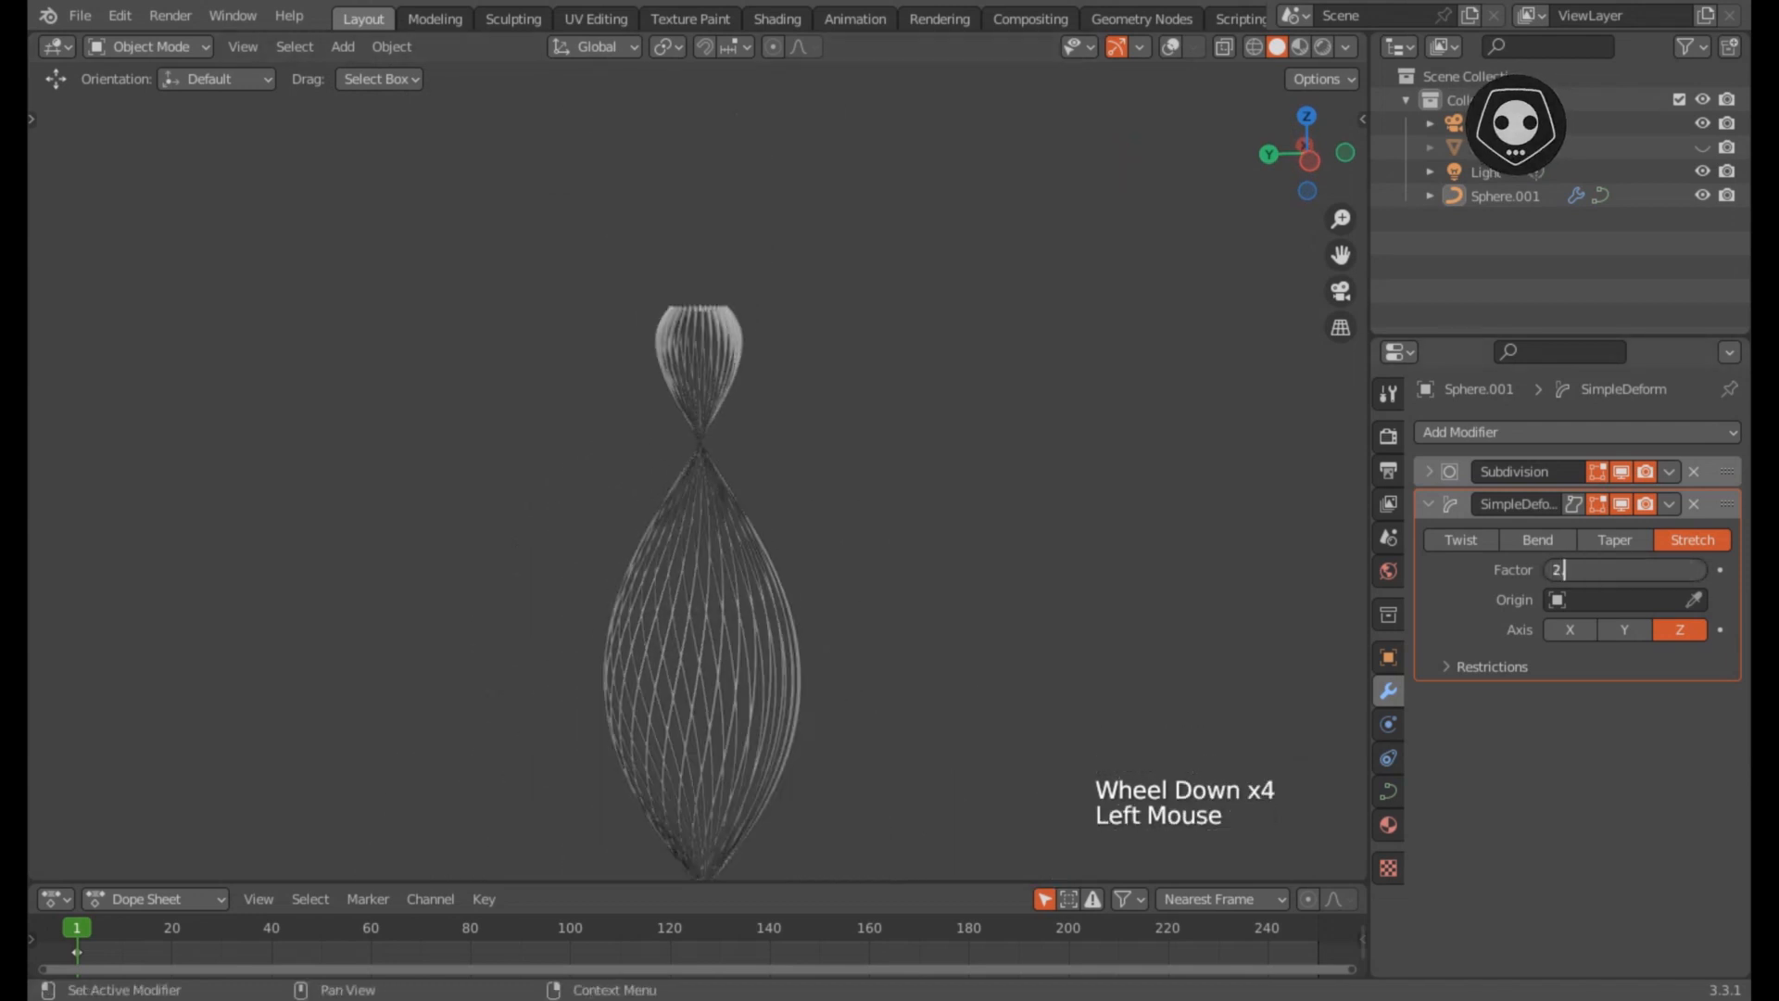
{"action": "key", "text": "Return"}
{"action": "left_click", "coordinate": [1624, 570]}
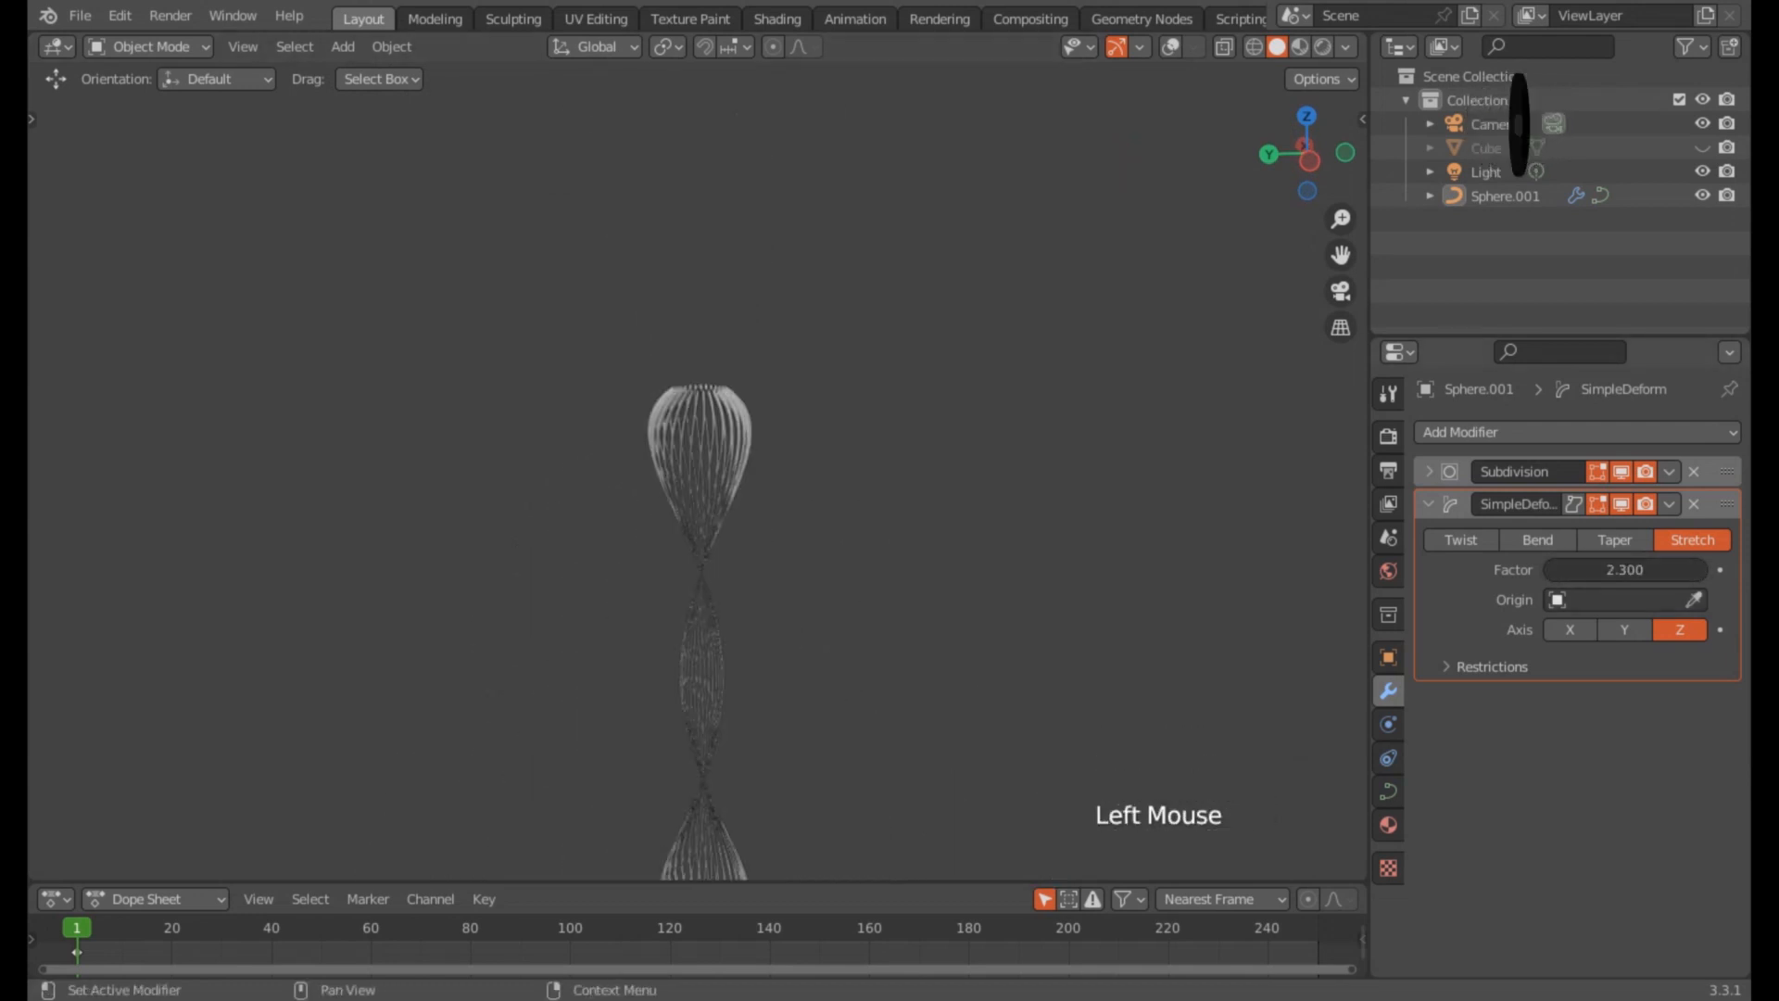
{"action": "type", "text": "1.7"}
{"action": "key", "text": "Return"}
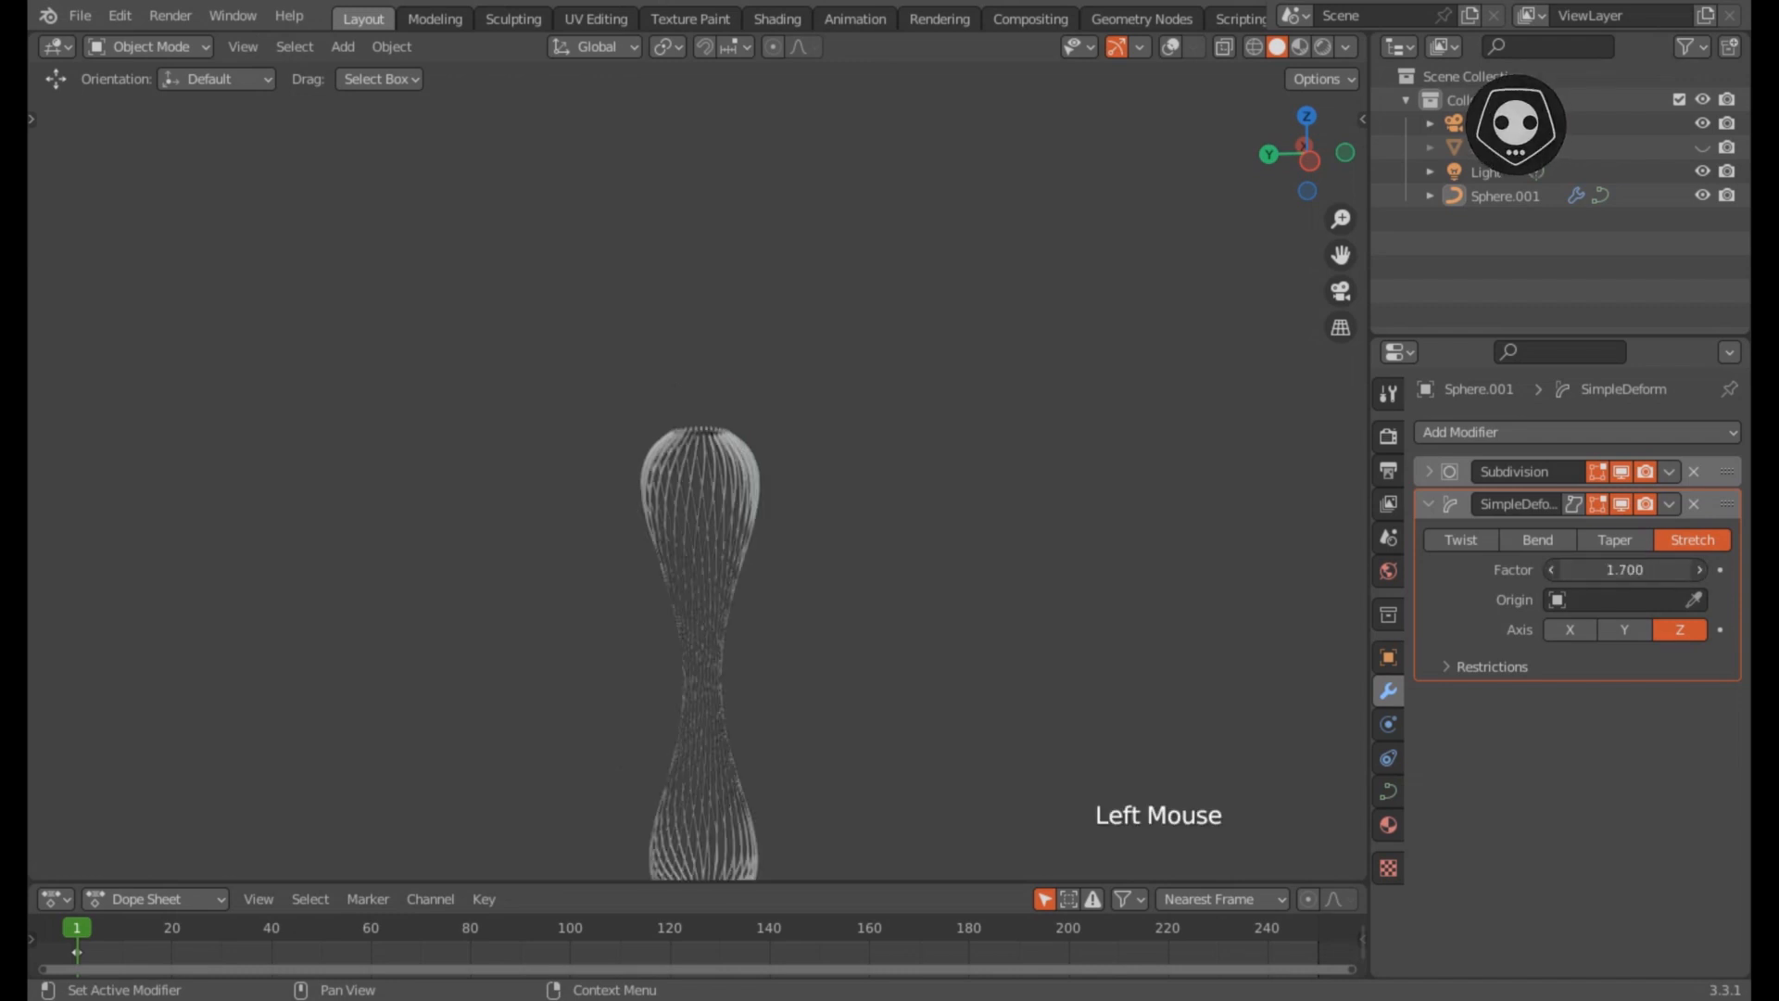
{"action": "middle_click_drag", "start_coordinate": [701, 649], "coordinate": [718, 590], "text": "shift"}
{"action": "scroll", "coordinate": [655, 417], "scroll_direction": "up", "scroll_amount": 2}
{"action": "scroll", "coordinate": [701, 463], "scroll_direction": "up", "scroll_amount": 2}
{"action": "middle_click_drag", "start_coordinate": [702, 463], "coordinate": [735, 433]}
{"action": "scroll", "coordinate": [735, 434], "scroll_direction": "down", "scroll_amount": 2}
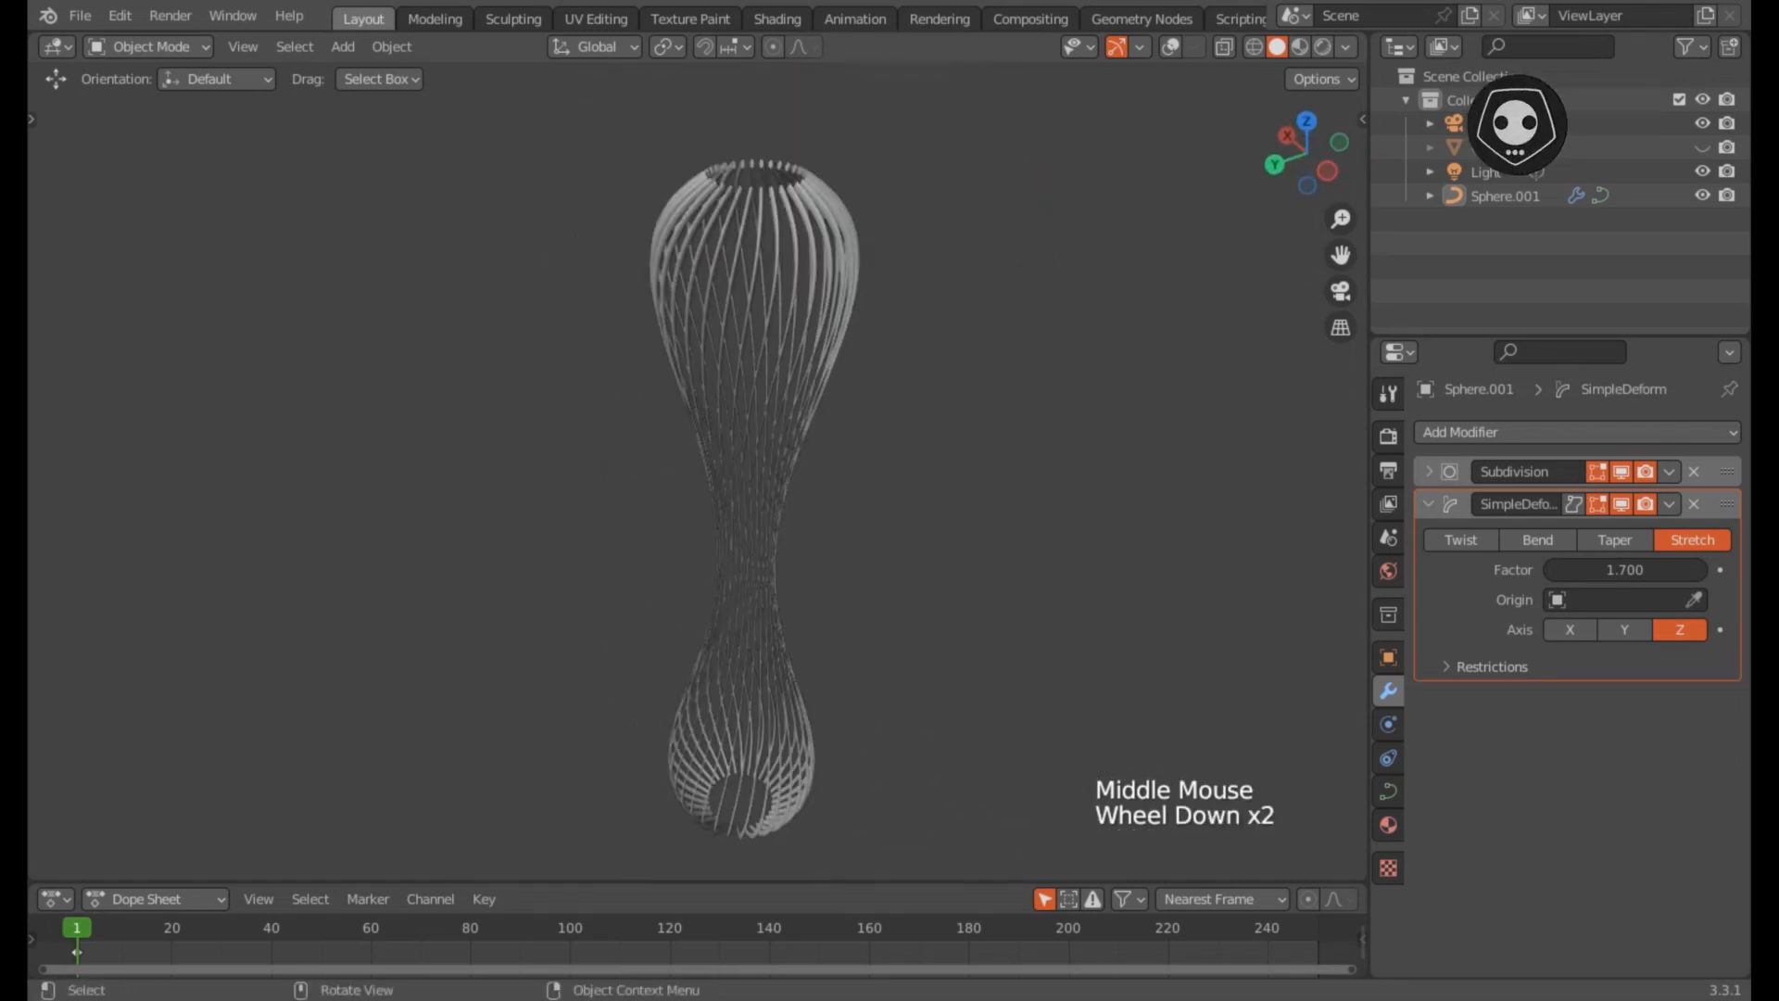
Step: Reduce the Simple Deform modifier's Stretch factor to 1.27 and view the shape from a lower angle
{"action": "left_click", "coordinate": [1626, 569]}
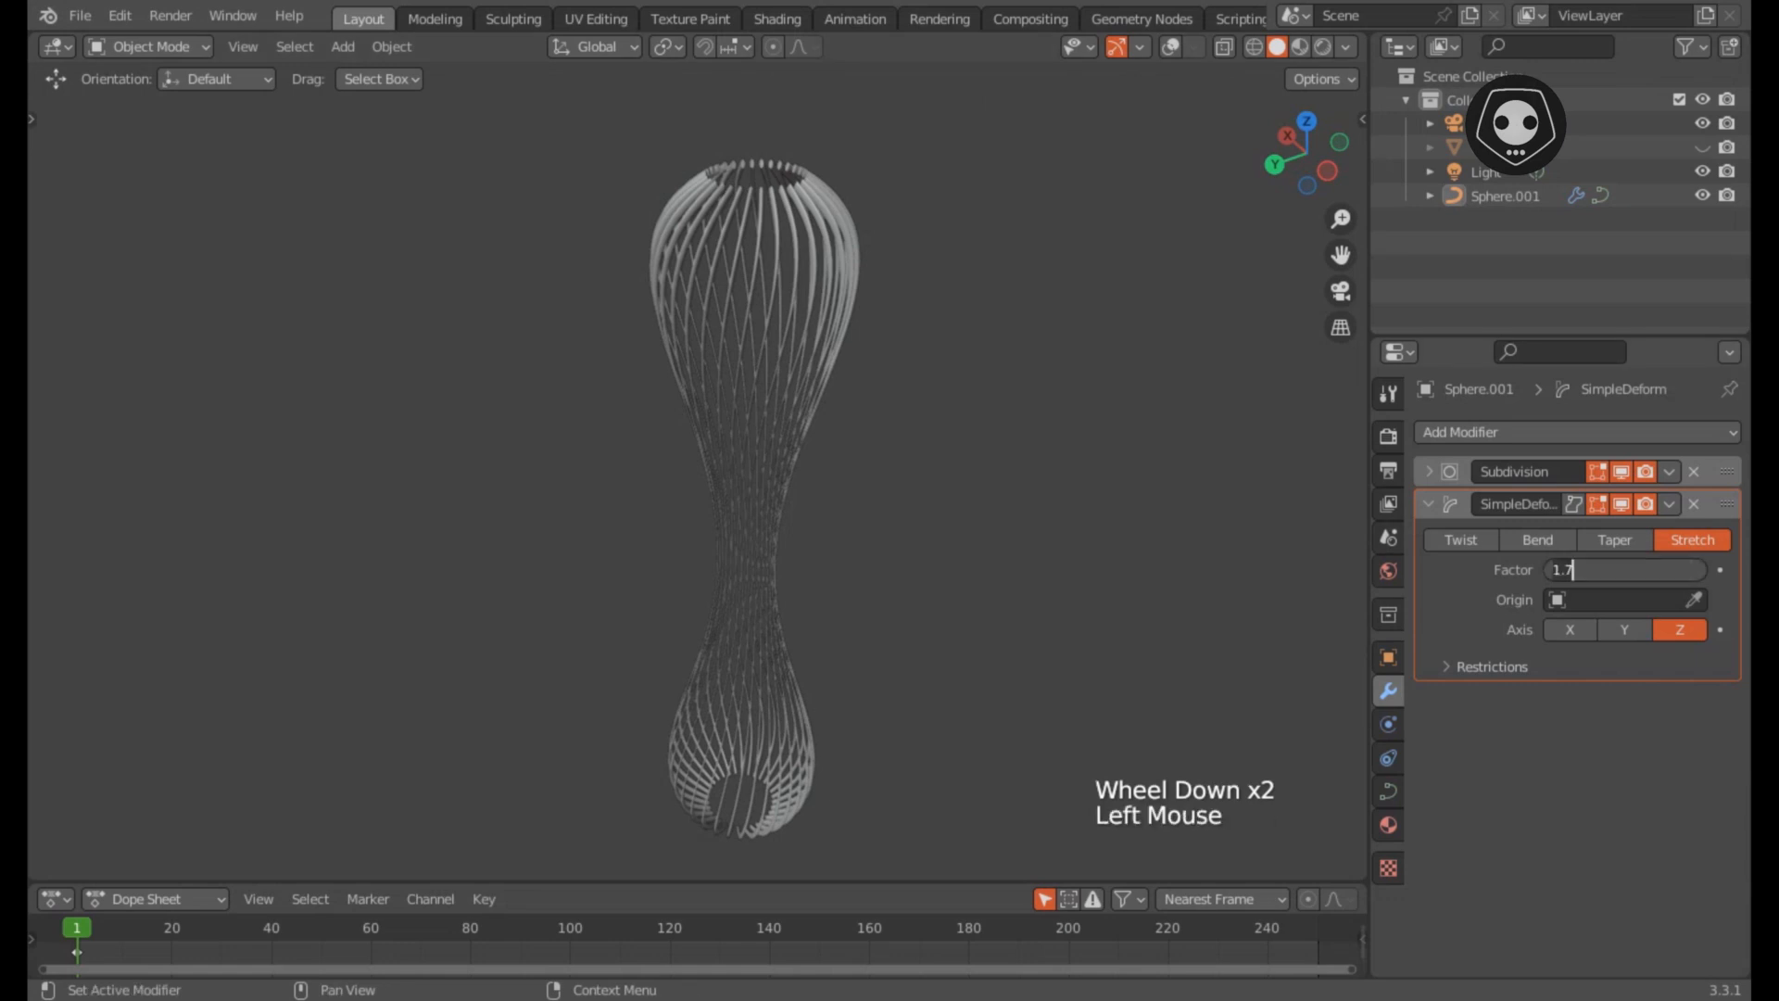
{"action": "type", "text": "1.27"}
{"action": "key", "text": "Return"}
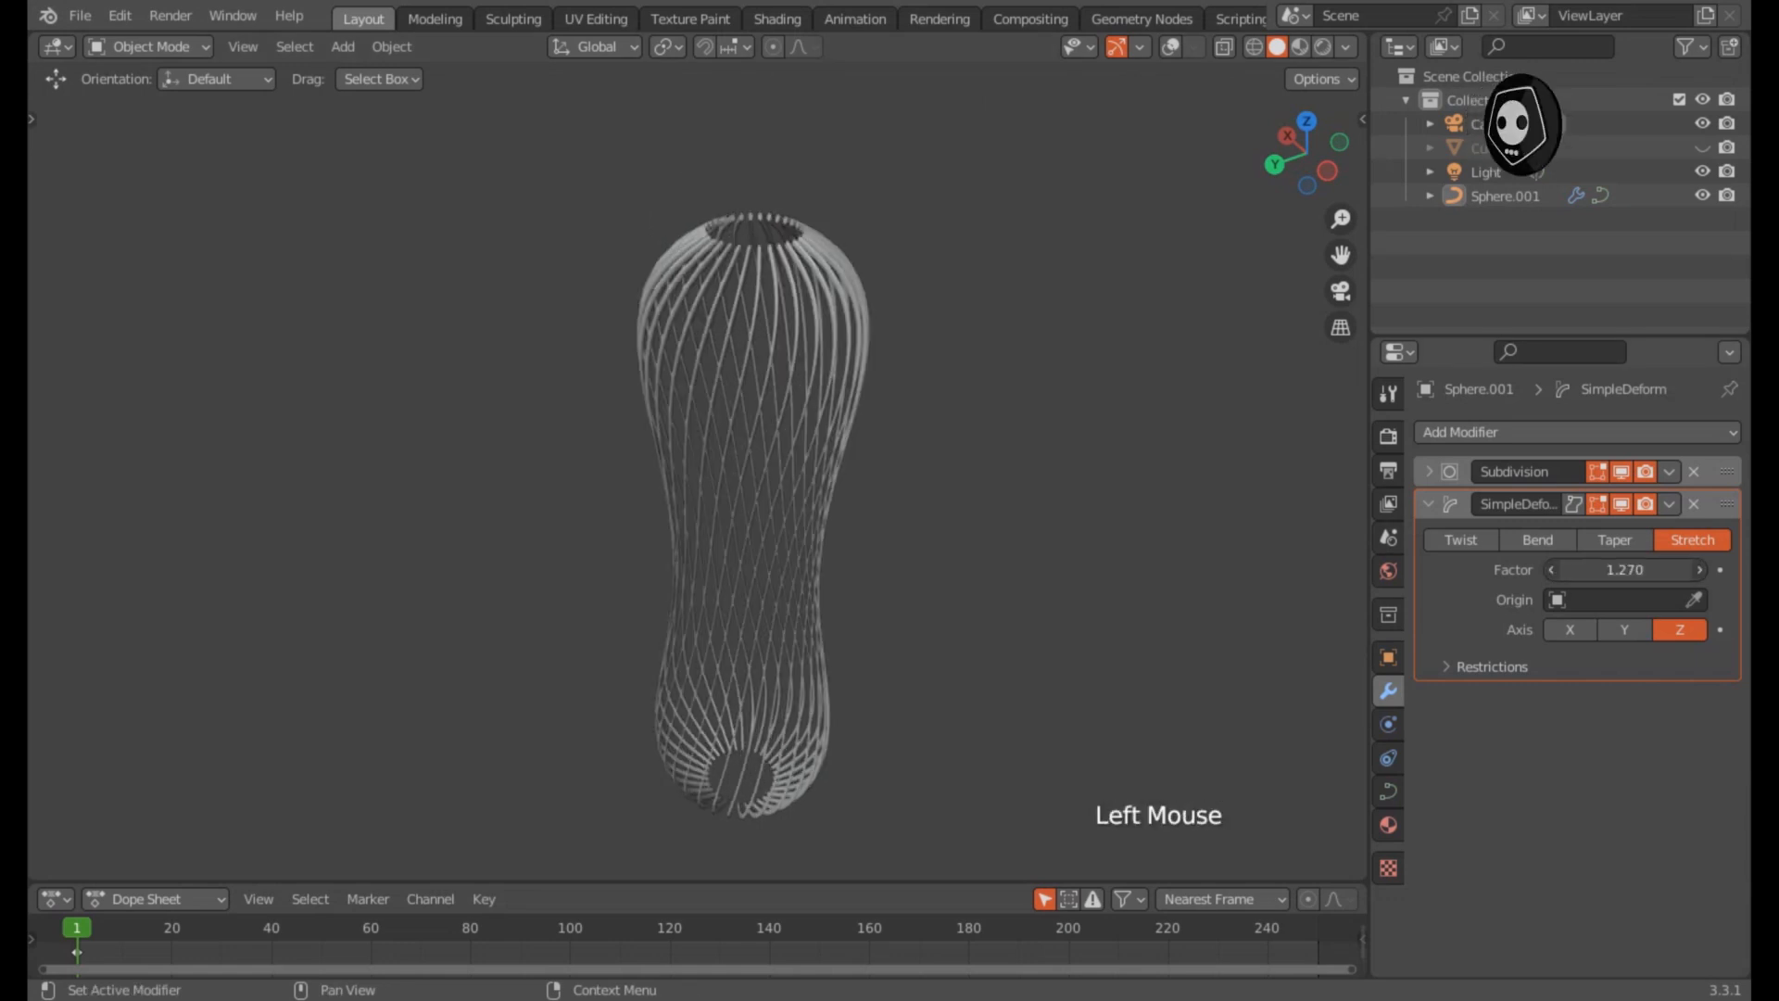
{"action": "middle_click_drag", "start_coordinate": [760, 482], "coordinate": [764, 468]}
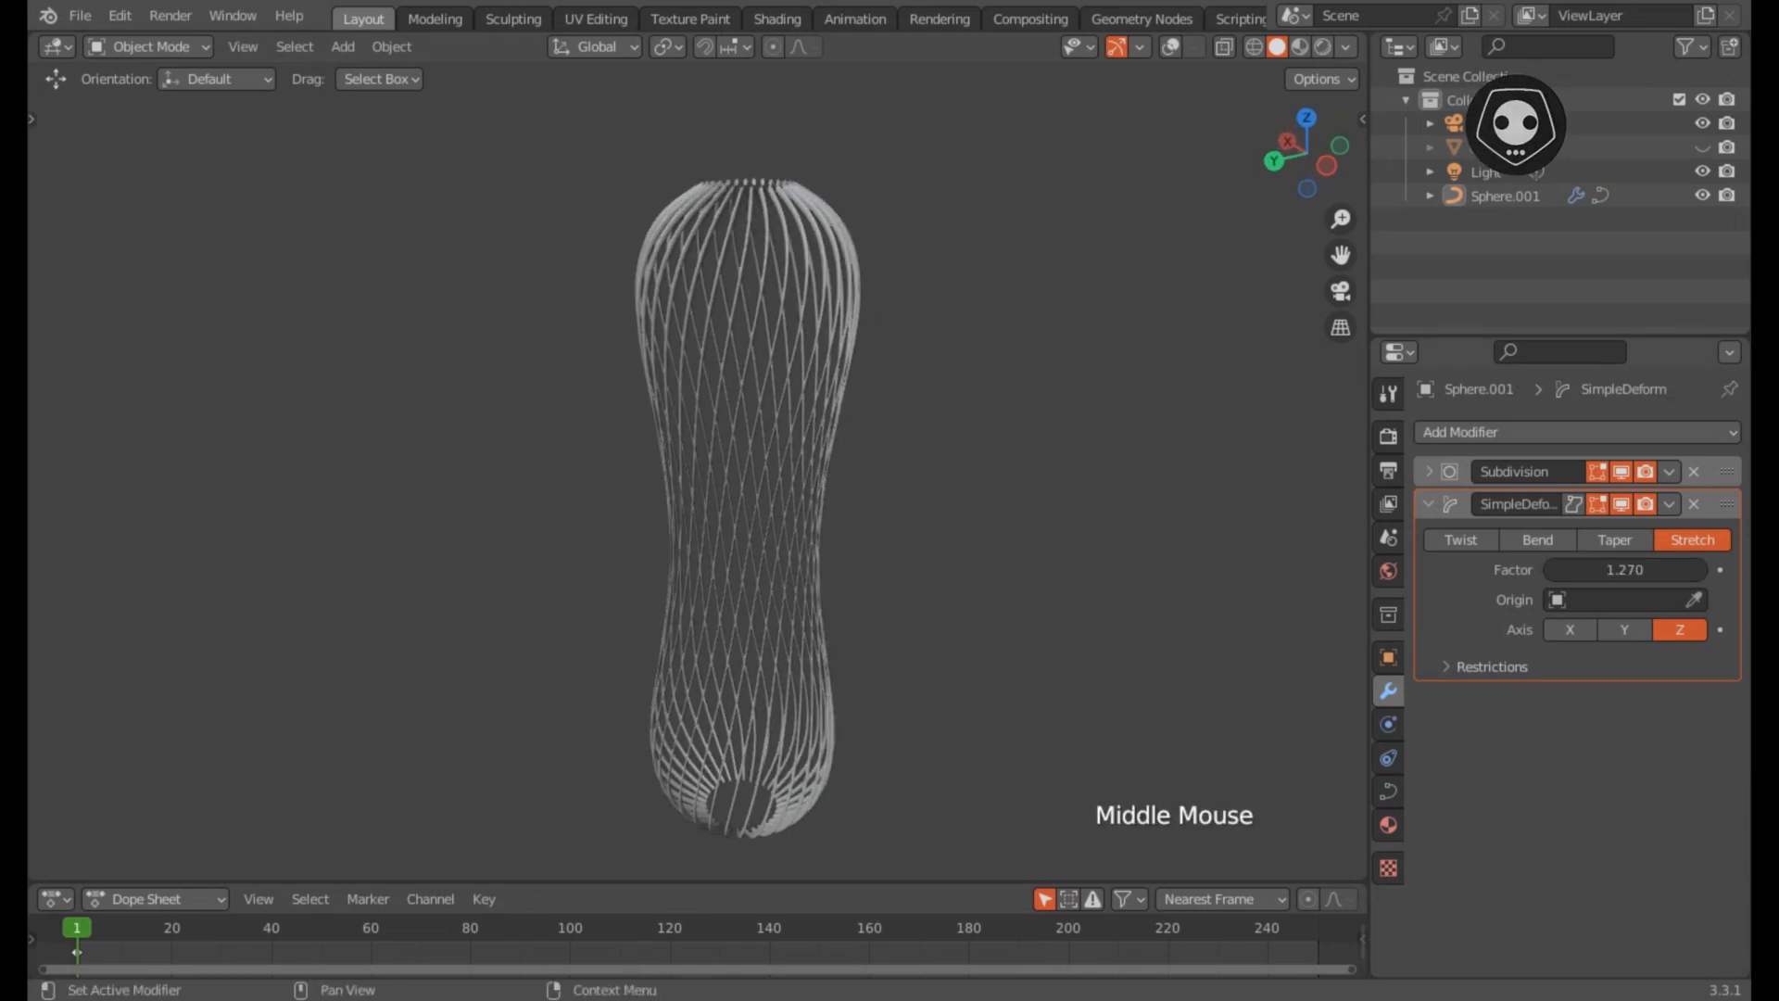
Step: Switch the Simple Deform modifier to Twist, try the twist along the Y axis, and return it to the Z axis
{"action": "left_click", "coordinate": [1460, 539]}
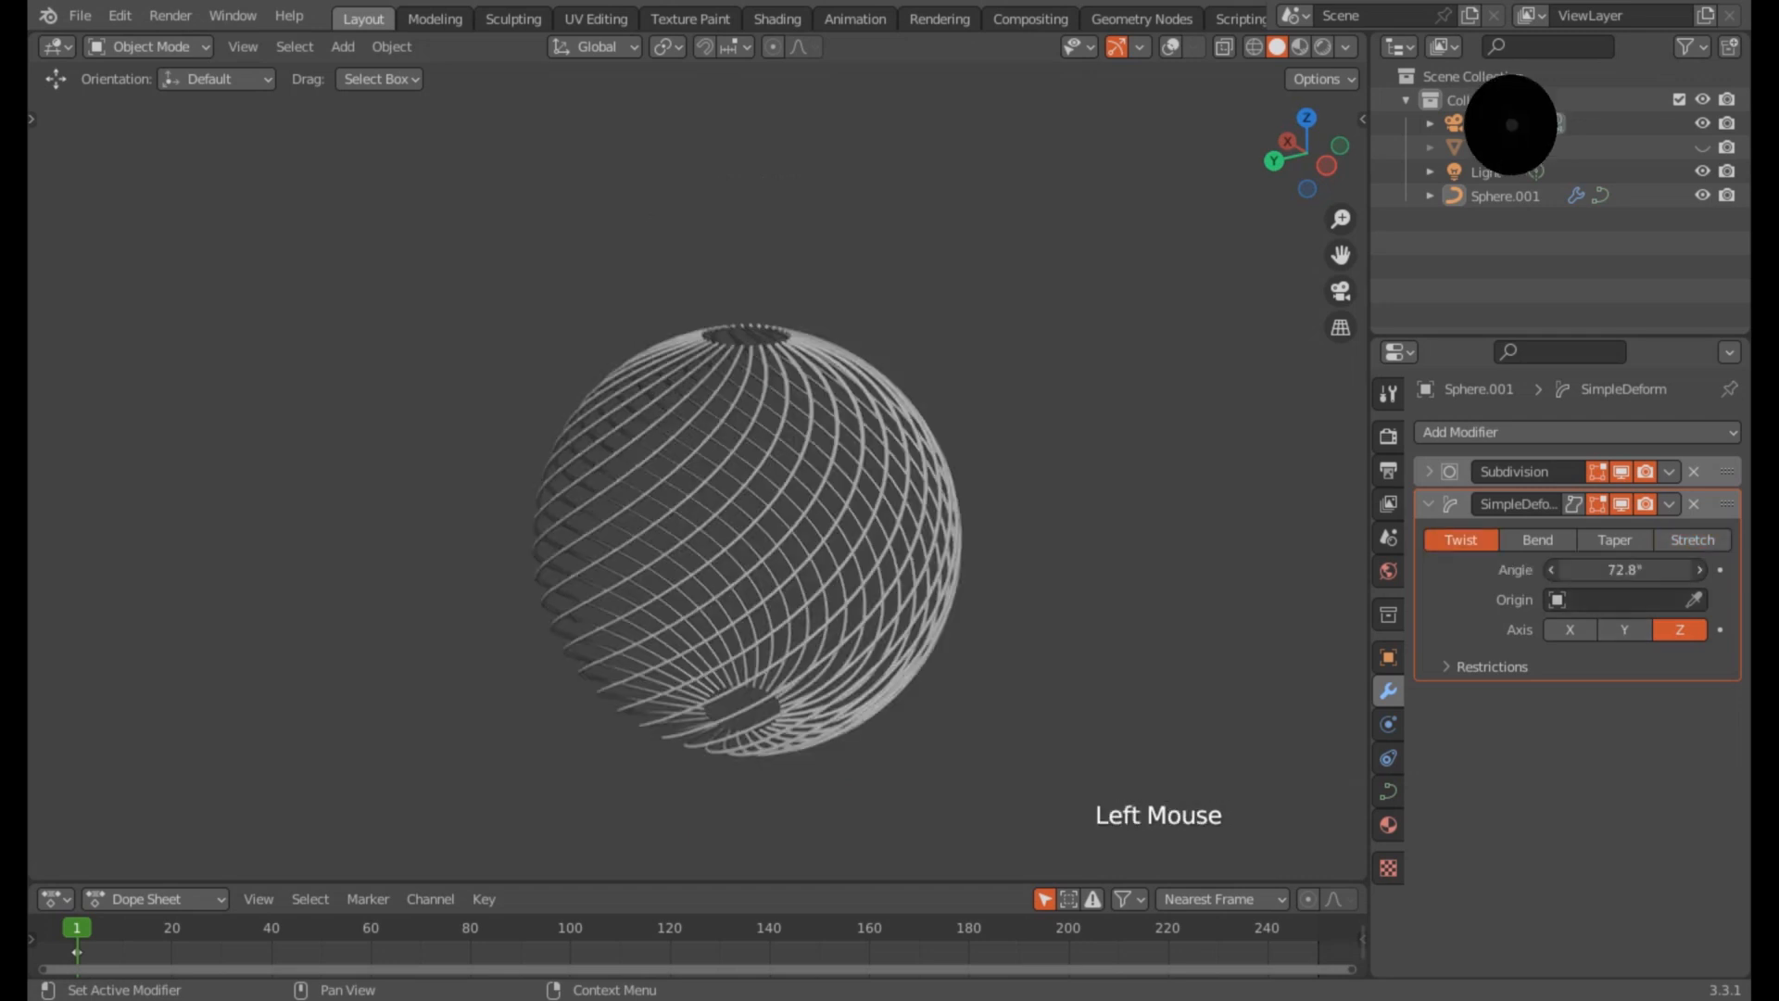
{"action": "left_click", "coordinate": [1624, 630]}
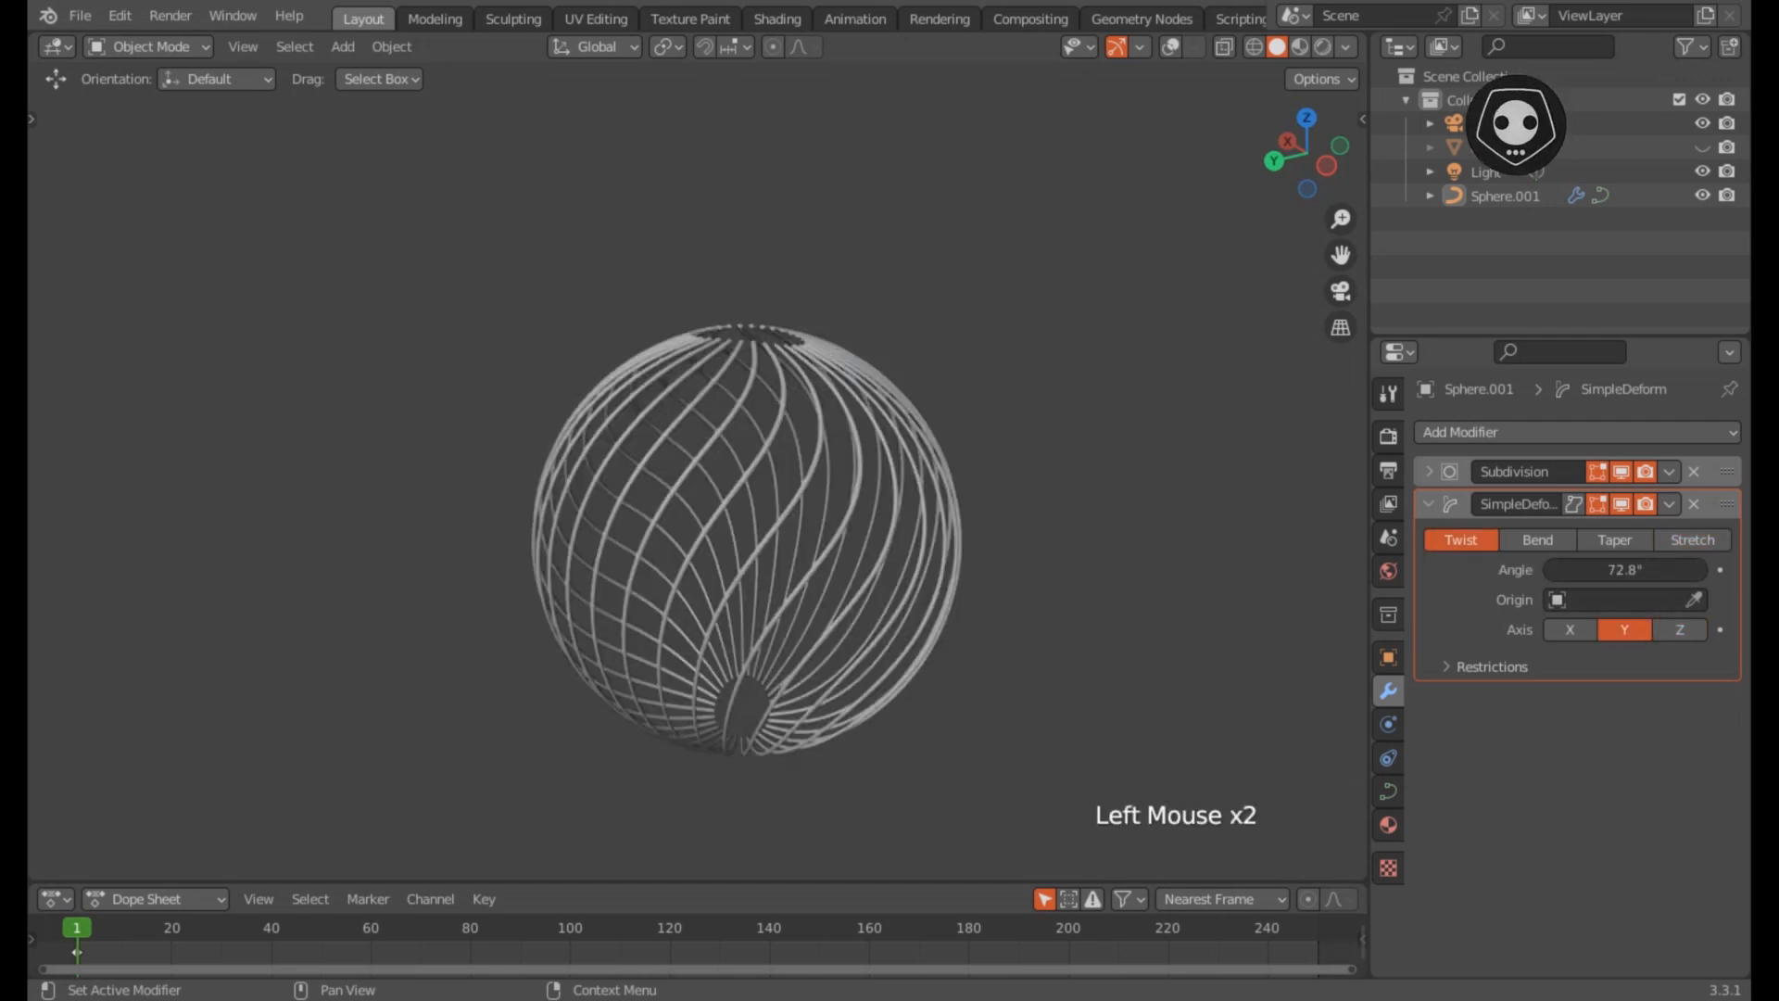
{"action": "middle_click_drag", "start_coordinate": [1001, 584], "coordinate": [1071, 573]}
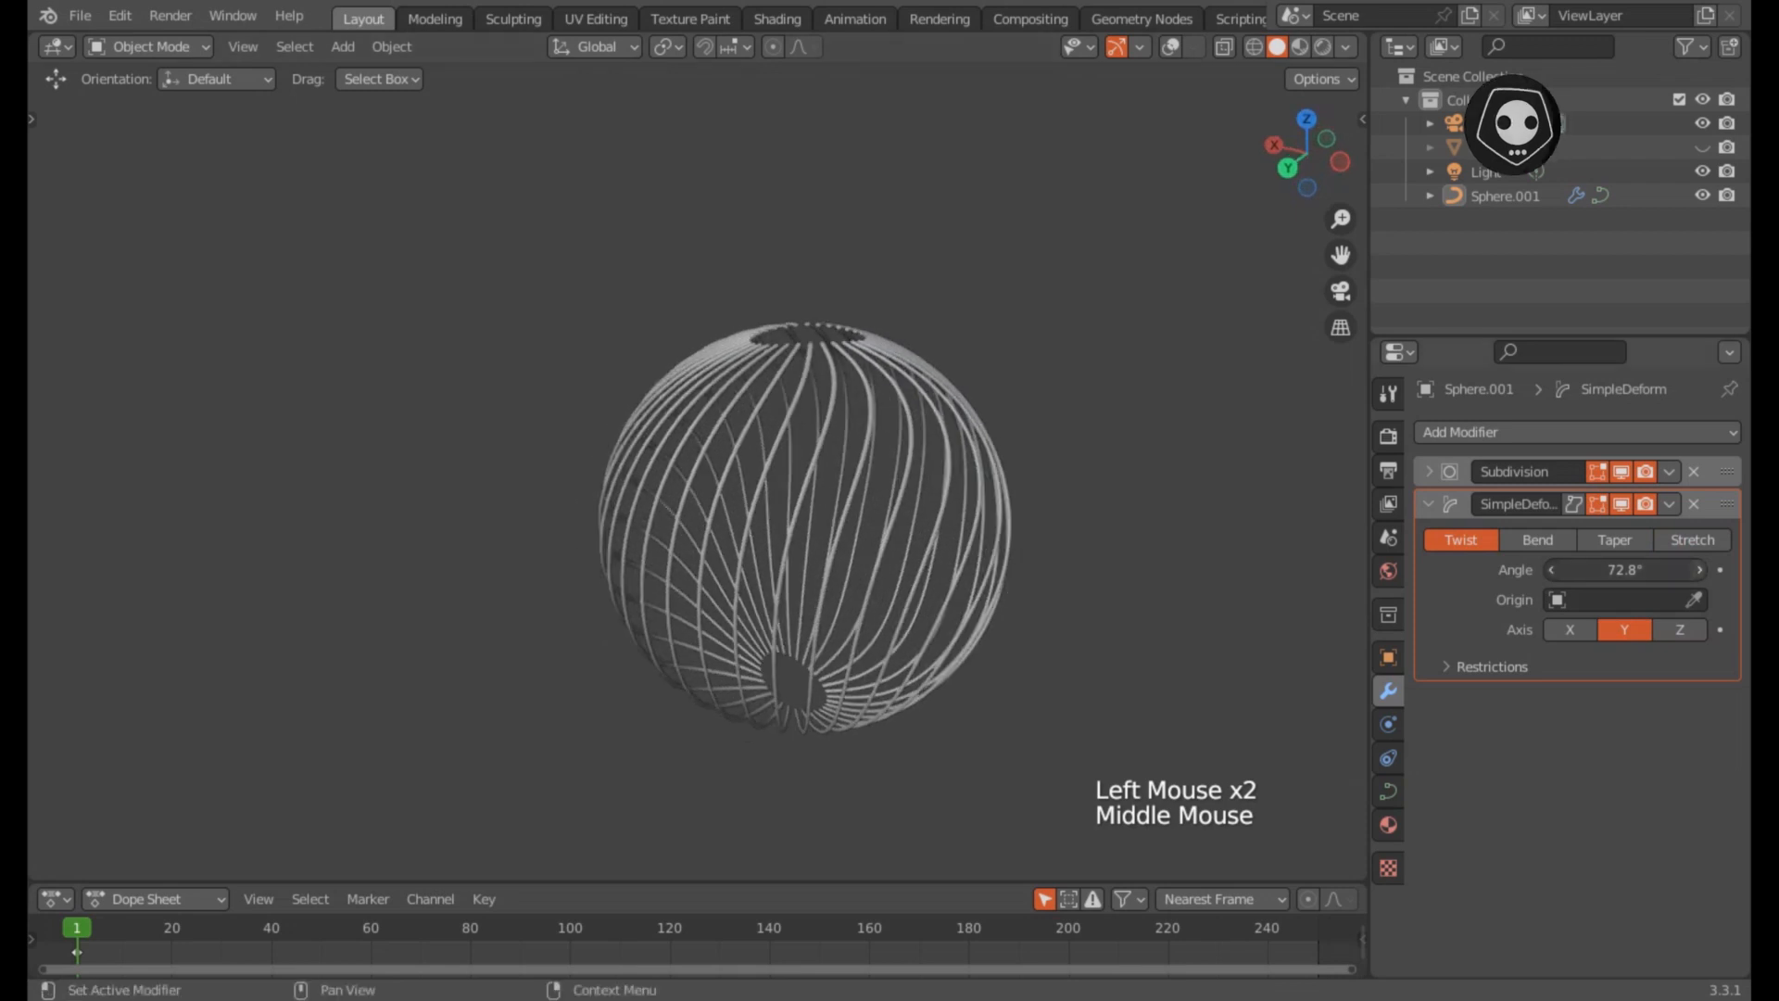
{"action": "left_click", "coordinate": [1681, 630]}
Step: Set the twist angle to 277° and inspect the twisted strand sphere up close
{"action": "double_click", "coordinate": [1627, 569]}
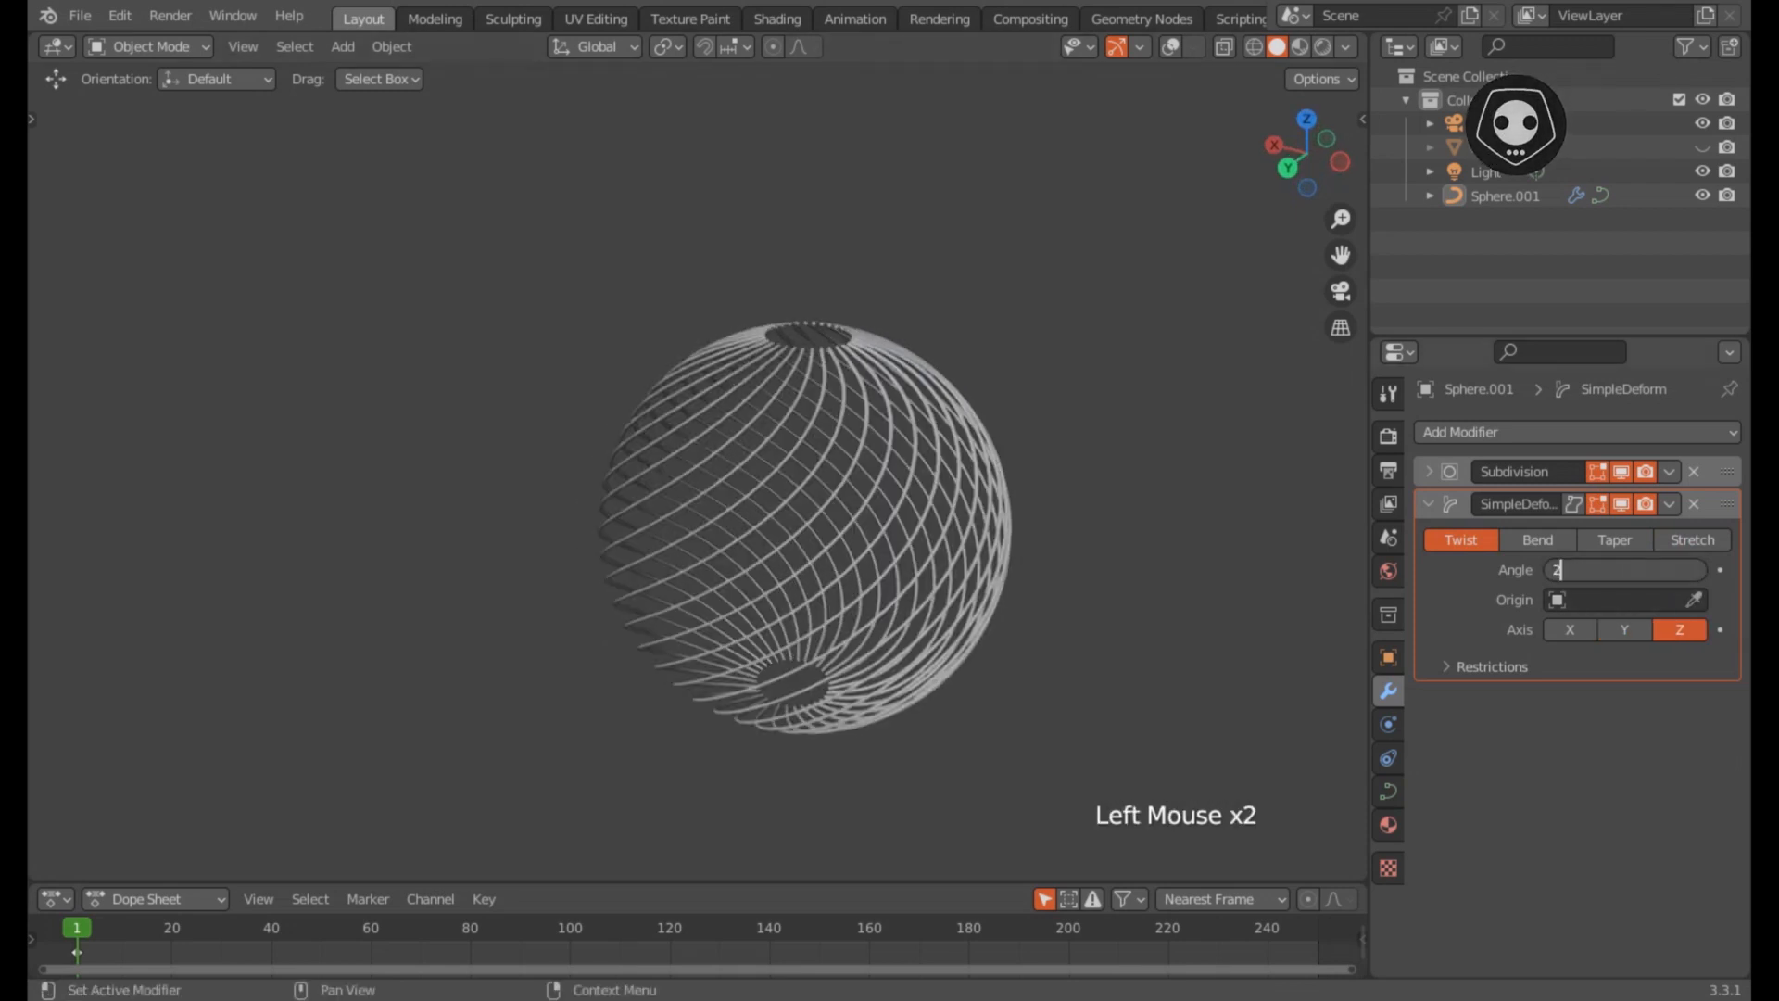
{"action": "type", "text": "277"}
{"action": "key", "text": "Return"}
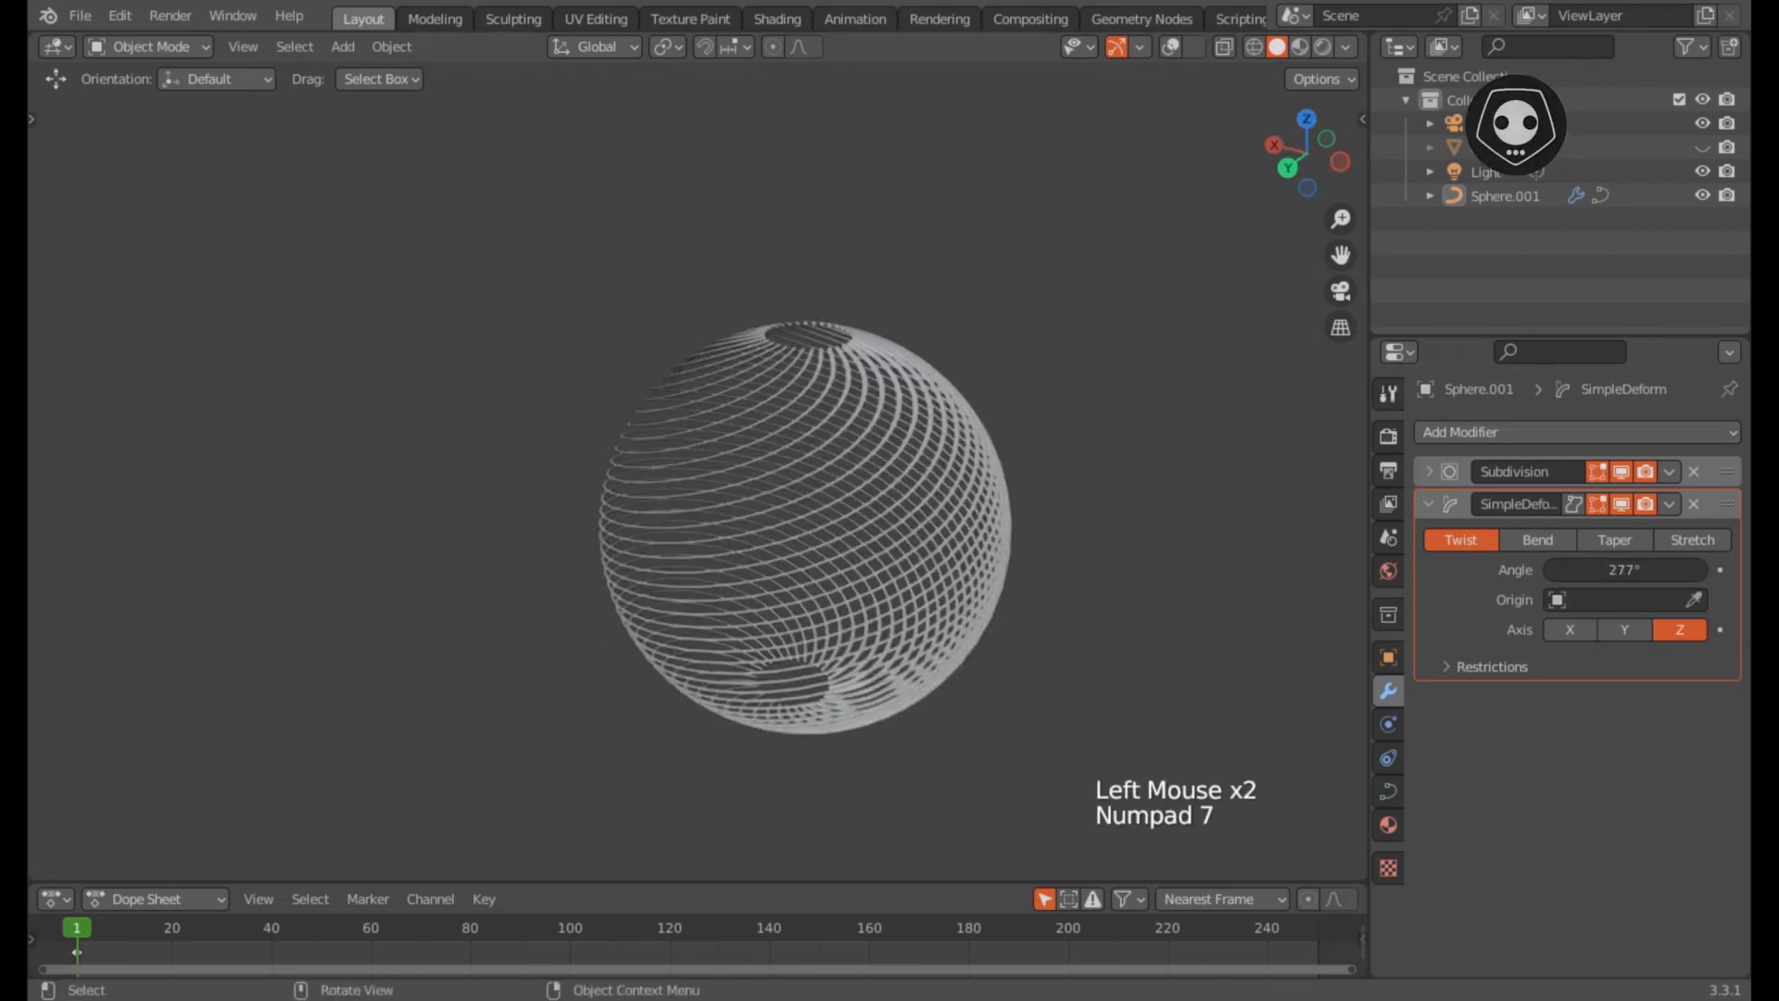
{"action": "scroll", "coordinate": [807, 529], "scroll_direction": "up", "scroll_amount": 2}
{"action": "middle_click_drag", "start_coordinate": [834, 519], "coordinate": [746, 501], "text": "shift"}
{"action": "scroll", "coordinate": [703, 507], "scroll_direction": "up", "scroll_amount": 1}
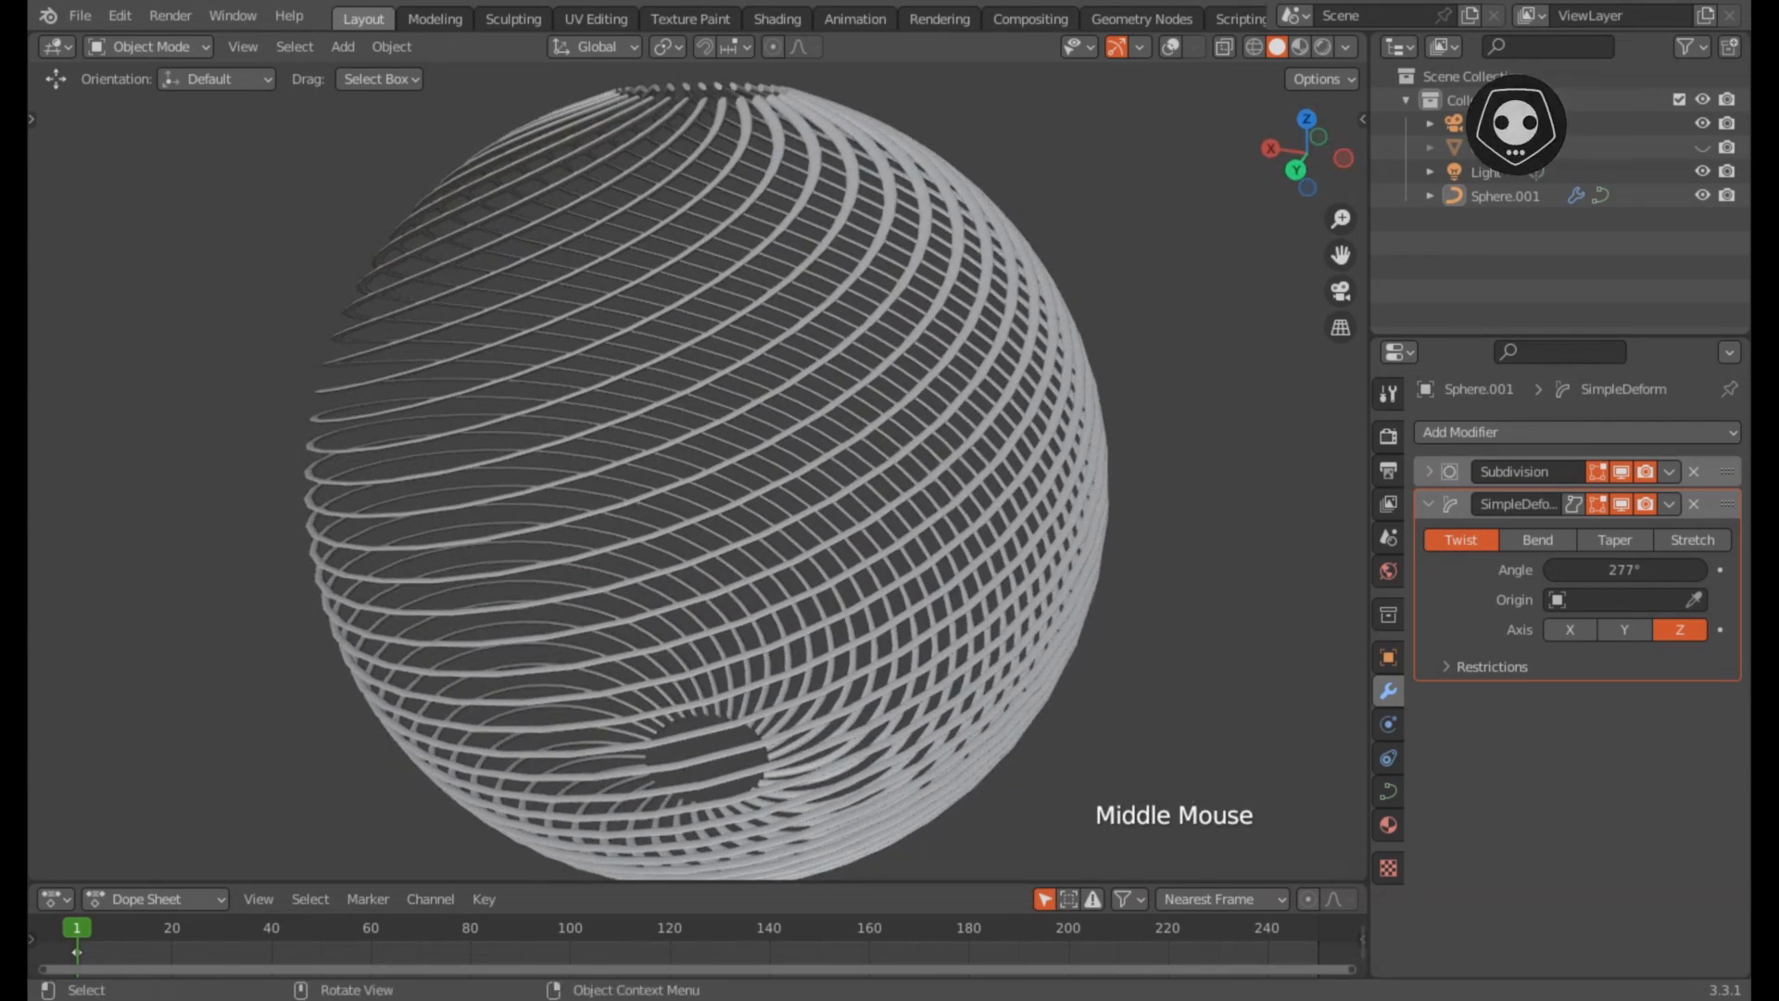
{"action": "scroll", "coordinate": [706, 481], "scroll_direction": "down", "scroll_amount": 1}
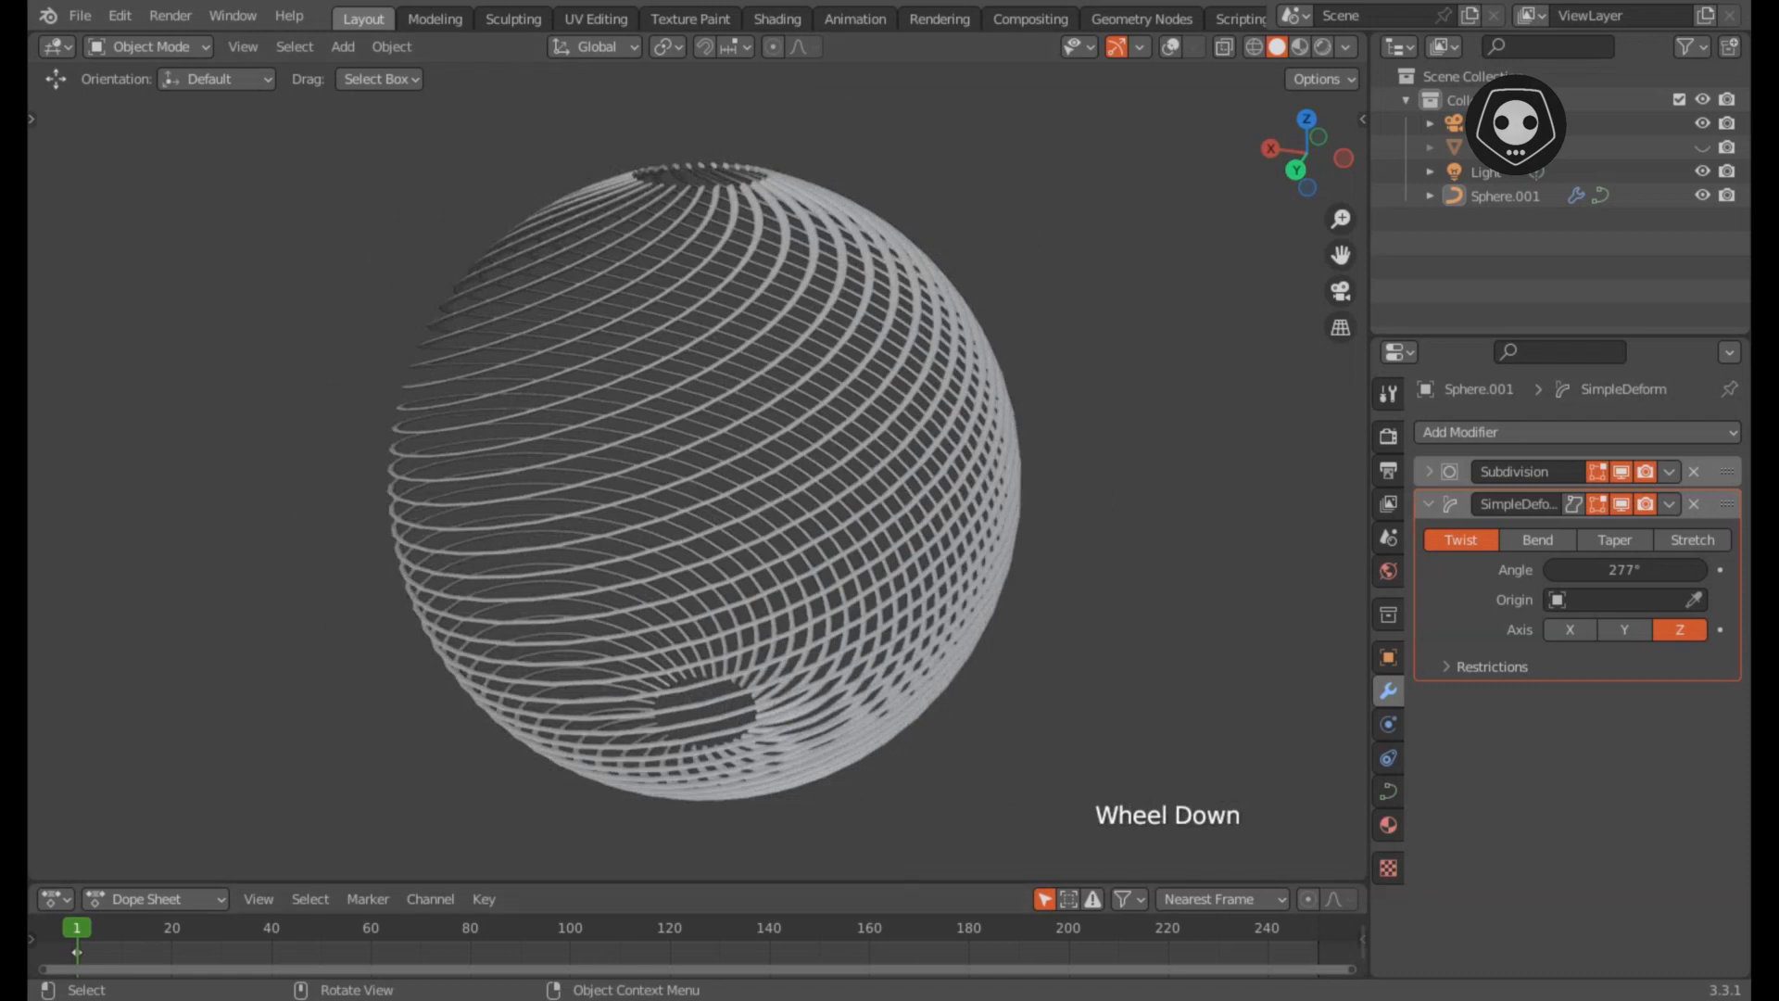
Step: Change the timeline area to an enlarged Text Editor and add the line "GRACIAS POR VER" below "LET START"
{"action": "left_click_drag", "start_coordinate": [704, 881], "coordinate": [704, 833]}
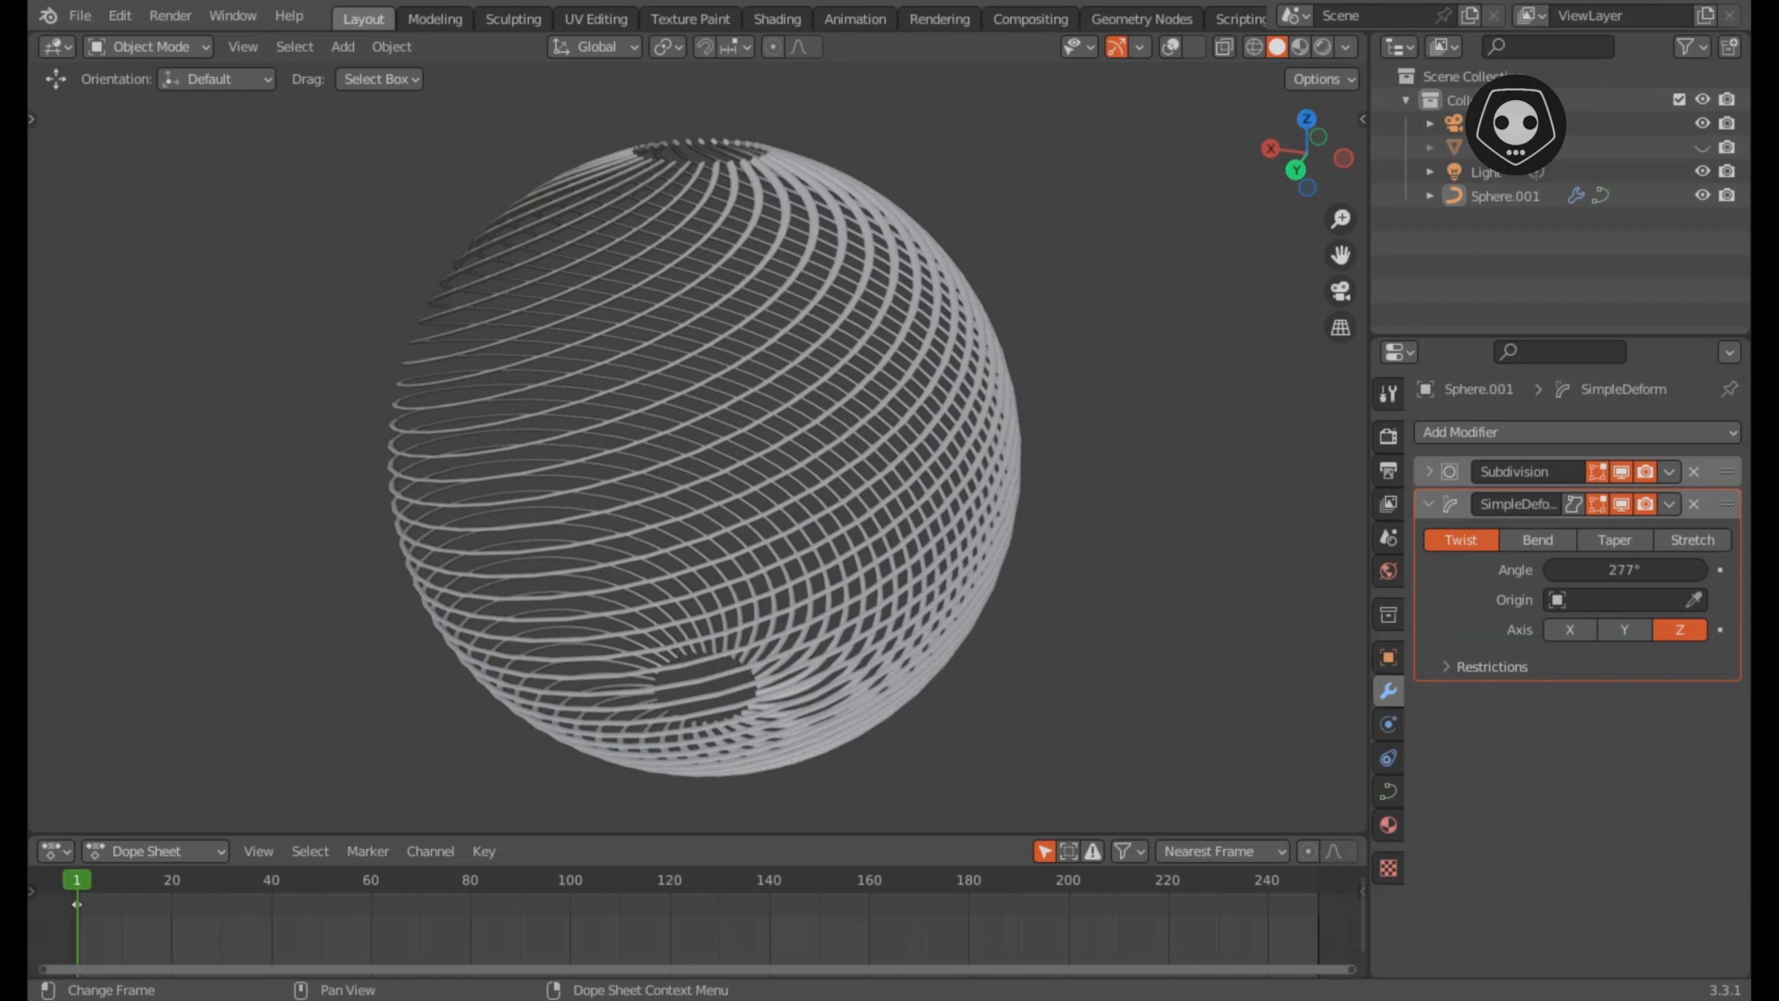
{"action": "key", "text": "shift+F11"}
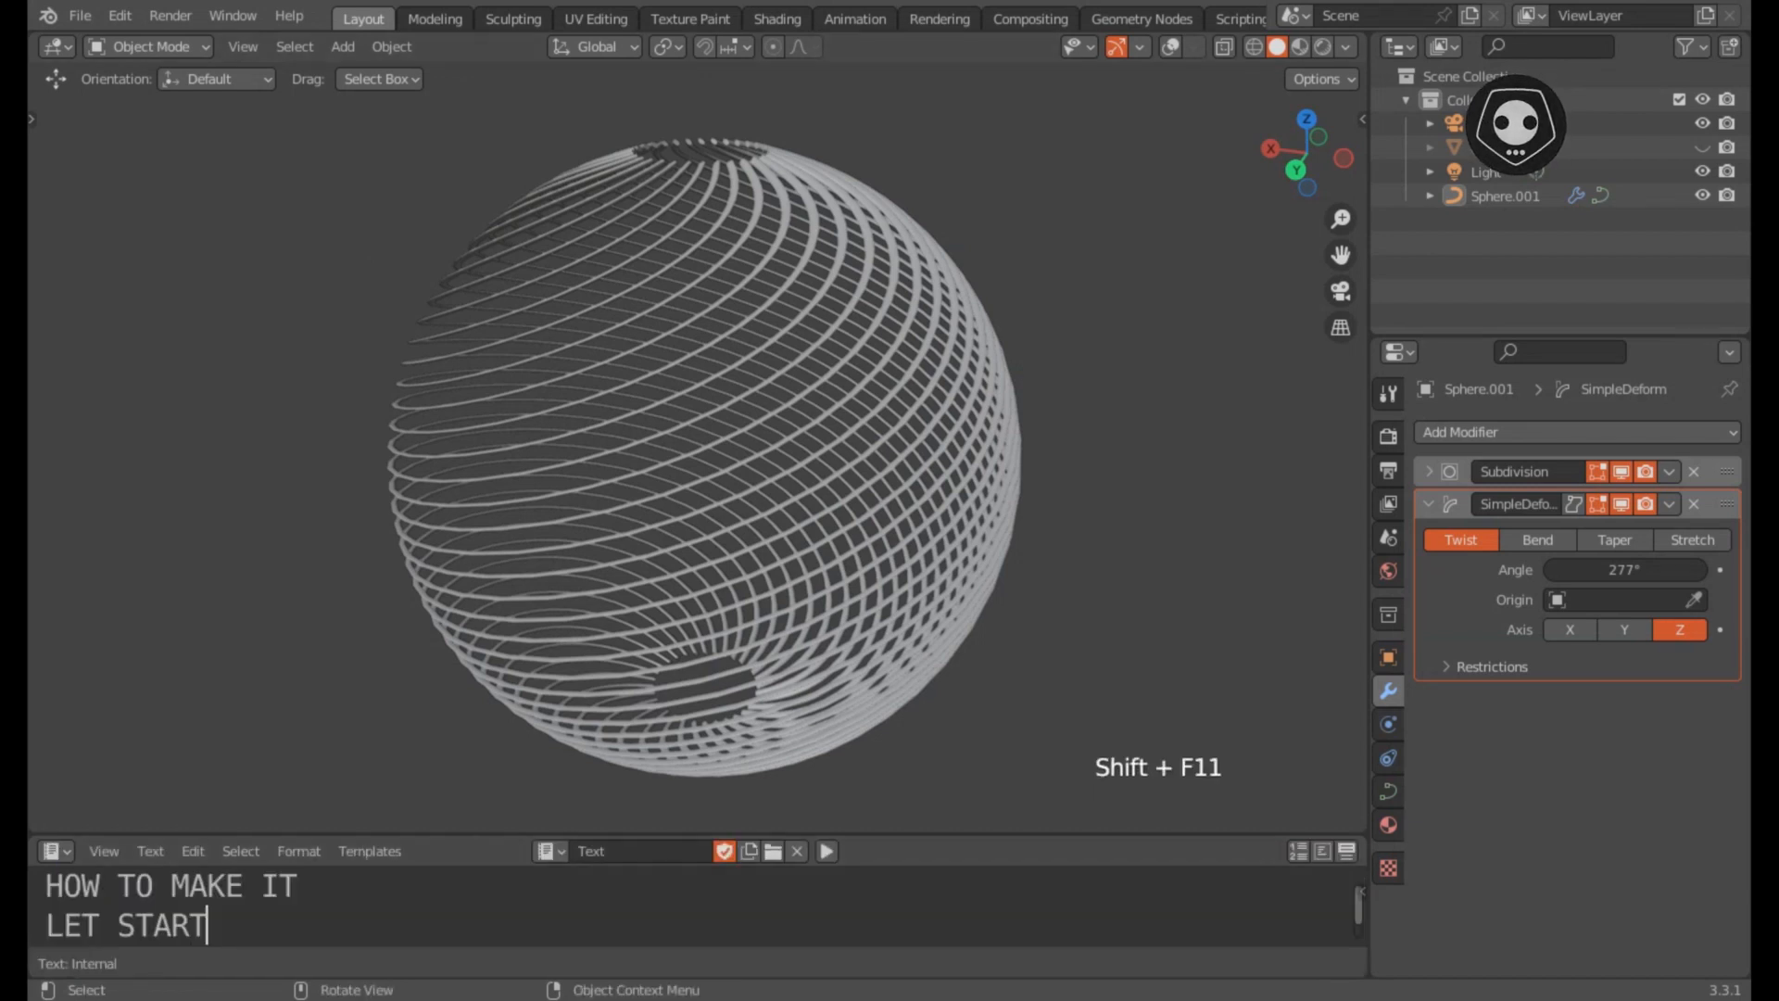
{"action": "left_click_drag", "start_coordinate": [704, 837], "coordinate": [704, 641]}
{"action": "key", "text": "Return"}
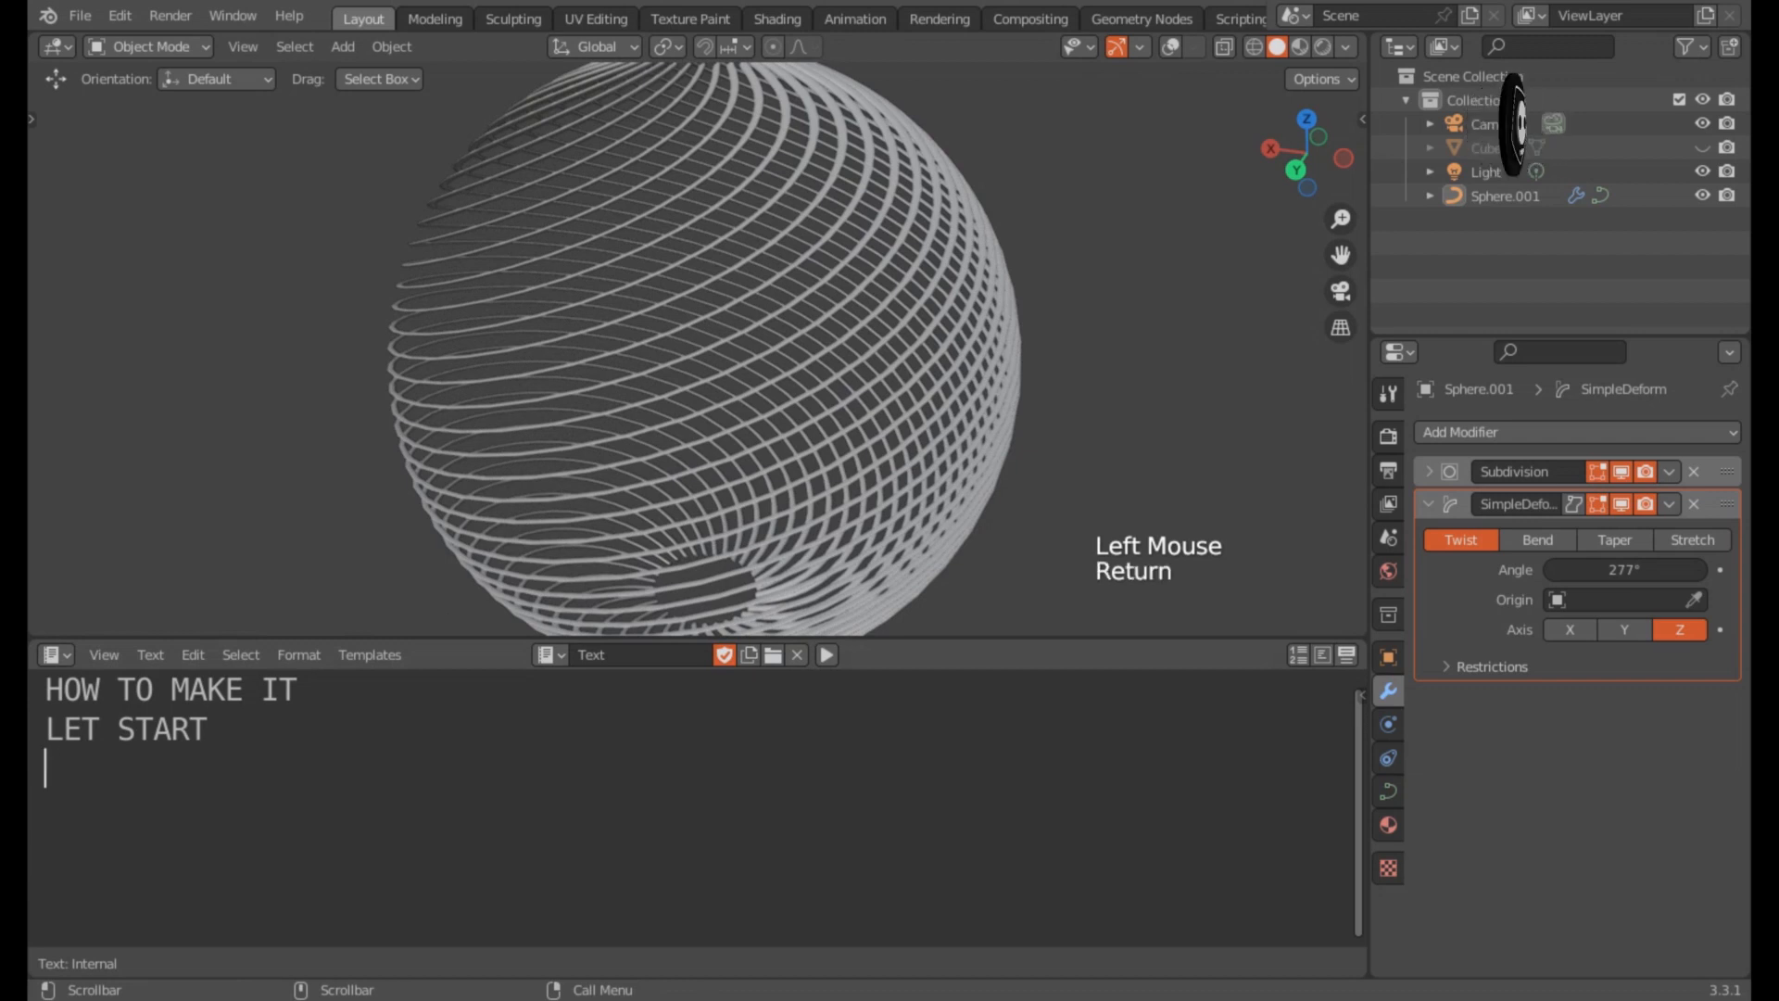
{"action": "type", "text": "GRACIAS POR VER"}
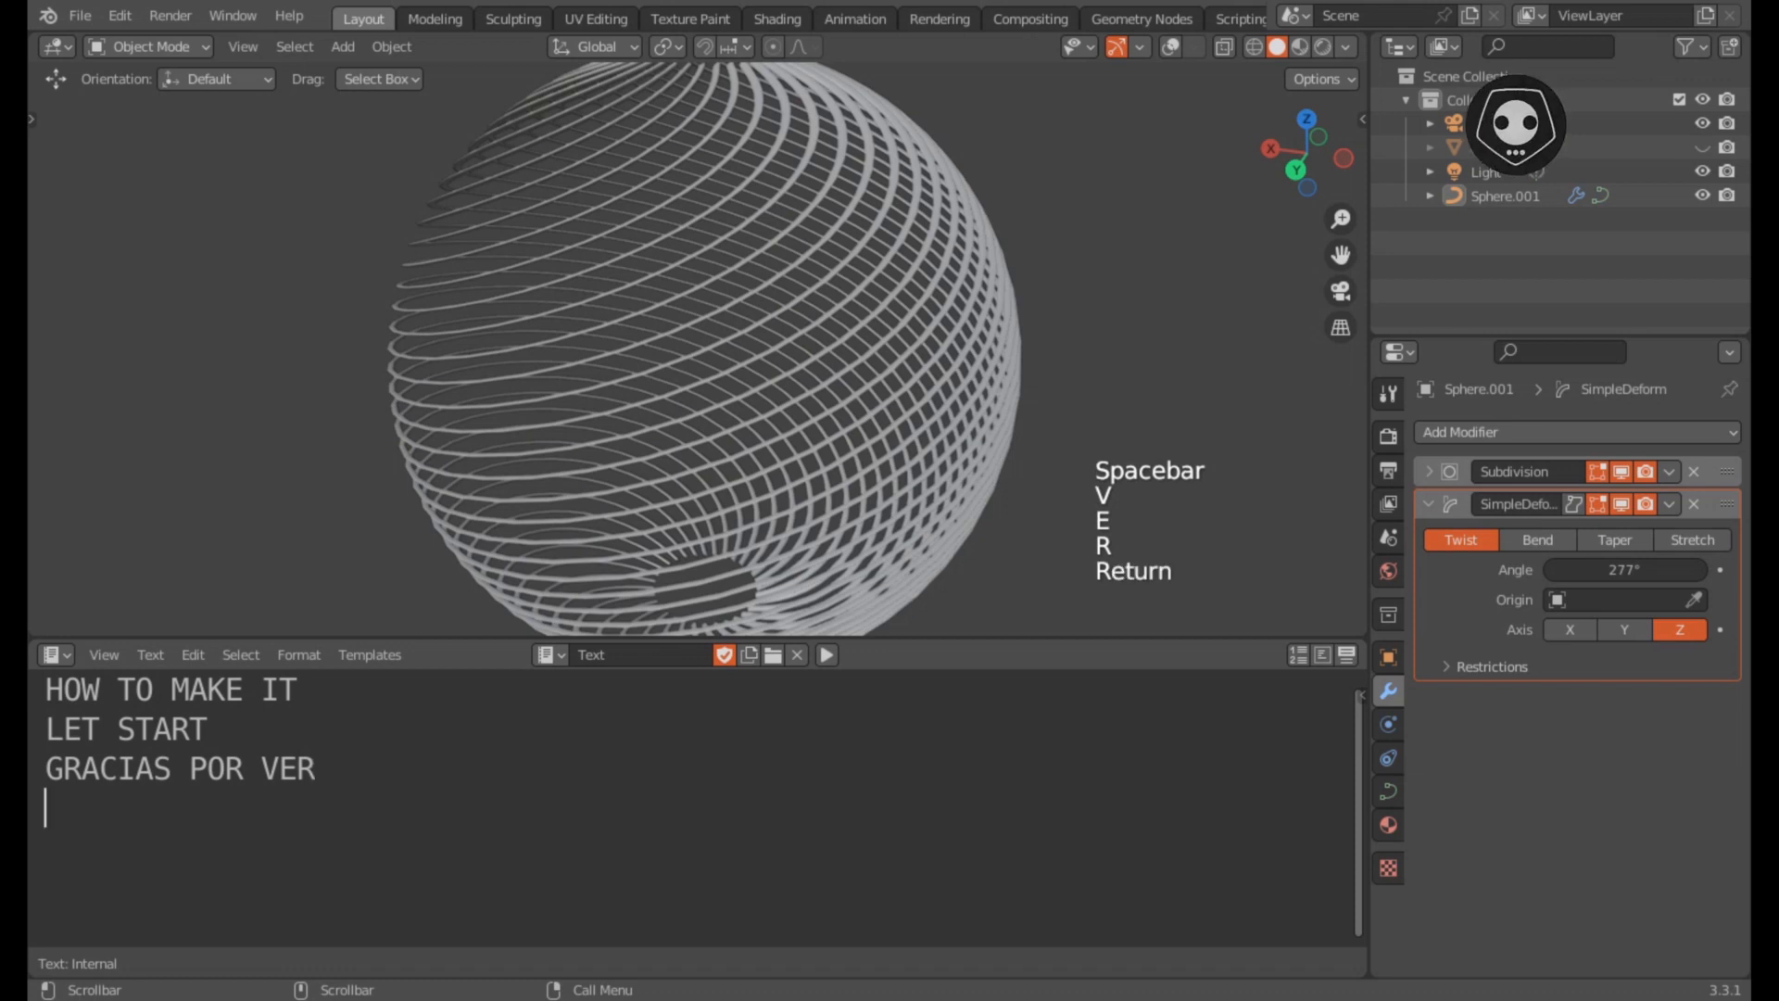
Step: Switch the Text Editor area back to a smaller Dope Sheet and maximize the 3D viewport on the twisted sphere
{"action": "key", "text": "shift+F12"}
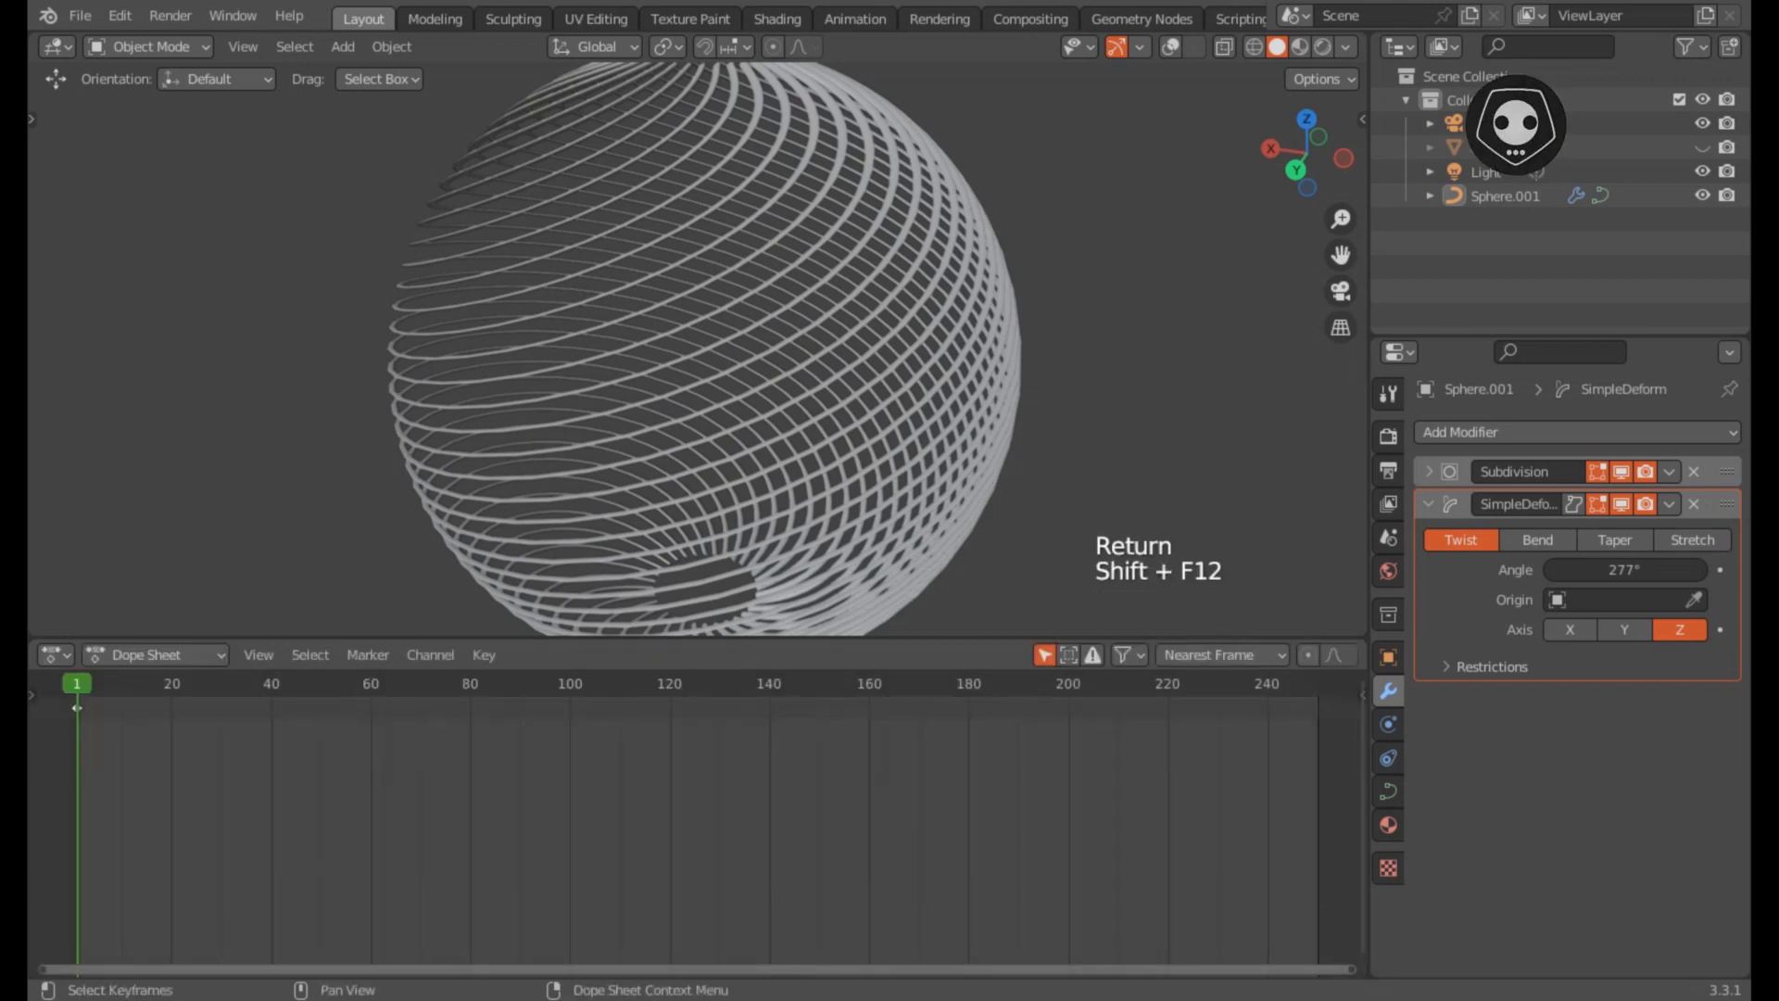
{"action": "left_click_drag", "start_coordinate": [695, 783], "coordinate": [695, 831]}
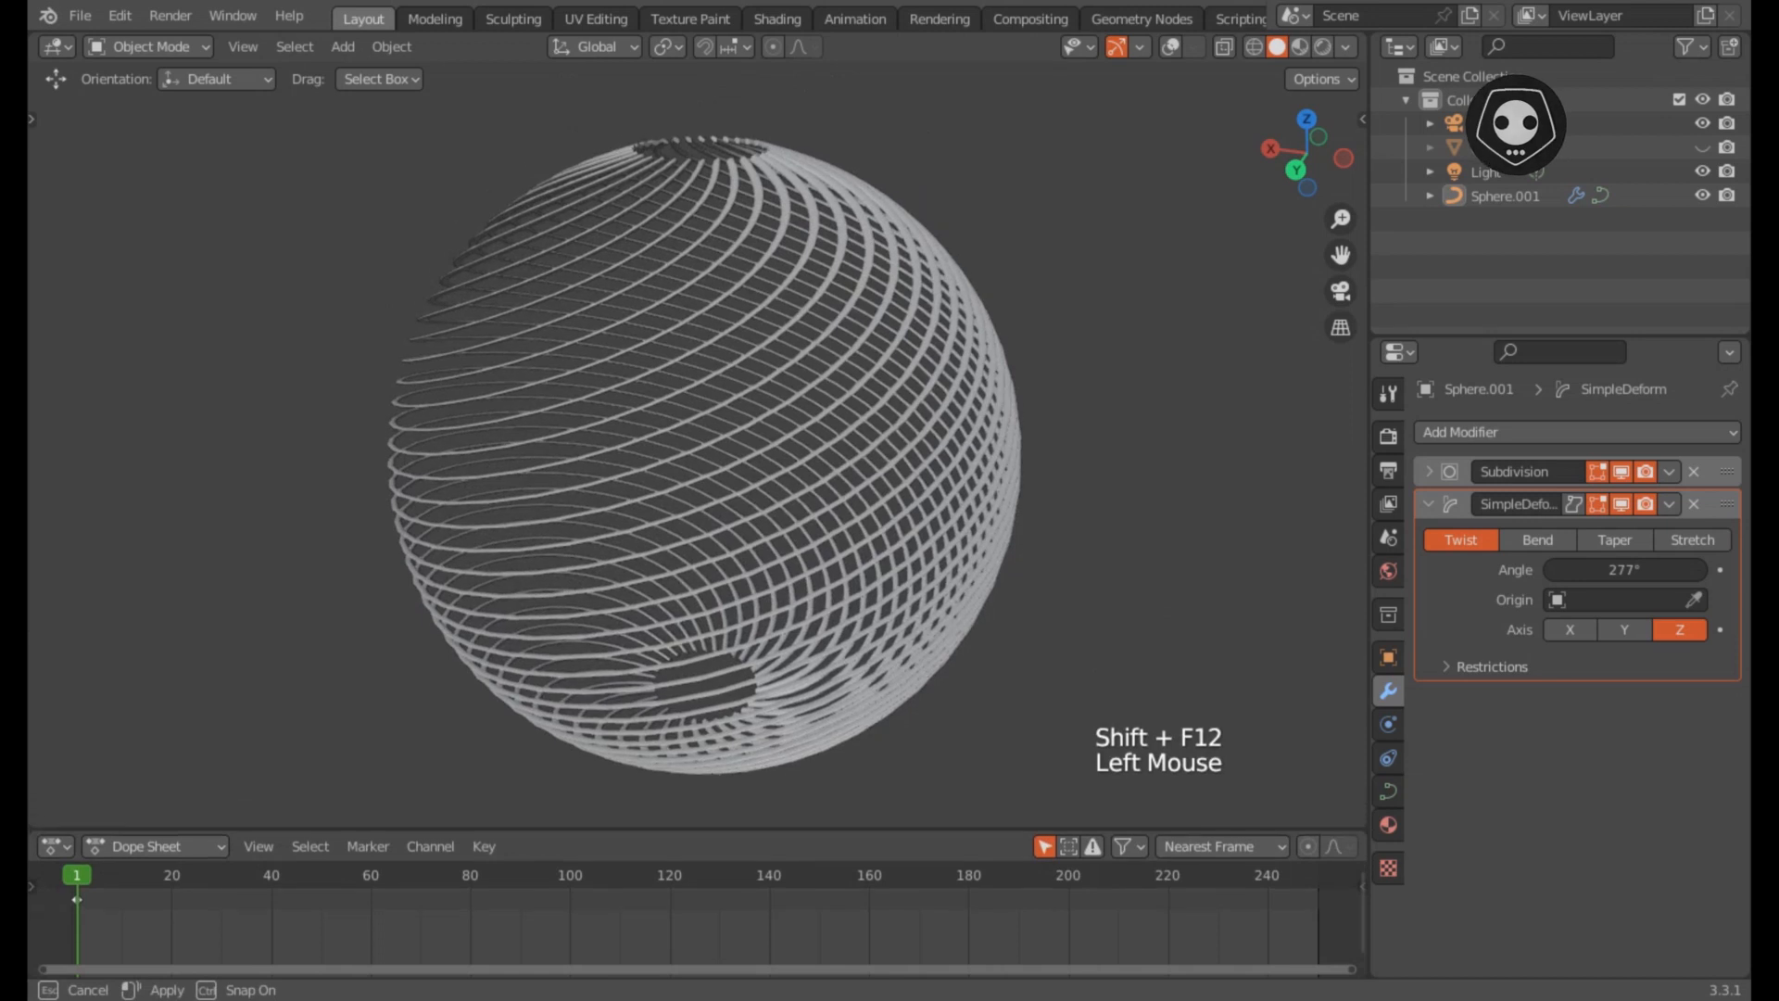
{"action": "middle_click_drag", "start_coordinate": [695, 556], "coordinate": [681, 617]}
{"action": "key", "text": "ctrl+space"}
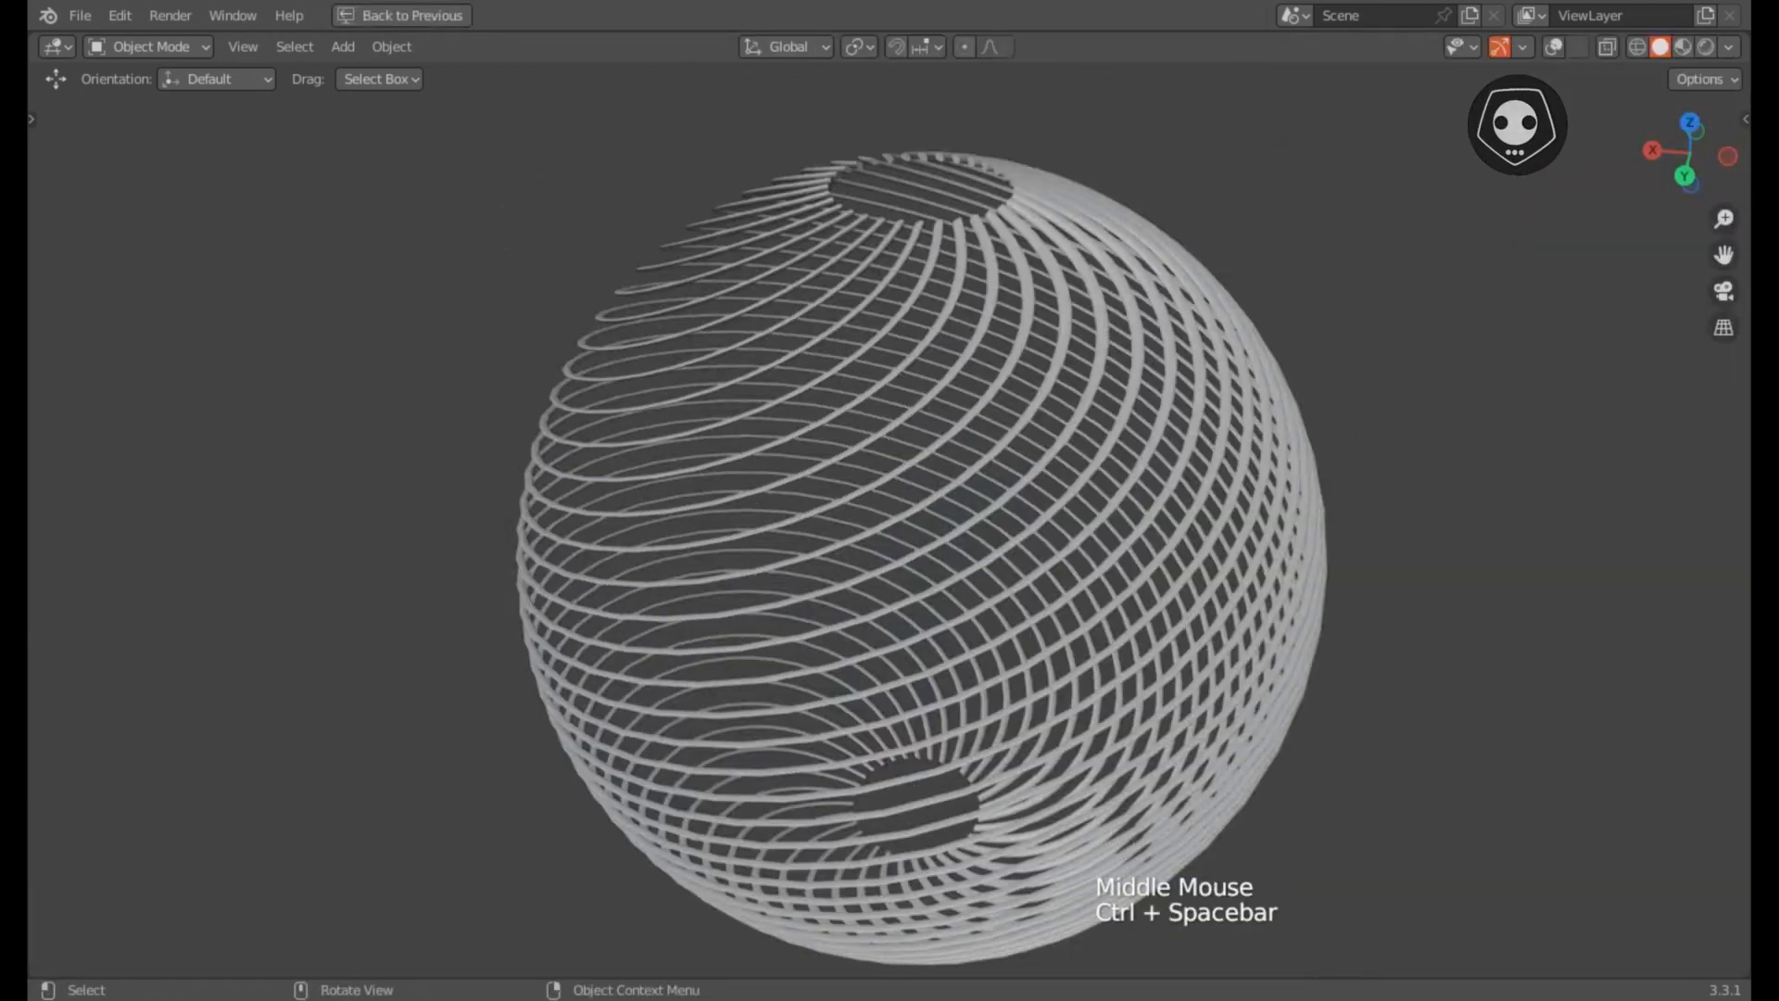
{"action": "middle_click_drag", "start_coordinate": [890, 556], "coordinate": [823, 551], "text": "shift"}
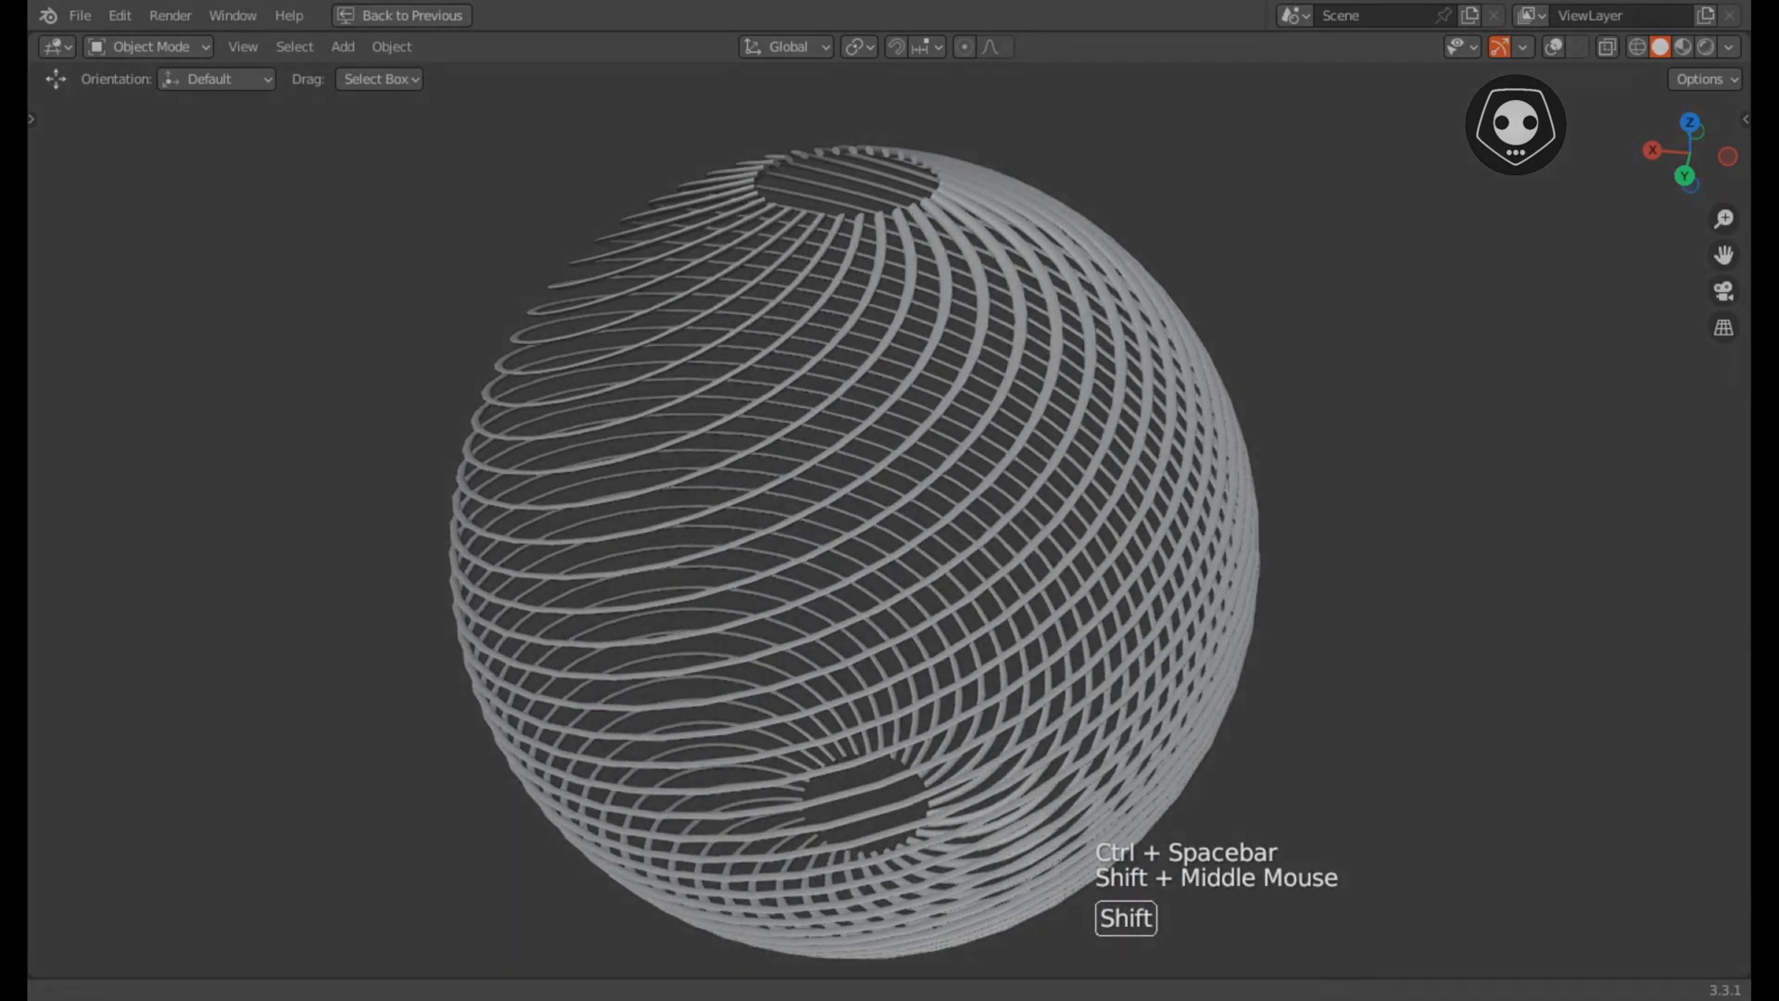